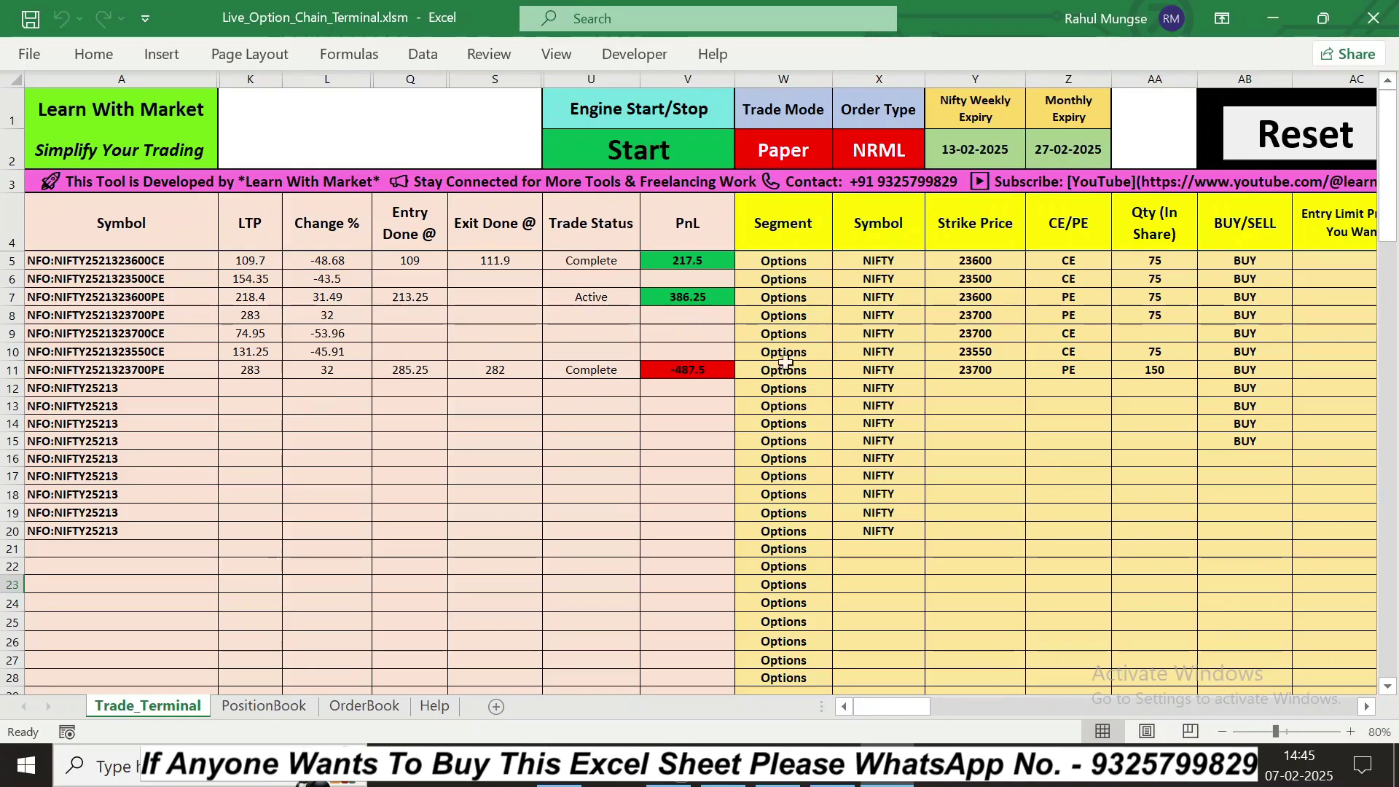
# Step: Minimize the option-chain workbook and launch Stock_Data.exe from the All New Zerodha Trade Terminal folder
pyautogui.click(1266, 16)
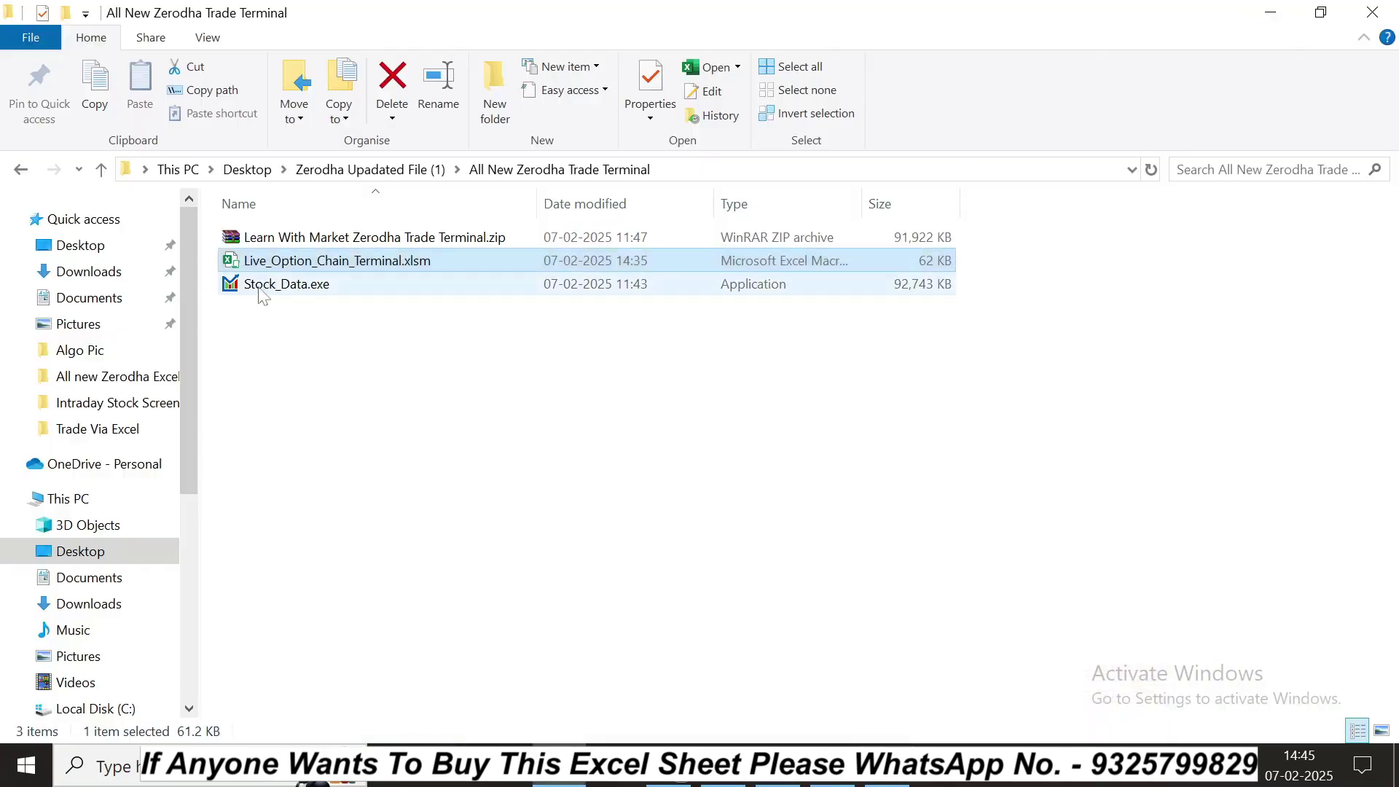
pyautogui.doubleClick(298, 286)
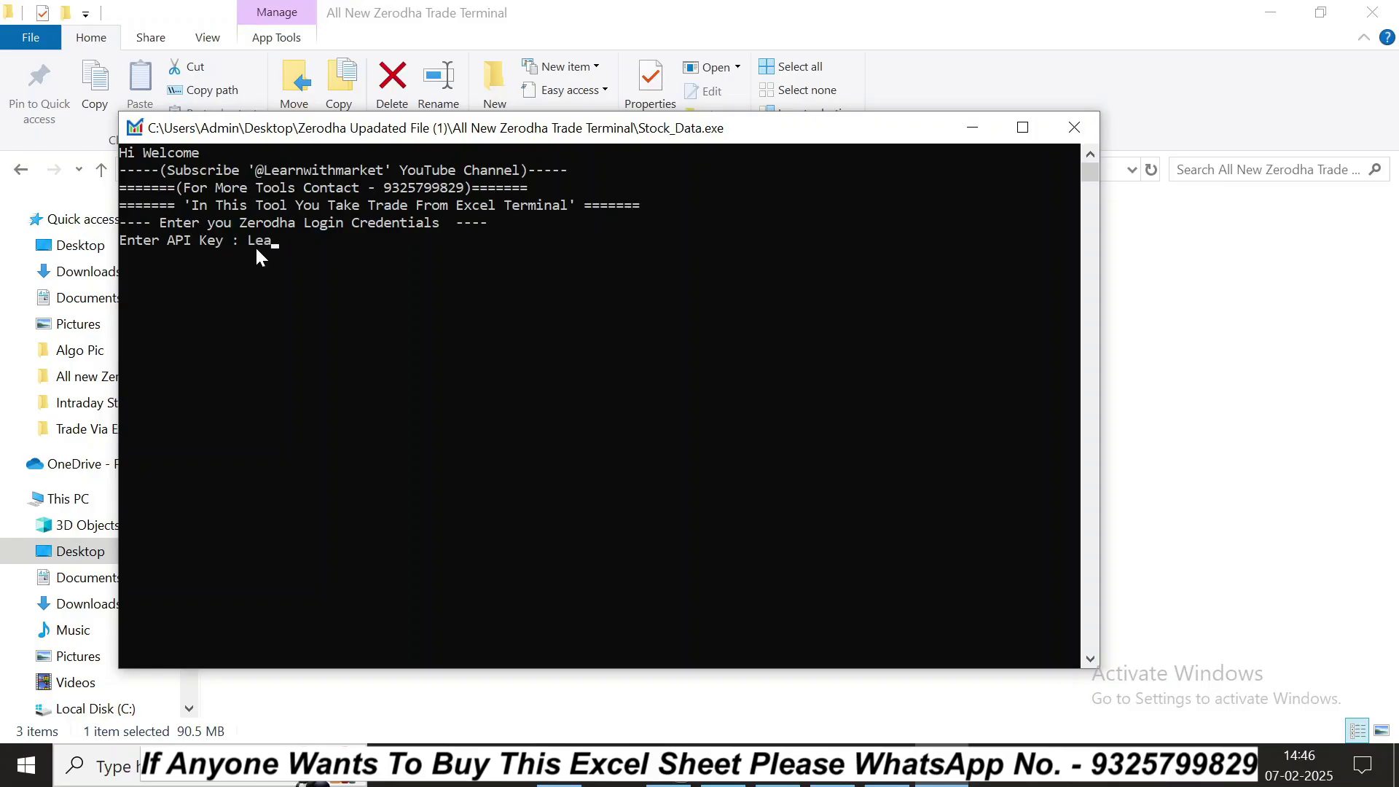
# Step: Enter the Zerodha API key and secret, confirm saving them, then show Kite's orders page in Chrome
pyautogui.press('Return')
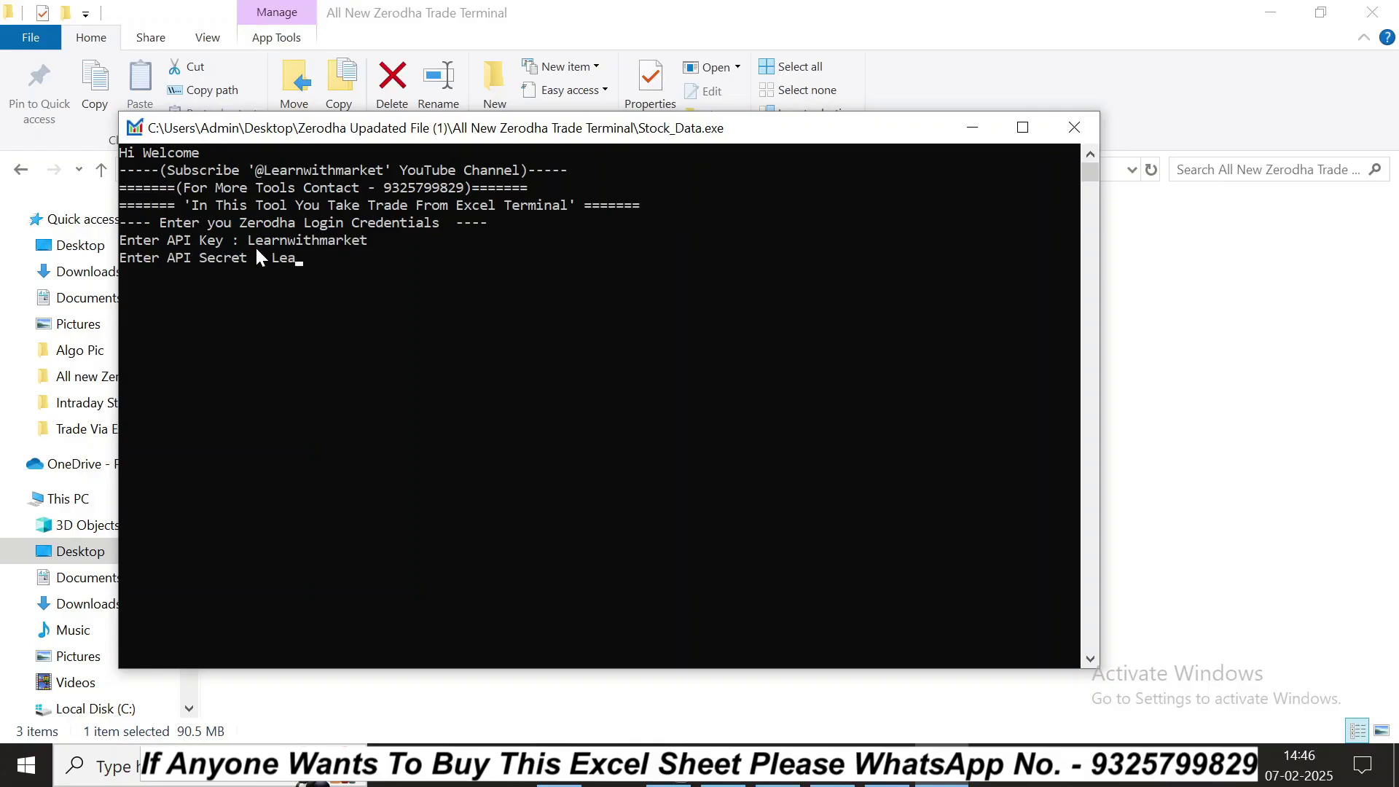
pyautogui.press('Return')
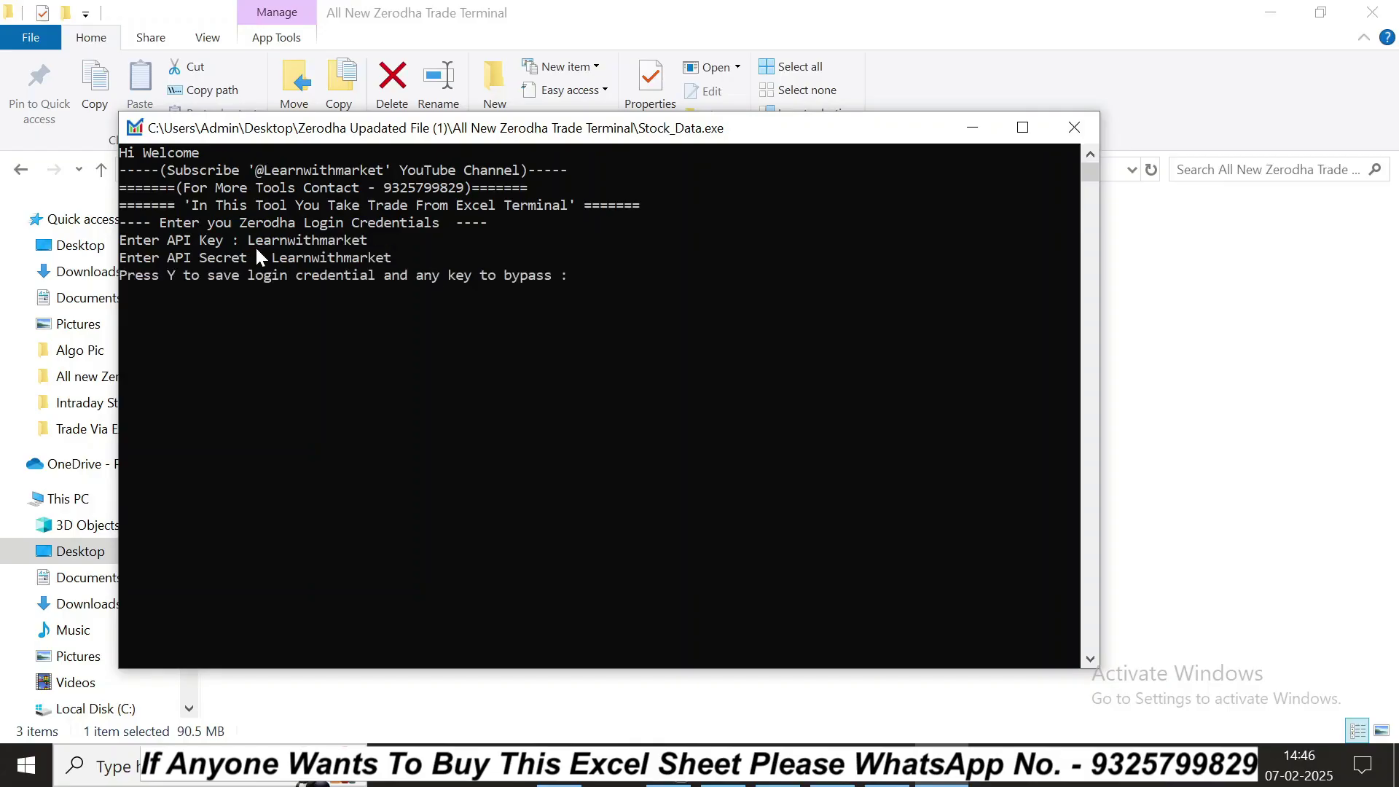
pyautogui.press('Return')
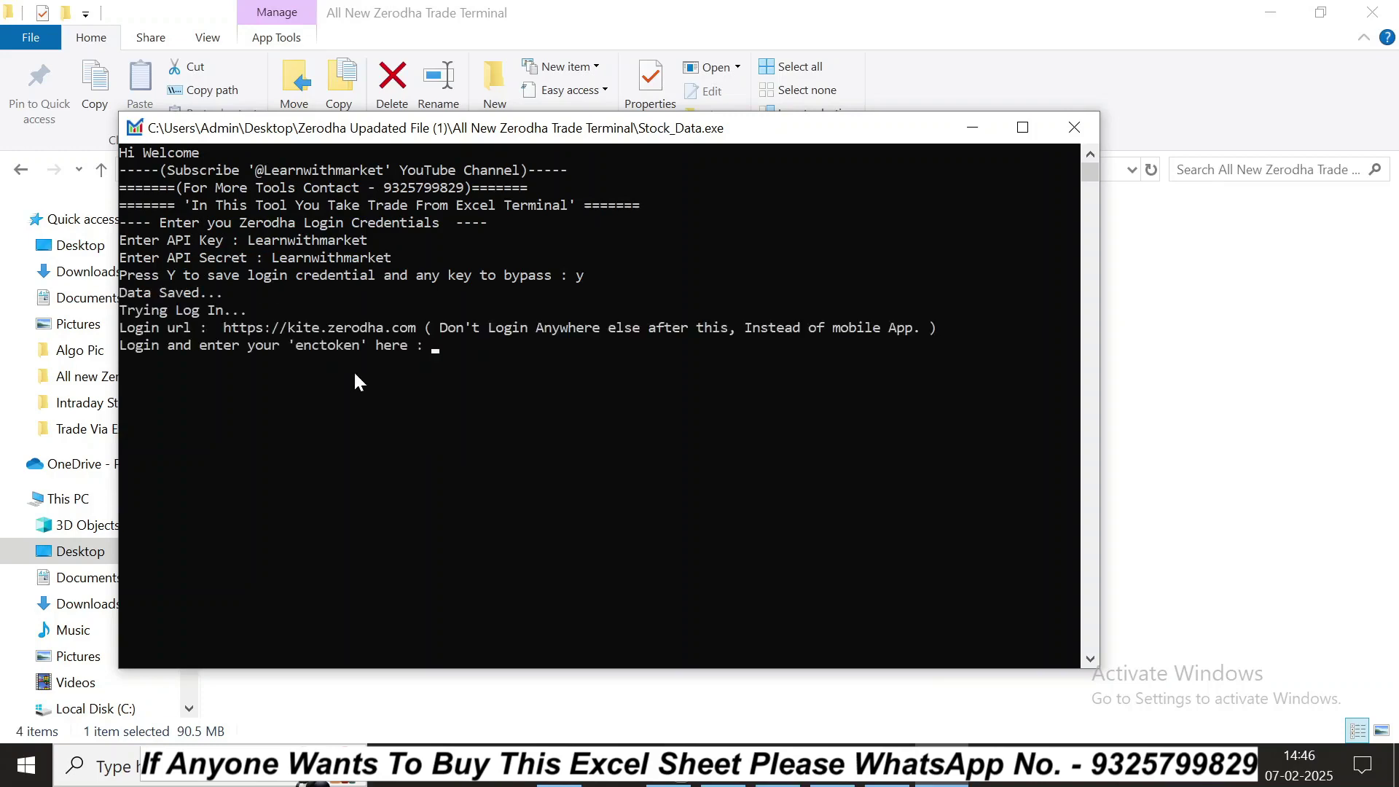
pyautogui.click(723, 766)
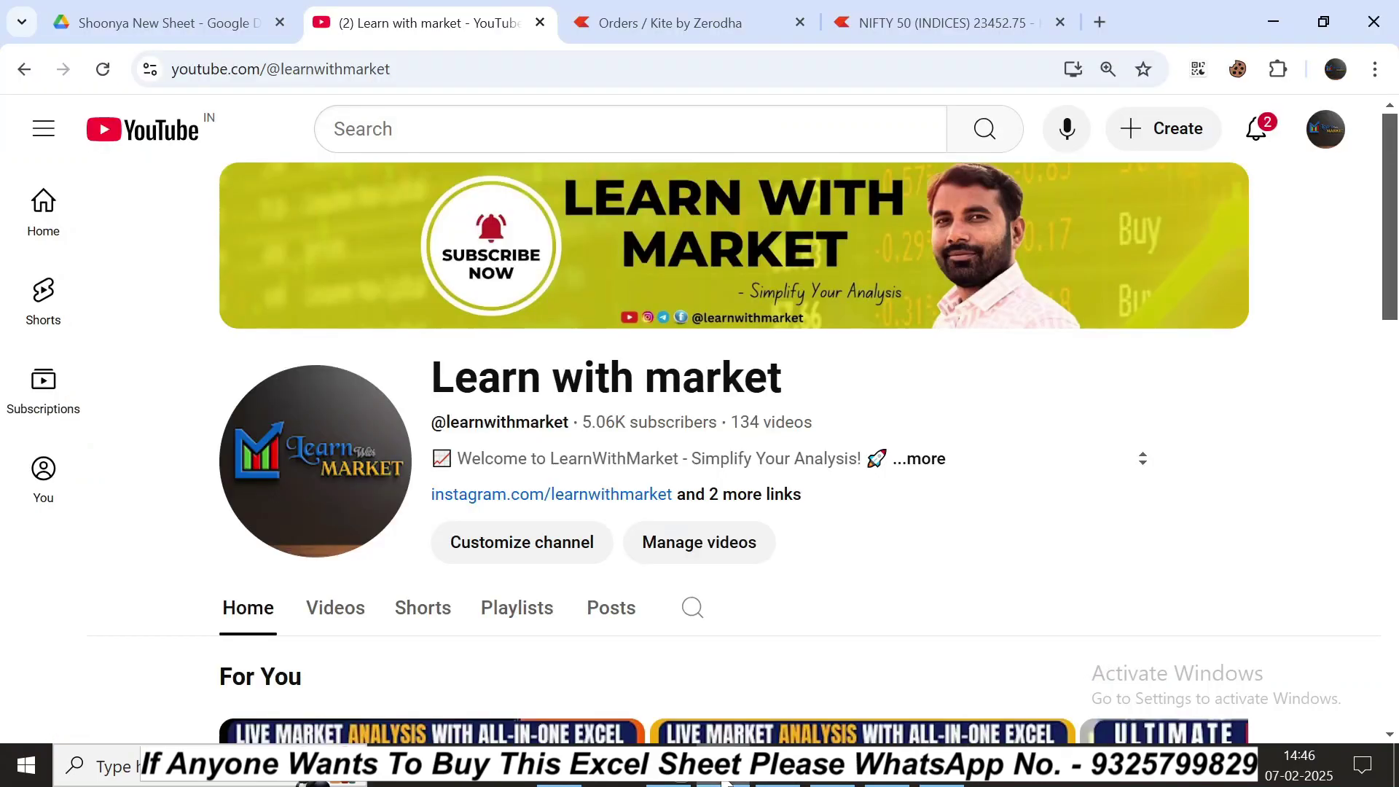
pyautogui.click(637, 23)
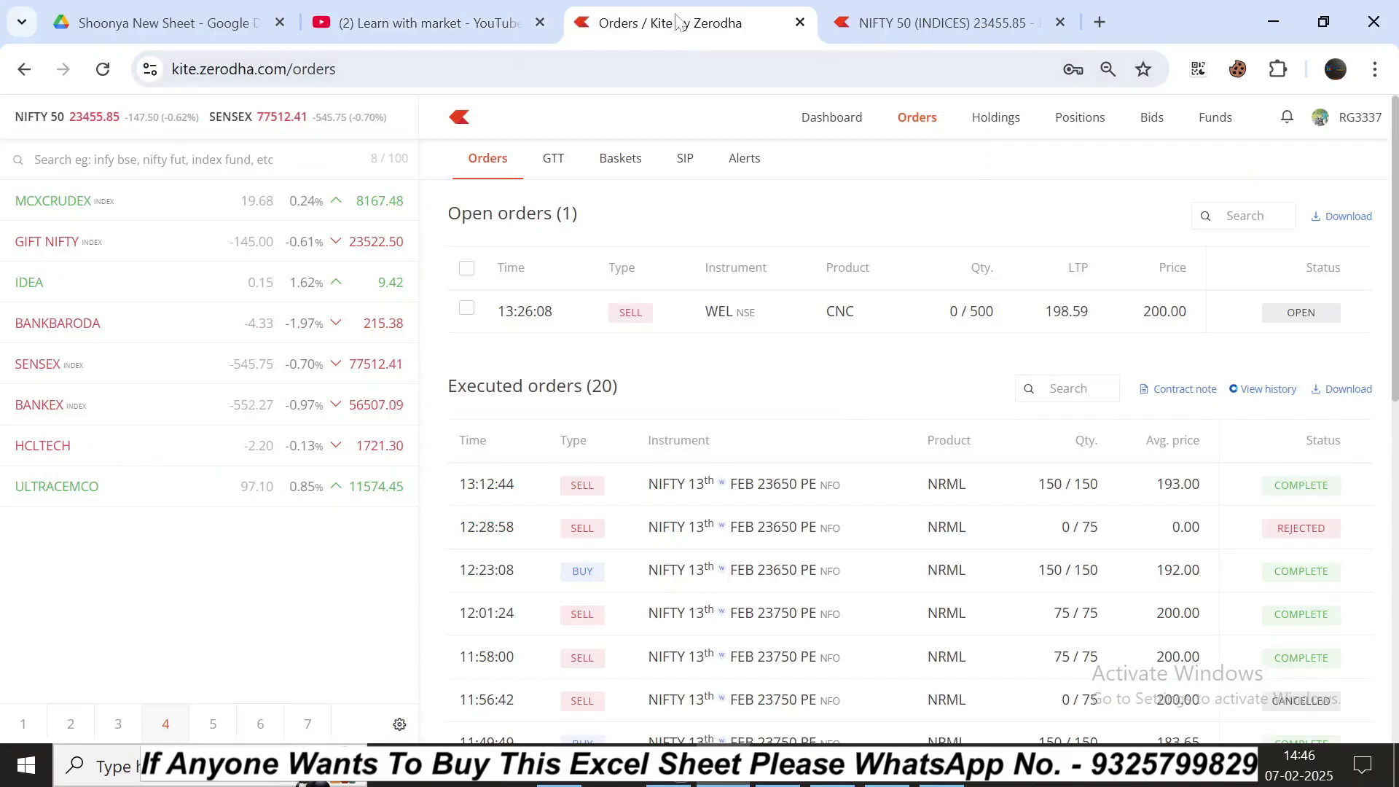
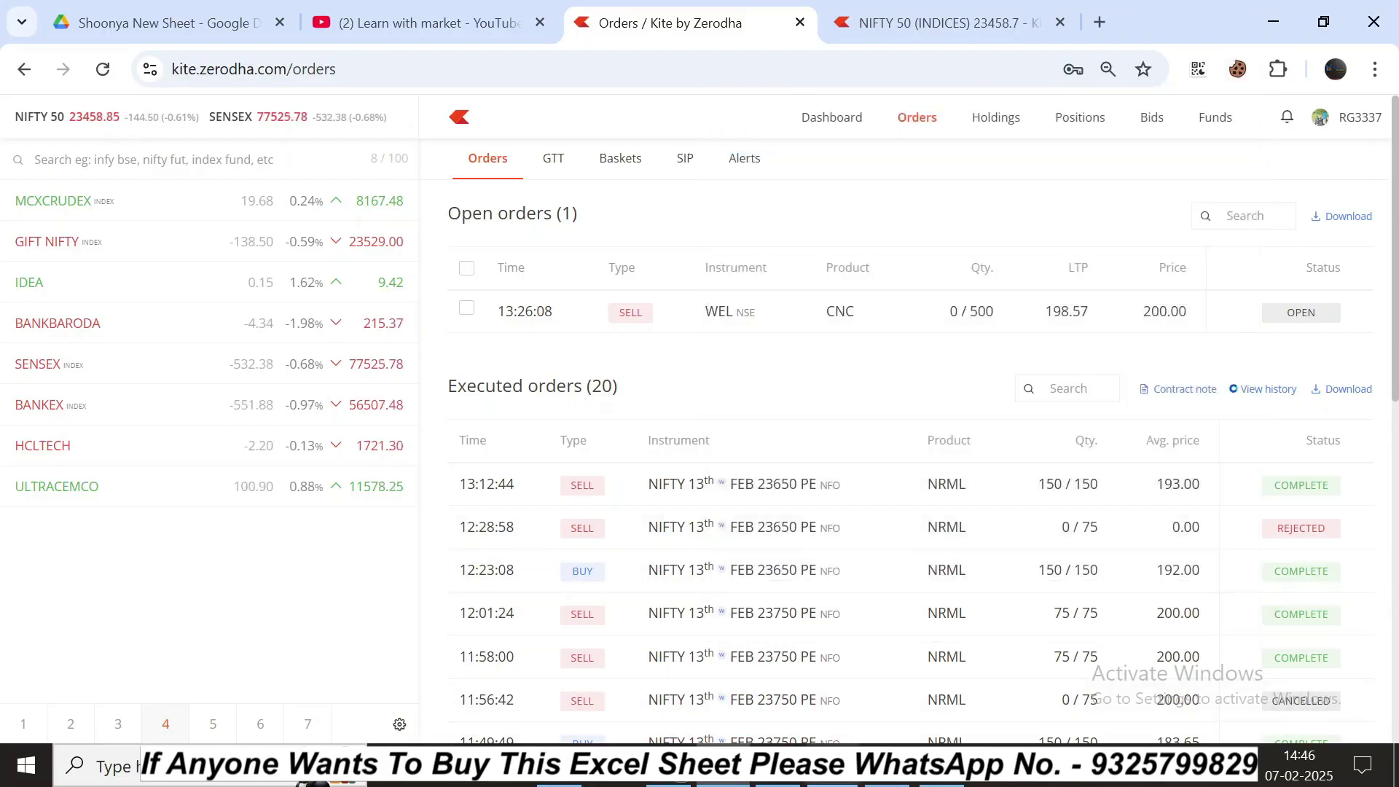
# Step: Paste the session token at the Stock_Data enctoken prompt and review the subscribed NIFTY symbol lines
pyautogui.click(831, 774)
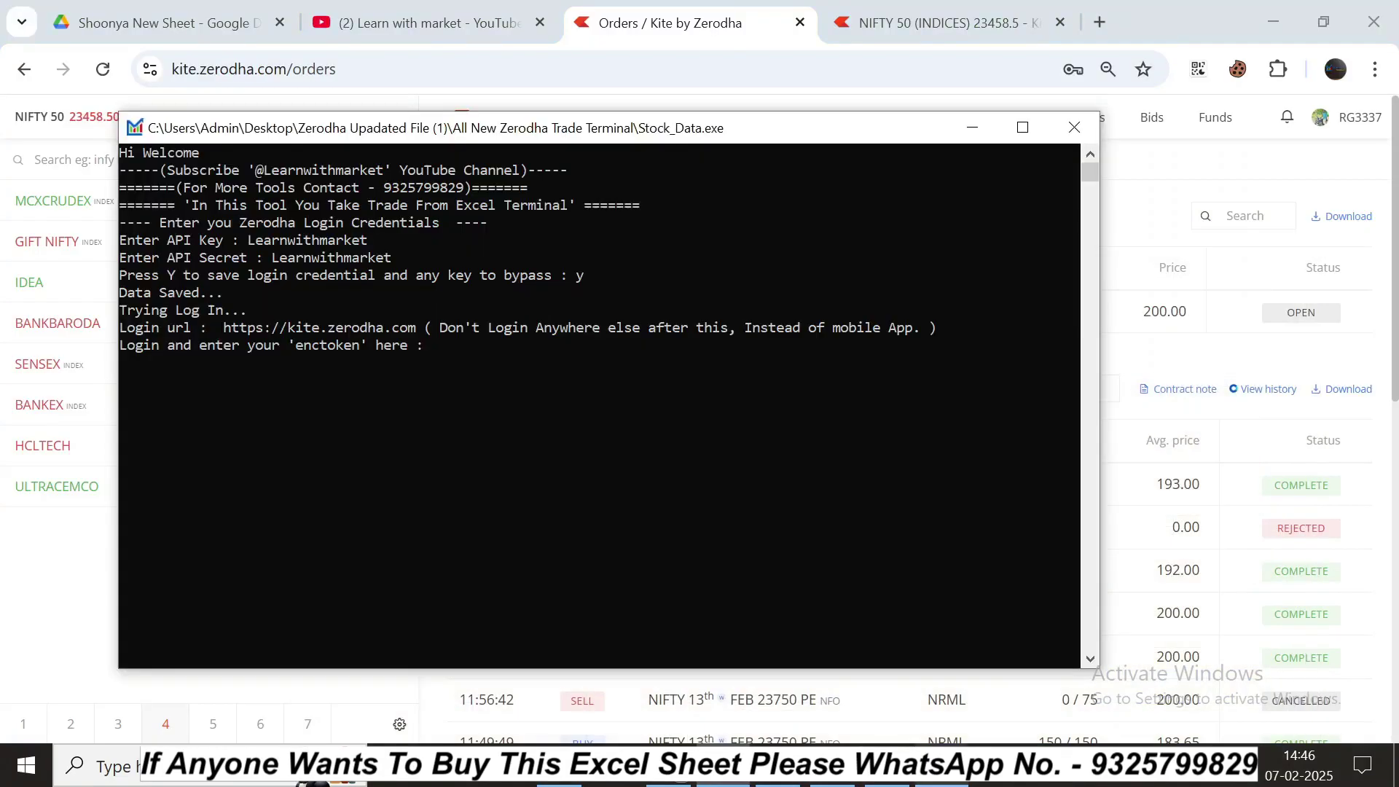
pyautogui.rightClick(484, 383)
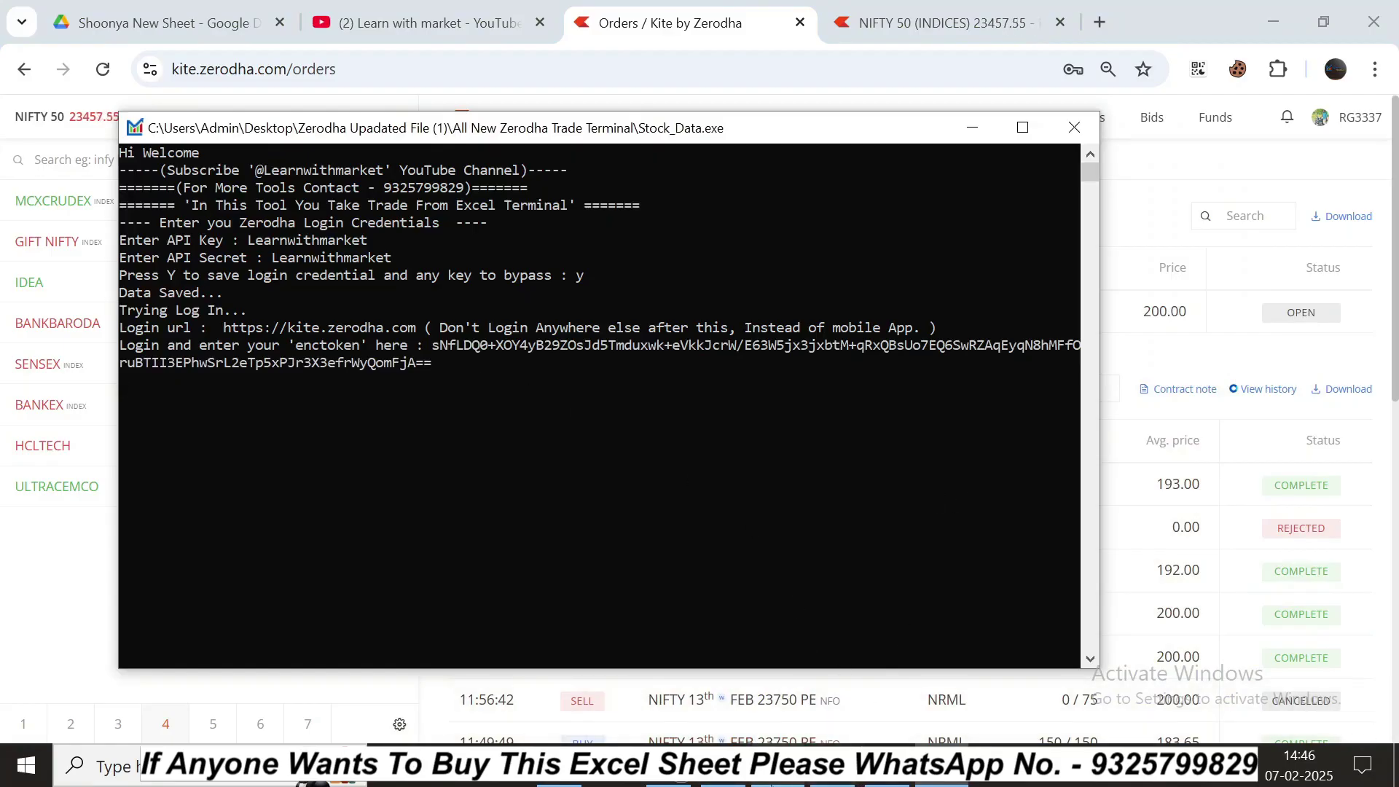
pyautogui.moveTo(775, 782)
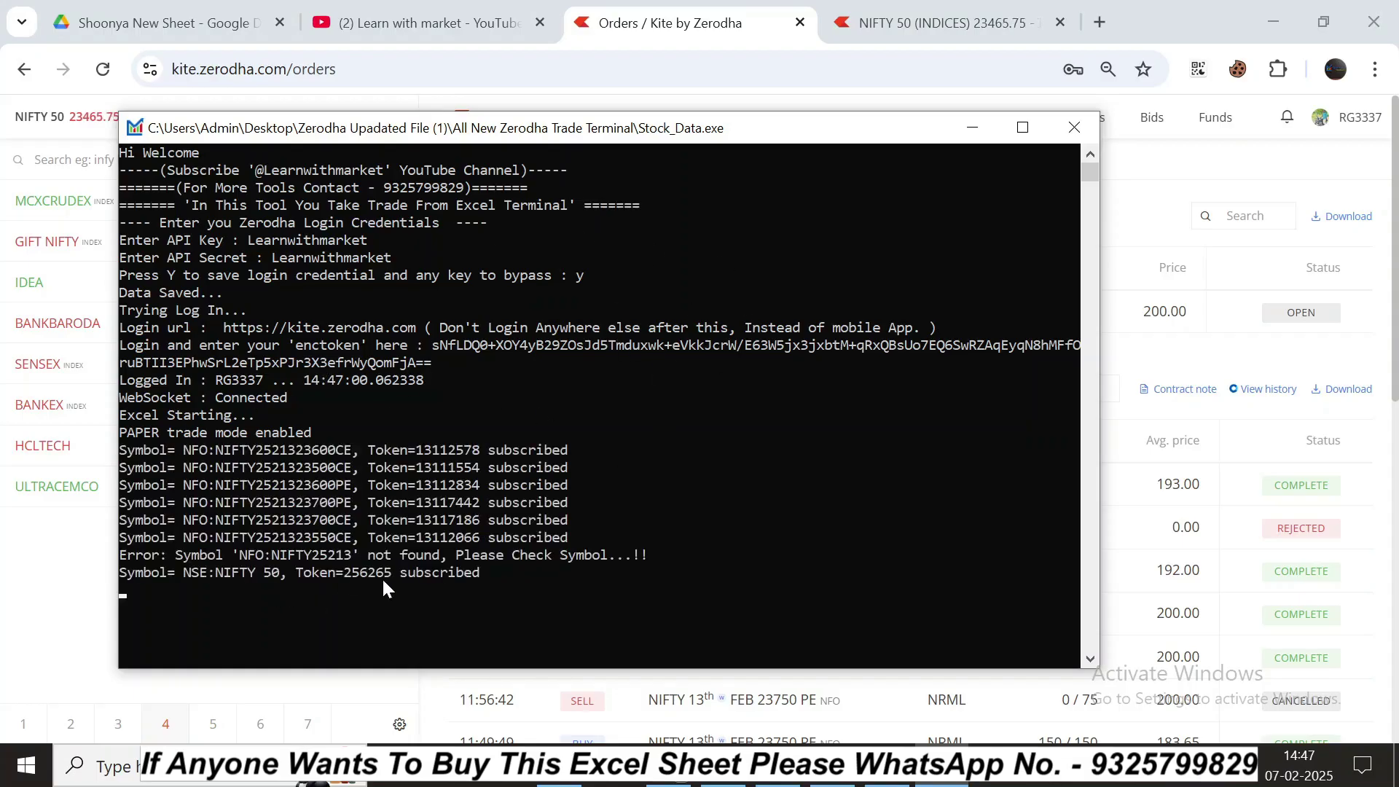
pyautogui.moveTo(226, 450); pyautogui.dragTo(413, 470)
# Step: Maximize and restore the console, then run Stock_Data.exe again from the All New Zerodha Trade Terminal folder
pyautogui.click(508, 503)
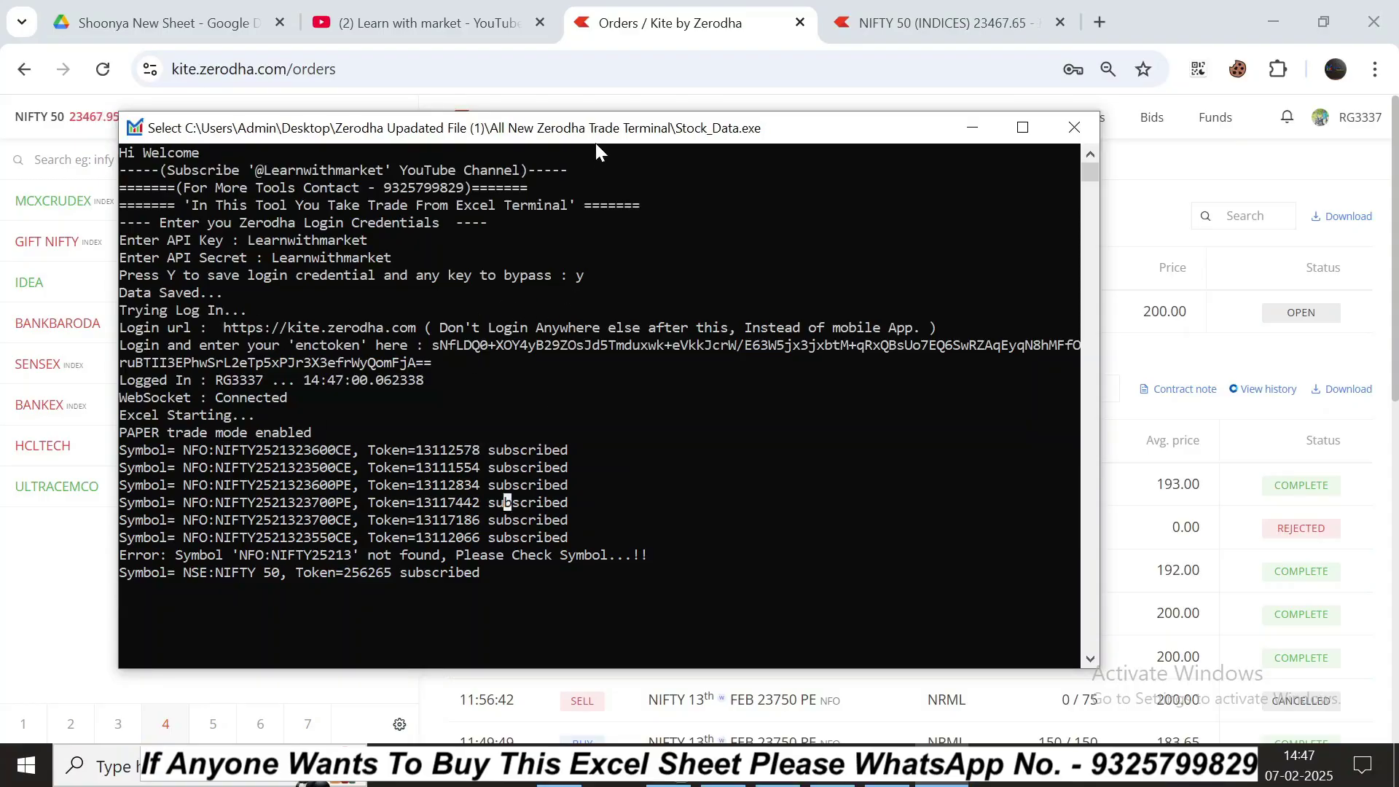
pyautogui.doubleClick(596, 143)
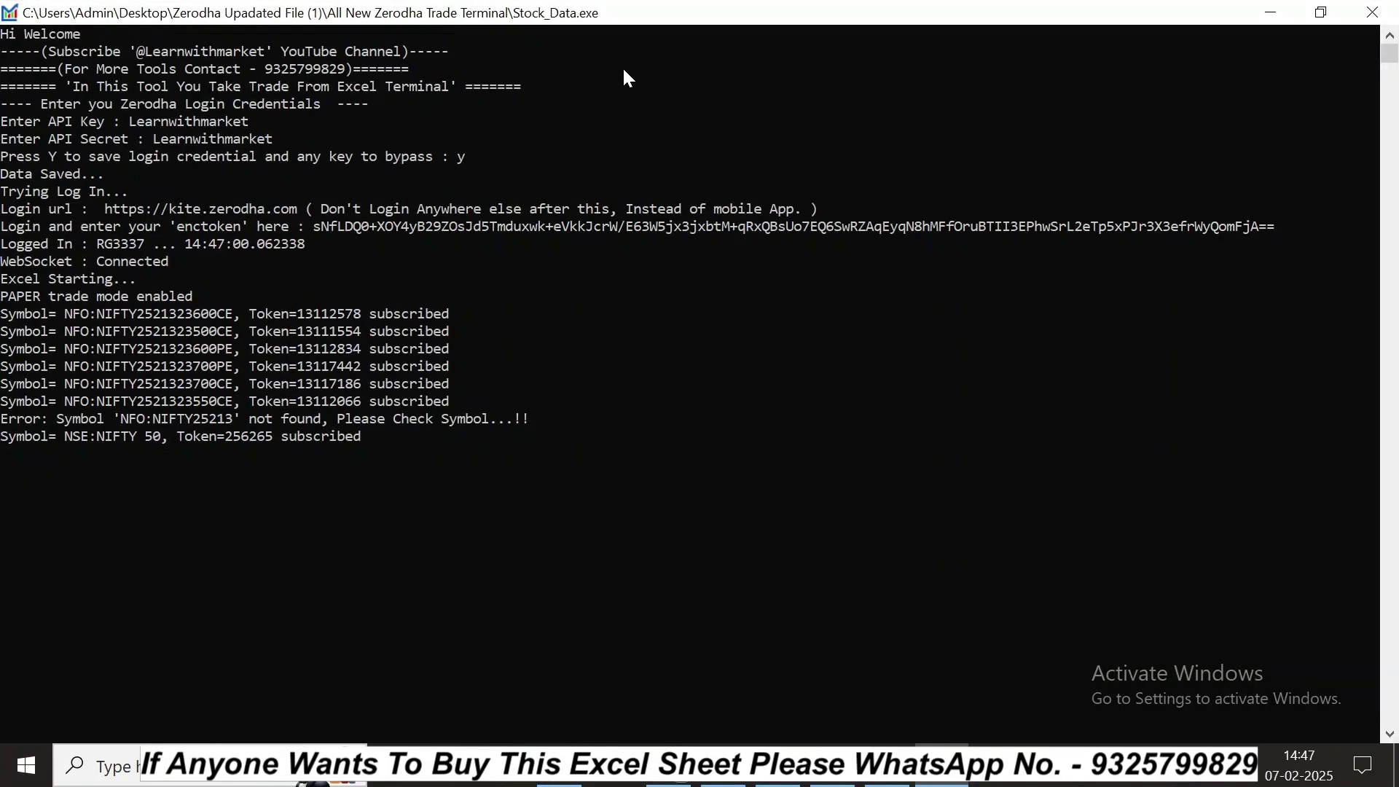
pyautogui.doubleClick(643, 11)
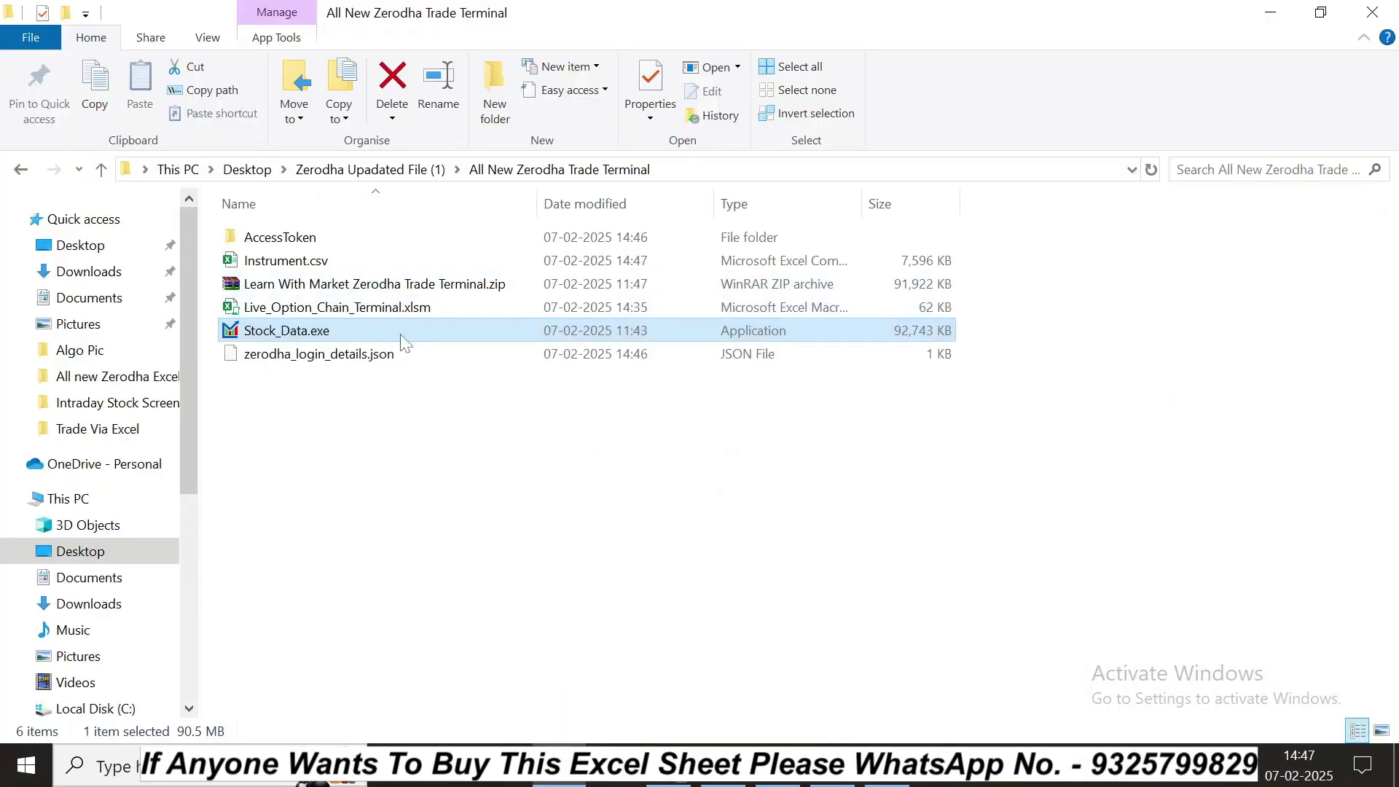
pyautogui.press('F2')
pyautogui.press('Return')
pyautogui.press('Return')
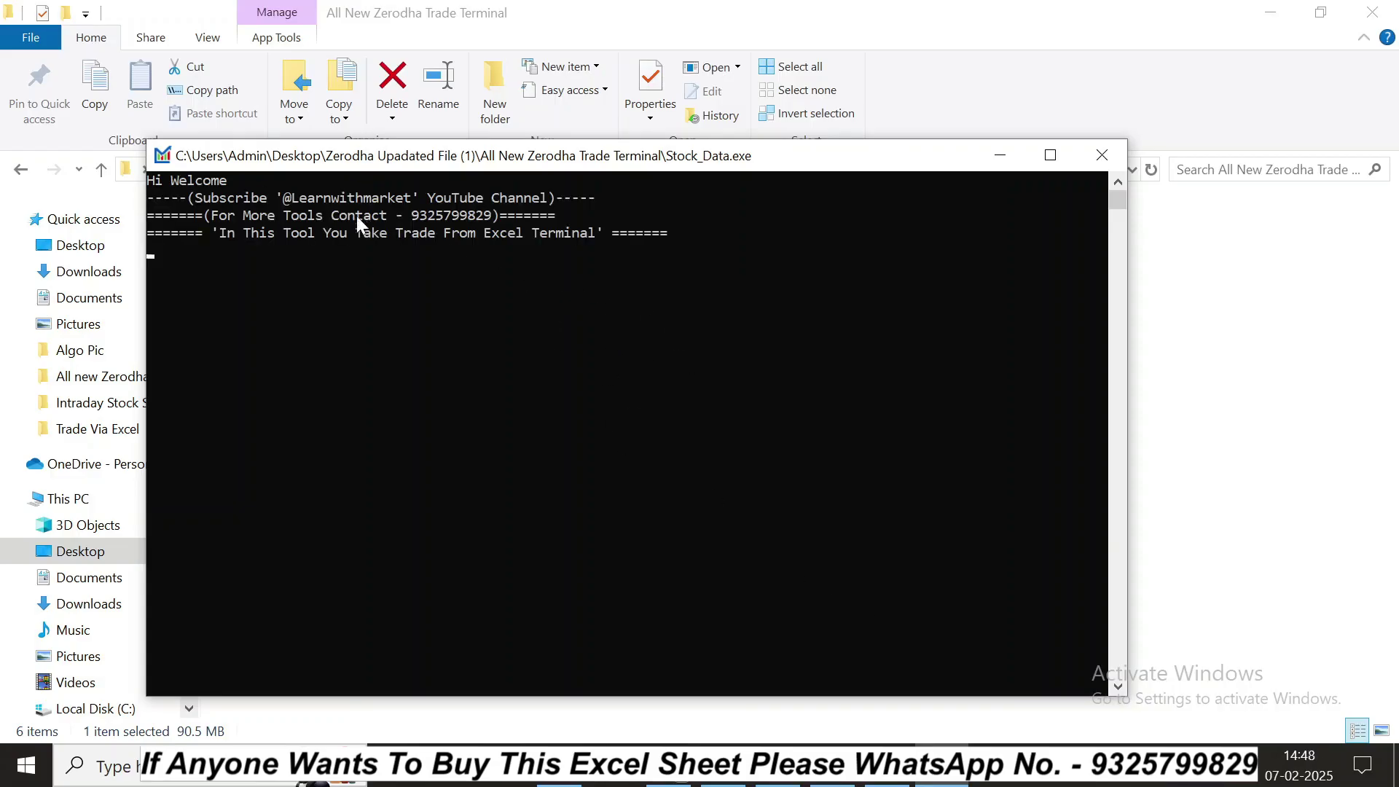
# Step: Minimize the Stock_Data console to reveal the live Trade_Terminal sheet, glance at Kite orders, then return
pyautogui.click(942, 780)
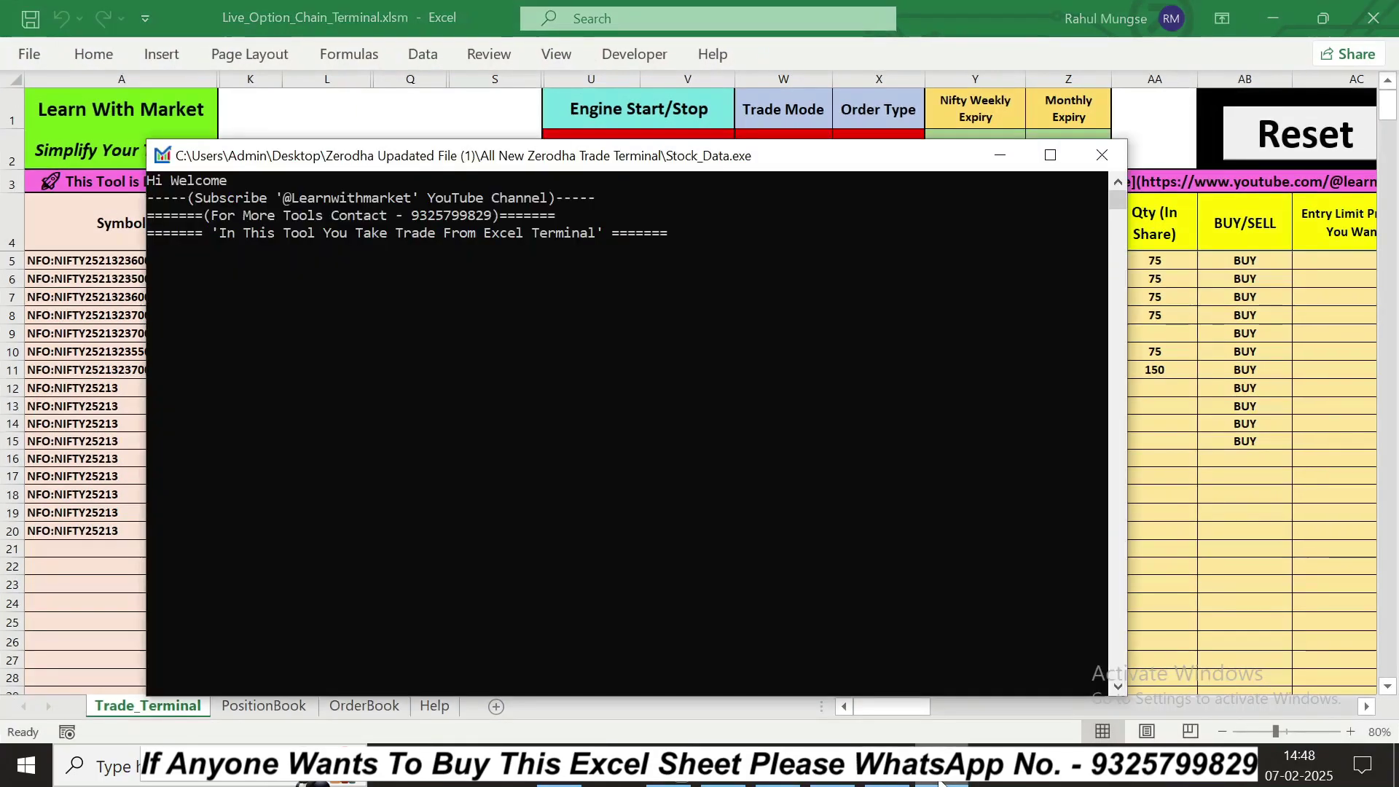
pyautogui.moveTo(705, 164); pyautogui.dragTo(778, 187)
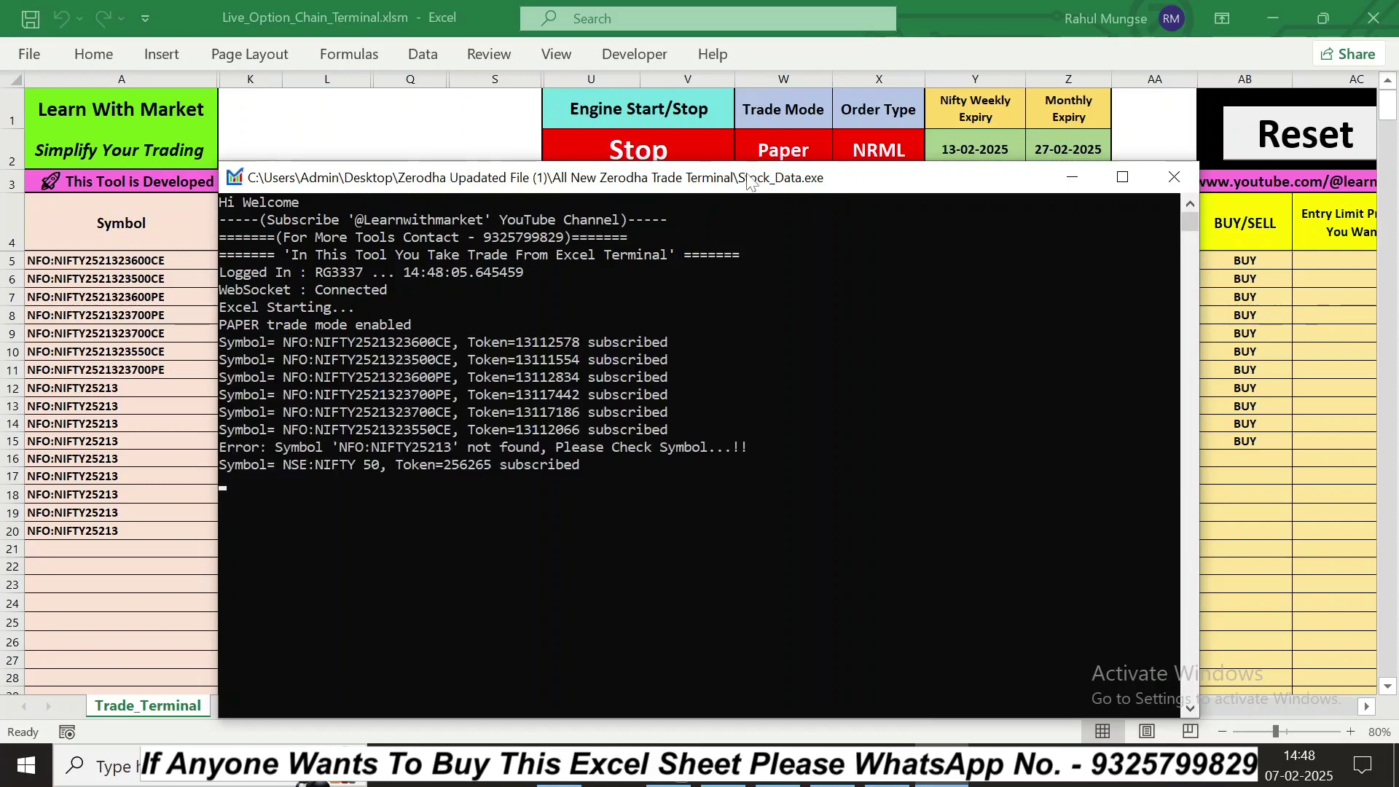
pyautogui.click(1072, 177)
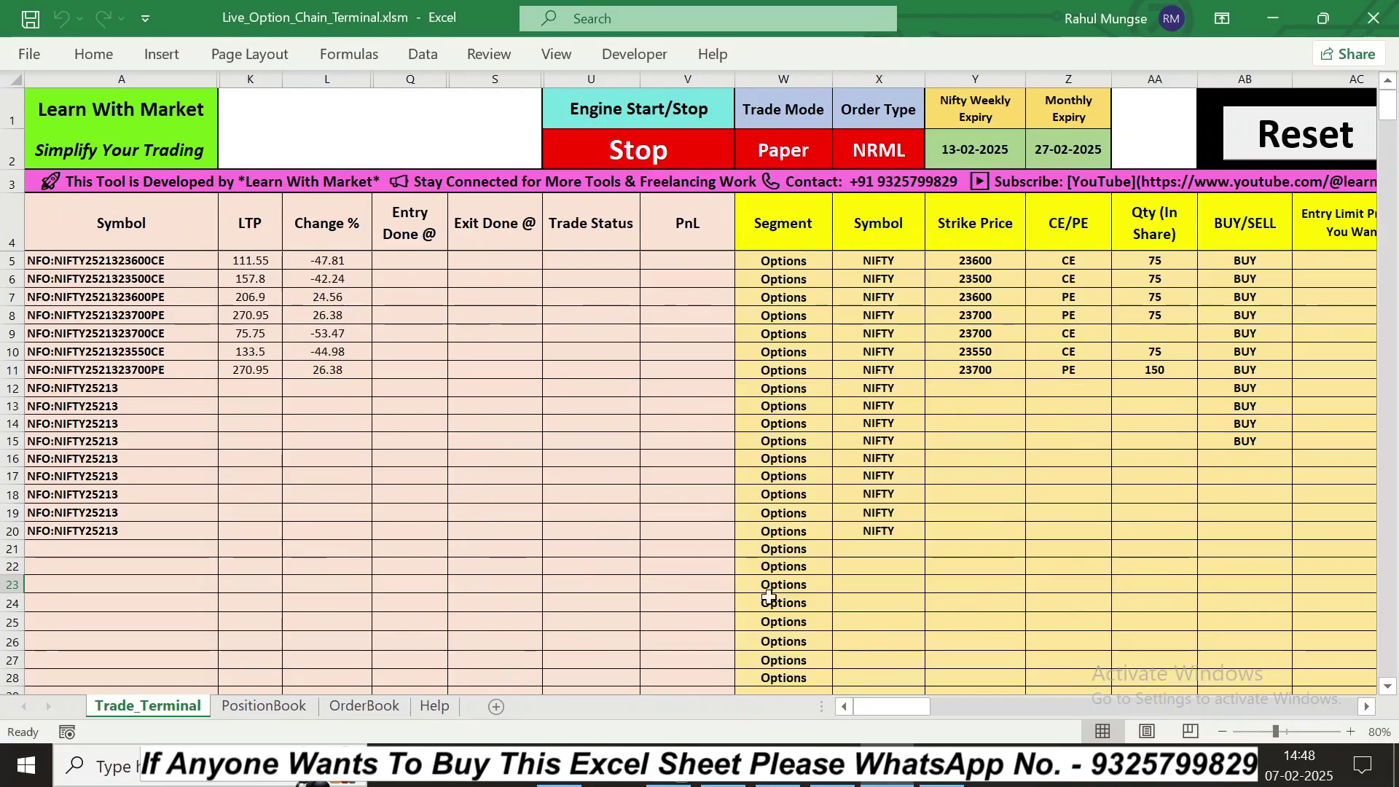
pyautogui.click(723, 767)
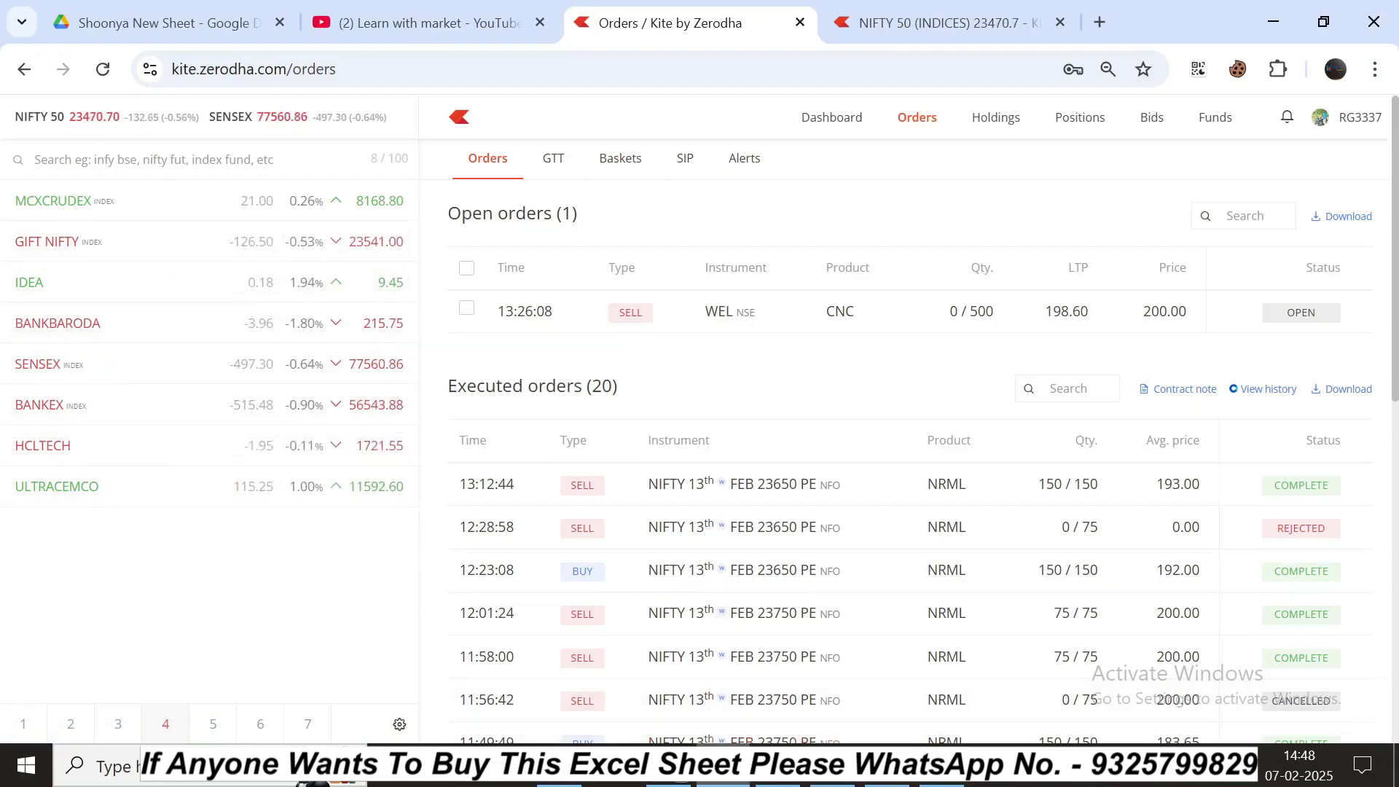
pyautogui.click(723, 767)
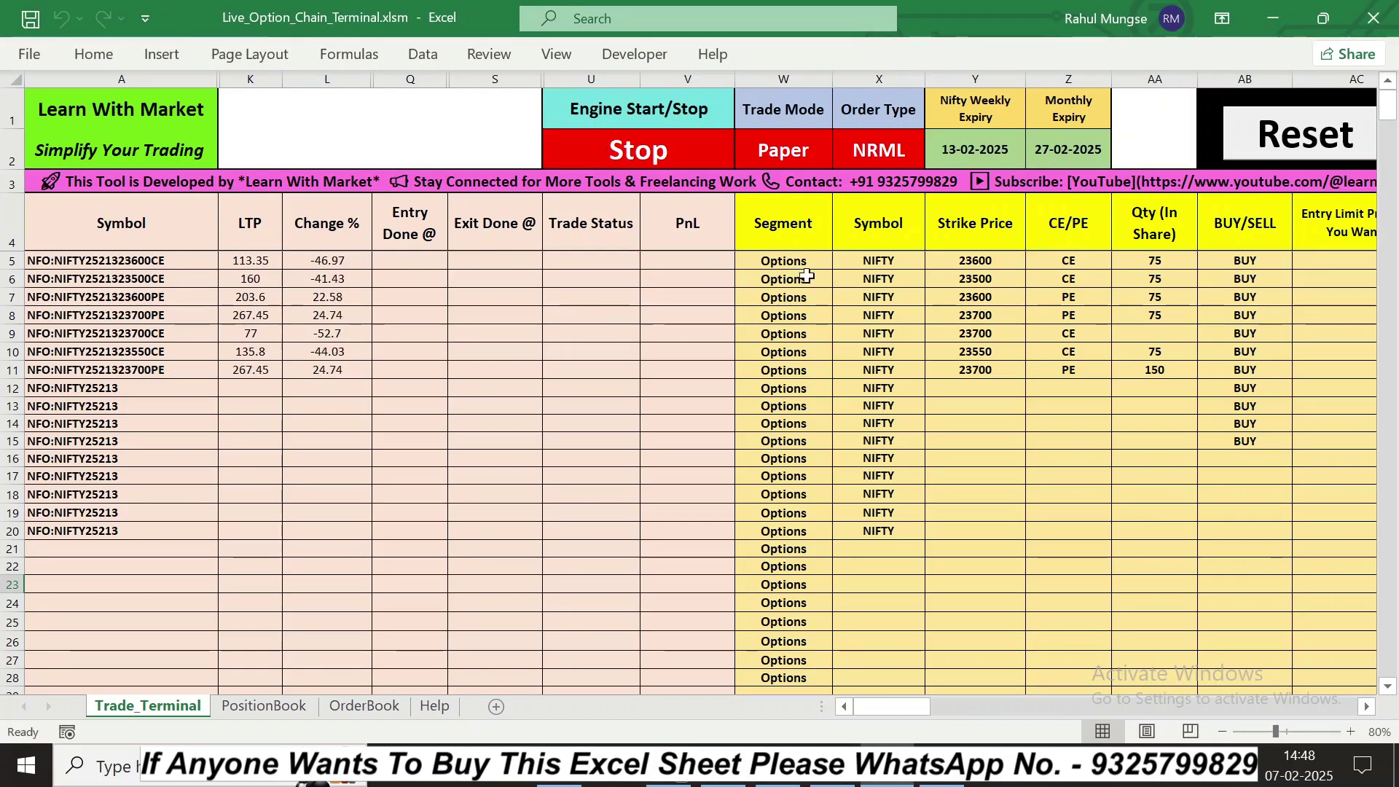
# Step: Switch the Trade_Terminal engine cell from Stop to Start
pyautogui.click(641, 153)
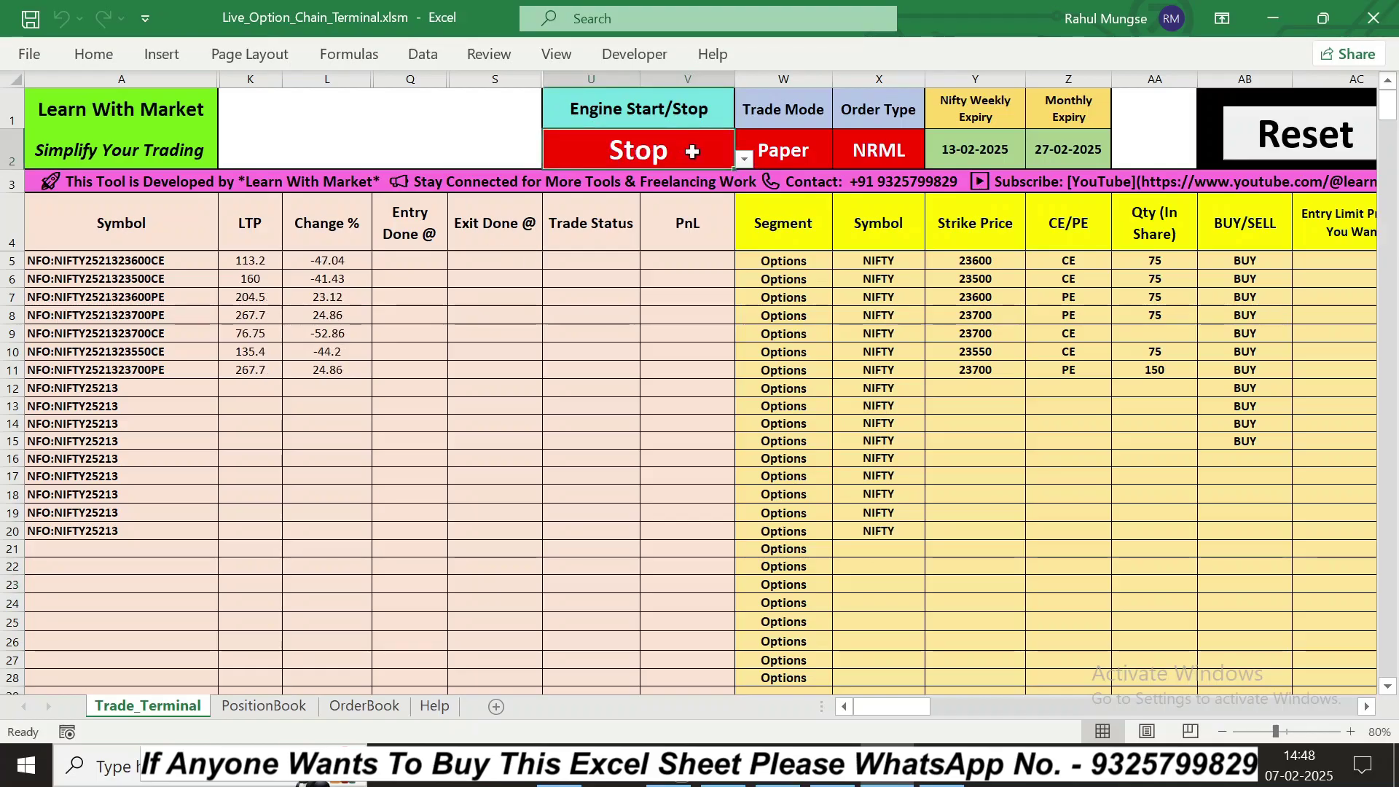
pyautogui.click(744, 159)
pyautogui.click(648, 175)
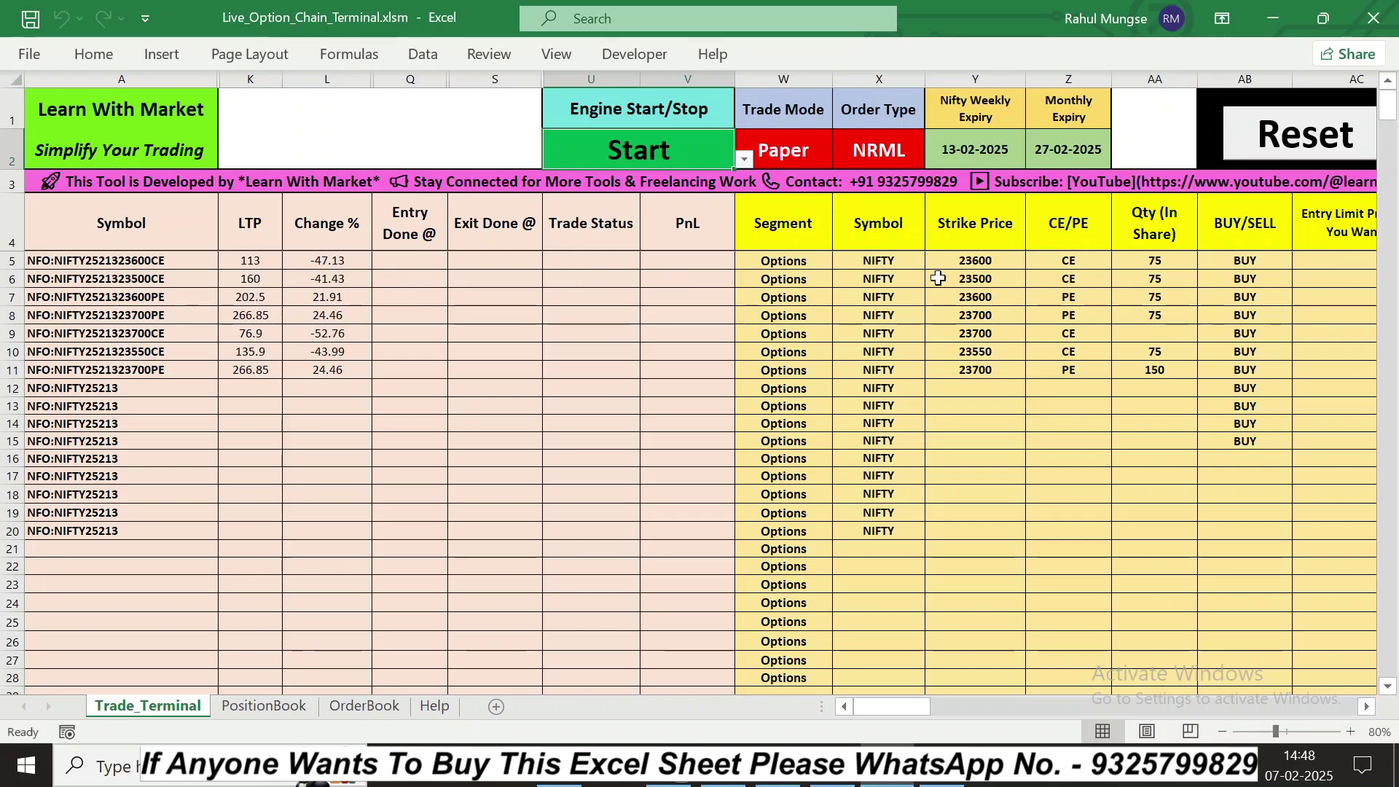
# Step: Keep Paper trade mode and NRML order type, and leave the weekly Nifty expiry selected
pyautogui.click(775, 151)
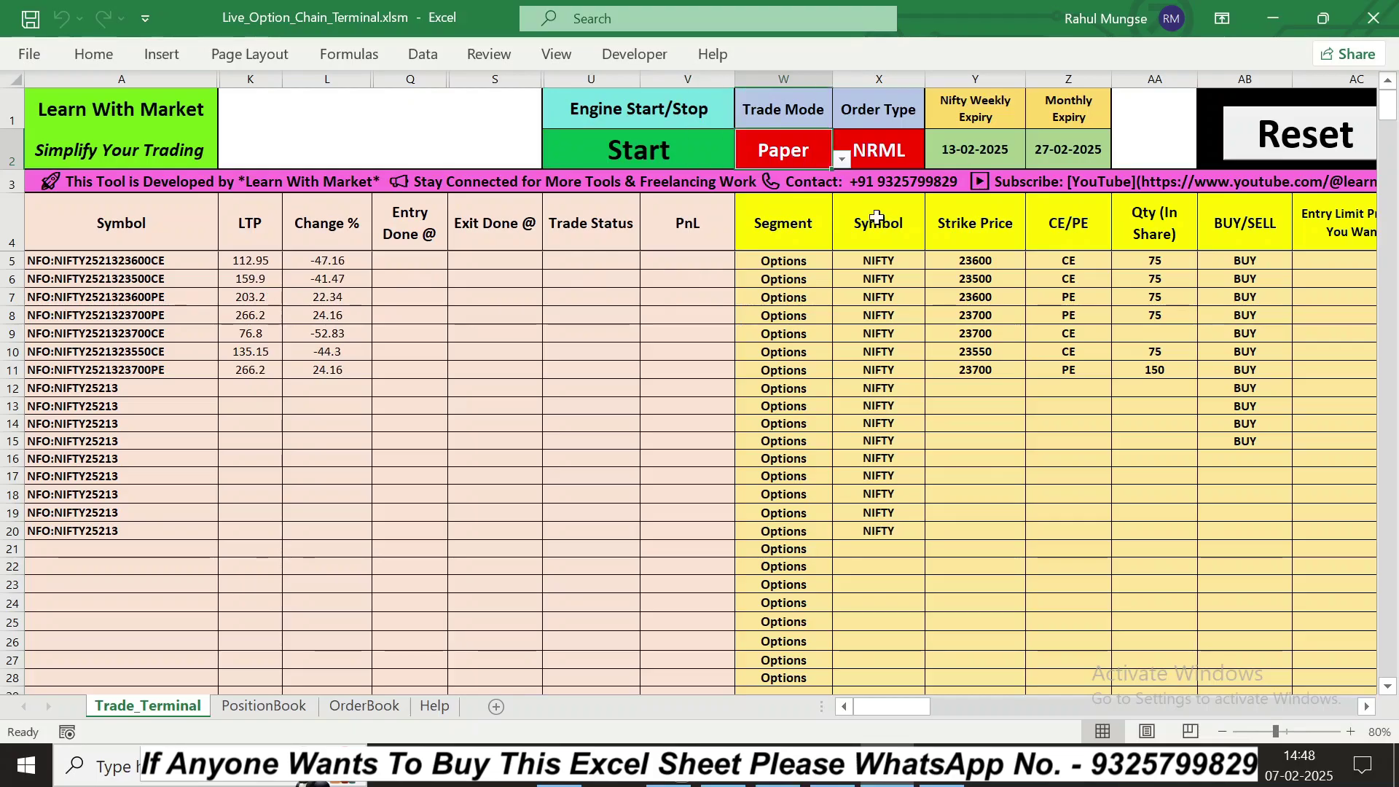
pyautogui.click(842, 159)
pyautogui.click(842, 159)
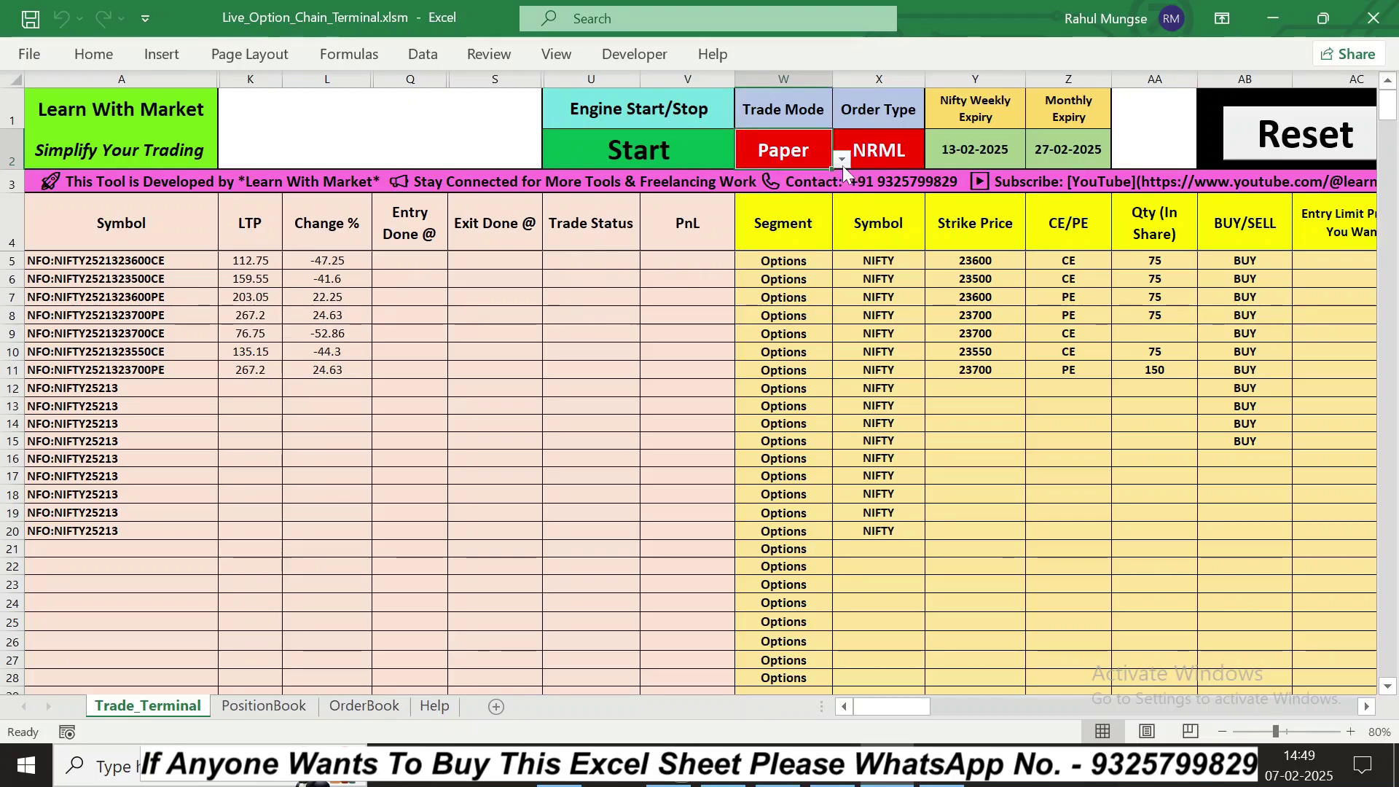
pyautogui.click(911, 151)
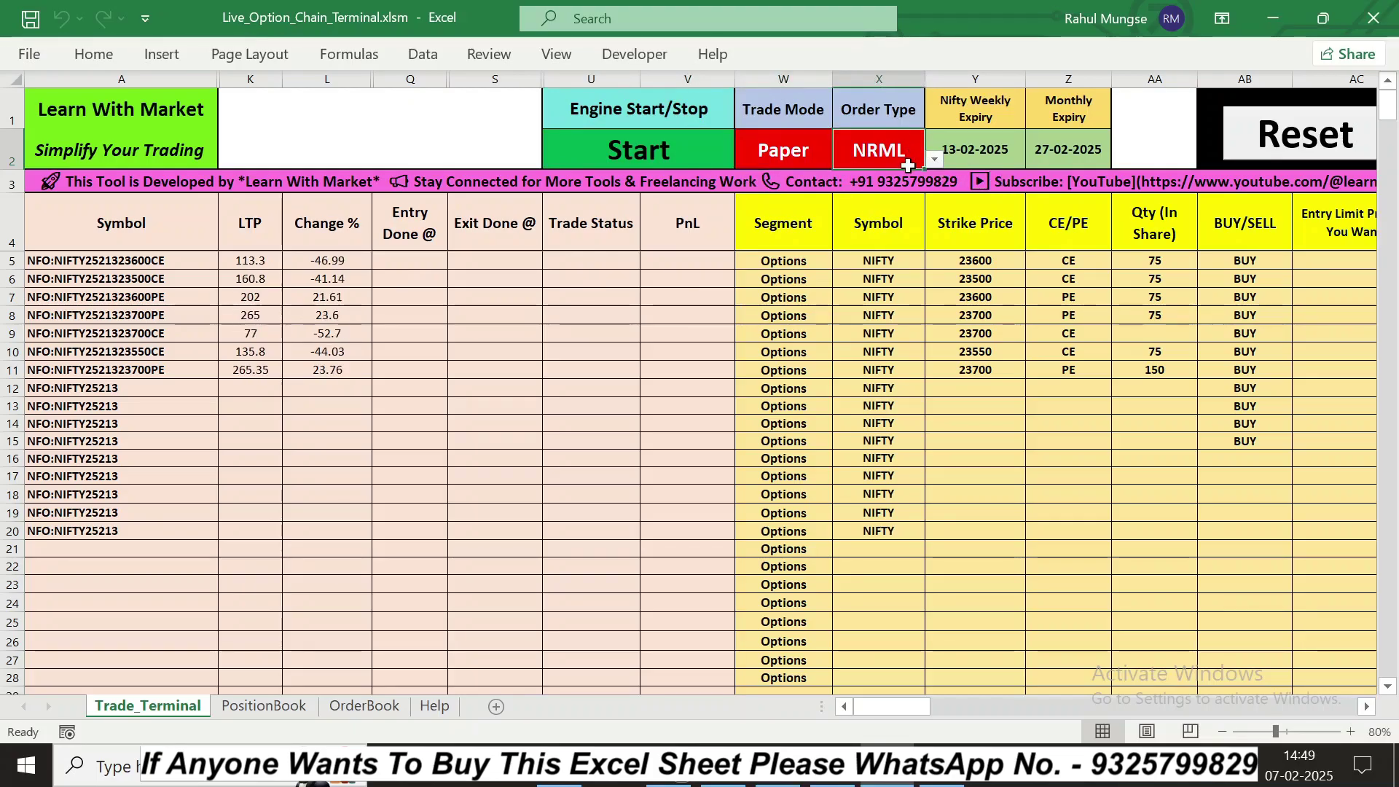
pyautogui.click(935, 159)
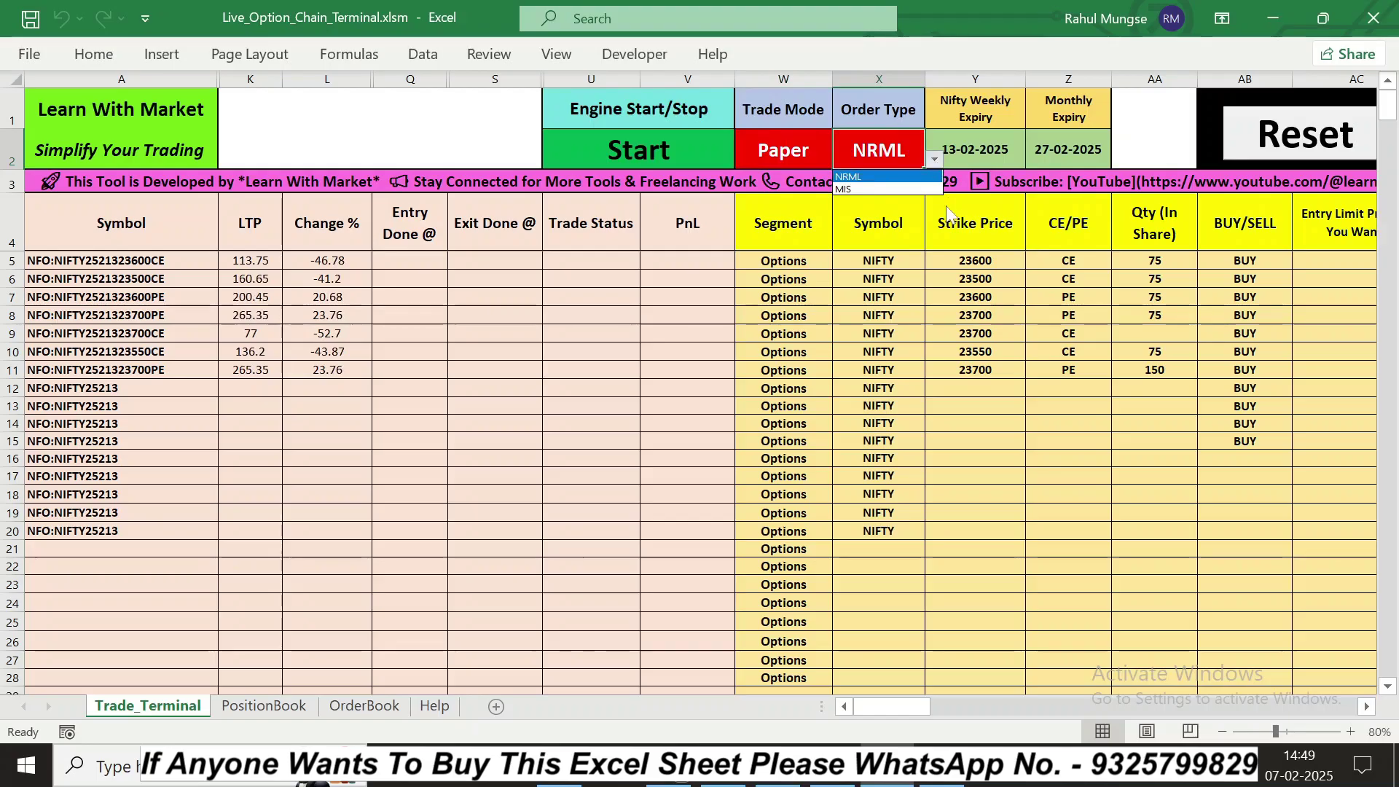
pyautogui.click(988, 150)
pyautogui.click(1094, 150)
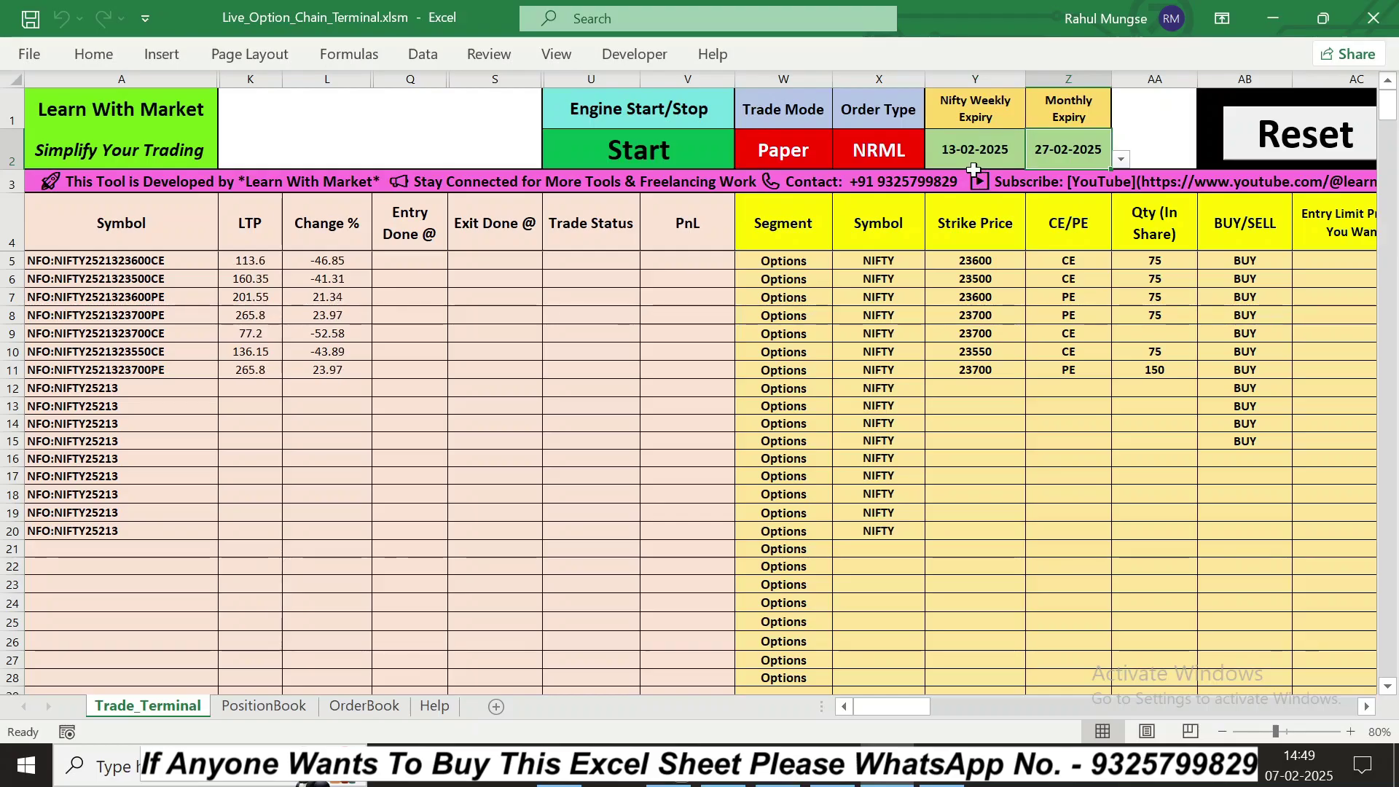
pyautogui.click(991, 153)
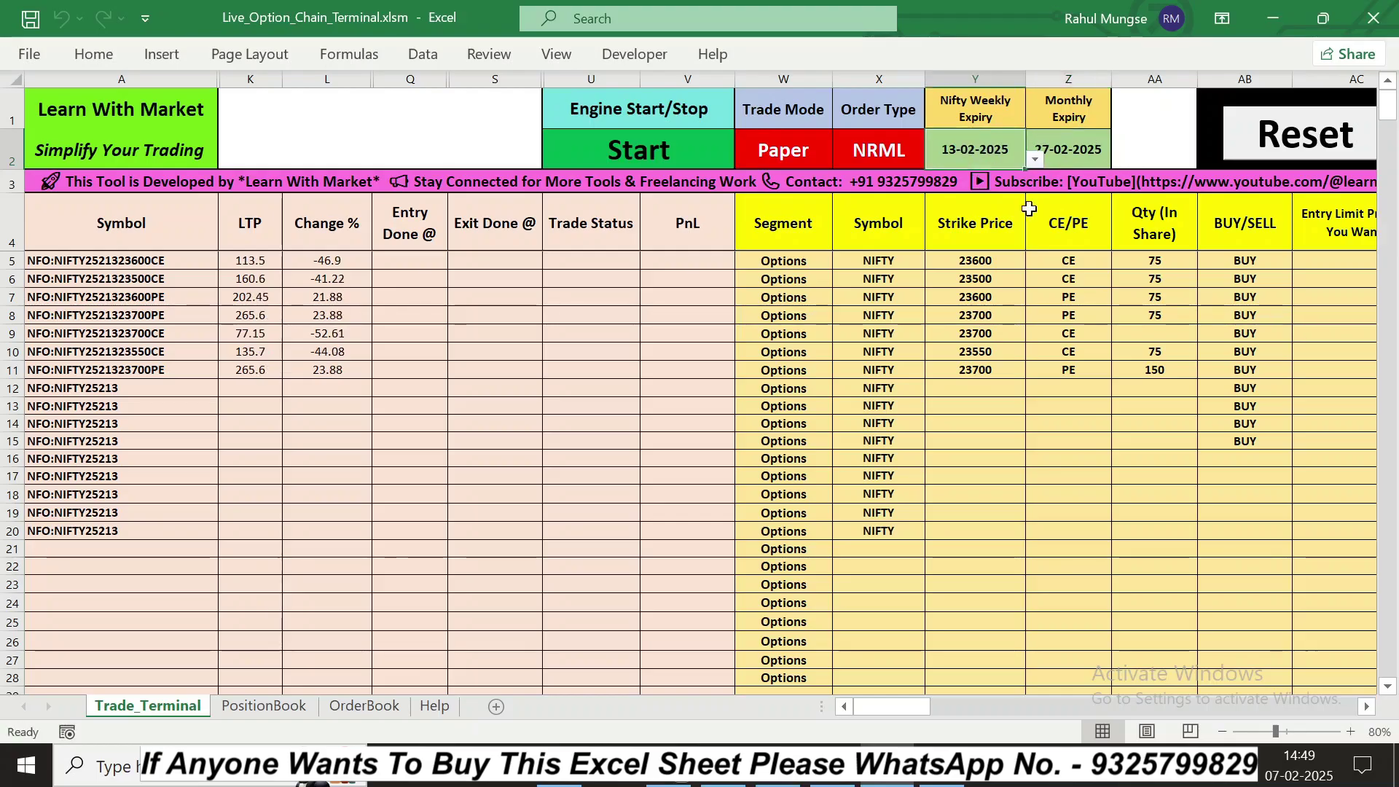
# Step: Review the Change %, Entry Done @, Exit Done @, Trade Status and PnL columns
pyautogui.click(589, 366)
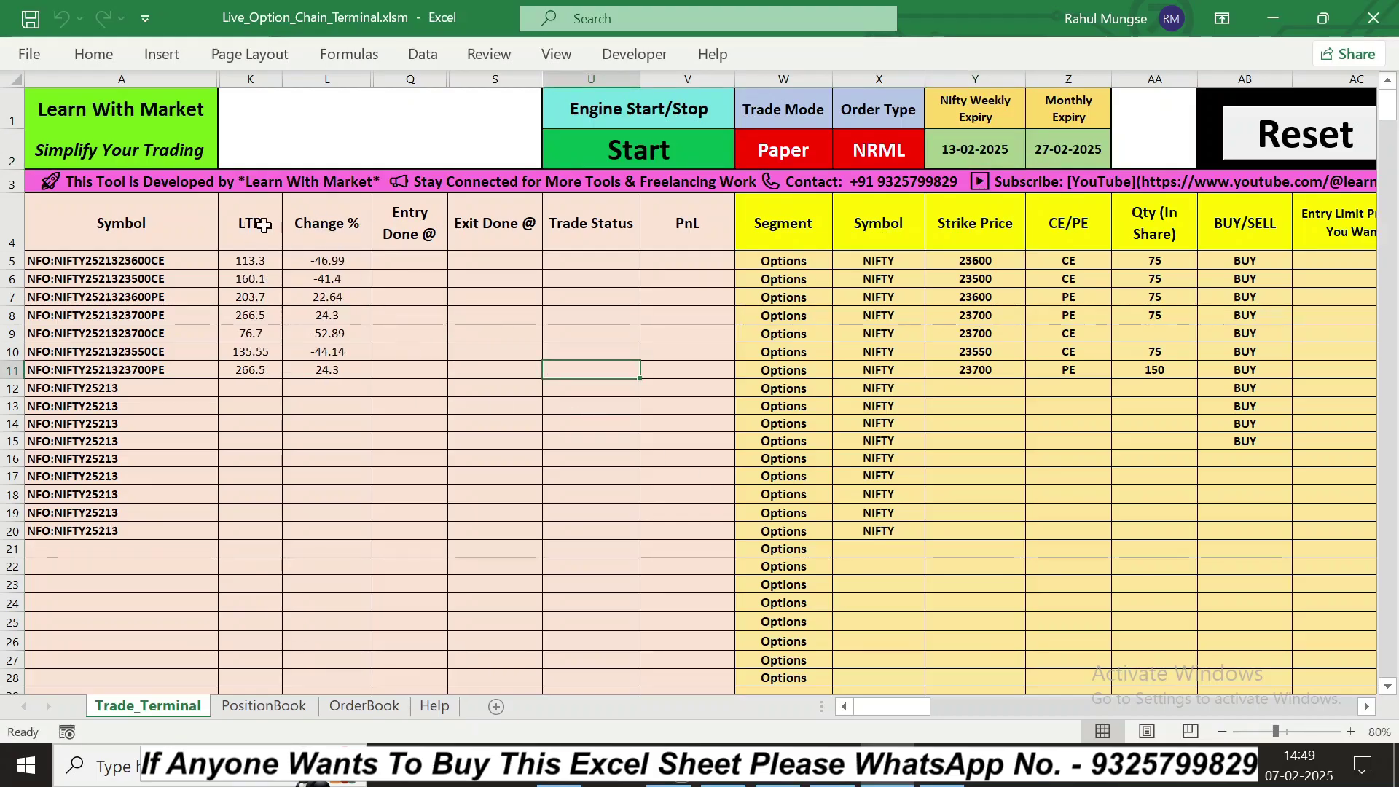
pyautogui.click(321, 223)
pyautogui.click(408, 220)
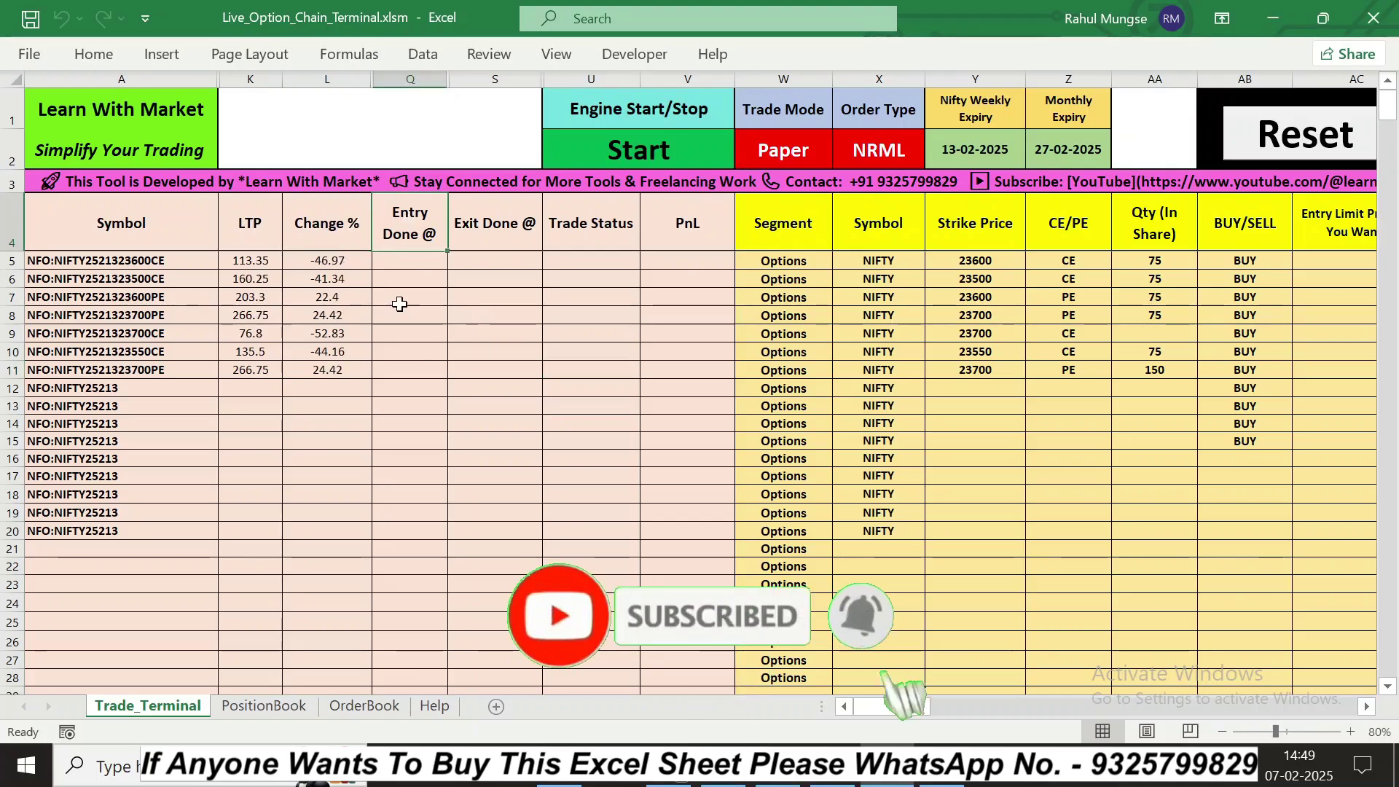
pyautogui.click(484, 260)
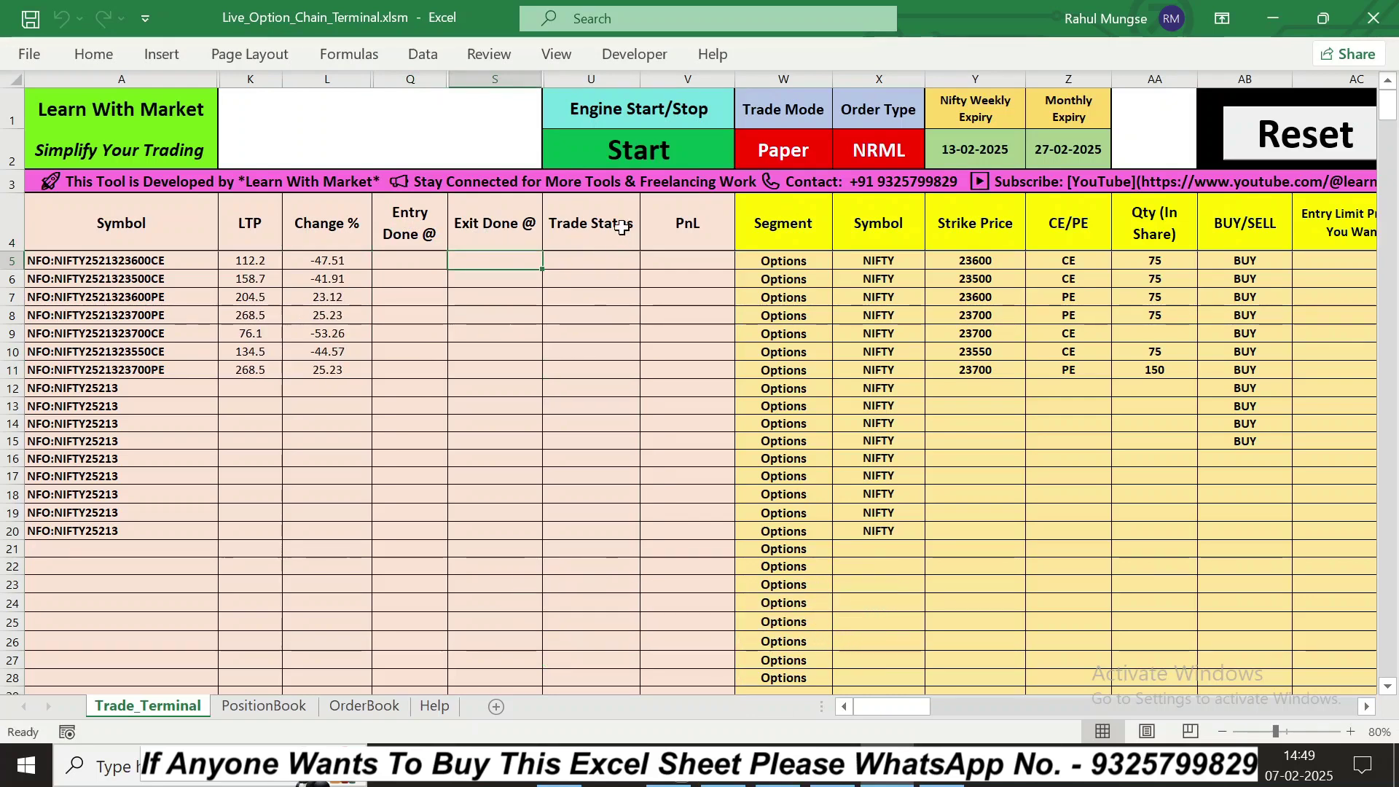
pyautogui.click(595, 260)
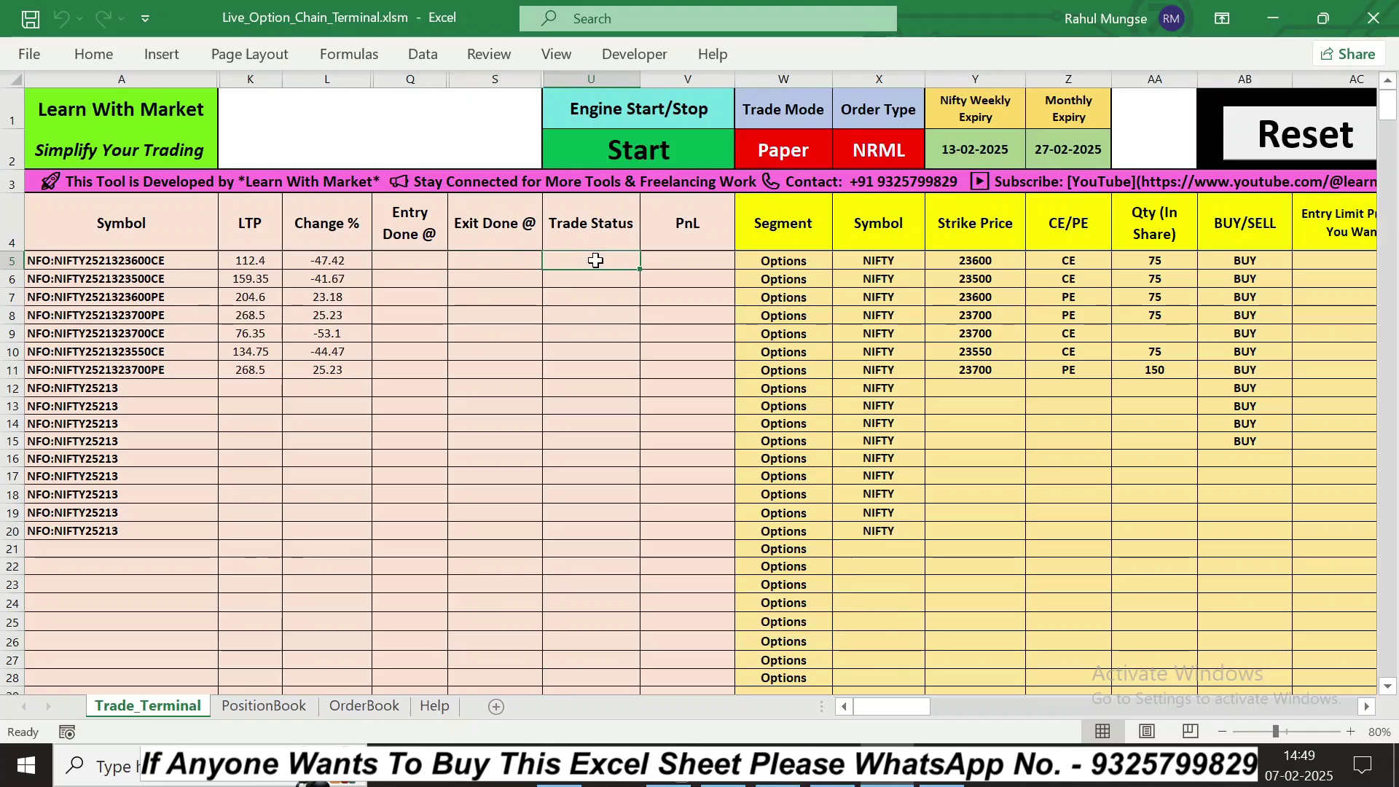
pyautogui.click(687, 262)
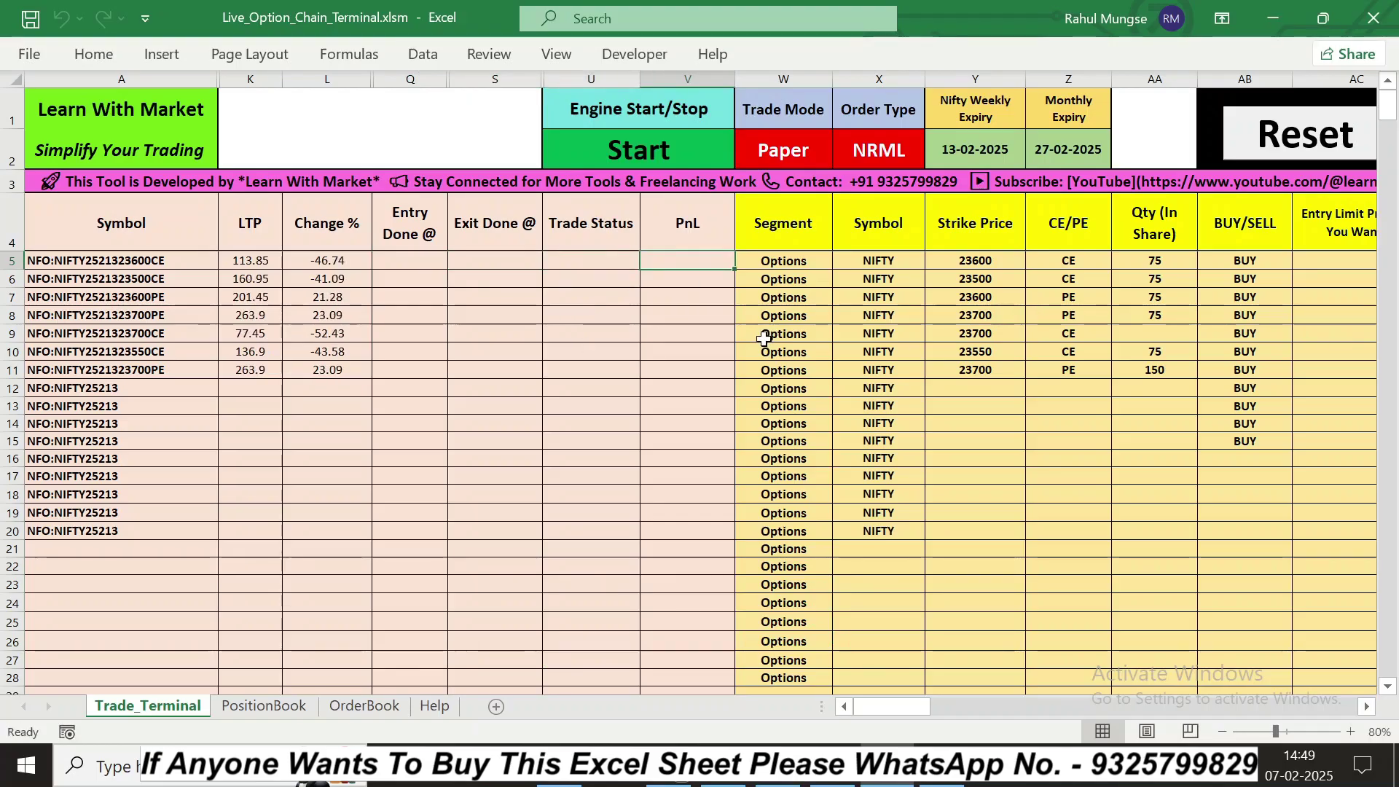
# Step: Browse the tradable symbol list for rows 5–6 and keep NIFTY as the symbol
pyautogui.press('Right')
pyautogui.press('Right')
pyautogui.press('Right')
pyautogui.press('Right')
pyautogui.press('Right')
pyautogui.press('Right')
pyautogui.press('Right')
pyautogui.press('Right')
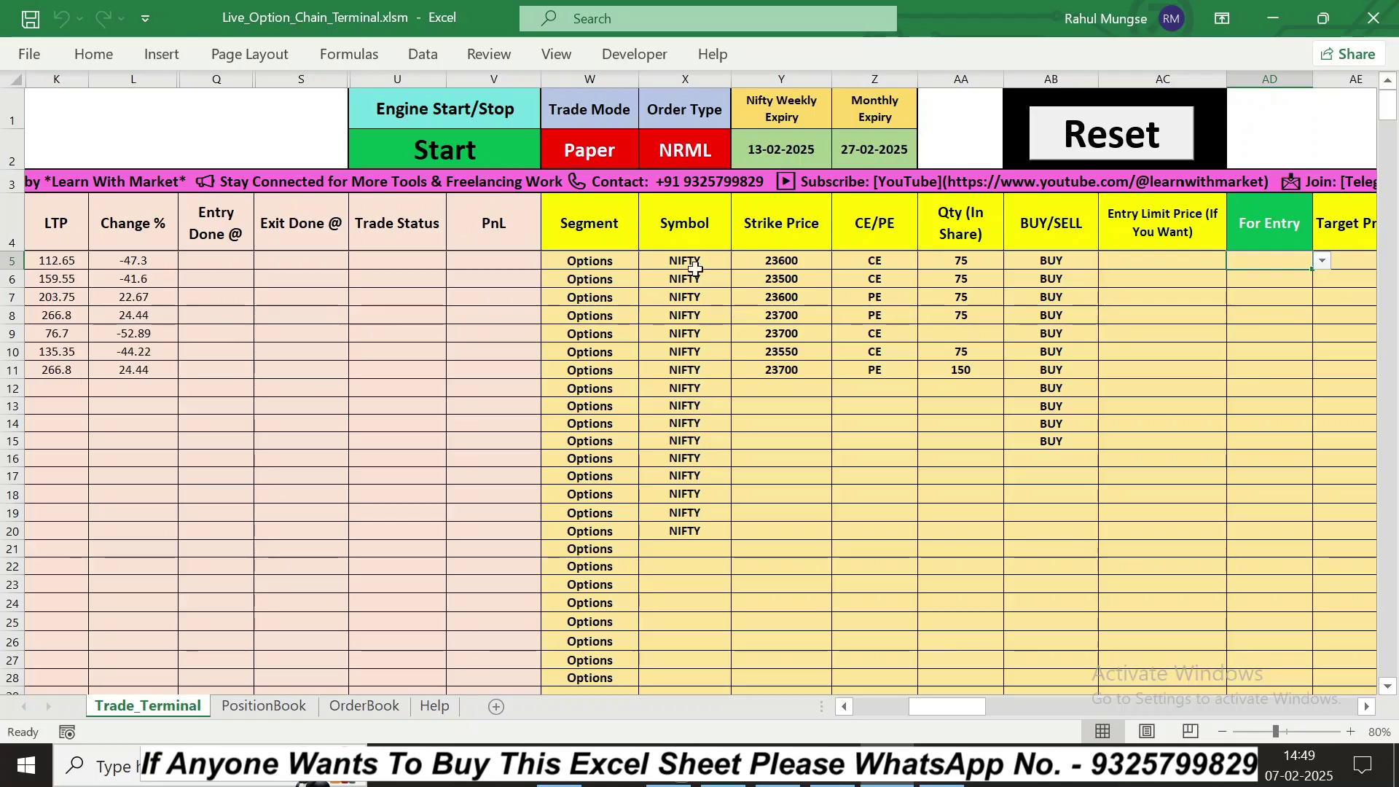
pyautogui.moveTo(694, 270); pyautogui.dragTo(694, 275)
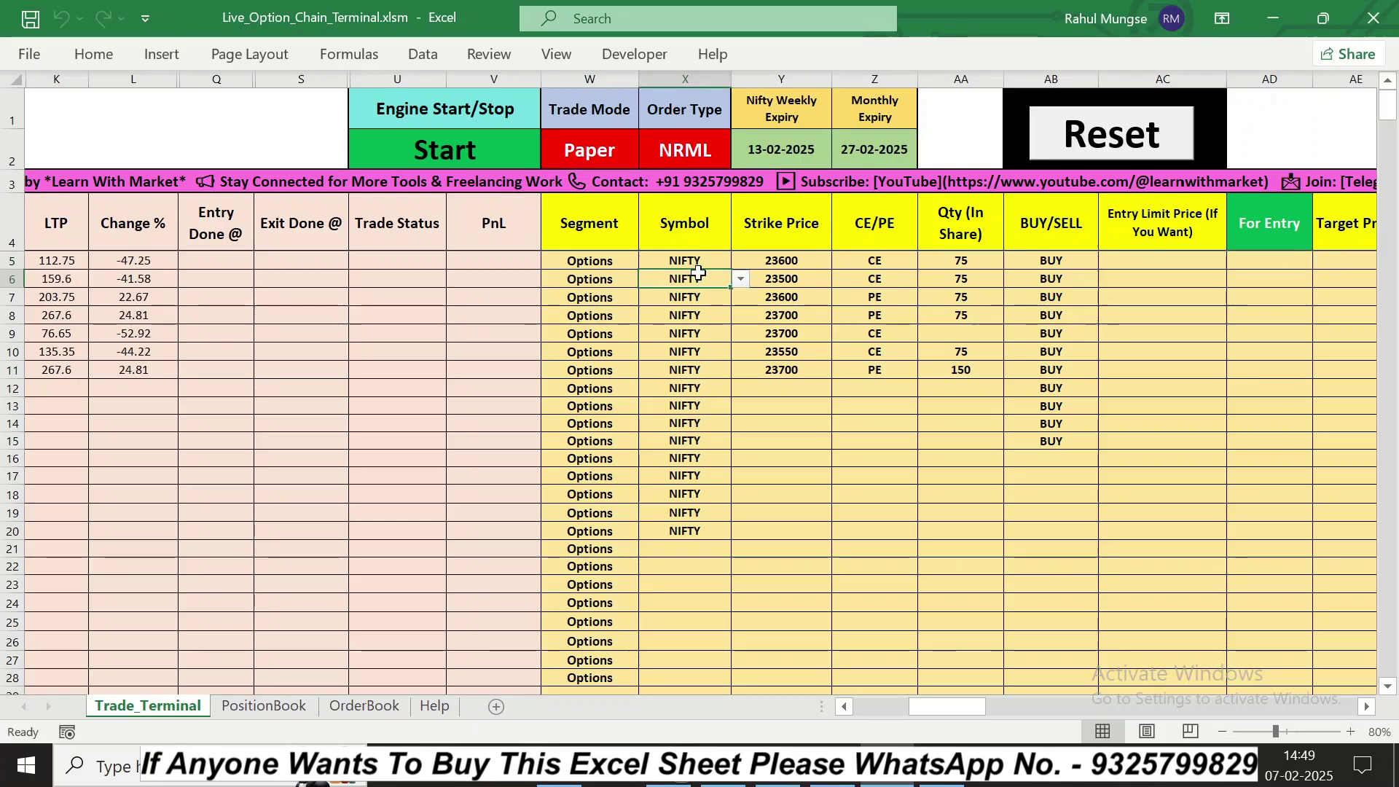
pyautogui.click(740, 262)
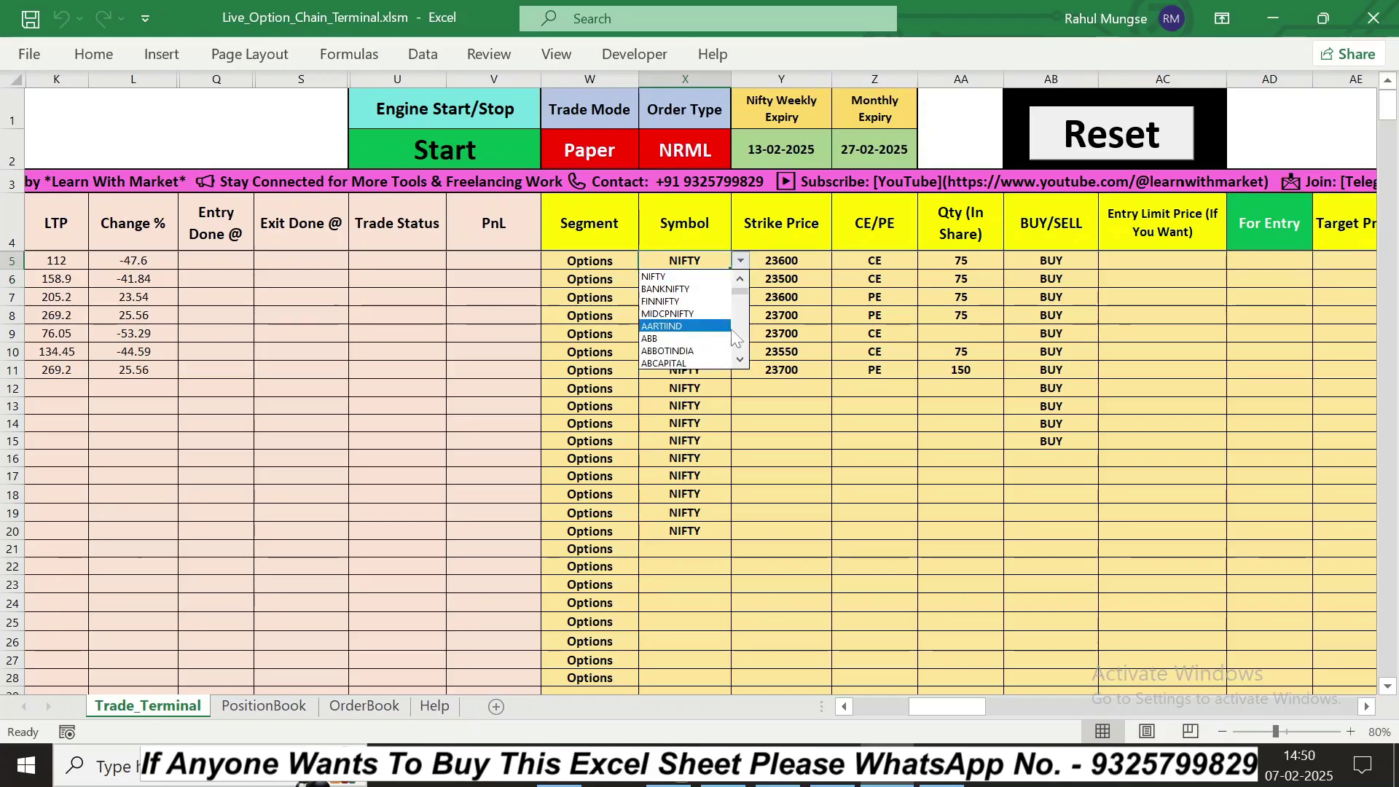
pyautogui.click(742, 359)
pyautogui.click(740, 361)
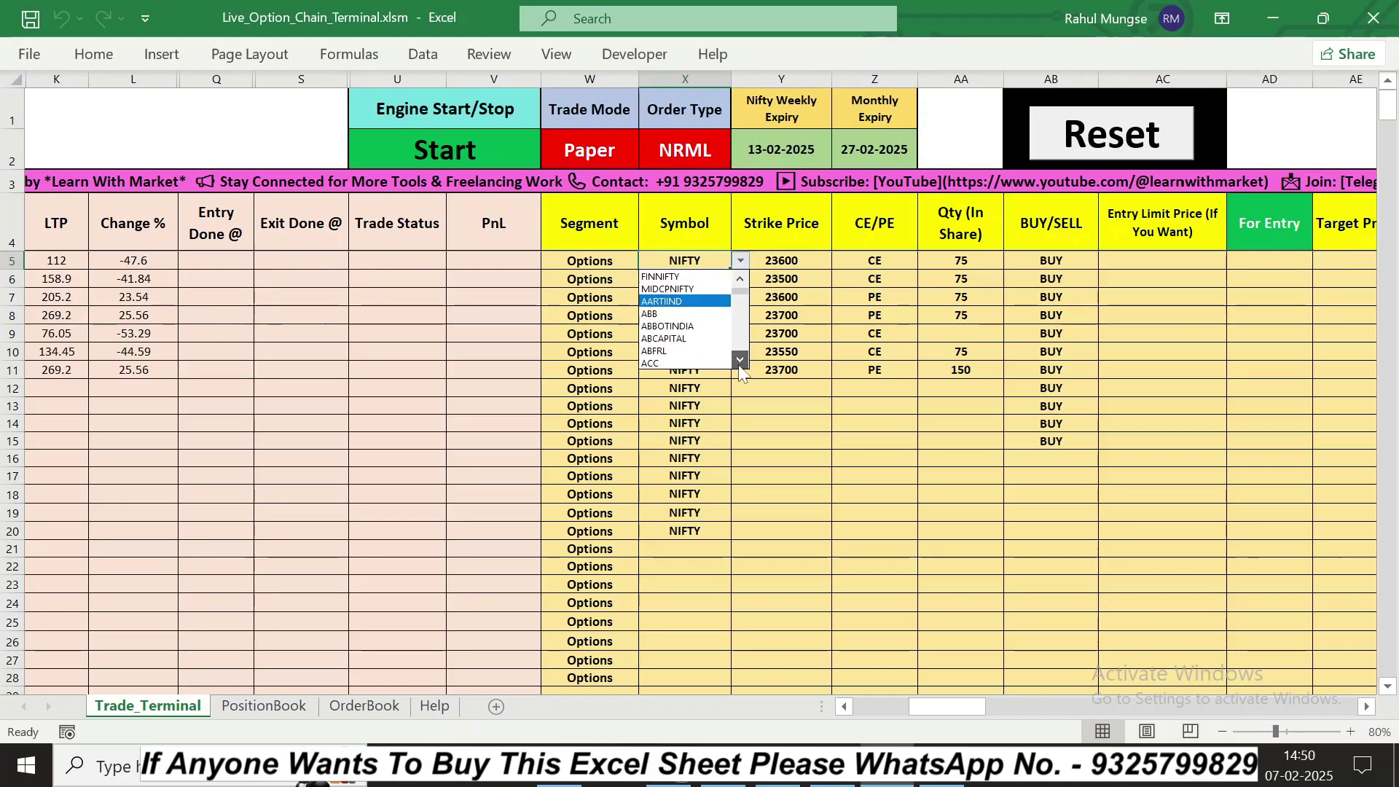
pyautogui.click(743, 319)
pyautogui.click(743, 302)
pyautogui.moveTo(742, 294)
pyautogui.mouseDown()
pyautogui.moveTo(742, 338)
pyautogui.moveTo(743, 283)
pyautogui.mouseUp()
pyautogui.click(742, 262)
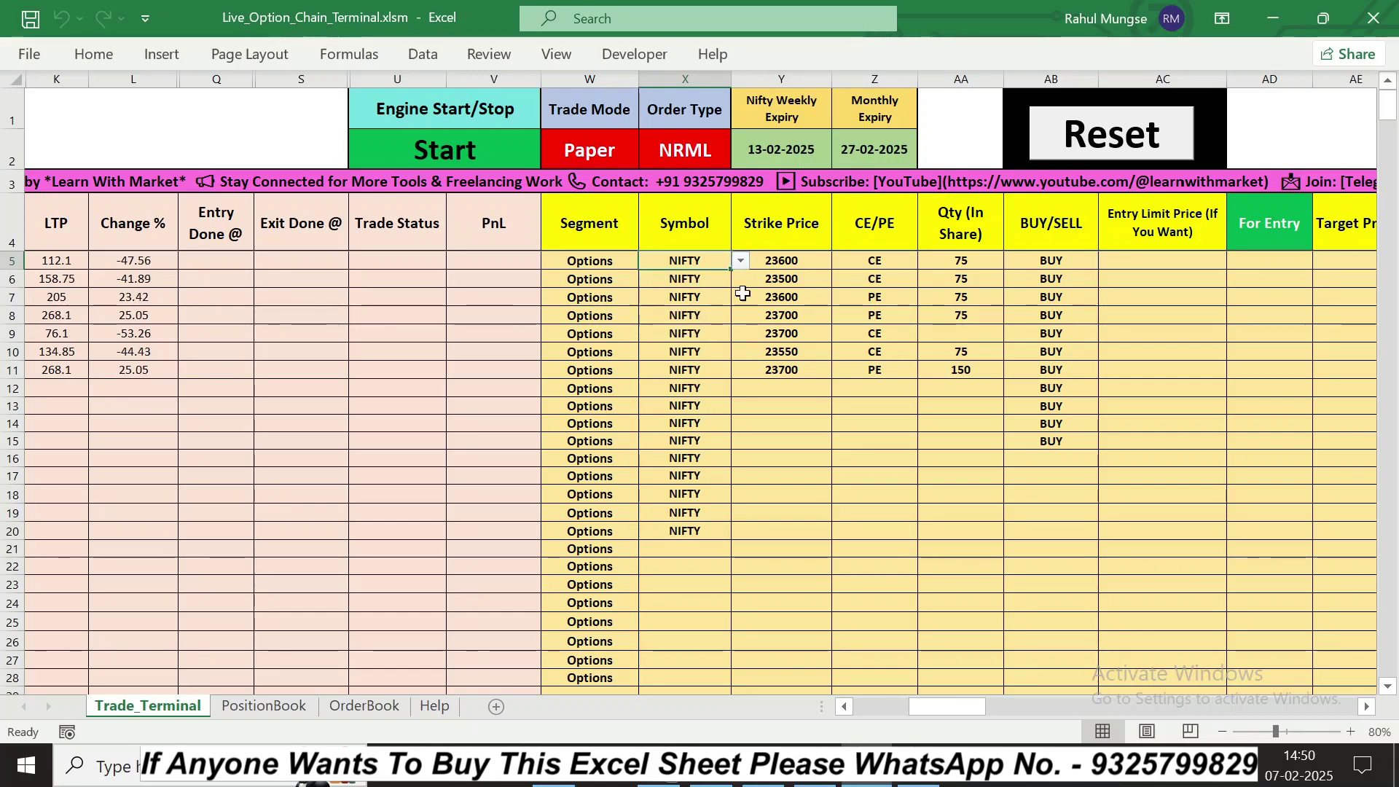
# Step: Change row 5's 23600 option type from CE to PE, then check its quantity, buy/sell and entry limit
pyautogui.press('Right')
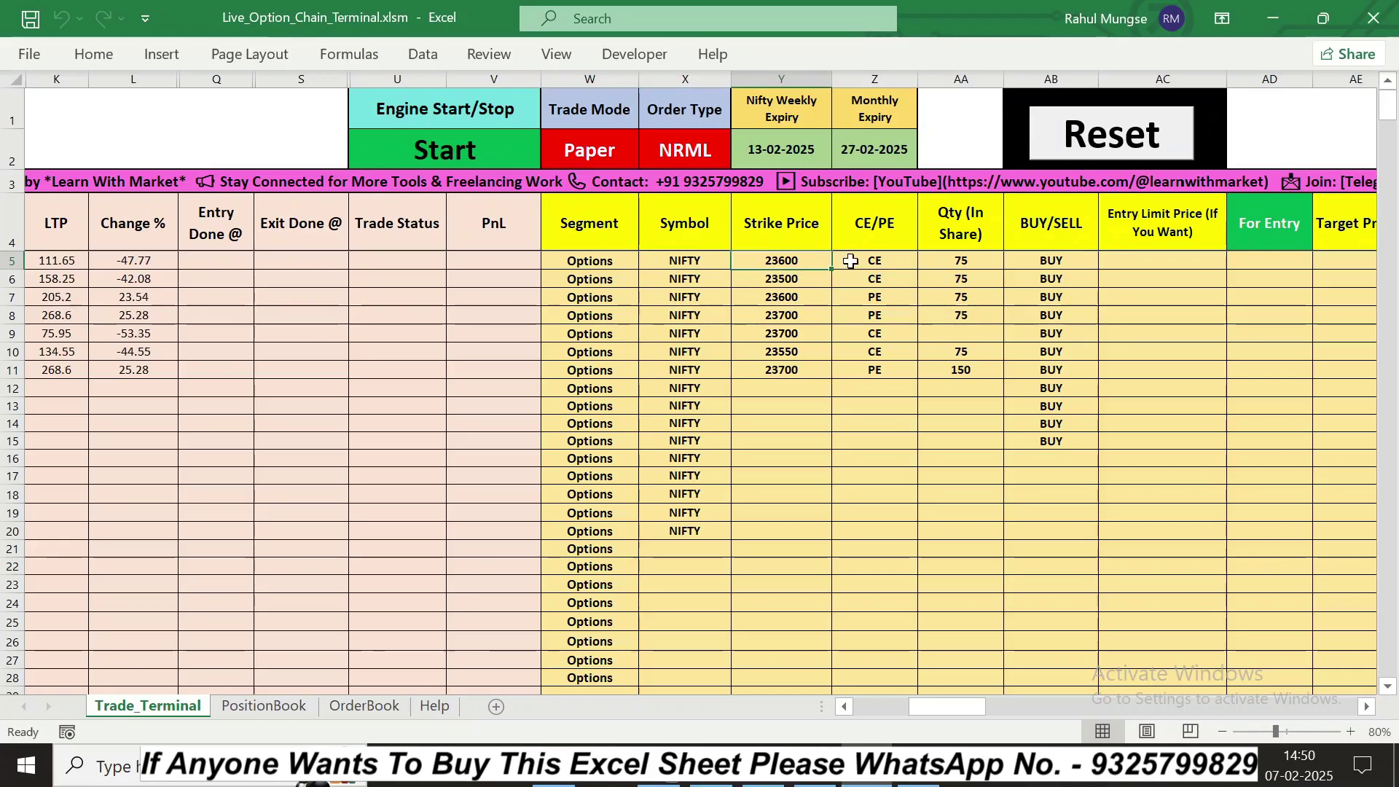
pyautogui.press('Right')
pyautogui.click(926, 261)
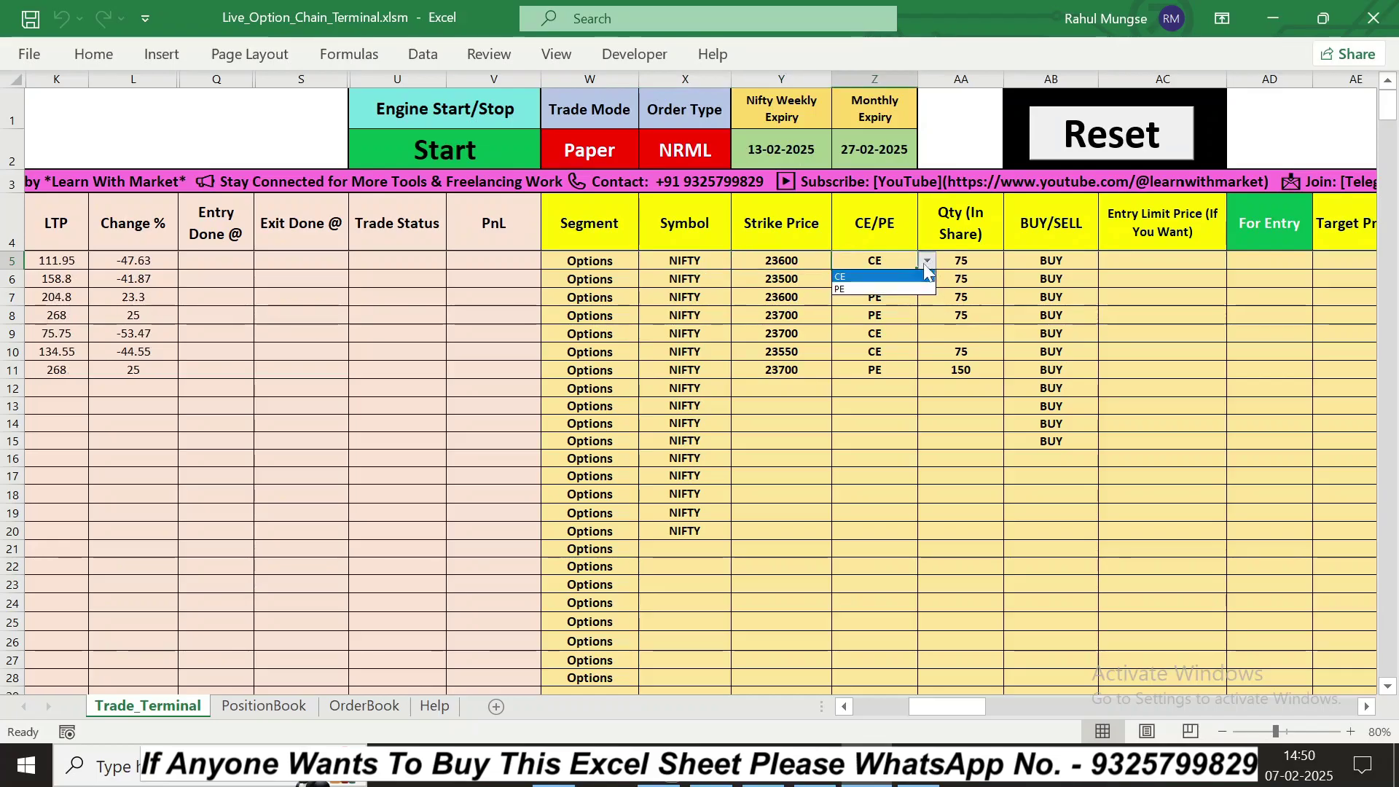
pyautogui.click(842, 289)
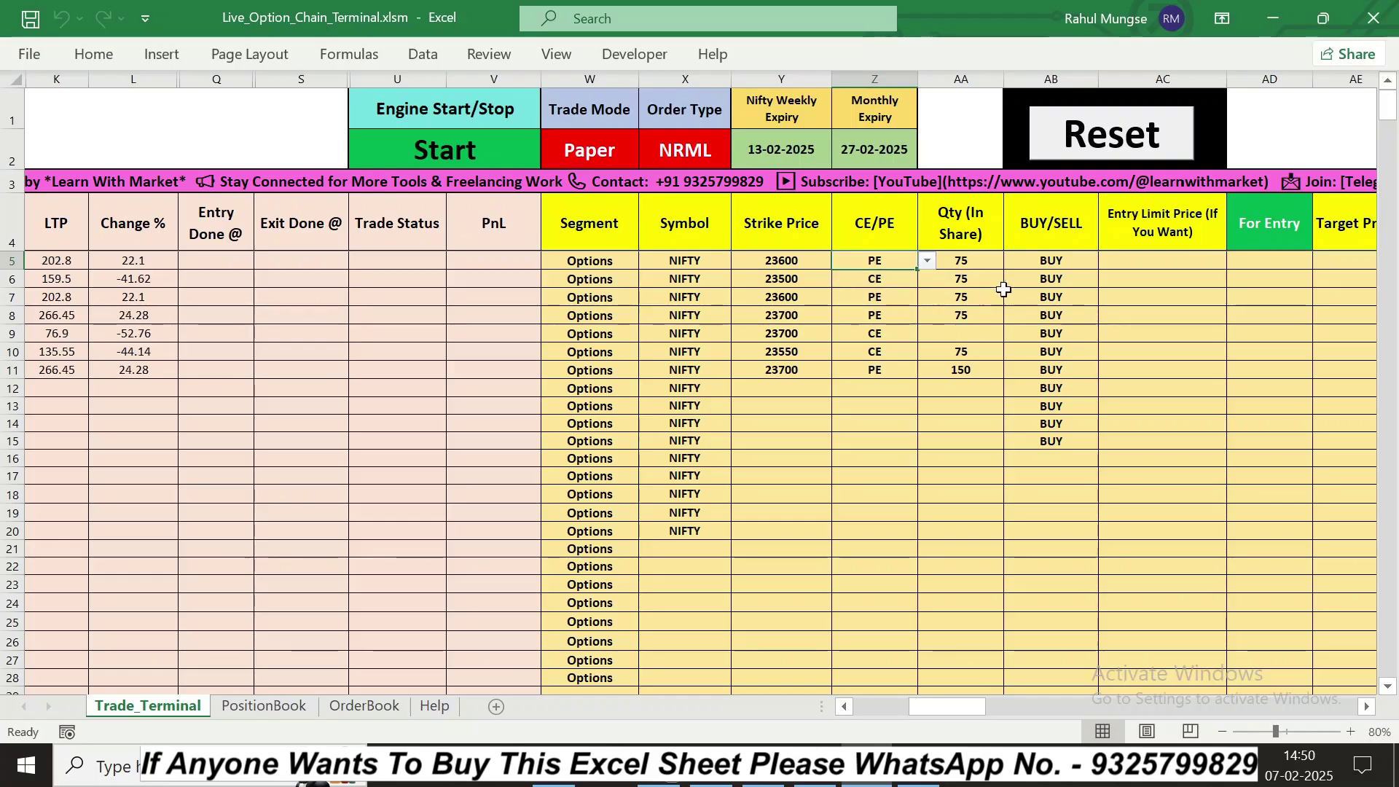
pyautogui.click(968, 263)
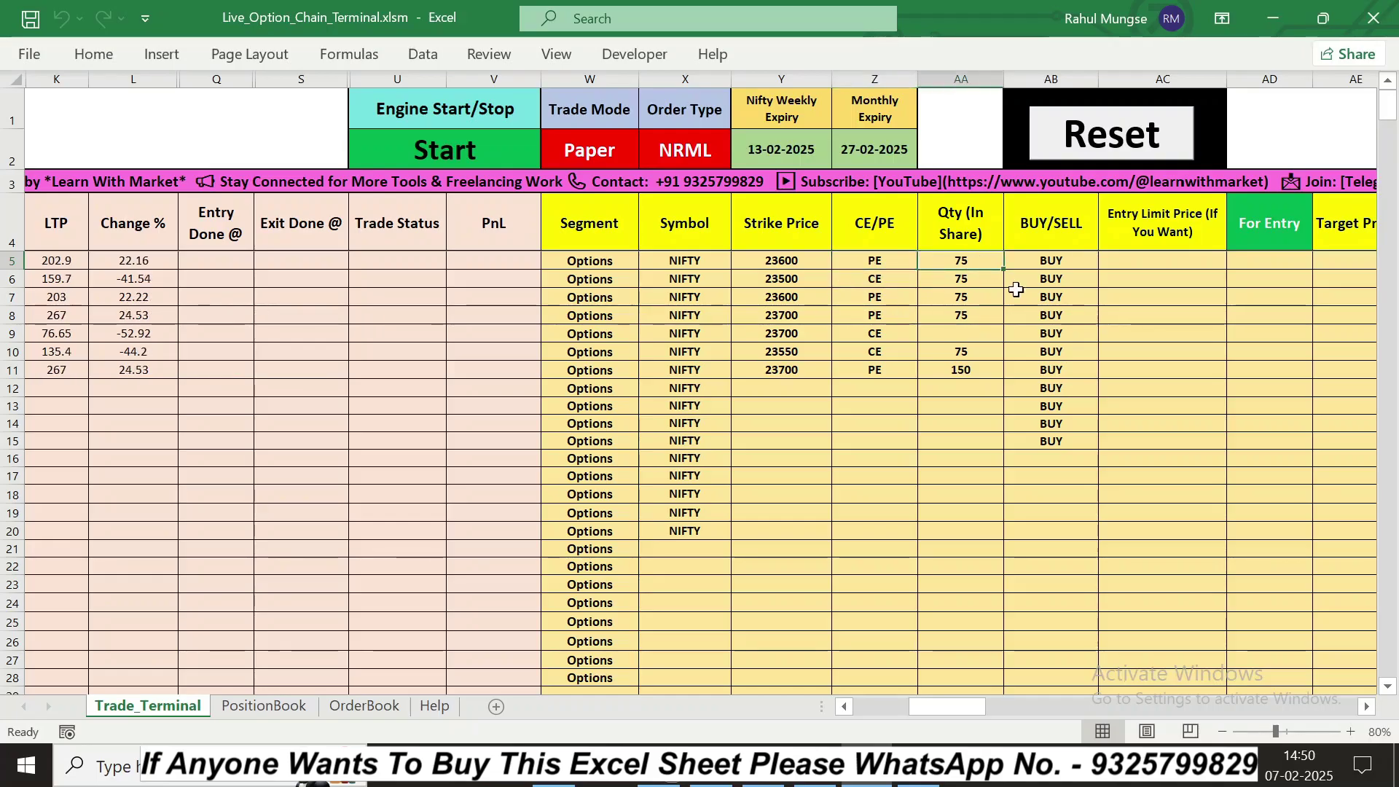
pyautogui.click(1053, 264)
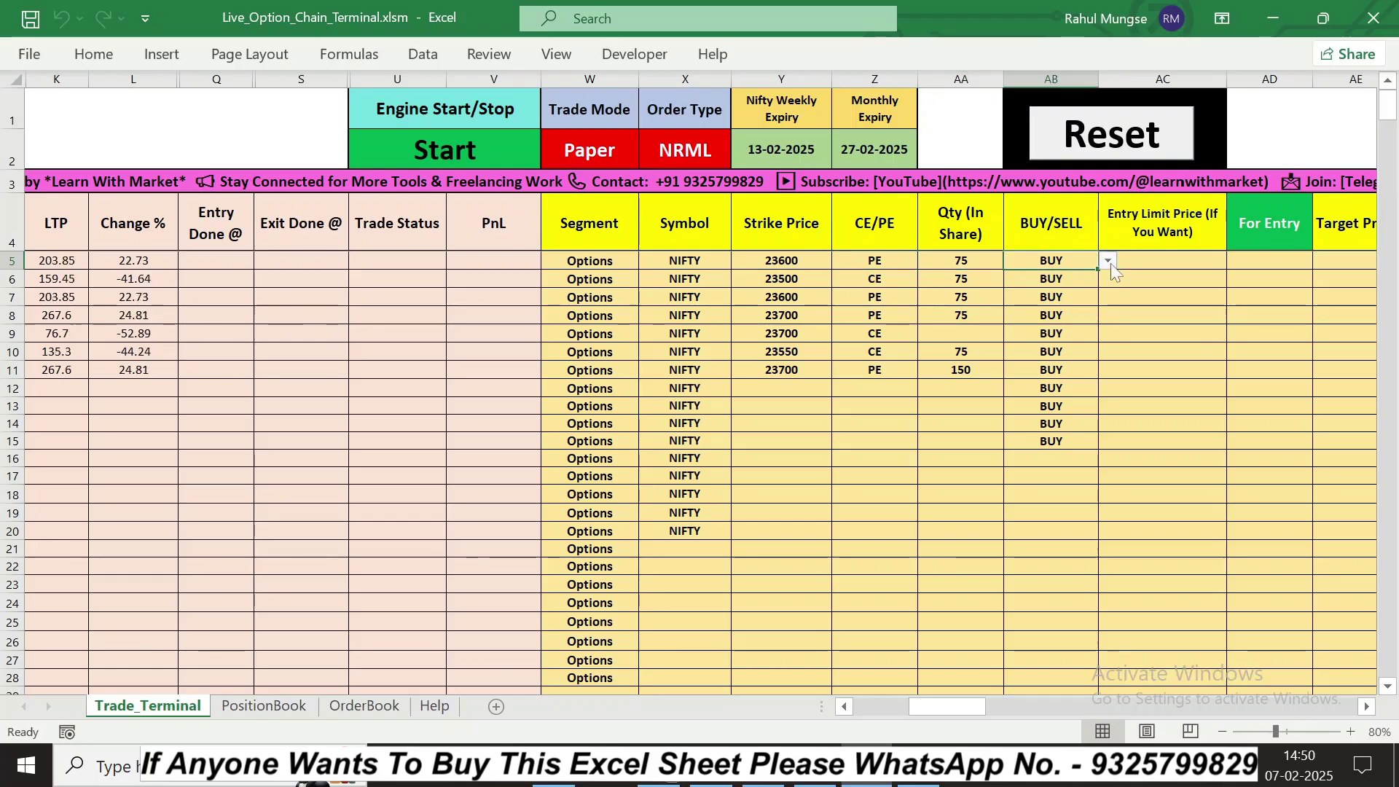
pyautogui.click(1193, 264)
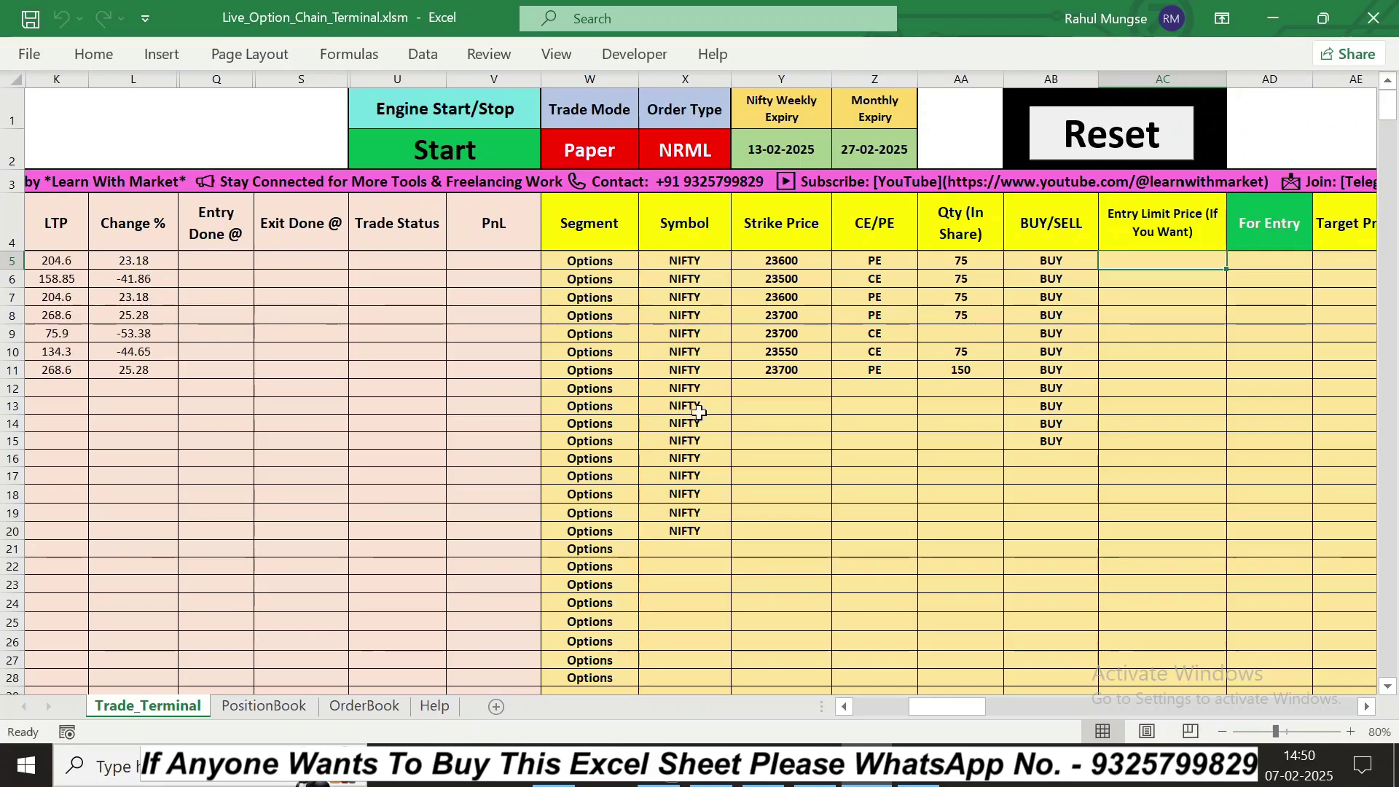
# Step: Fill row 5's quantity of 75 down through row 14
pyautogui.click(700, 530)
pyautogui.click(864, 545)
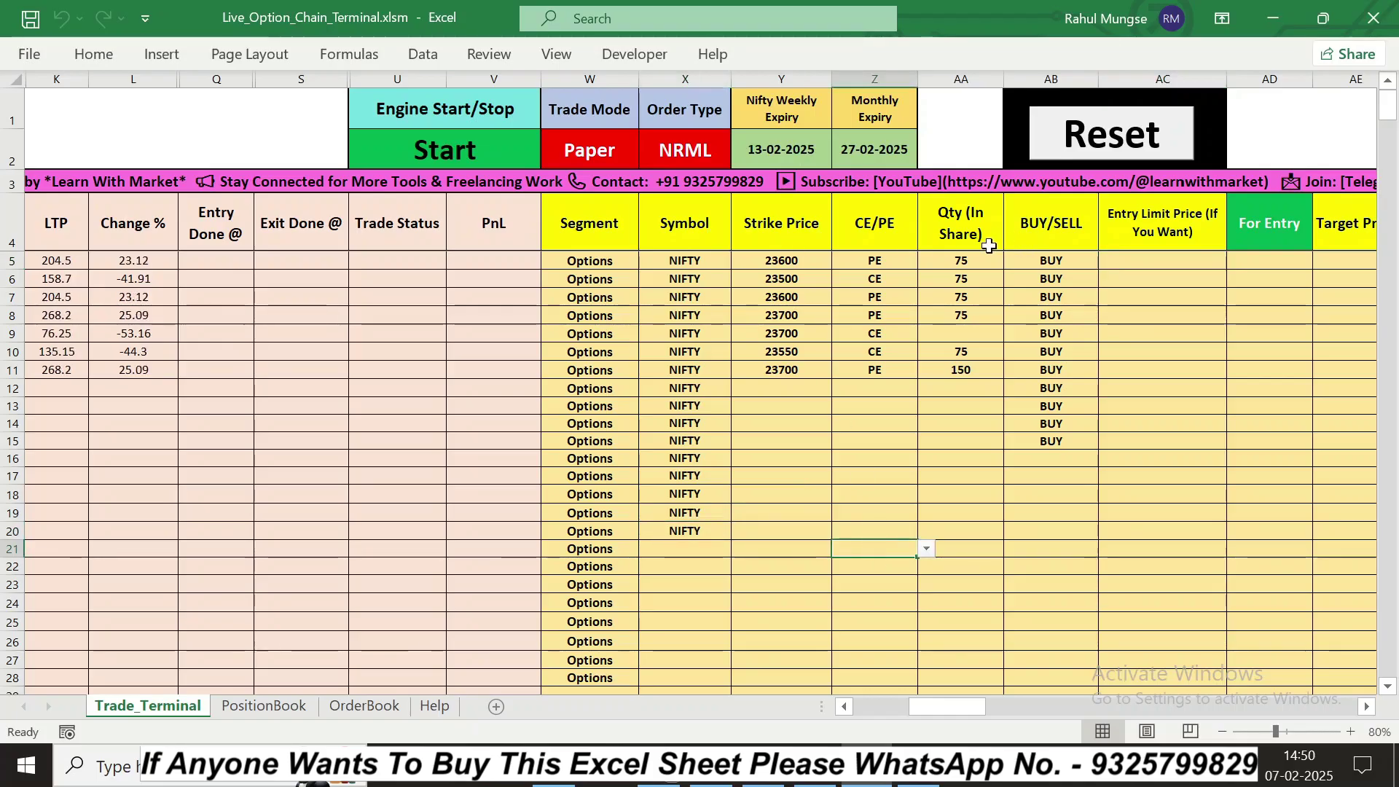
pyautogui.click(966, 261)
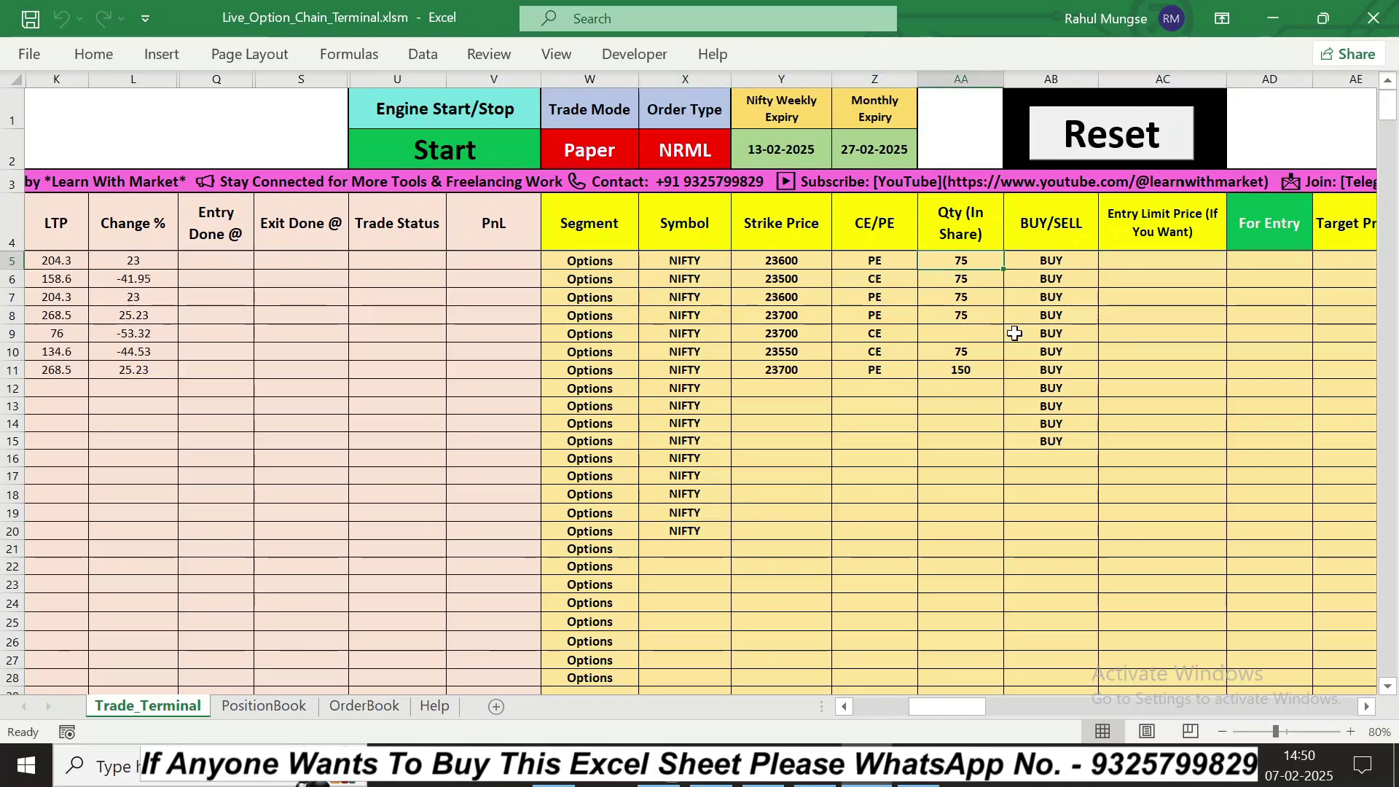
pyautogui.moveTo(1006, 274); pyautogui.dragTo(984, 424)
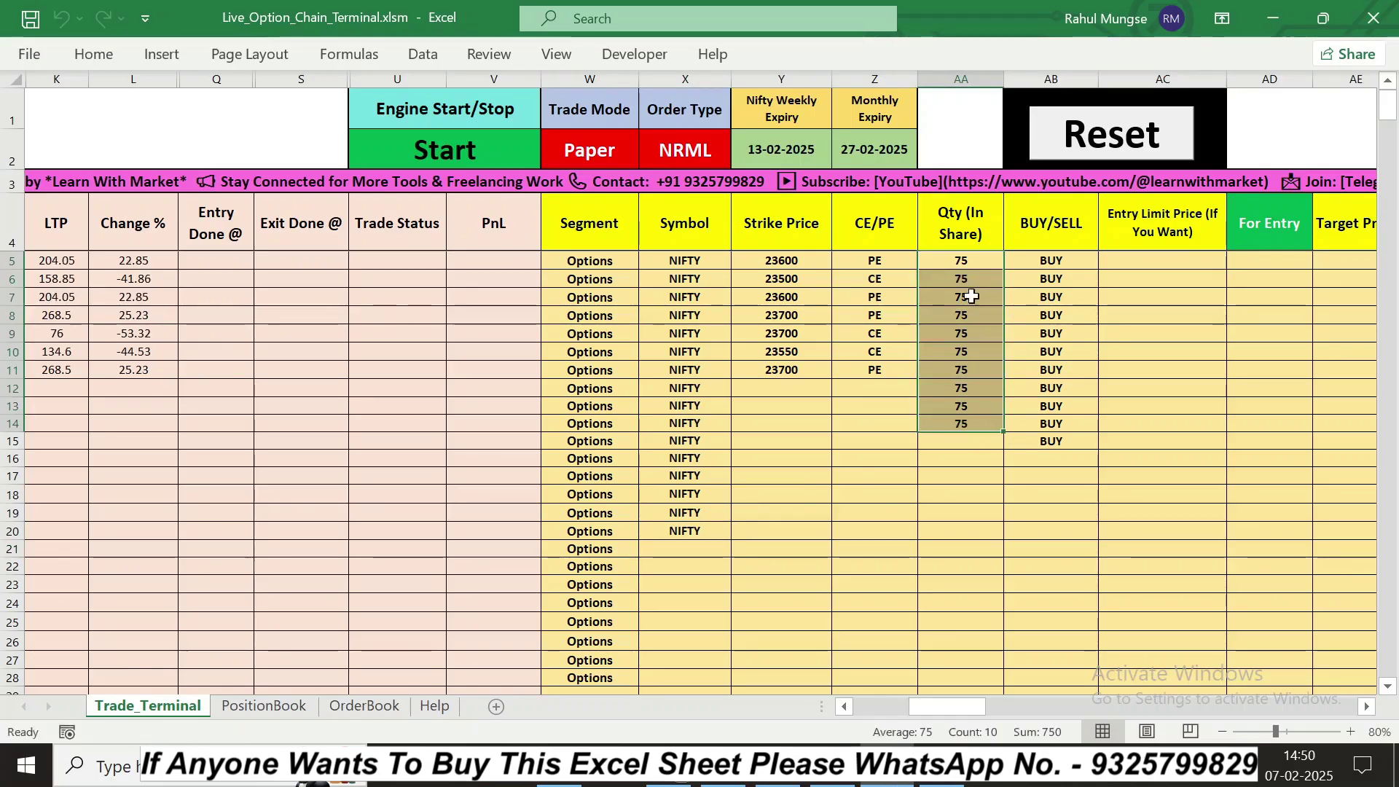
pyautogui.click(972, 423)
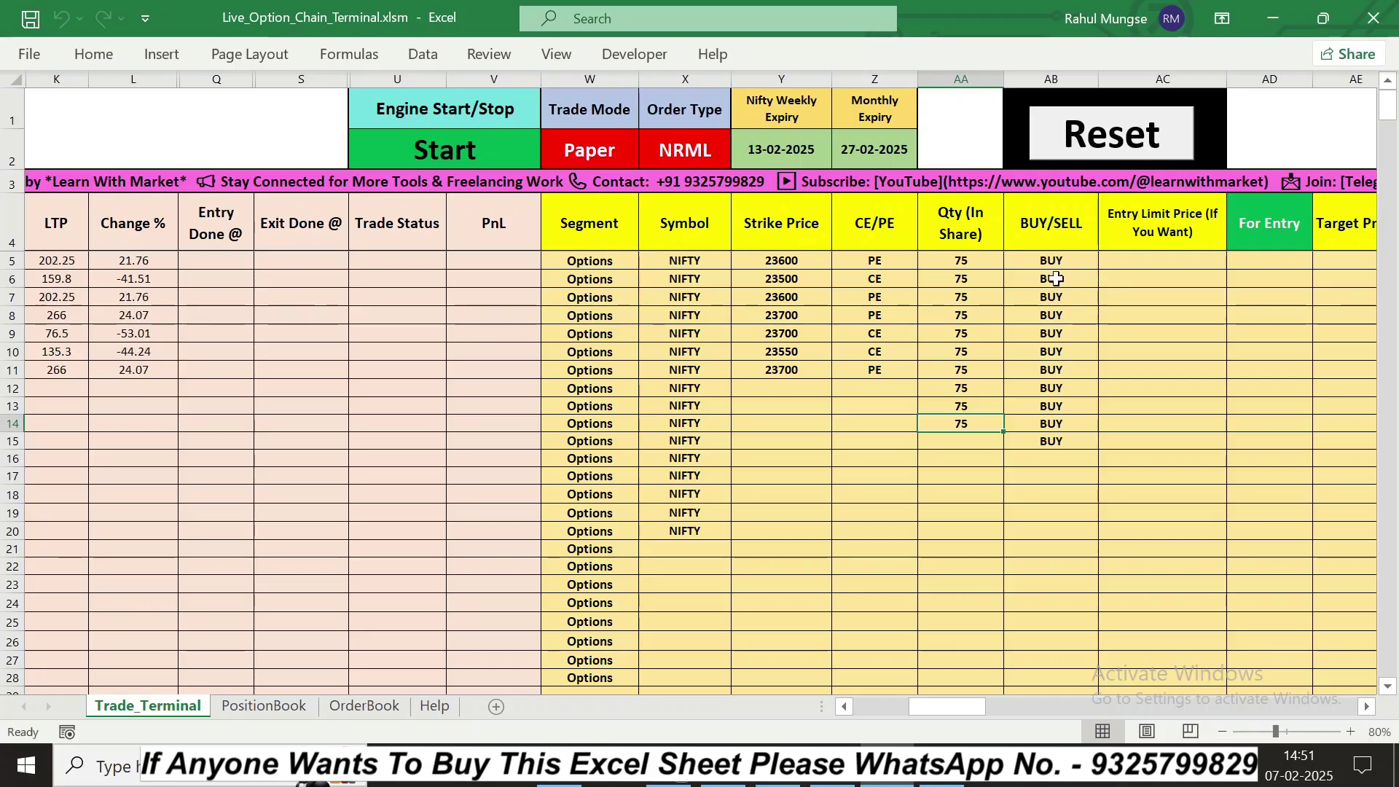
# Step: Check row 6's buy/sell choice and row 5's strike and option type
pyautogui.click(1057, 280)
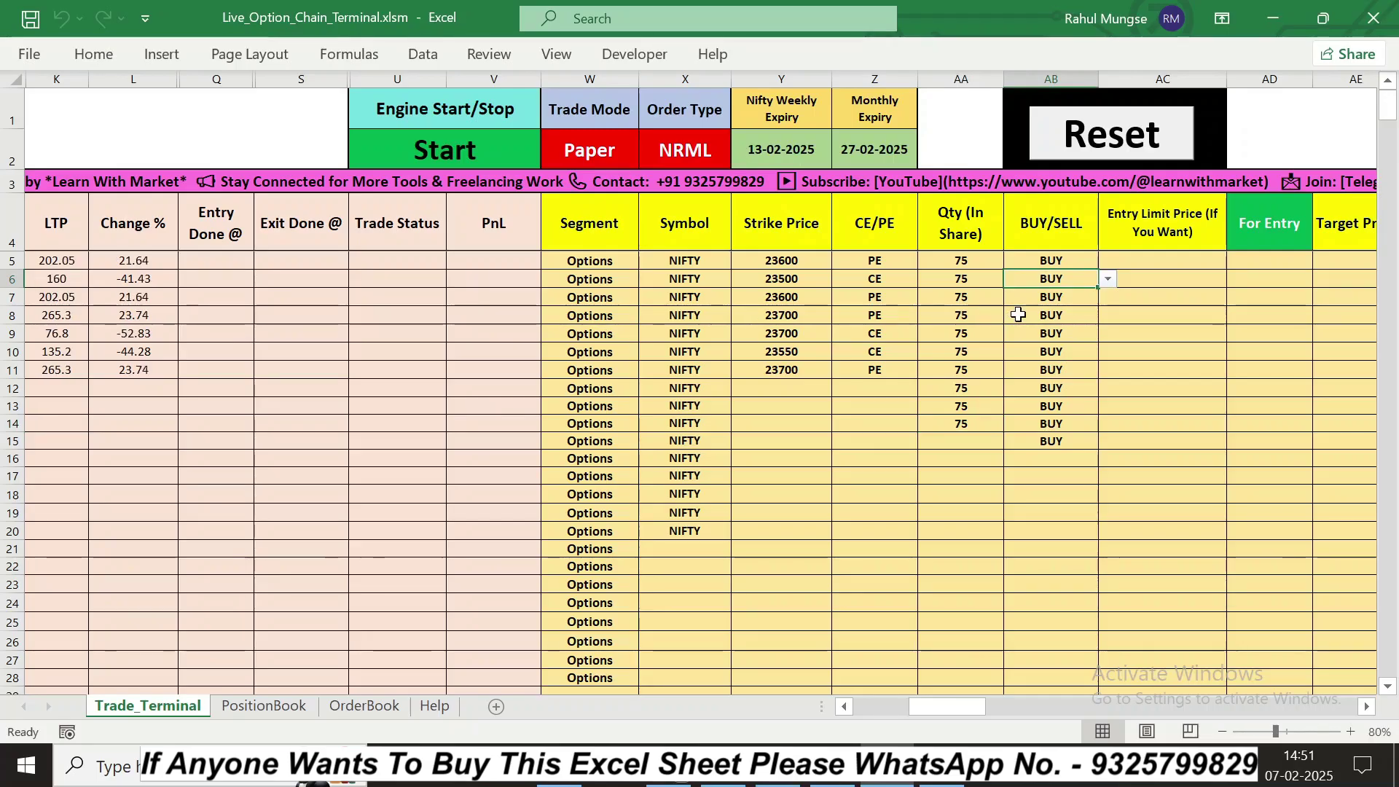
pyautogui.click(753, 261)
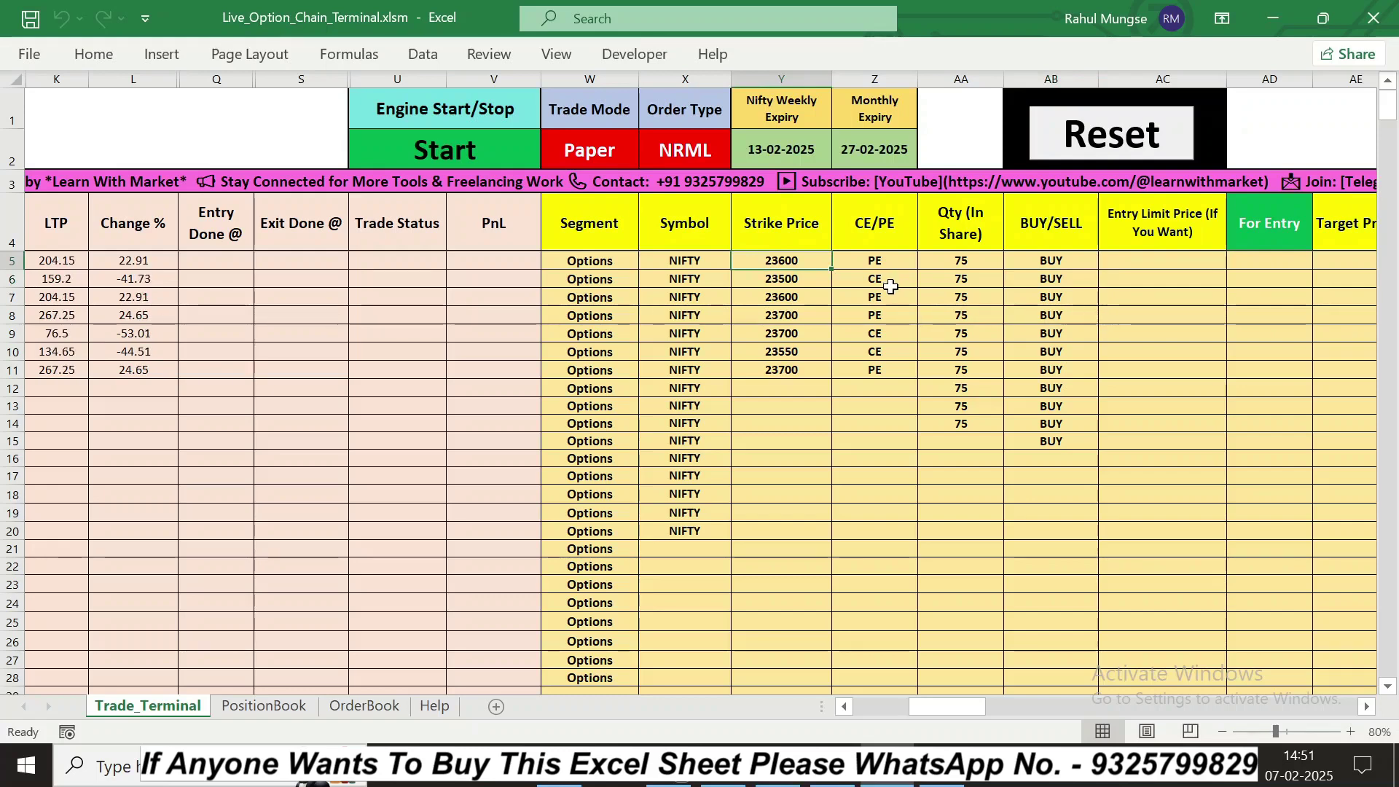
pyautogui.press('Right')
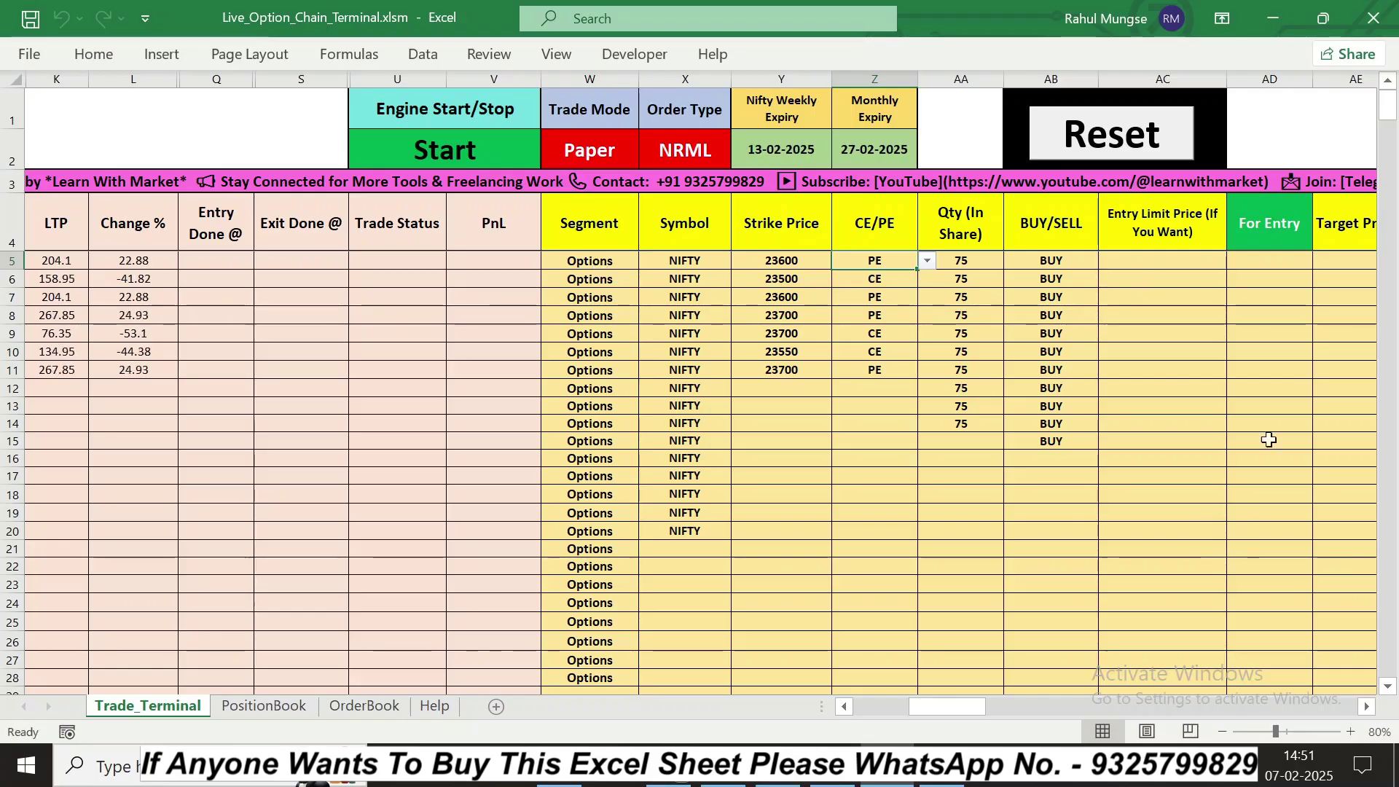
pyautogui.click(1367, 708)
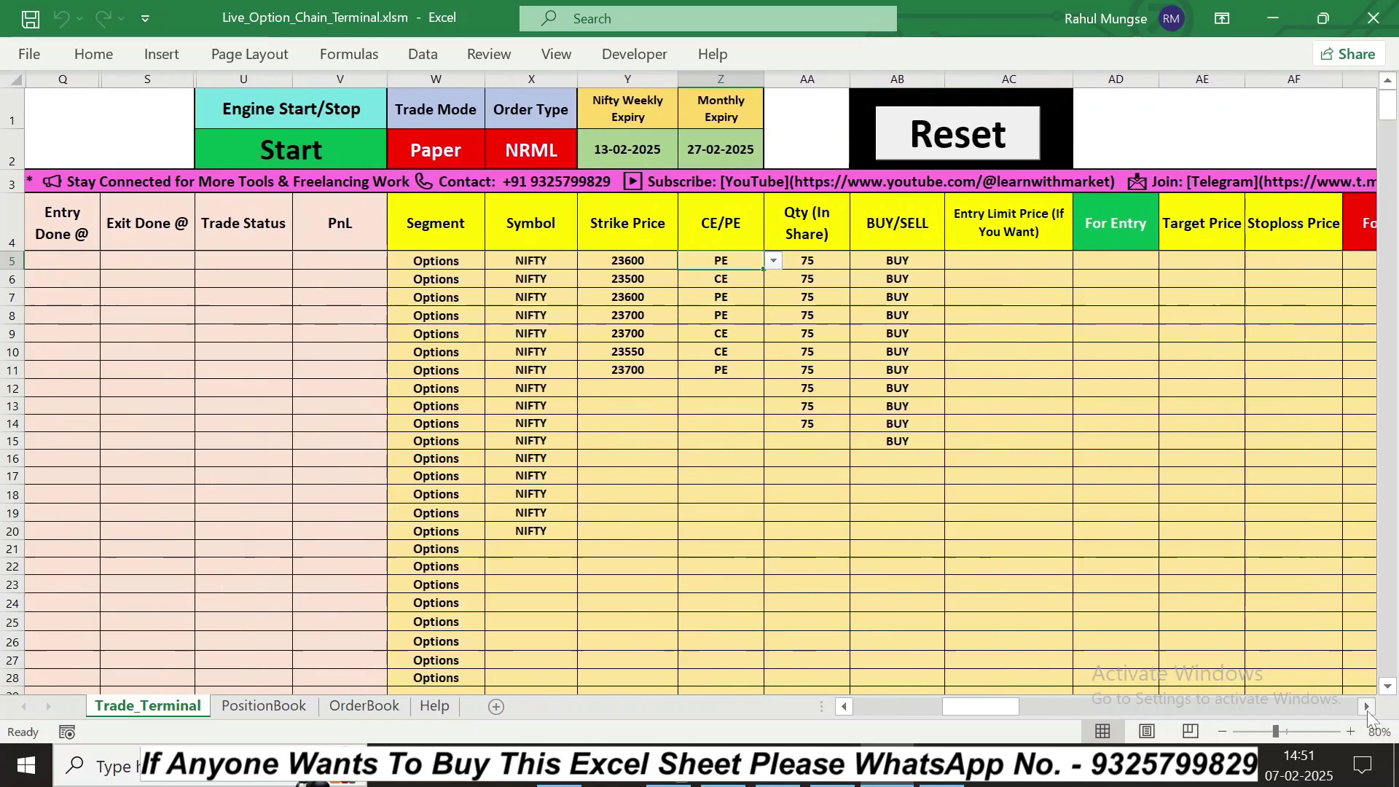
pyautogui.click(1367, 708)
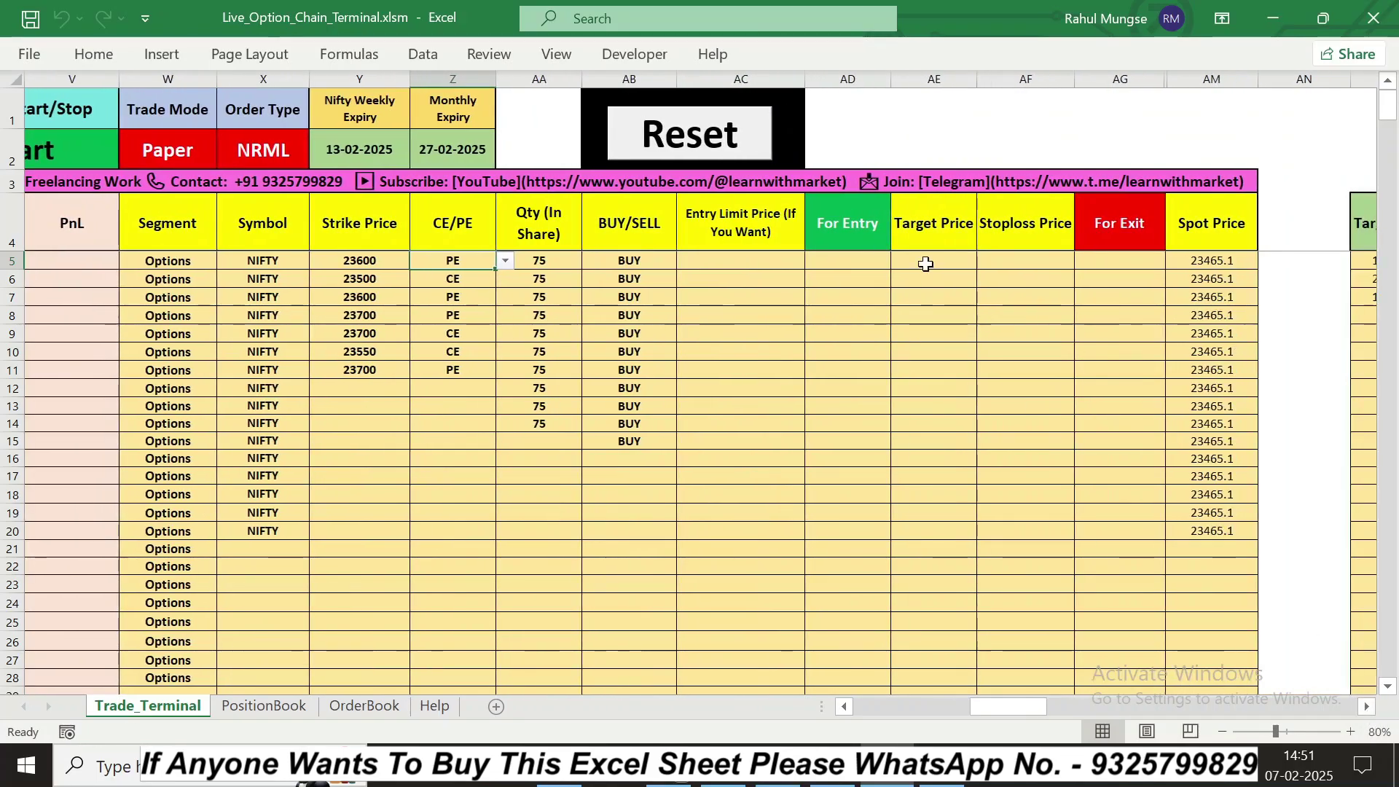
pyautogui.click(764, 260)
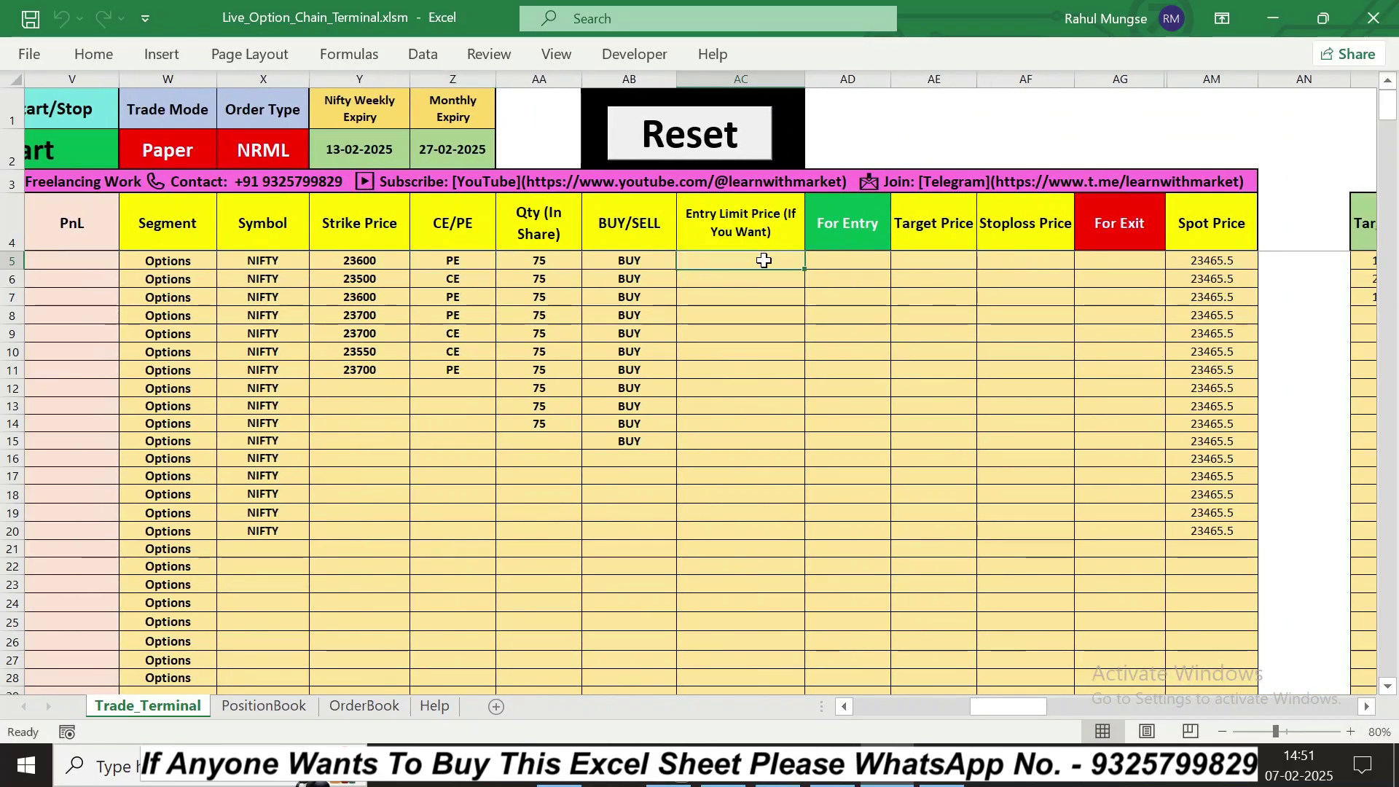
pyautogui.click(846, 707)
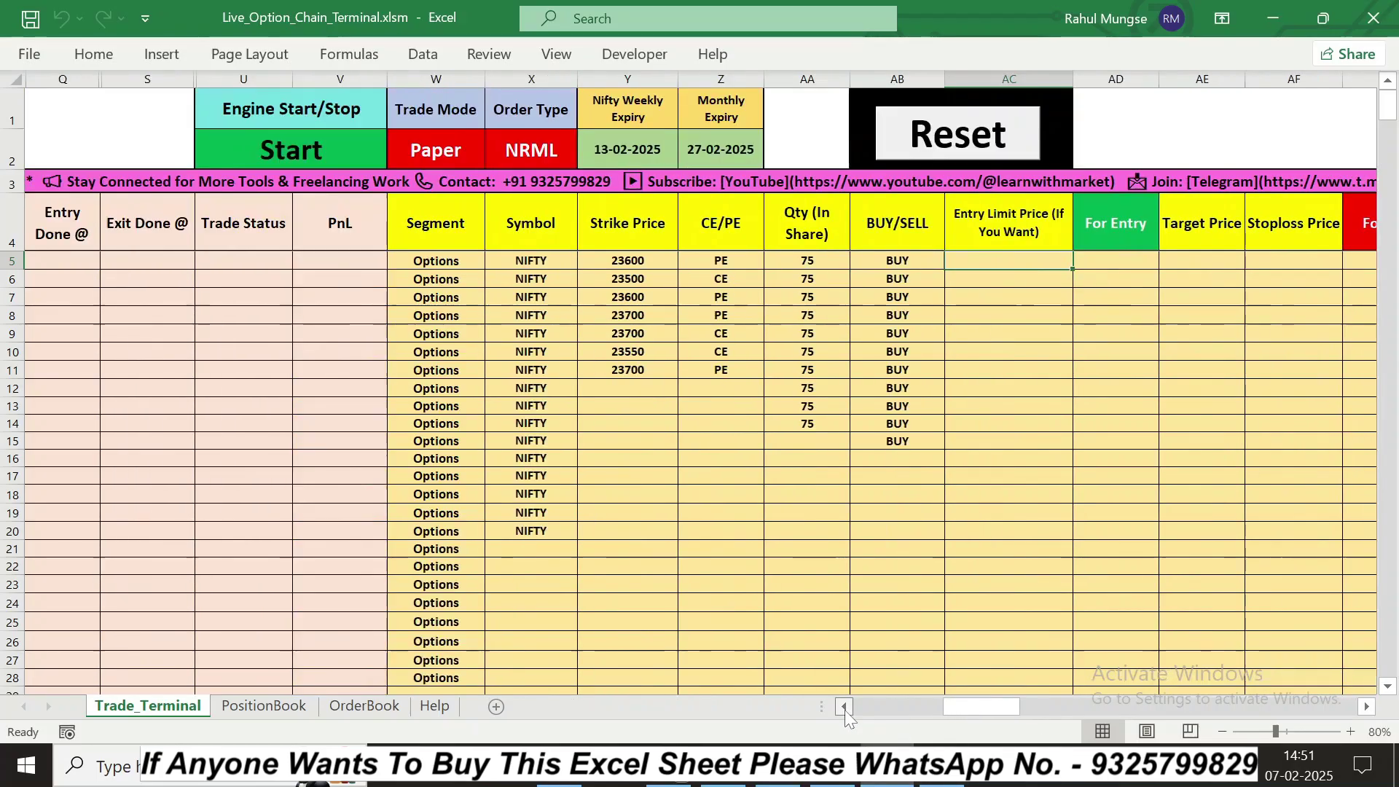
pyautogui.click(845, 707)
pyautogui.click(845, 708)
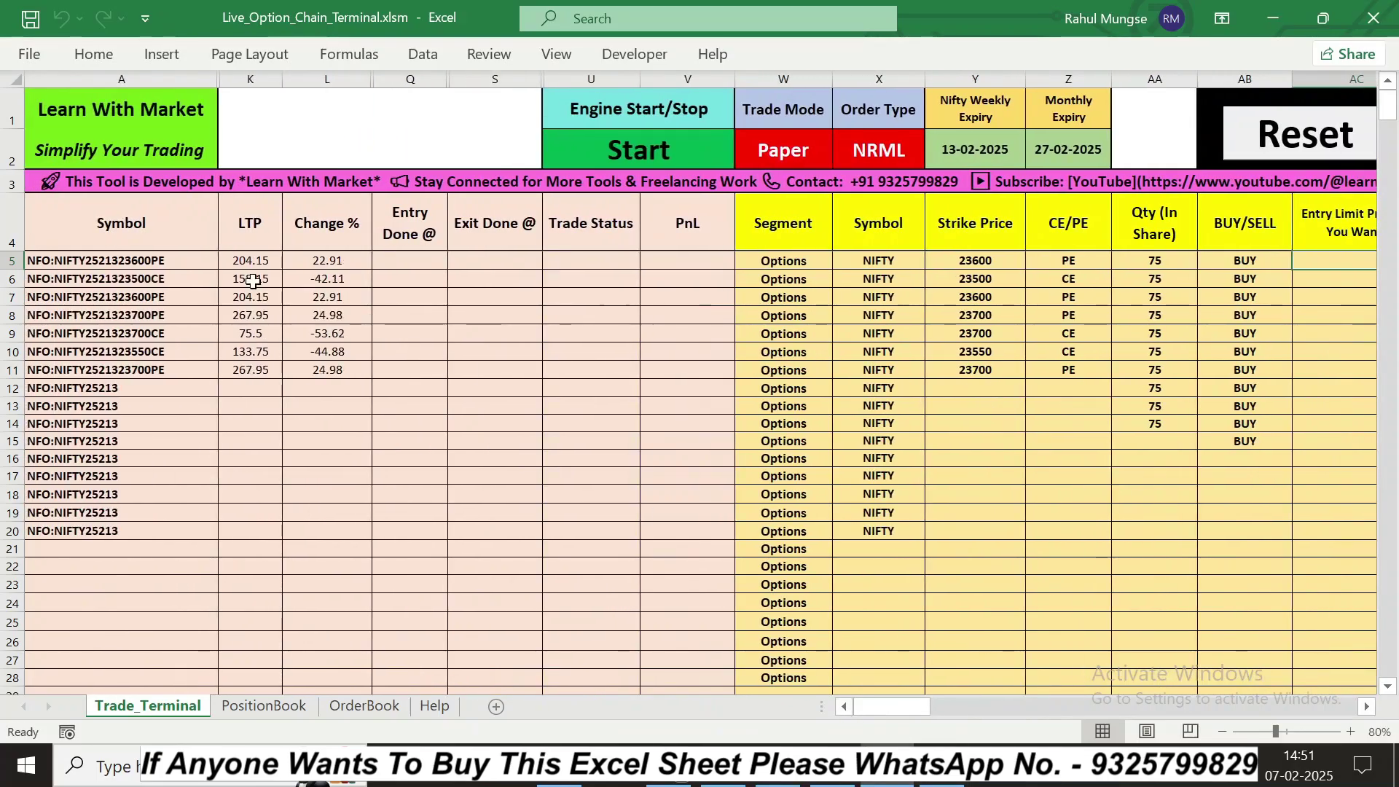
pyautogui.click(1365, 708)
pyautogui.click(1365, 708)
pyautogui.click(1365, 707)
pyautogui.click(1365, 708)
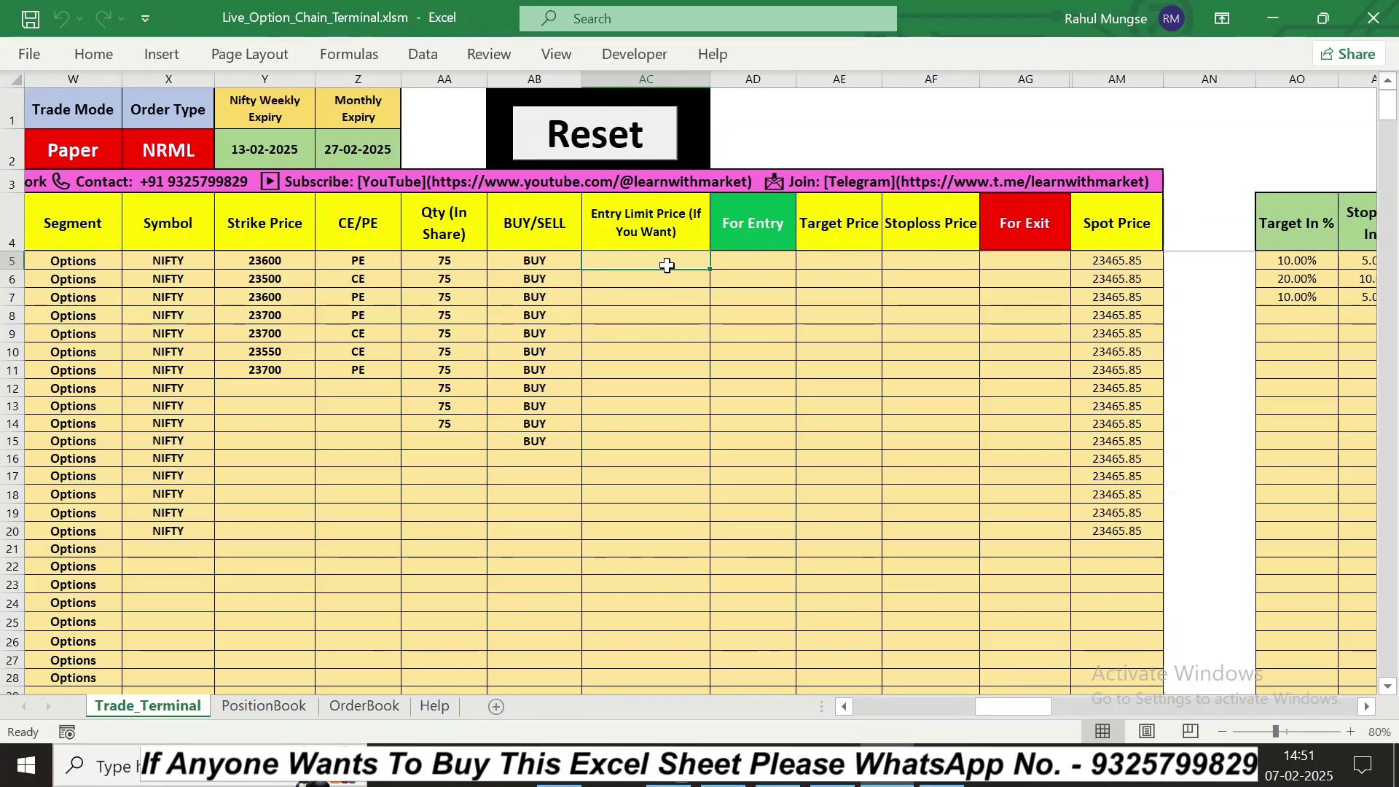
pyautogui.click(638, 279)
pyautogui.click(641, 248)
pyautogui.click(653, 263)
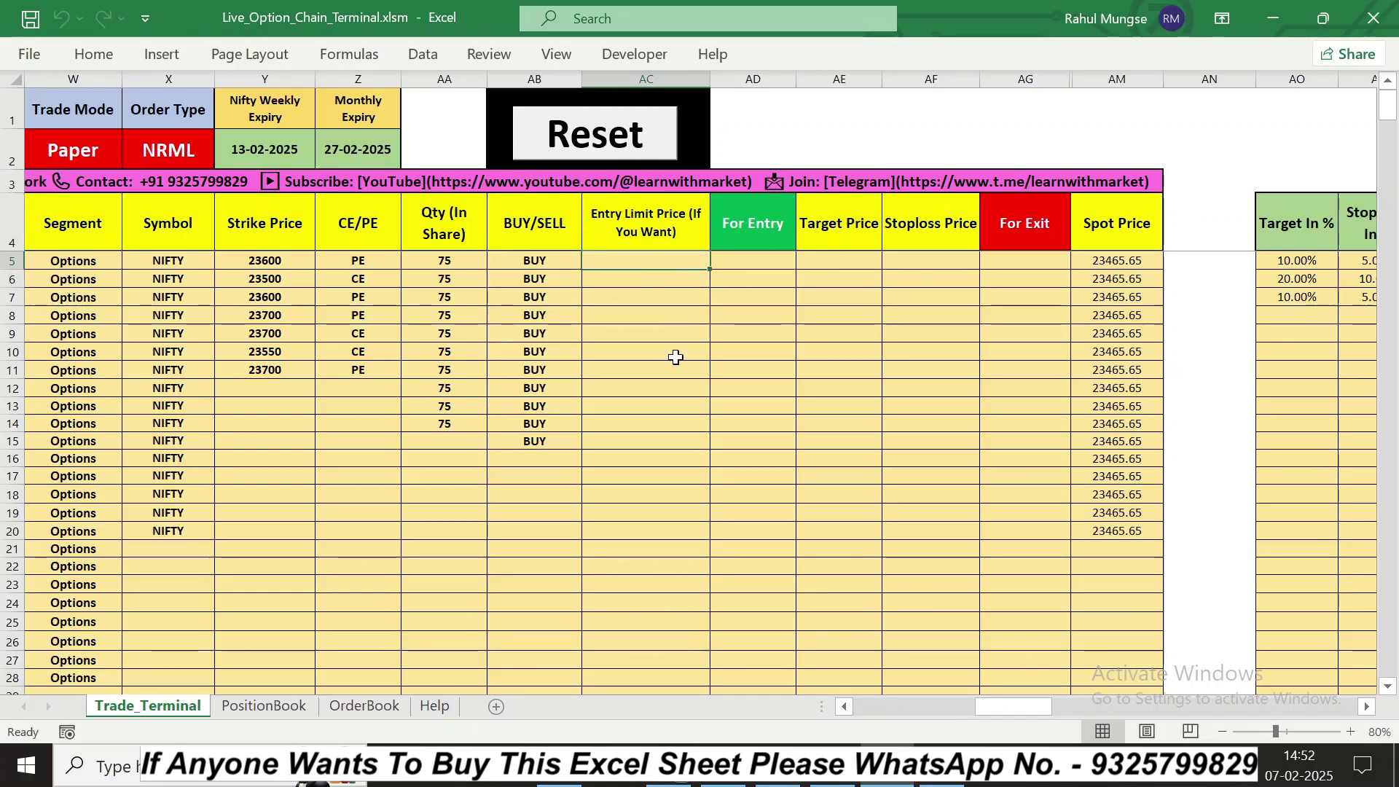
pyautogui.click(1123, 259)
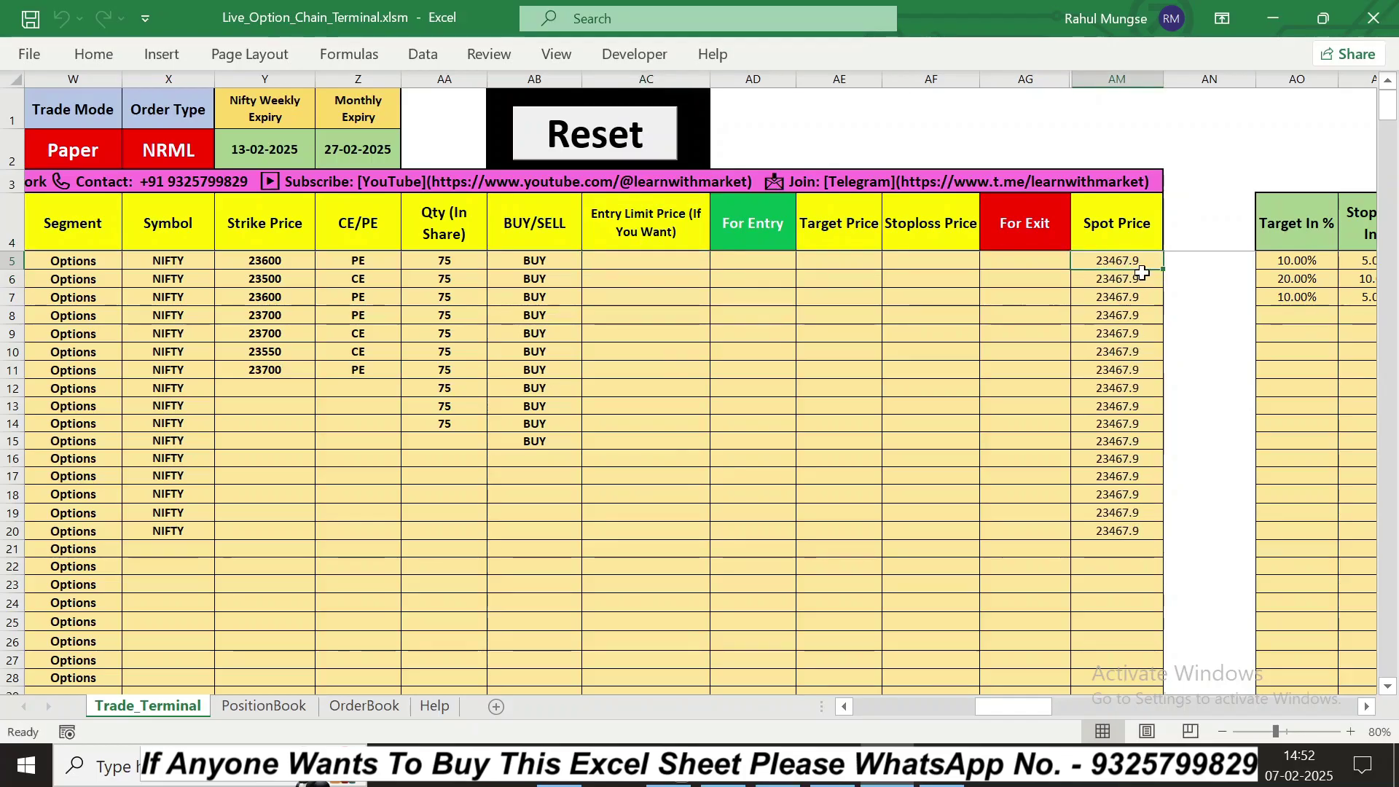
pyautogui.click(621, 263)
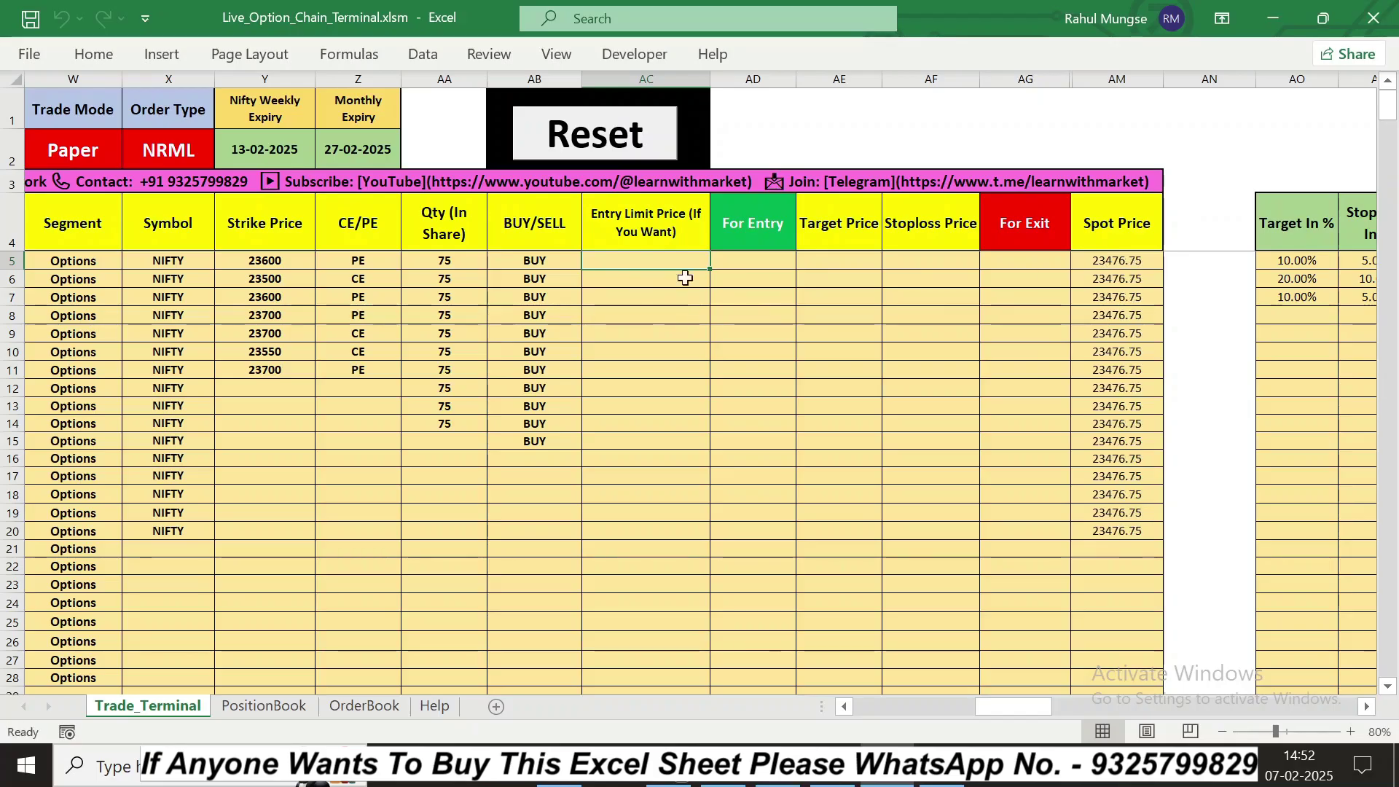
# Step: Set row 5's For Entry to True_Market so the 23600 PE fills at 197.35
pyautogui.click(729, 261)
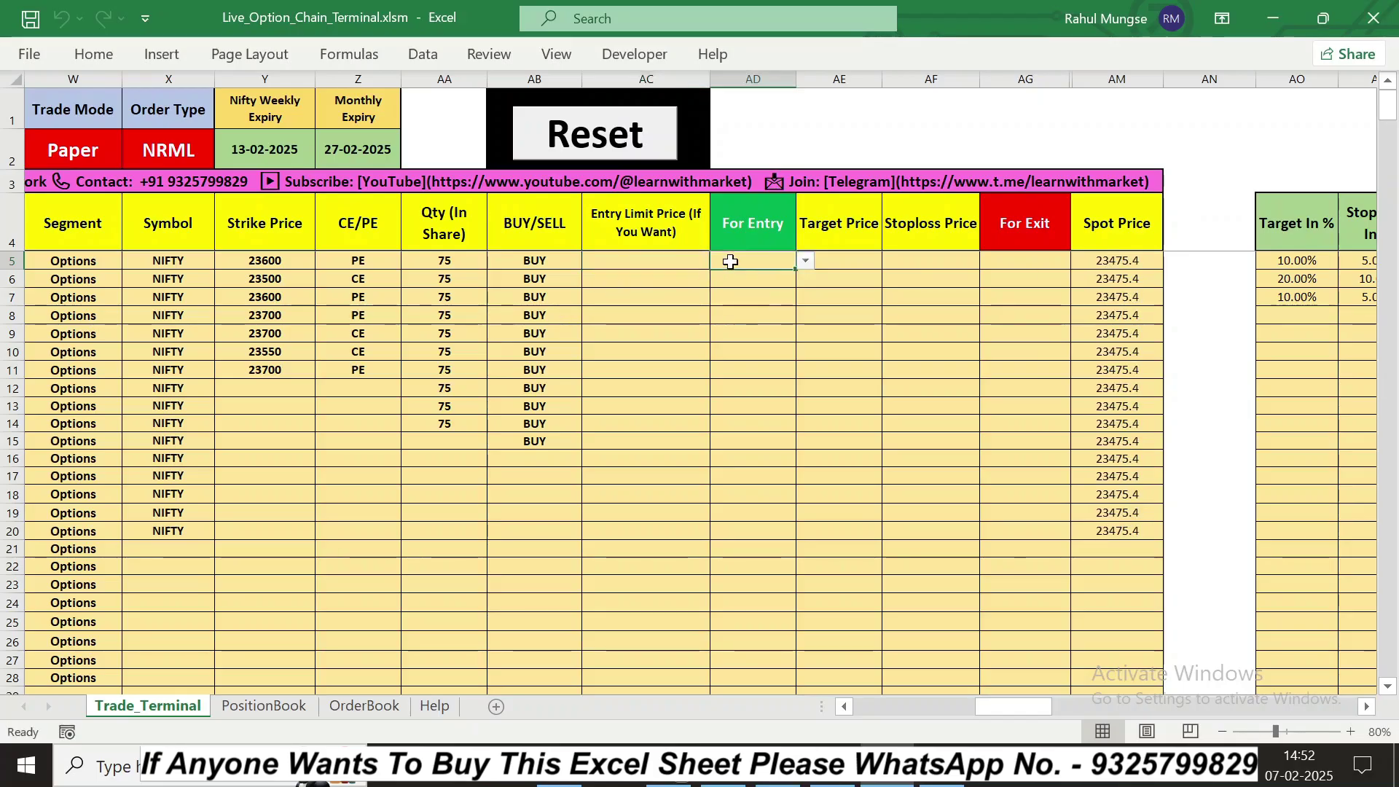
pyautogui.click(806, 263)
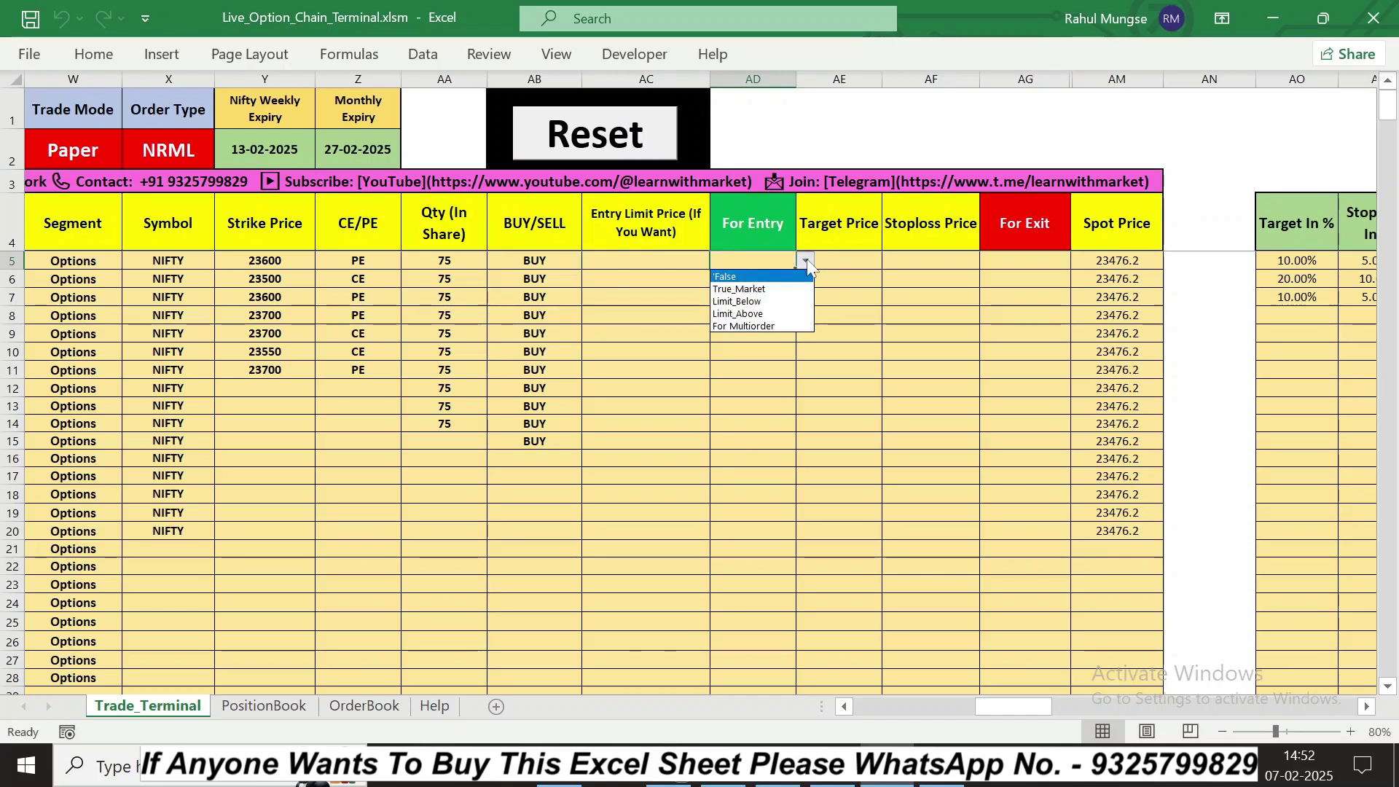
pyautogui.click(808, 262)
pyautogui.click(807, 261)
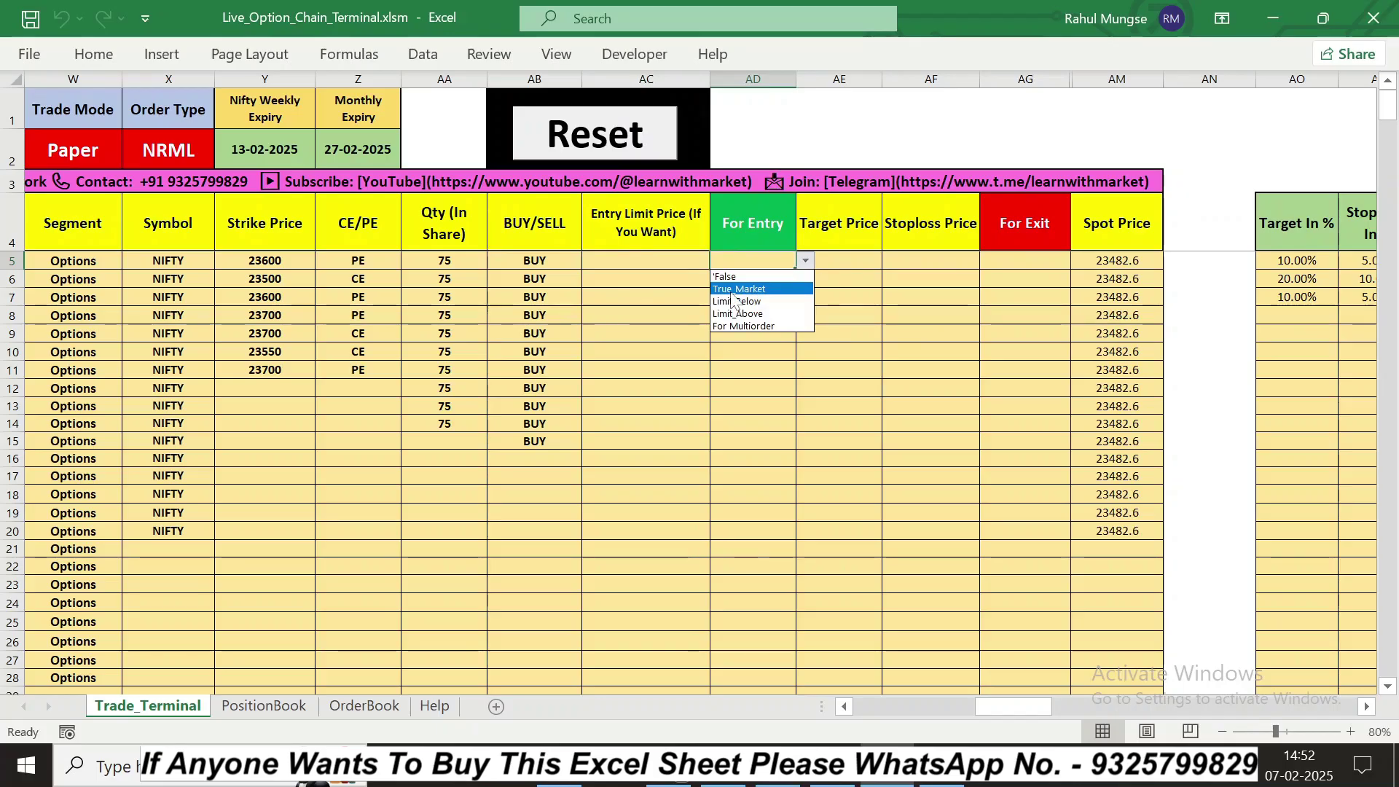
pyautogui.click(774, 349)
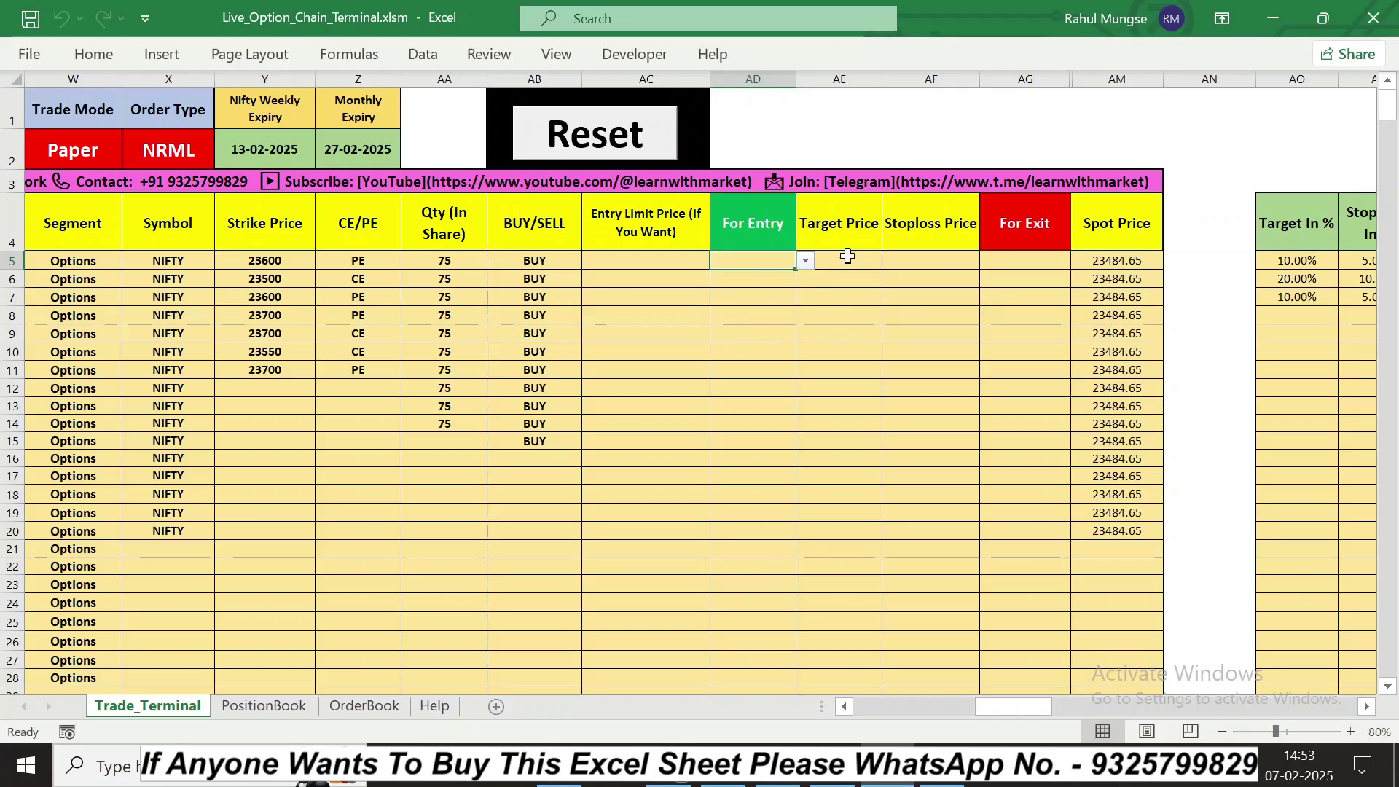
pyautogui.click(805, 261)
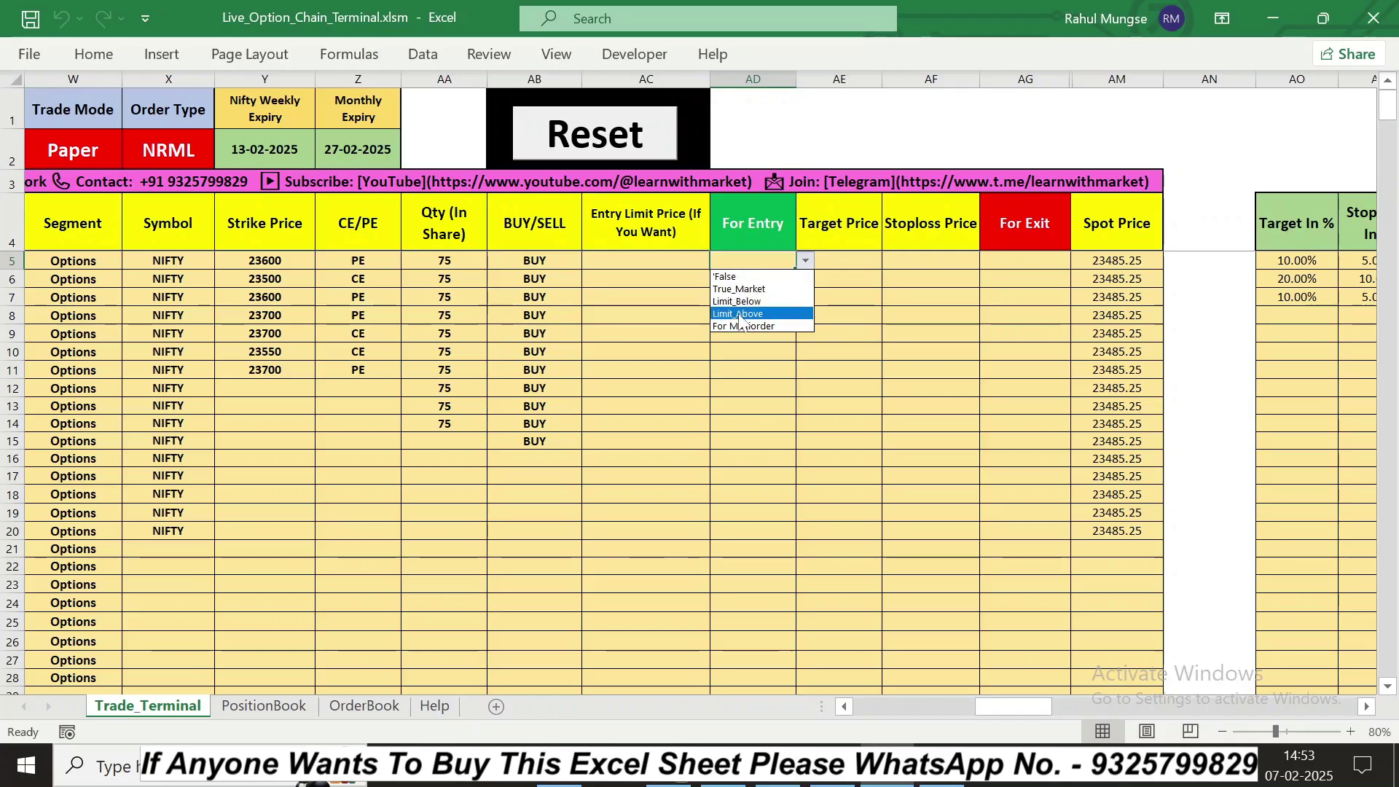
pyautogui.press('Escape')
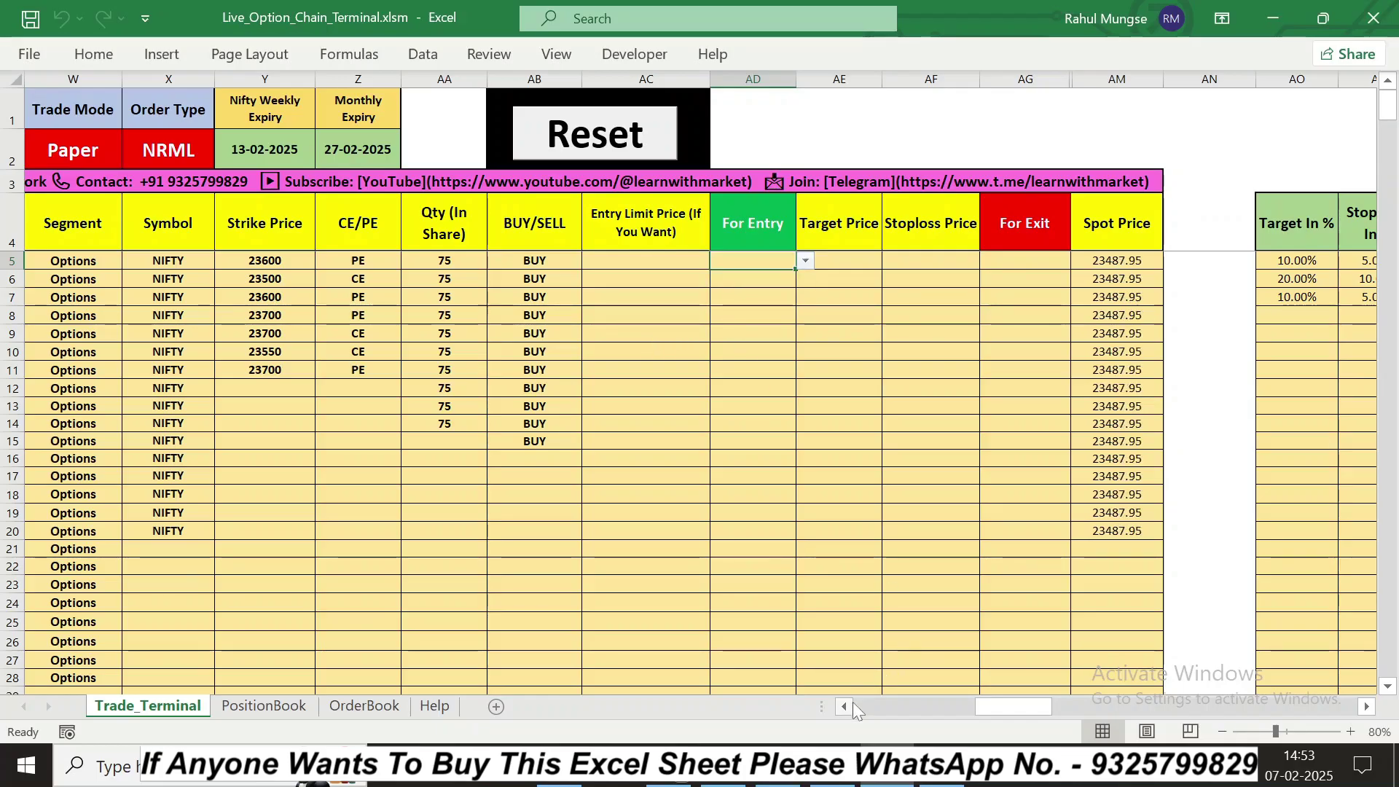
pyautogui.click(853, 702)
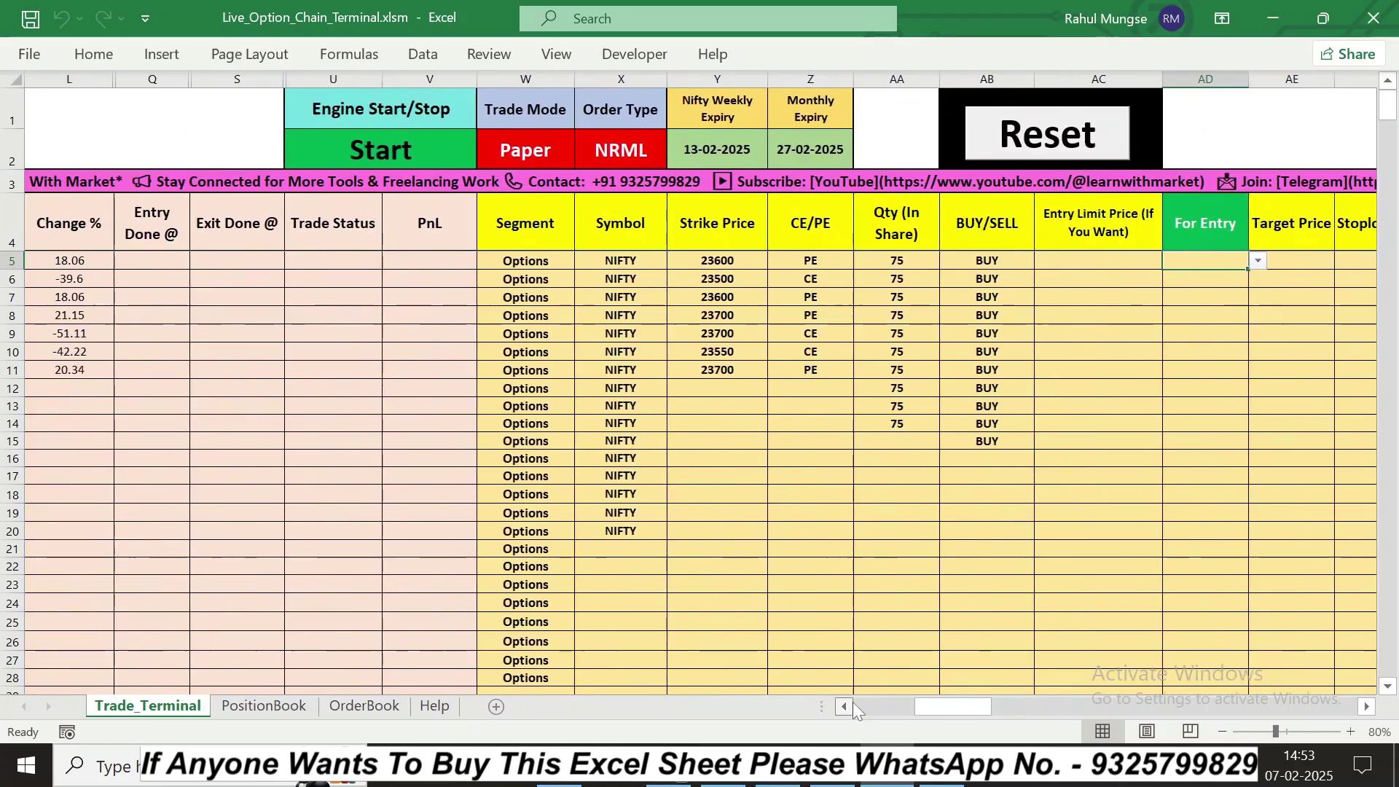
pyautogui.click(1324, 263)
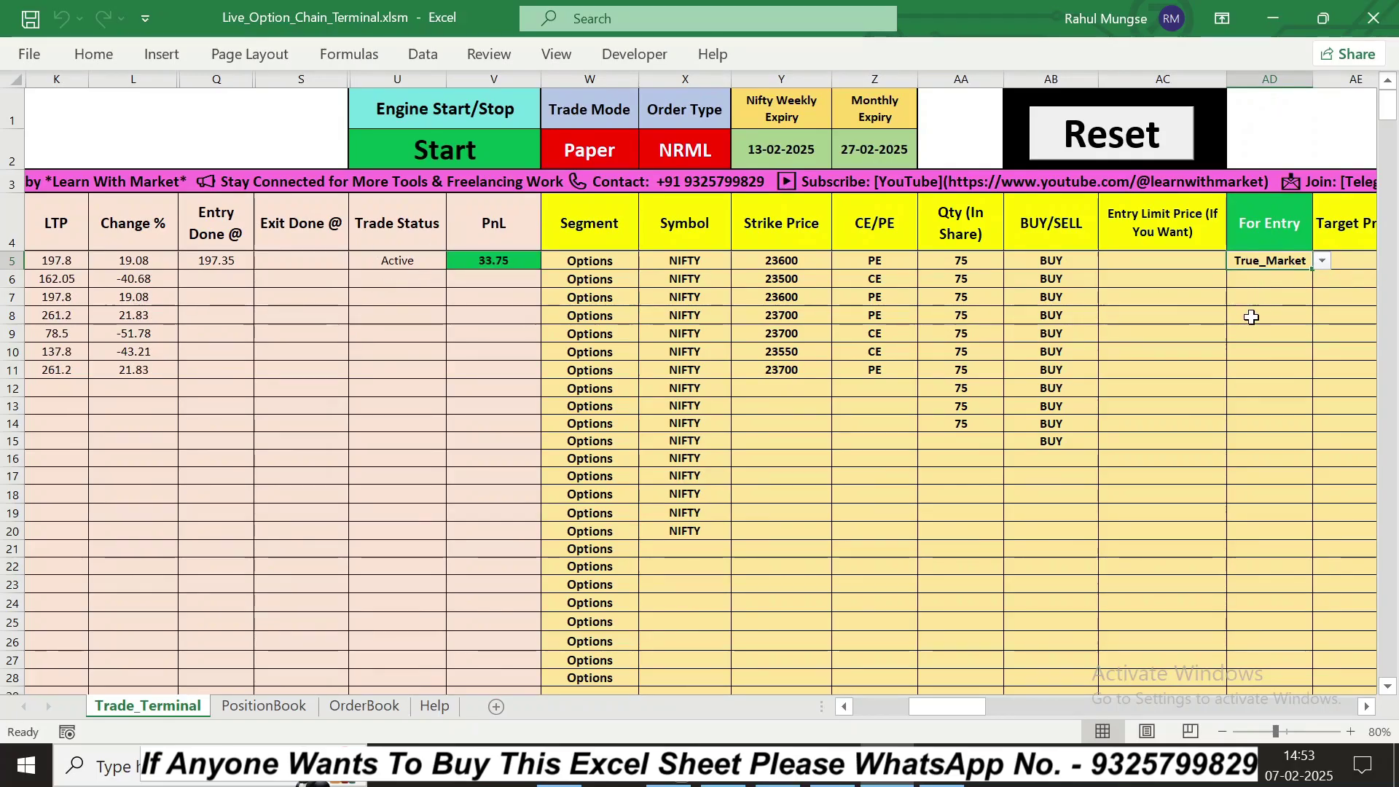
pyautogui.click(80, 368)
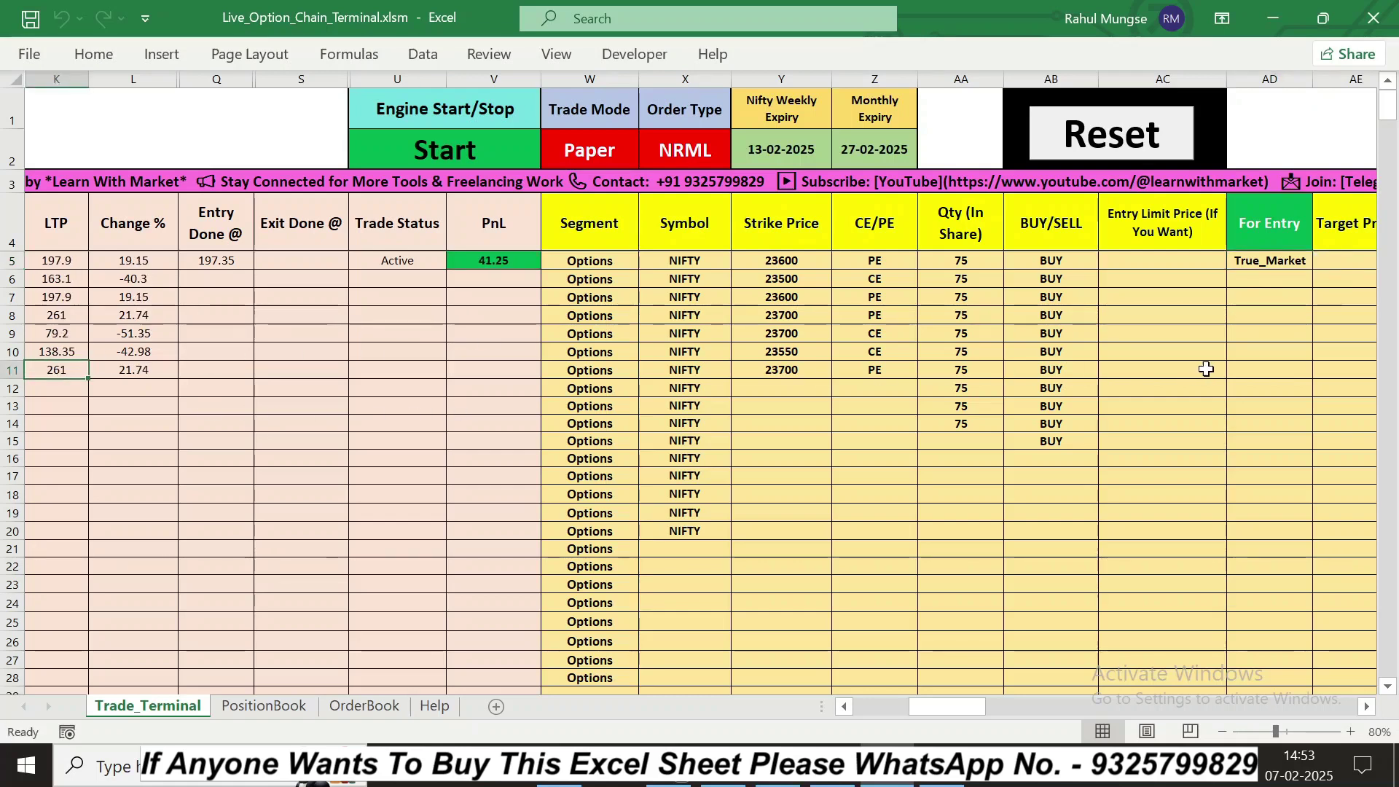
# Step: Give row 11's 23700 PE a 260 entry limit price with Limit_Below entry mode
pyautogui.click(1181, 370)
pyautogui.write('2')
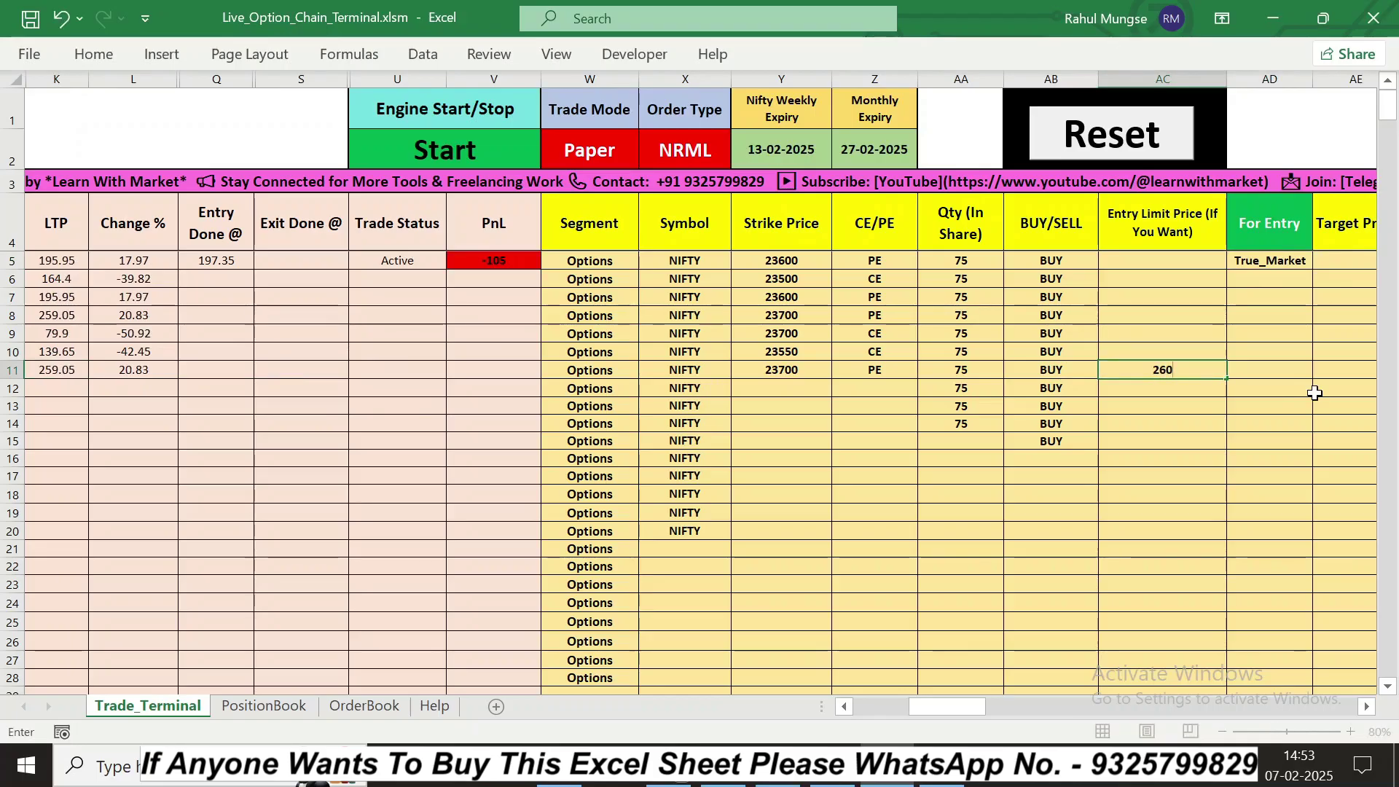
pyautogui.write('60')
pyautogui.press('Return')
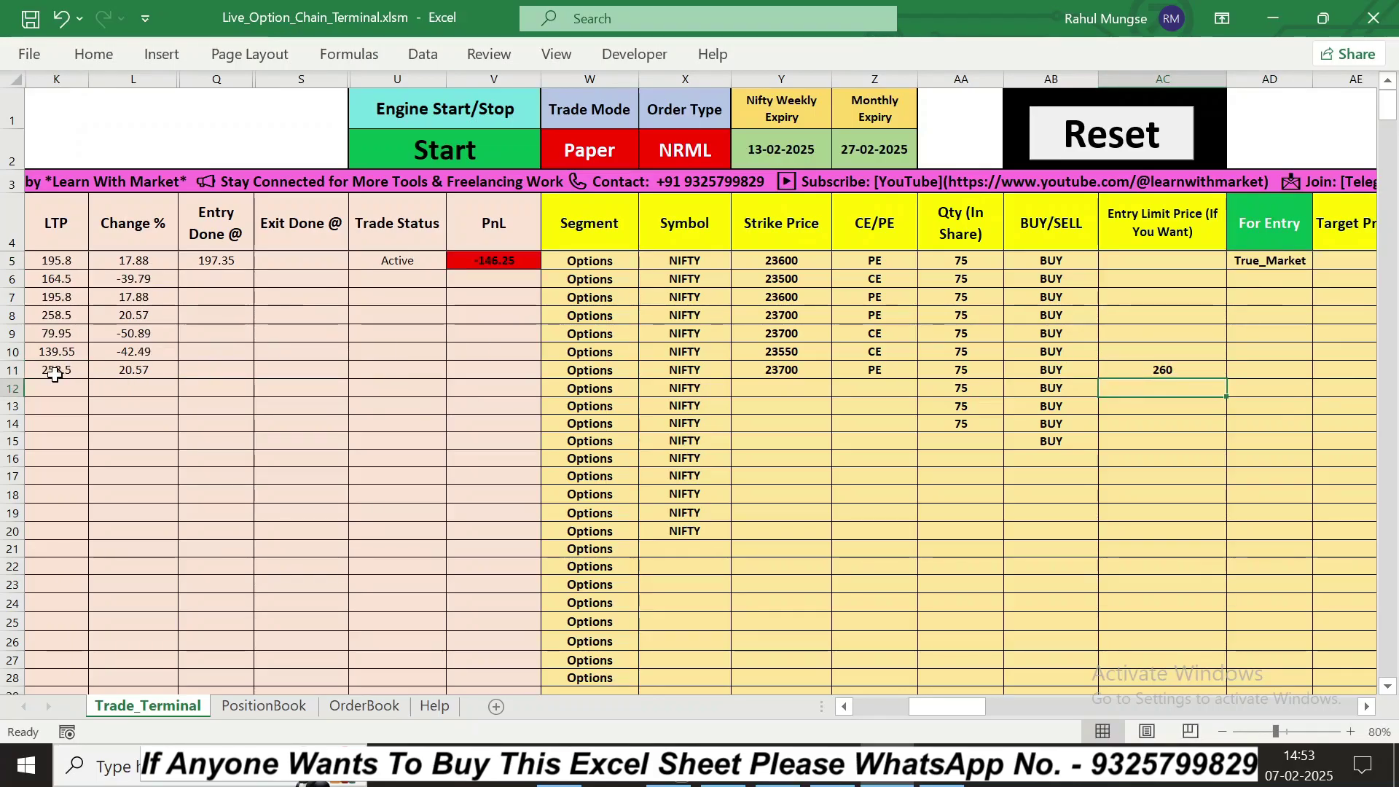
pyautogui.click(1276, 373)
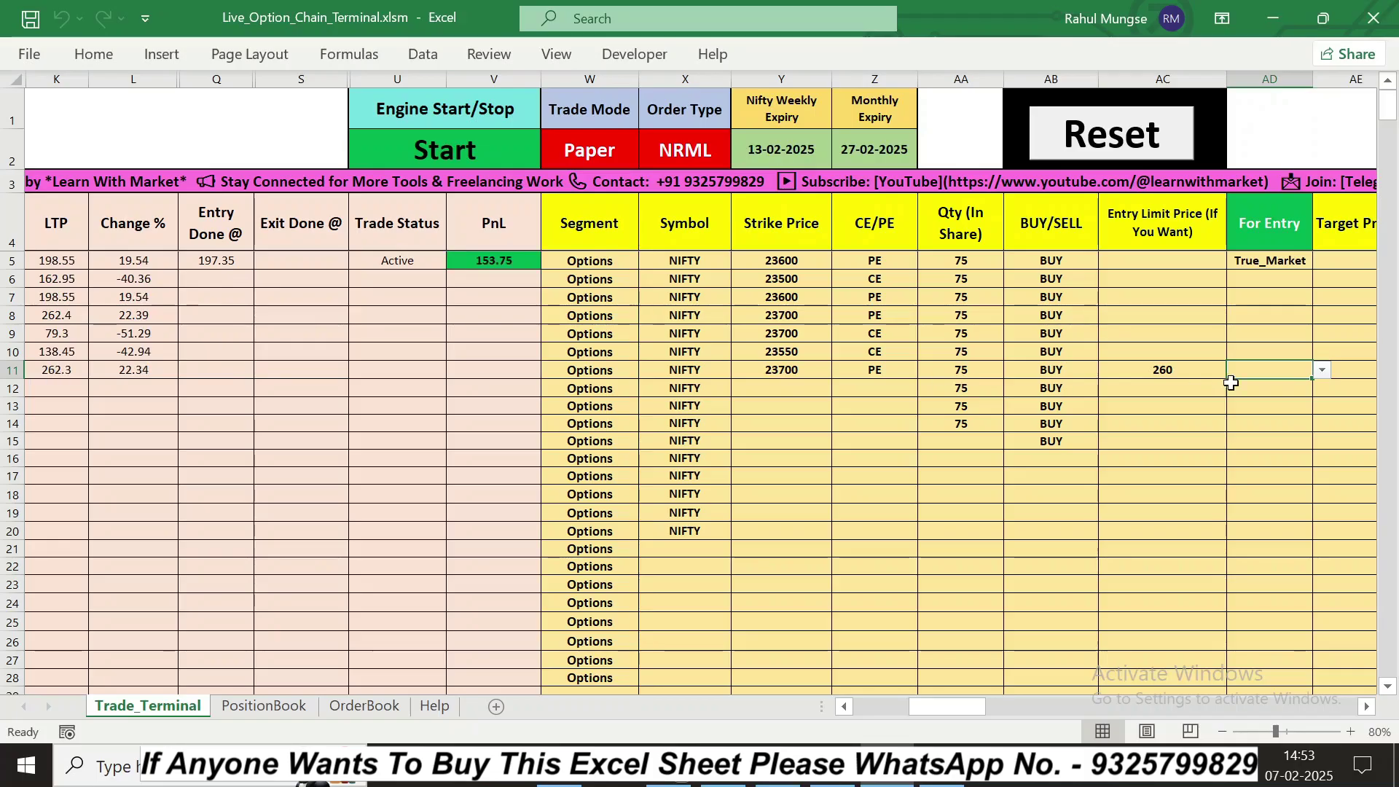
pyautogui.click(1323, 370)
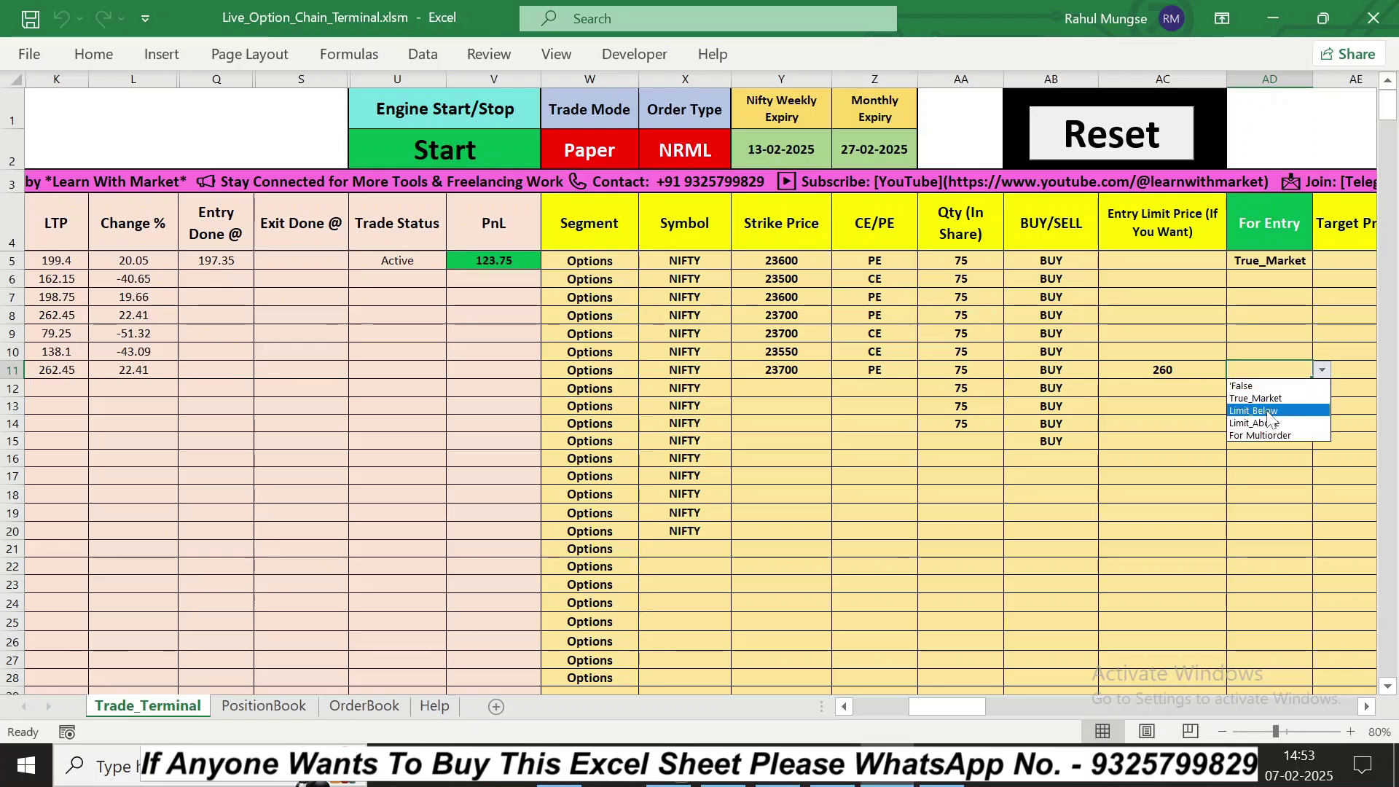
pyautogui.click(1268, 411)
pyautogui.click(1239, 407)
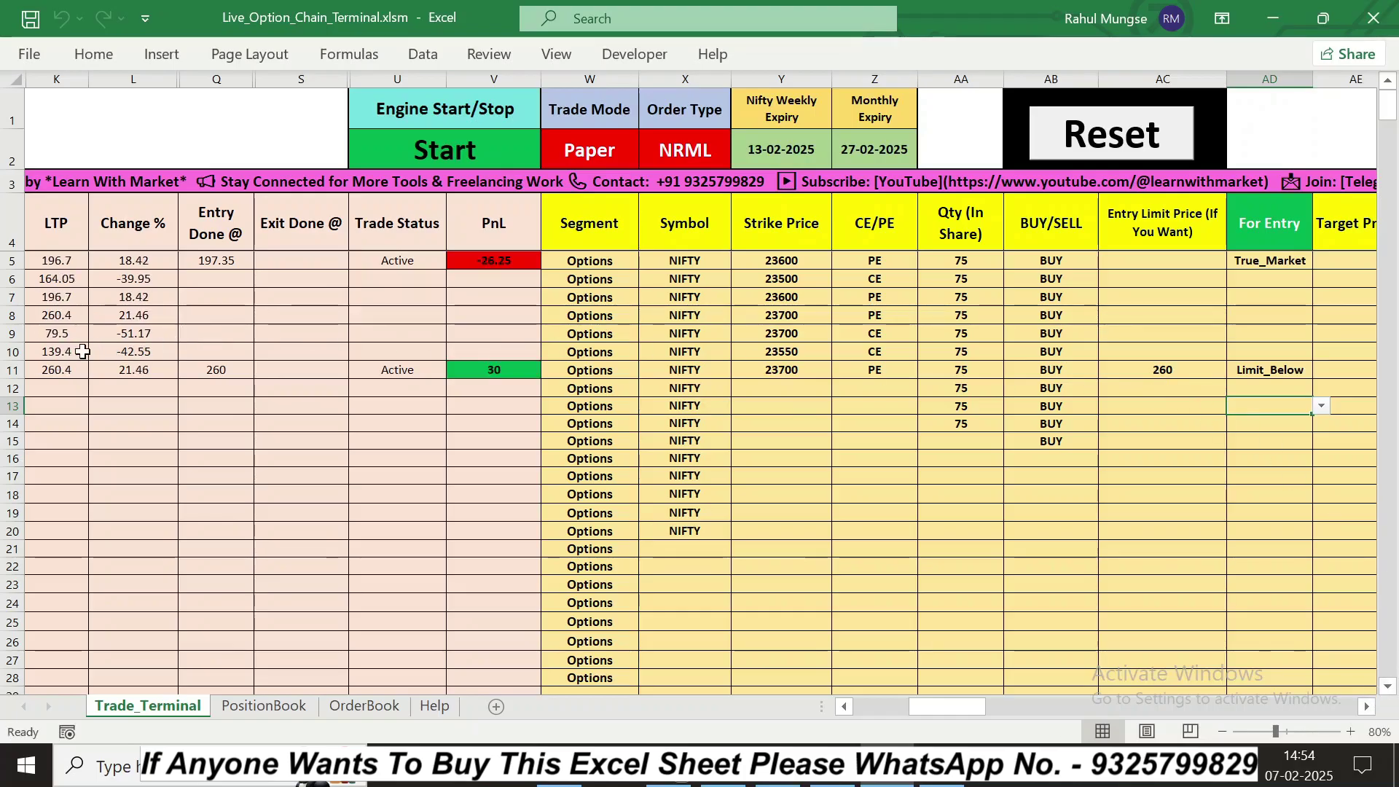
# Step: Give row 10's 23550 CE a 140 entry limit price with Limit_Above entry mode
pyautogui.click(1106, 354)
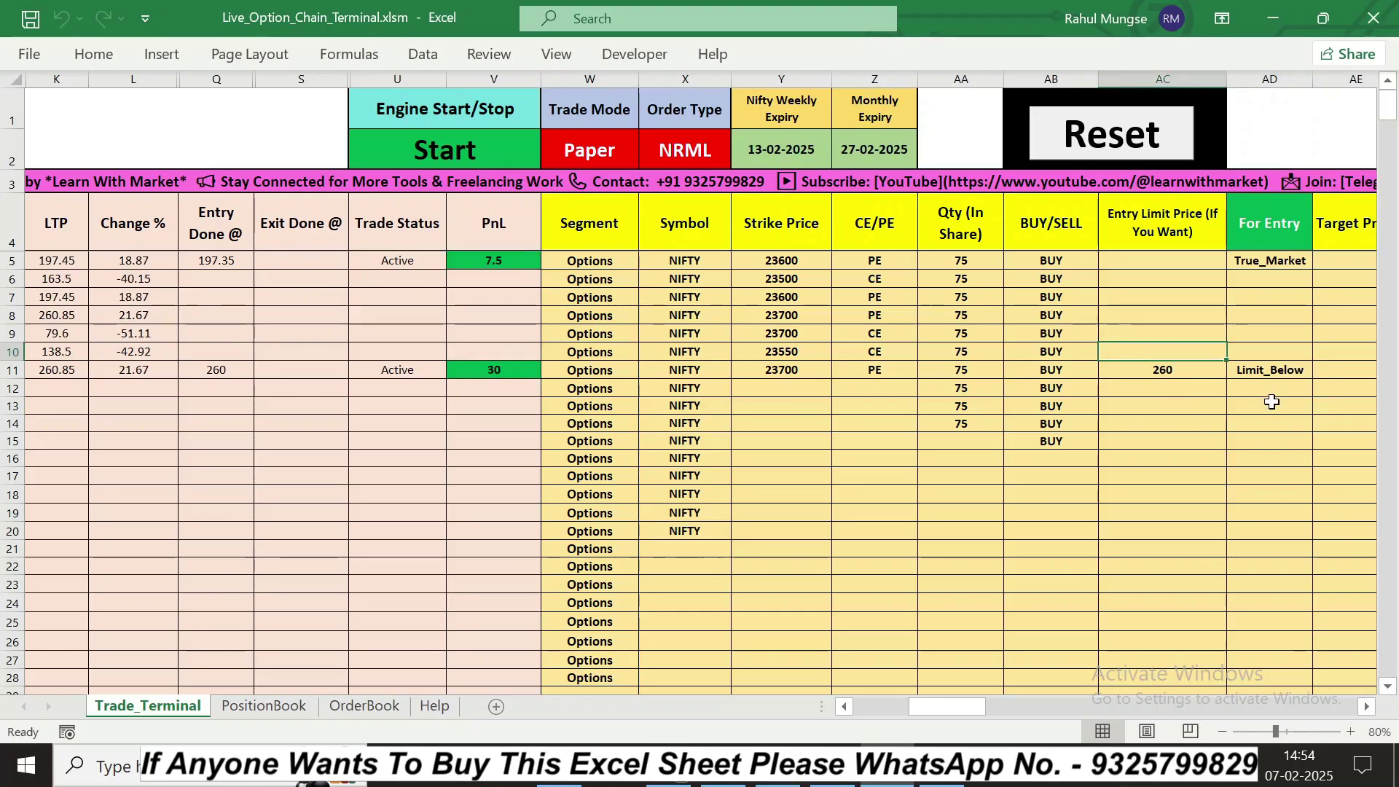
pyautogui.write('140')
pyautogui.press('Tab')
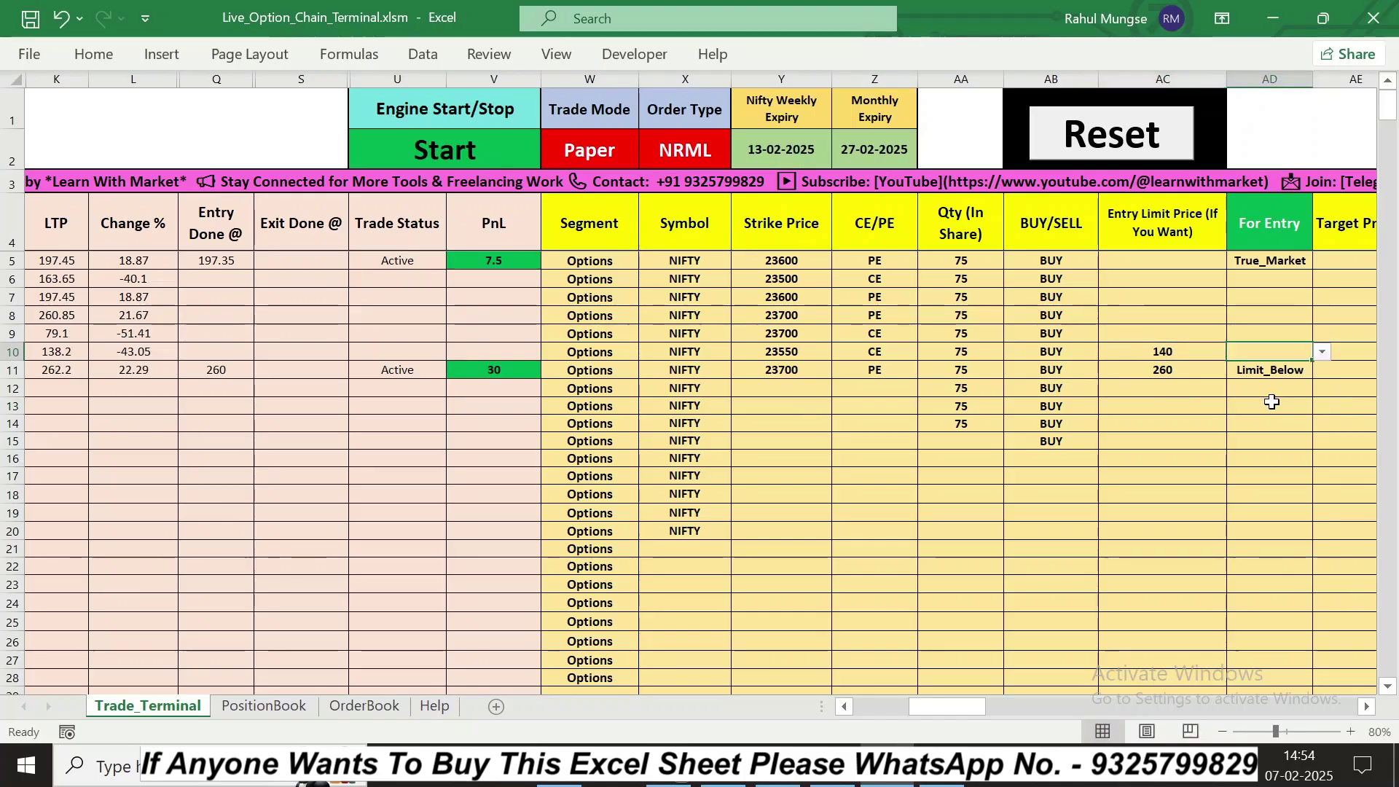
pyautogui.hotkey('alt', 'Down')
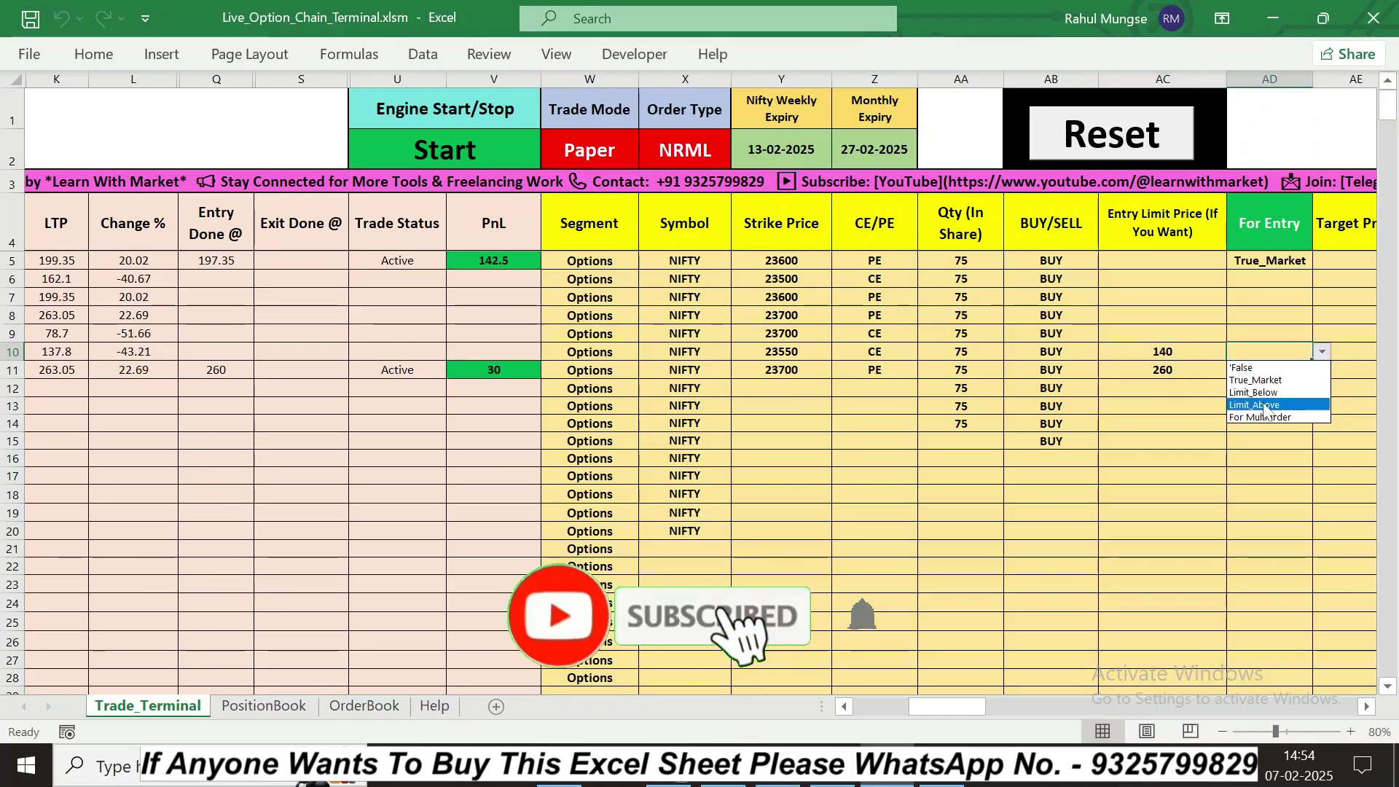
pyautogui.click(1267, 405)
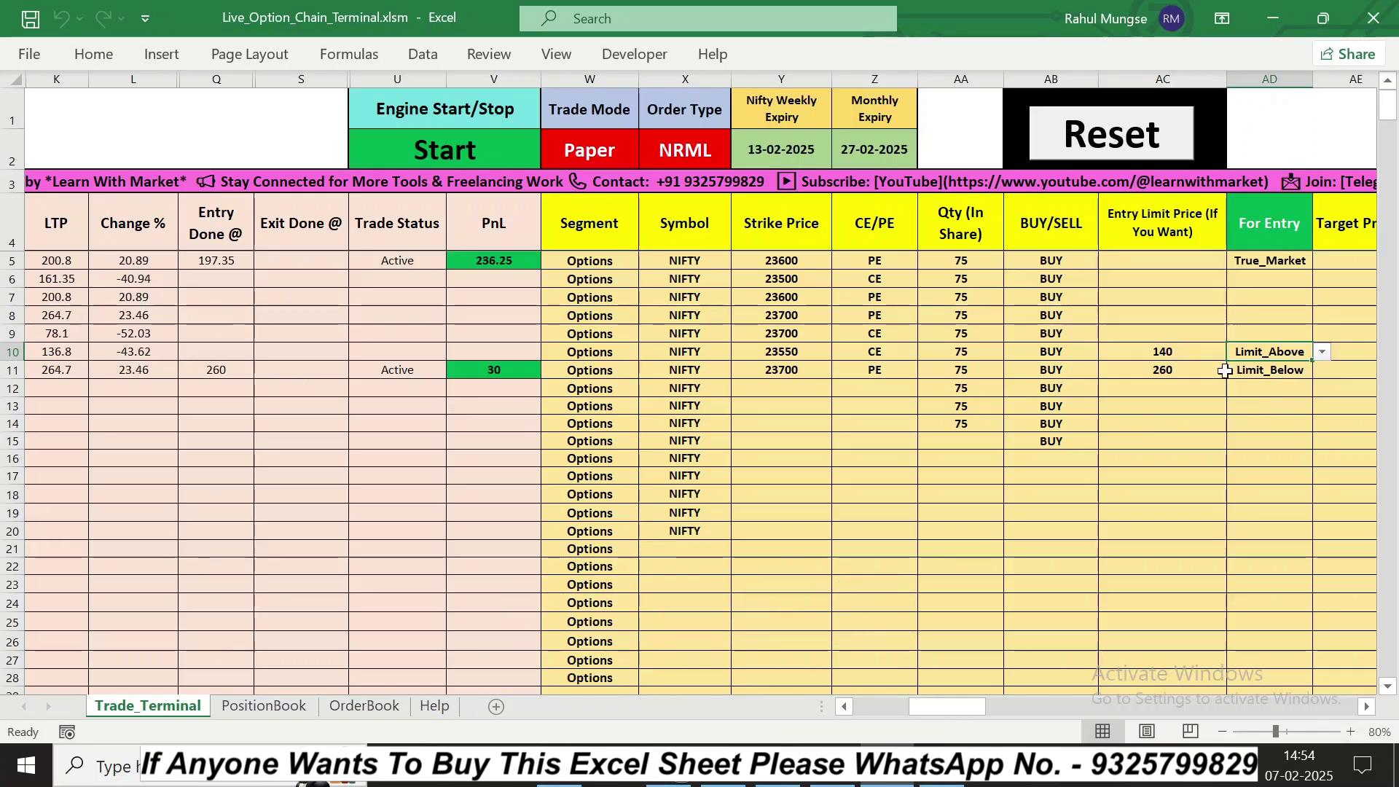
pyautogui.click(1163, 424)
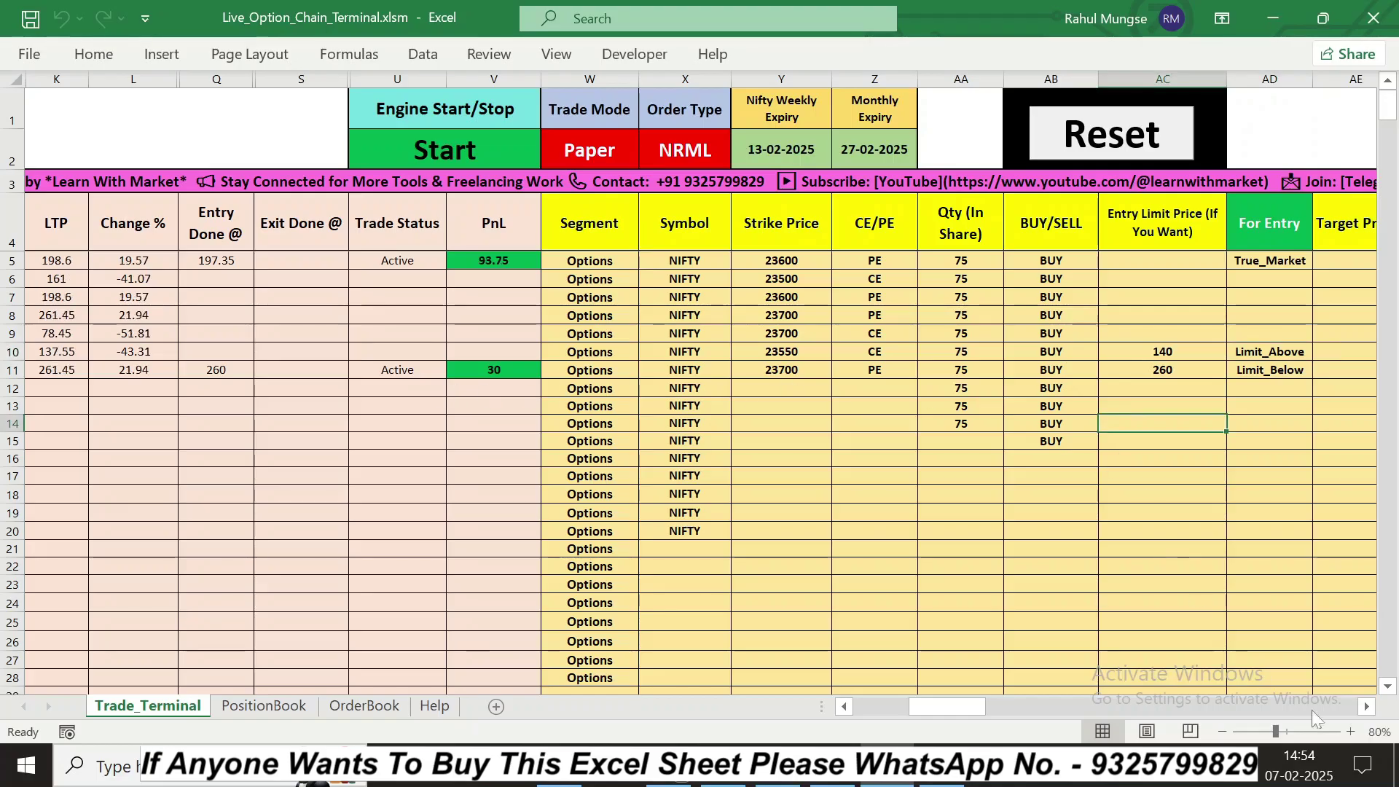
# Step: Set row 5's For Exit to True Market, closing the 23600 PE at 200.25 with 217.5 profit
pyautogui.click(1367, 706)
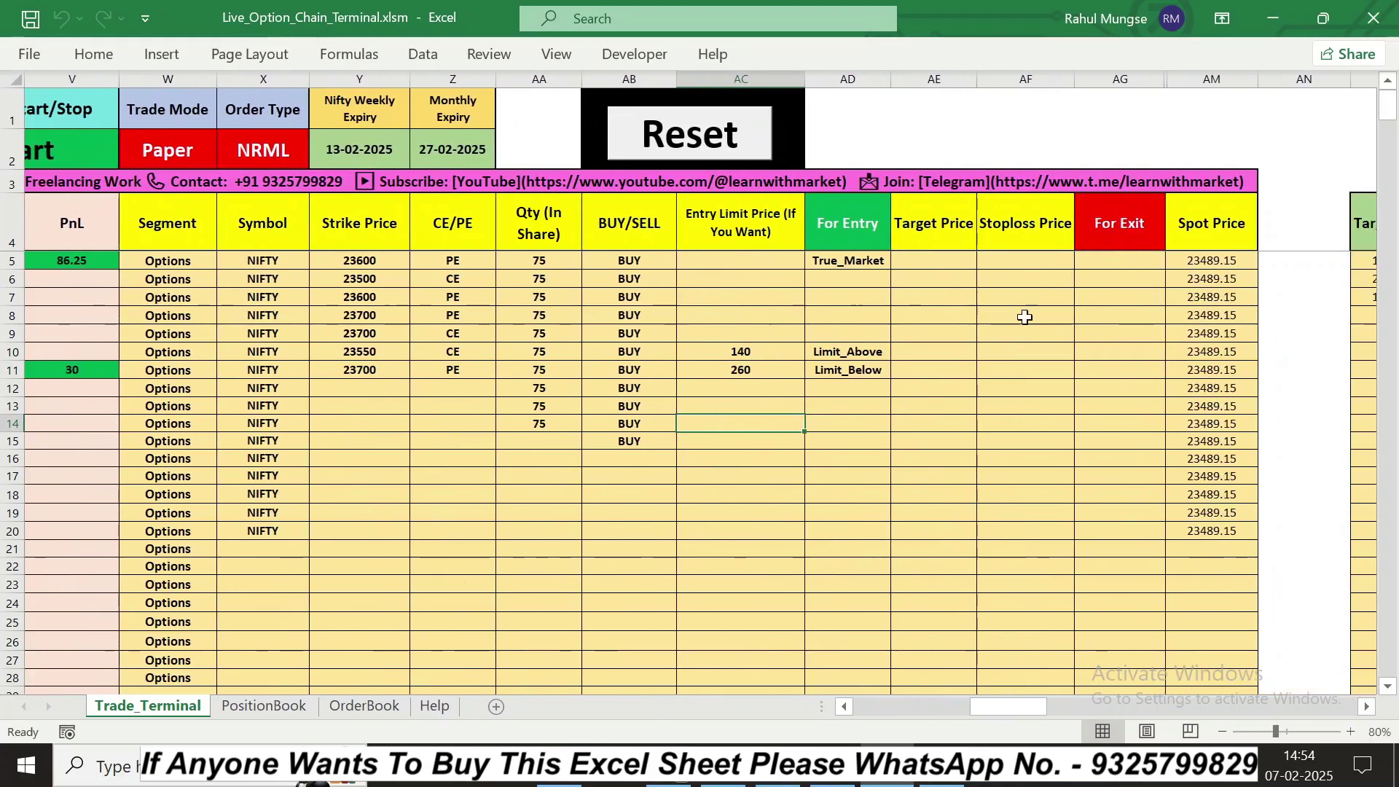
pyautogui.click(928, 268)
pyautogui.click(1032, 263)
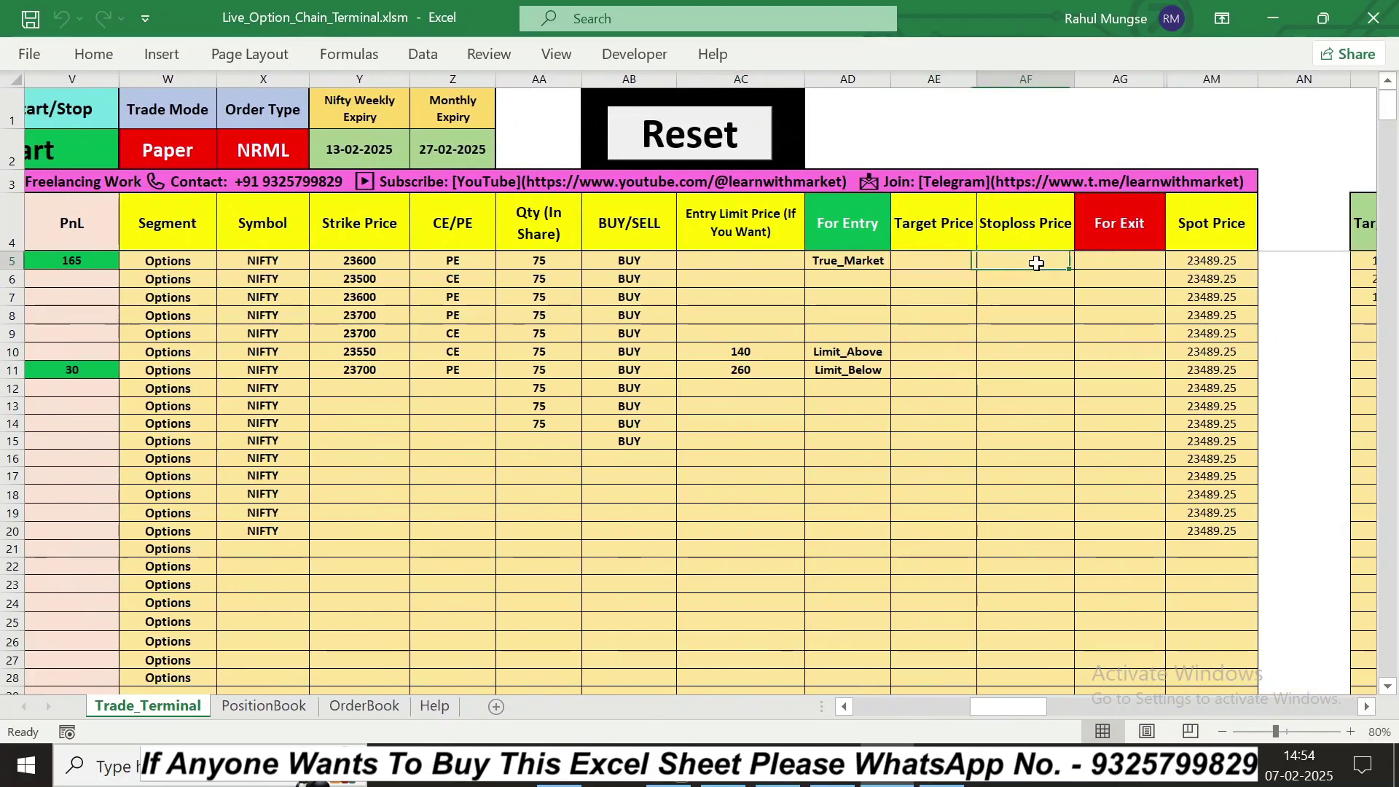
pyautogui.click(1099, 264)
pyautogui.click(1173, 261)
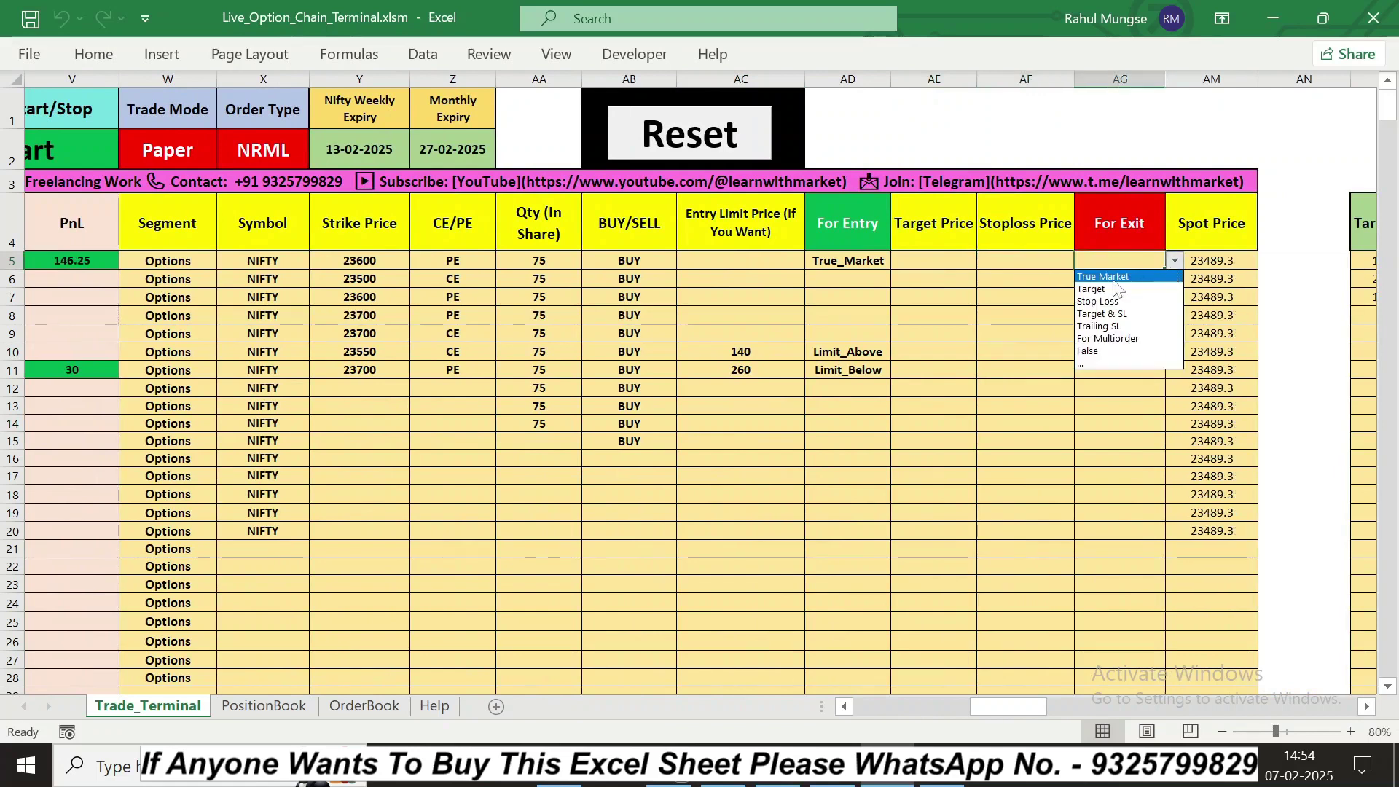
pyautogui.click(1142, 283)
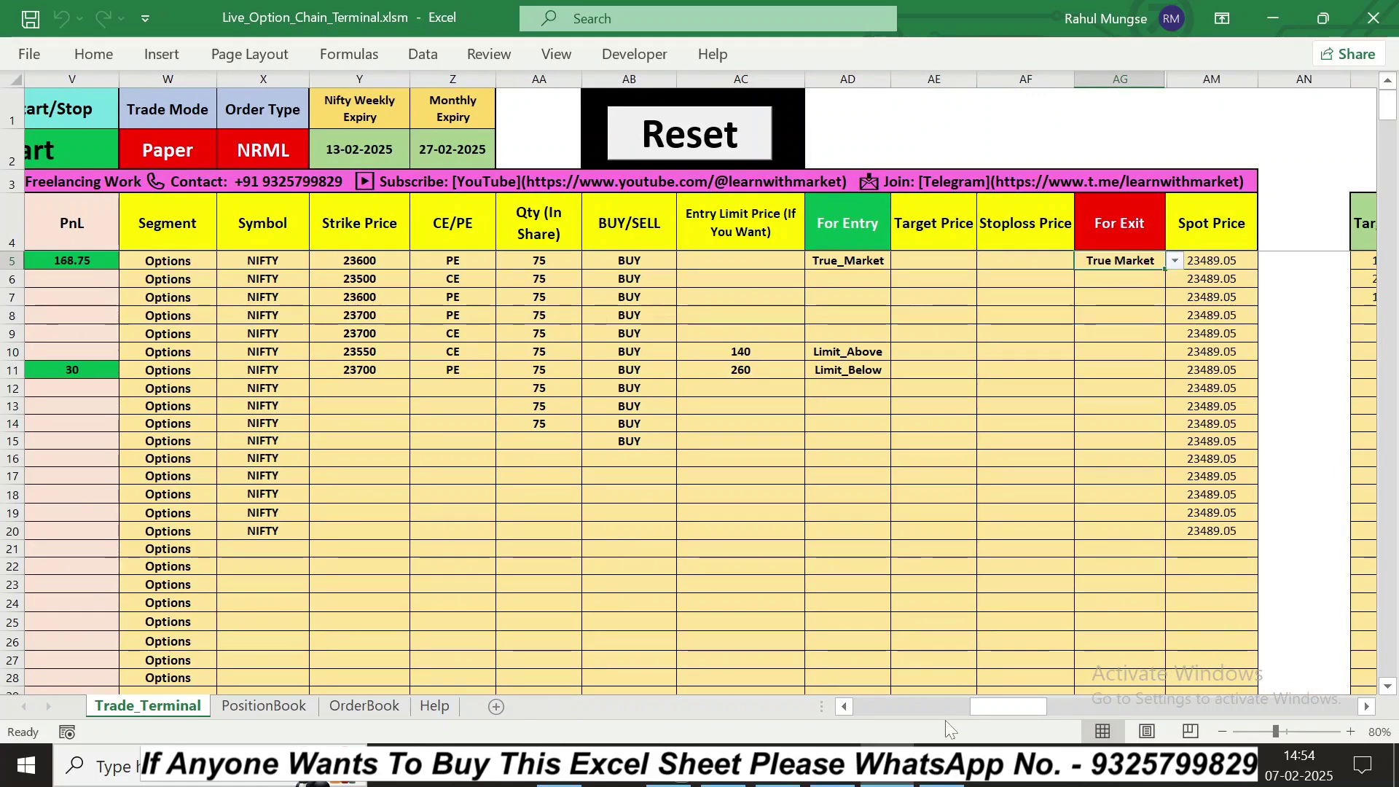
pyautogui.click(844, 707)
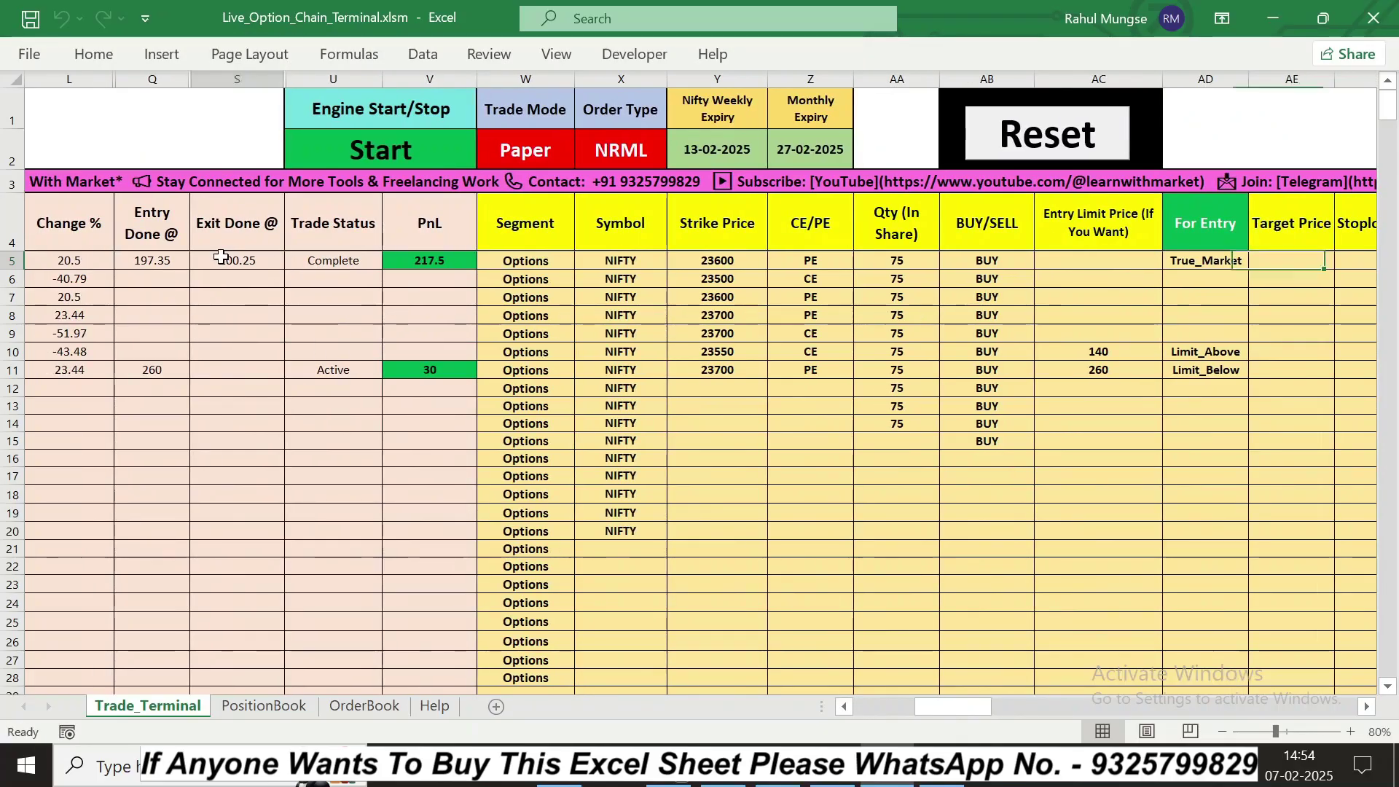
pyautogui.click(333, 260)
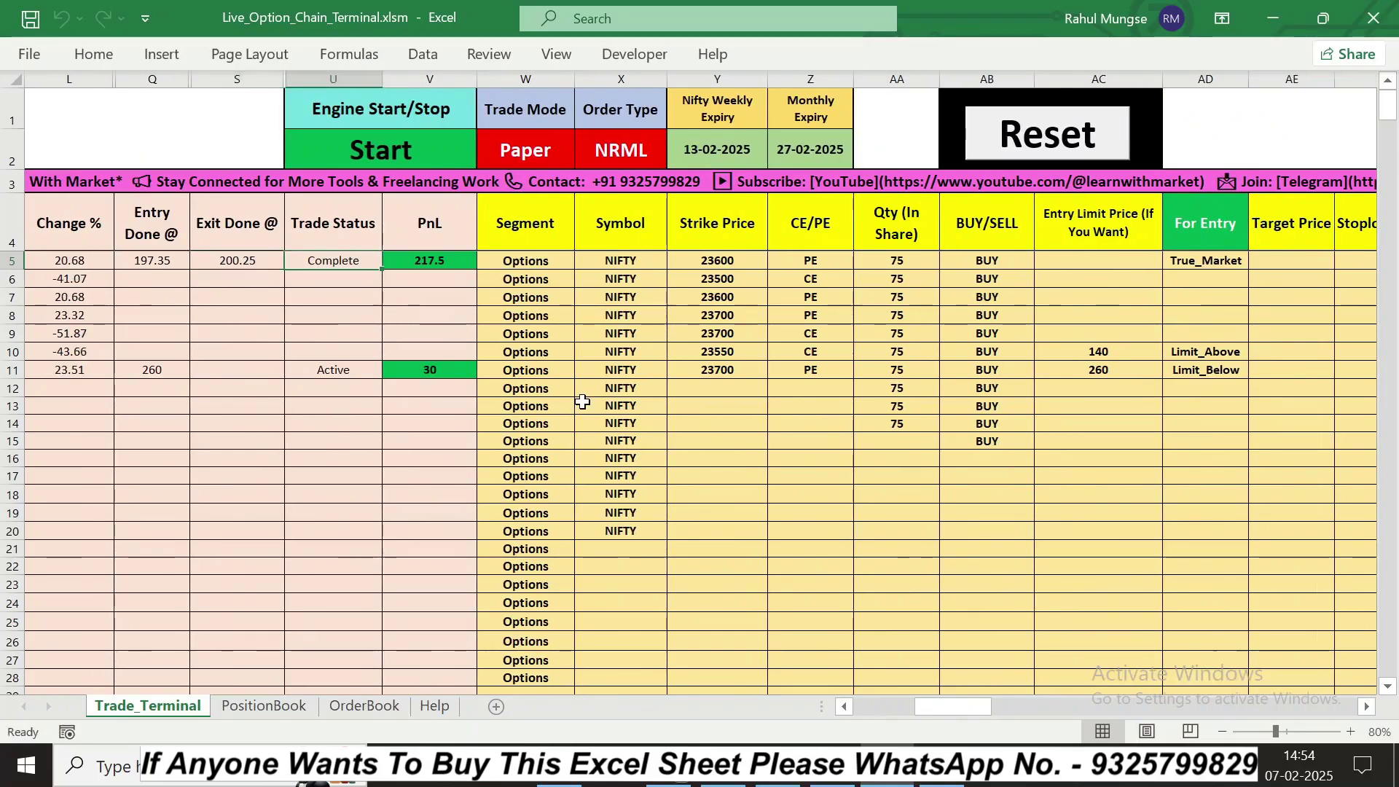
pyautogui.click(1374, 707)
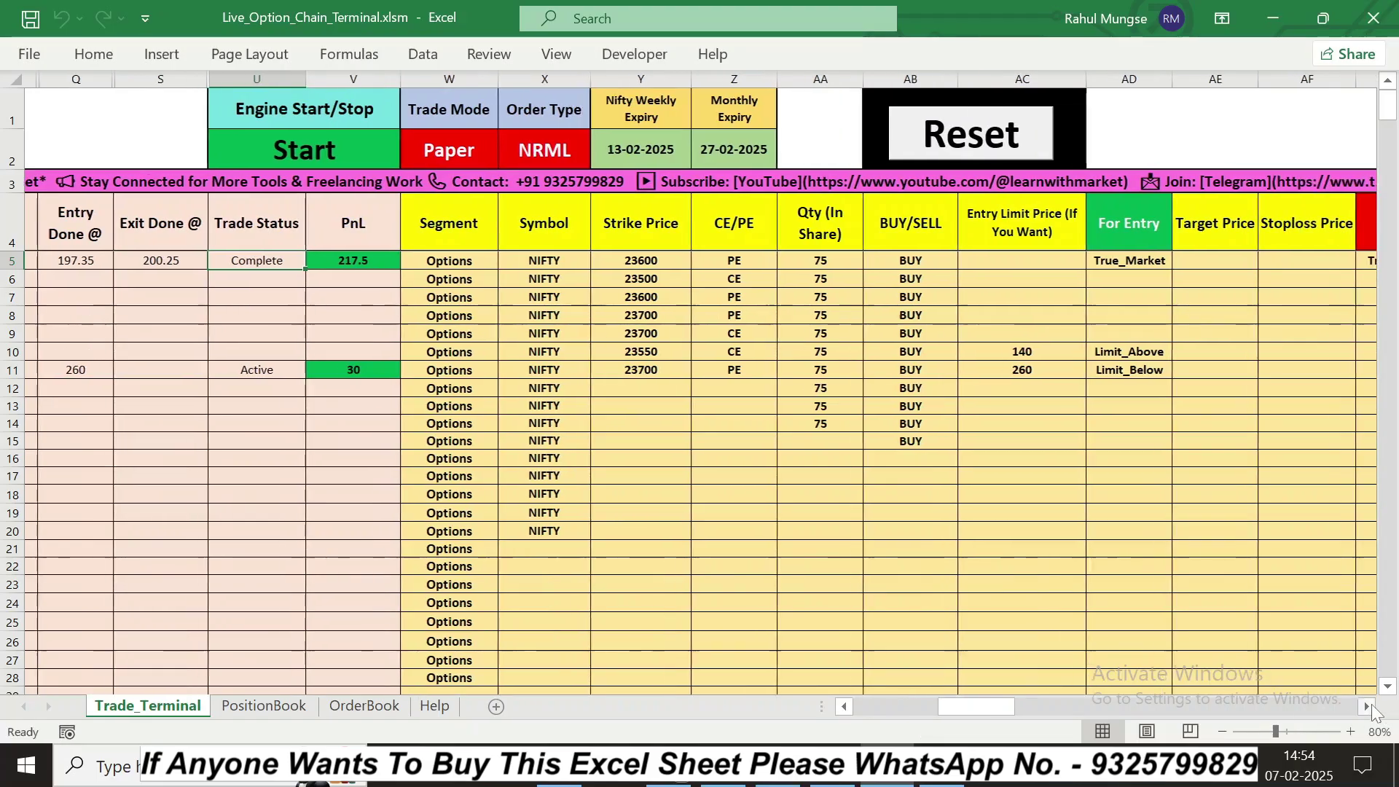
pyautogui.click(1369, 707)
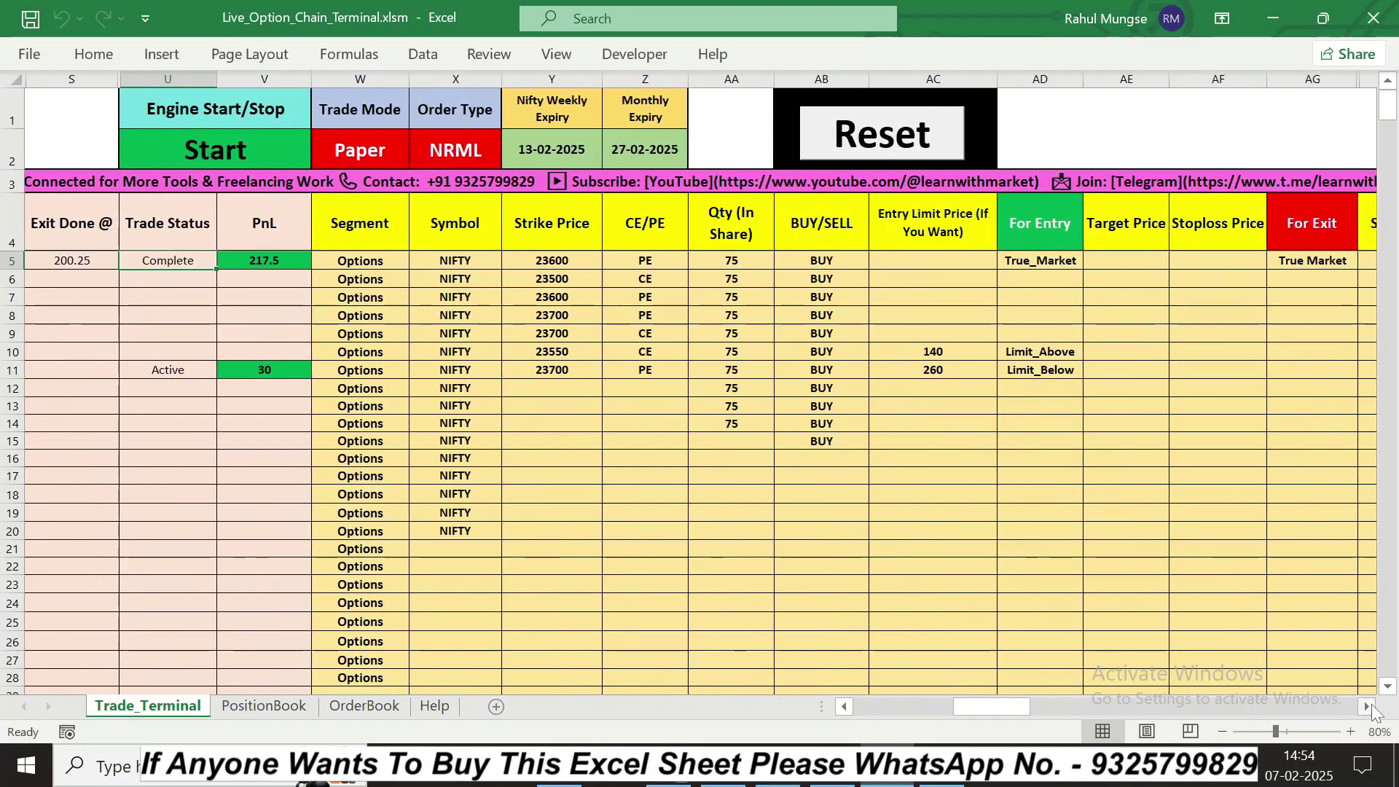
pyautogui.click(844, 707)
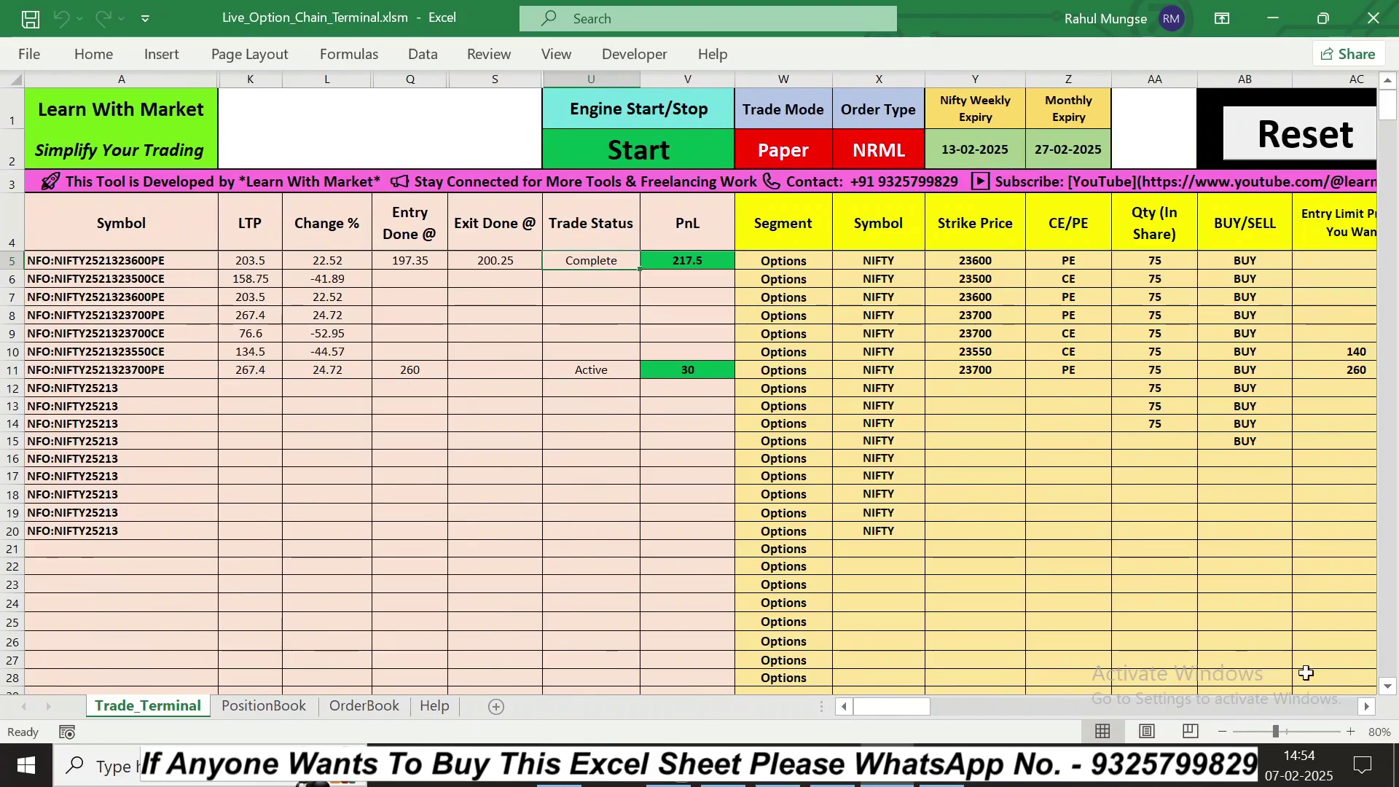
# Step: Choose True Market in row 11's For Exit cell for the 23700 PE, showing PnL 30
pyautogui.click(1358, 707)
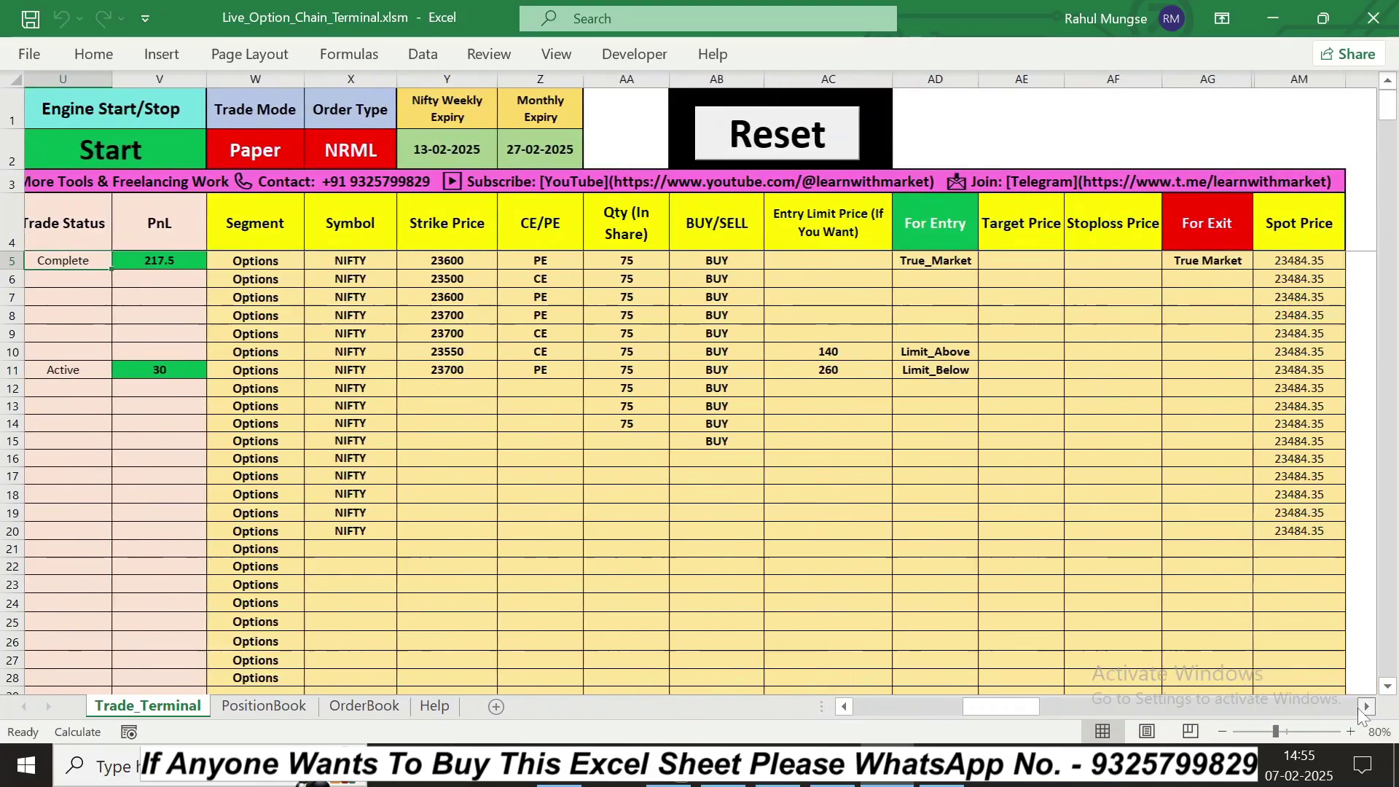
pyautogui.click(1358, 707)
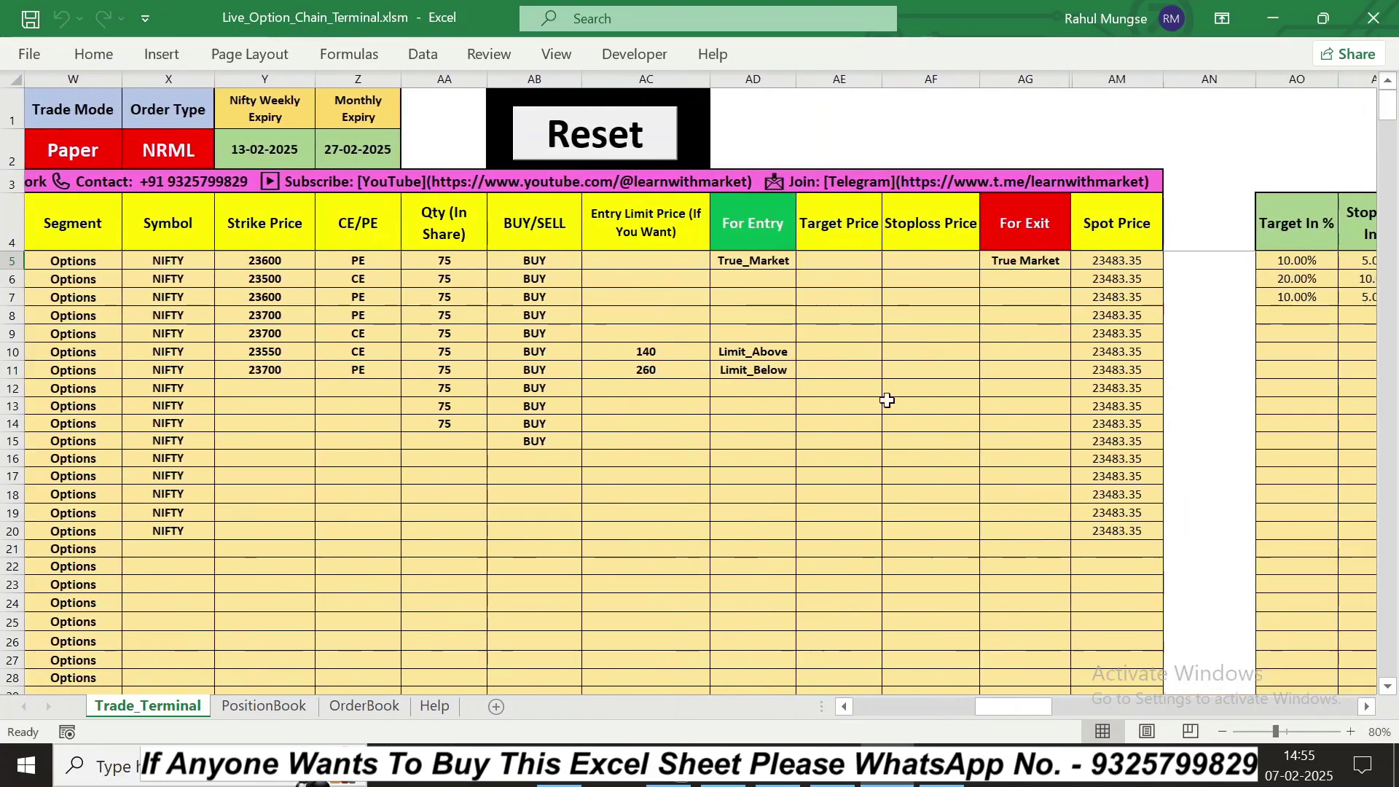
pyautogui.click(999, 374)
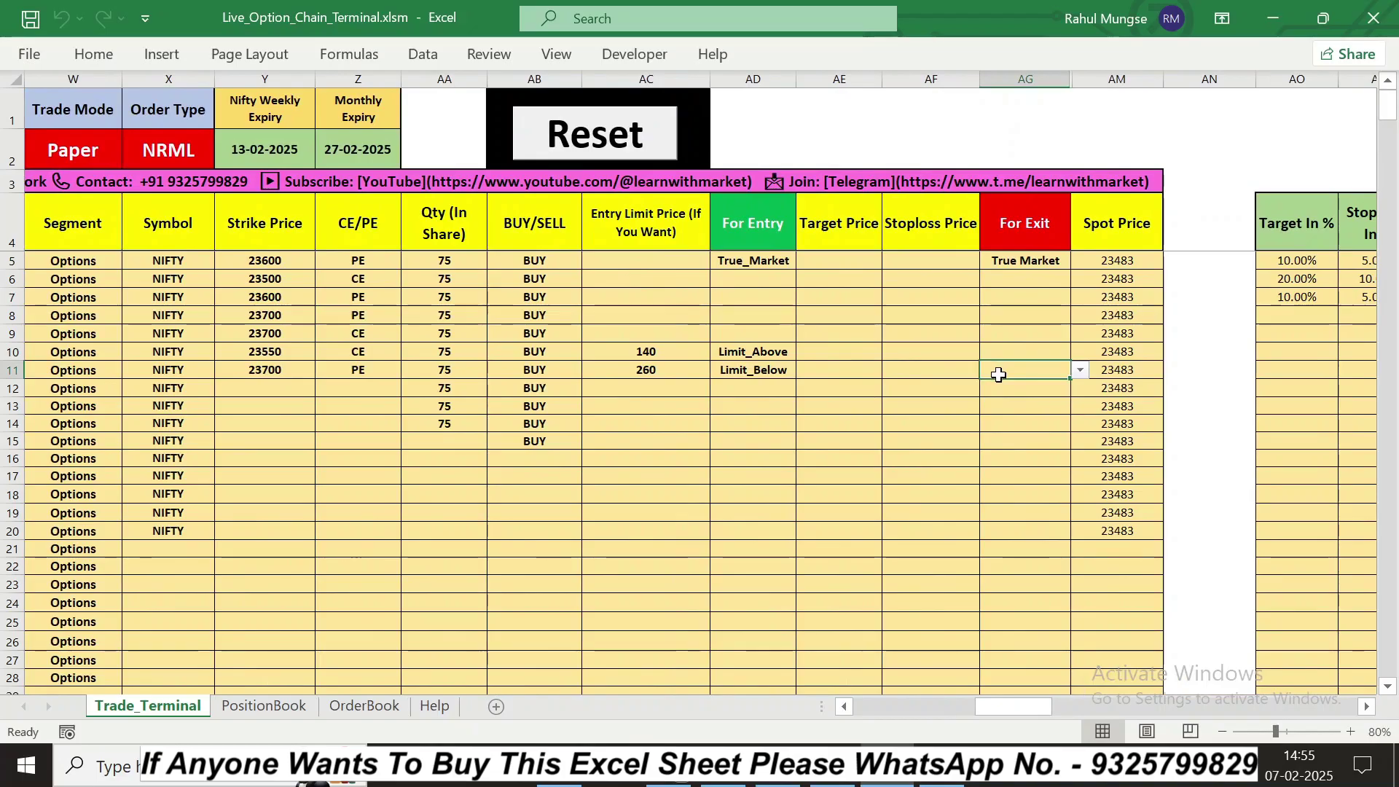
pyautogui.click(1081, 371)
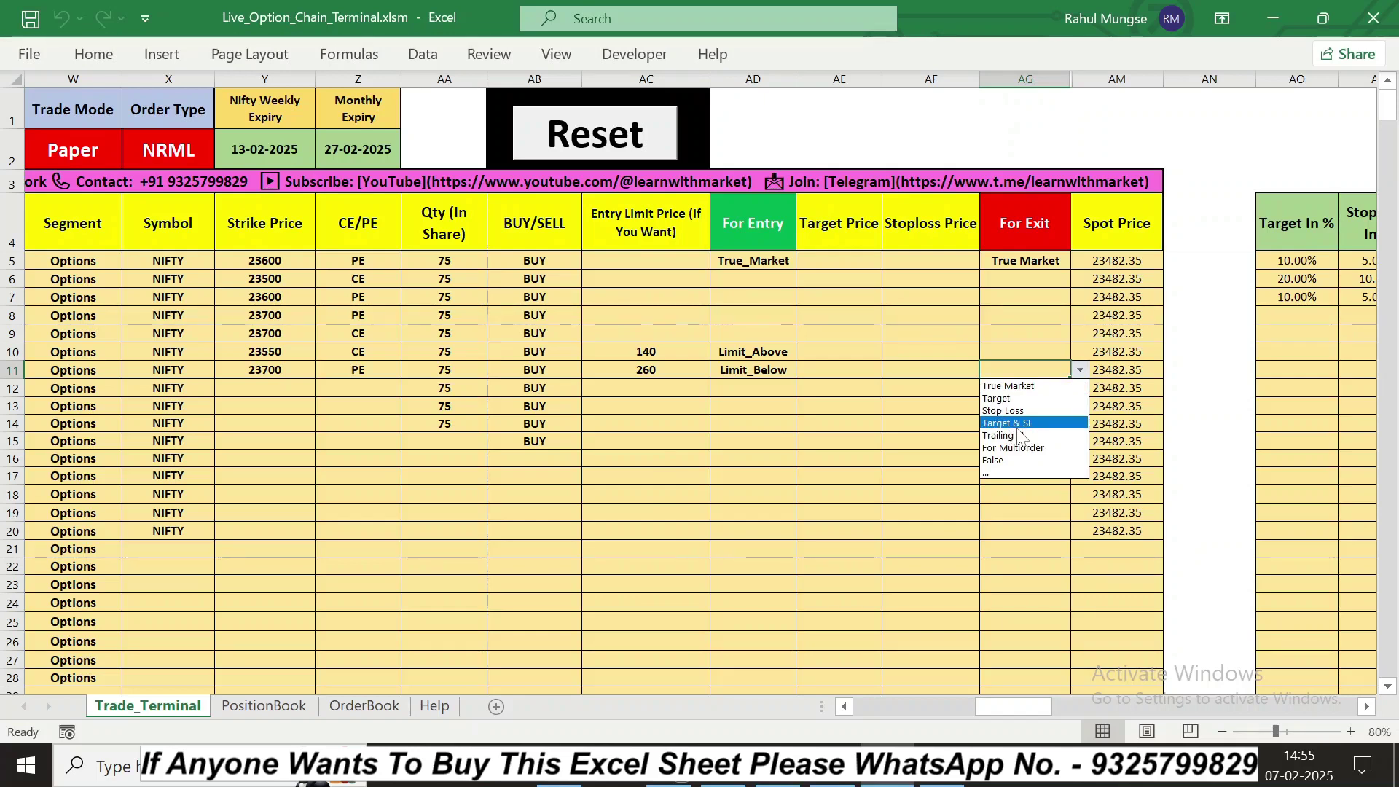
pyautogui.click(1019, 471)
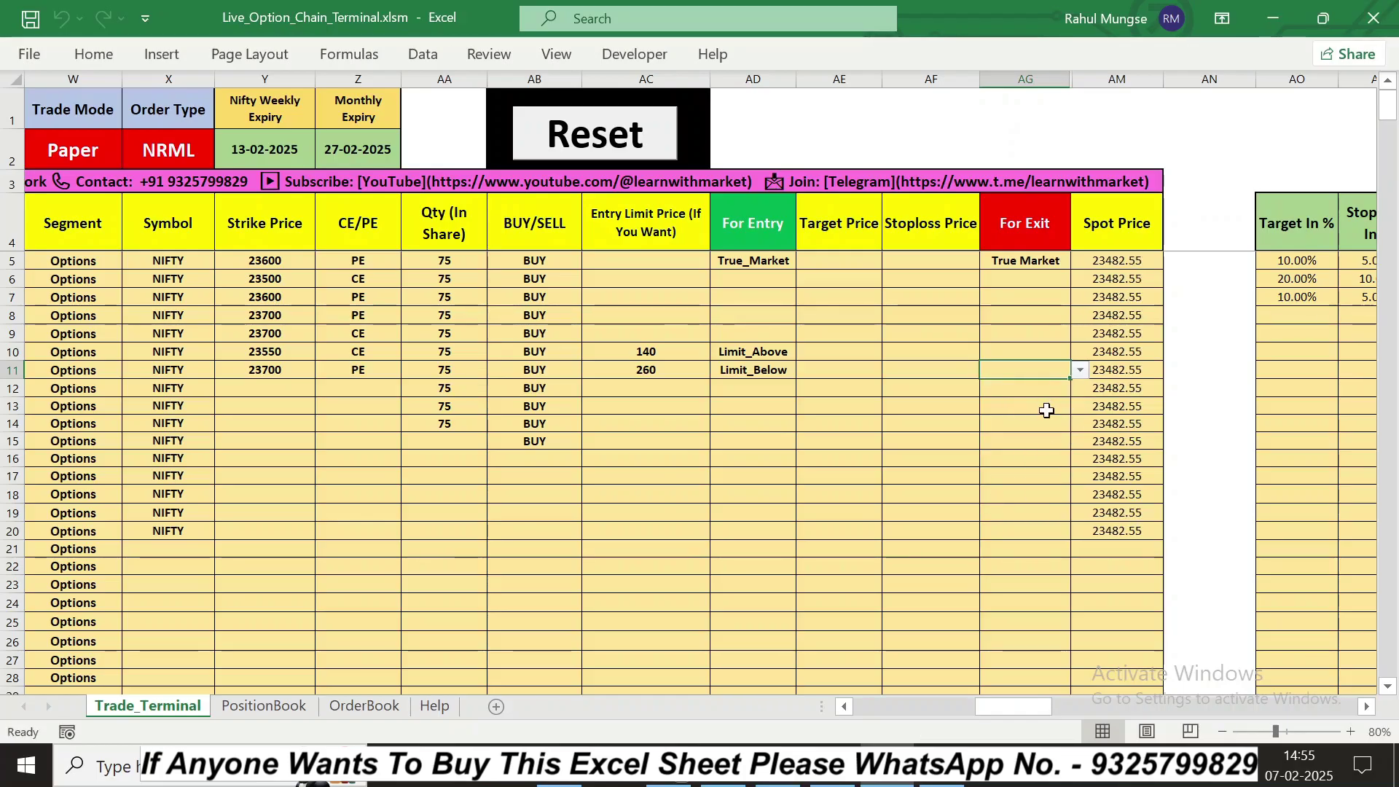
pyautogui.click(1079, 370)
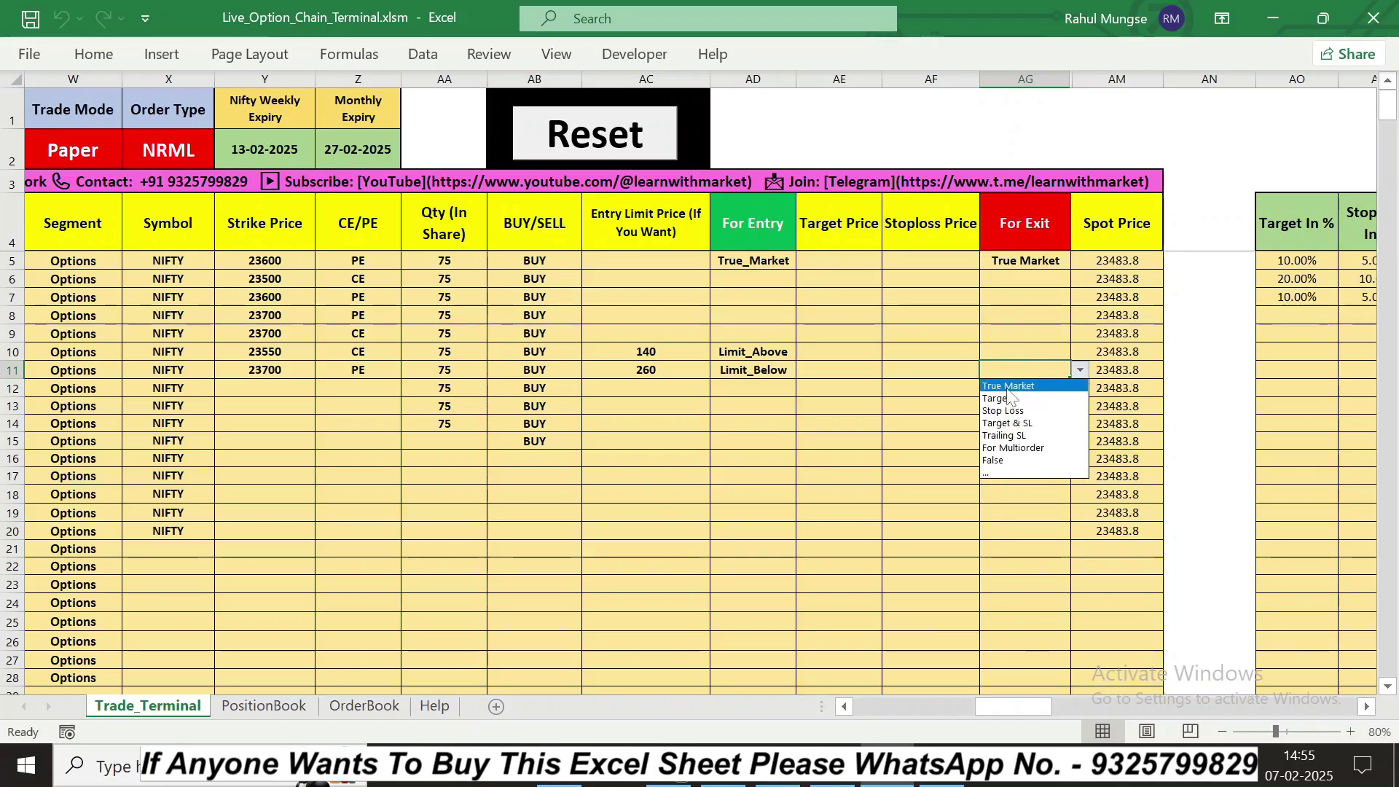
pyautogui.click(1094, 422)
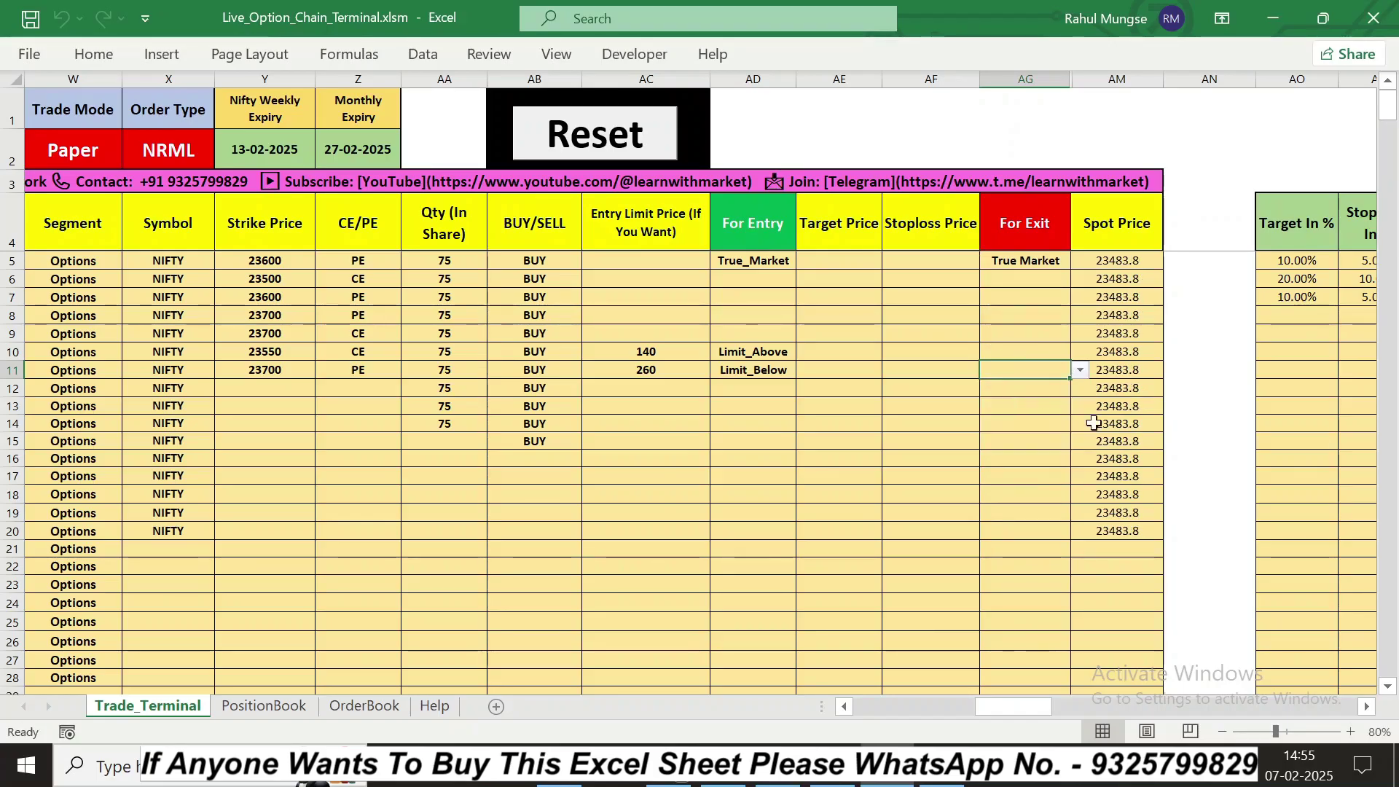
pyautogui.click(847, 707)
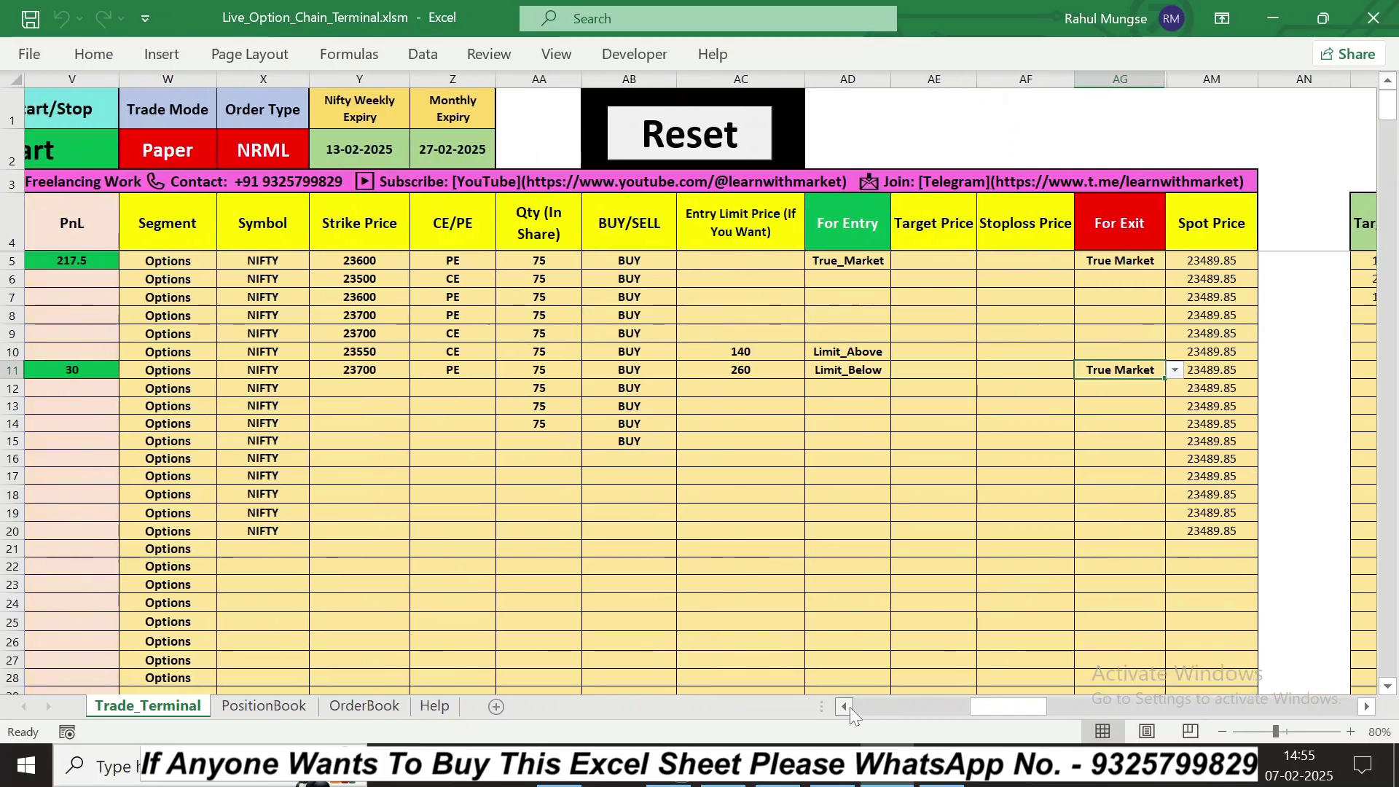
pyautogui.click(847, 707)
pyautogui.click(846, 707)
pyautogui.click(1367, 707)
pyautogui.click(1367, 707)
pyautogui.click(1367, 707)
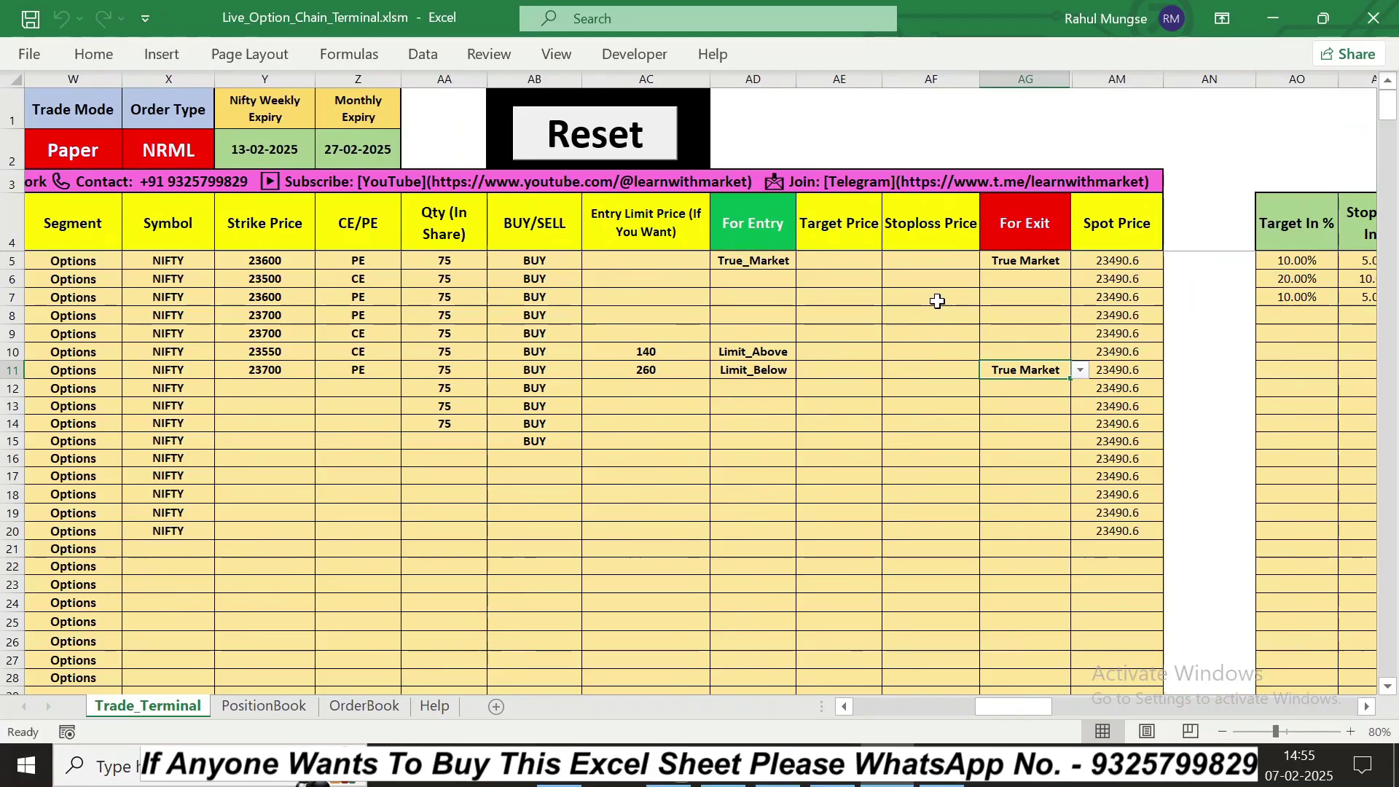
pyautogui.click(846, 261)
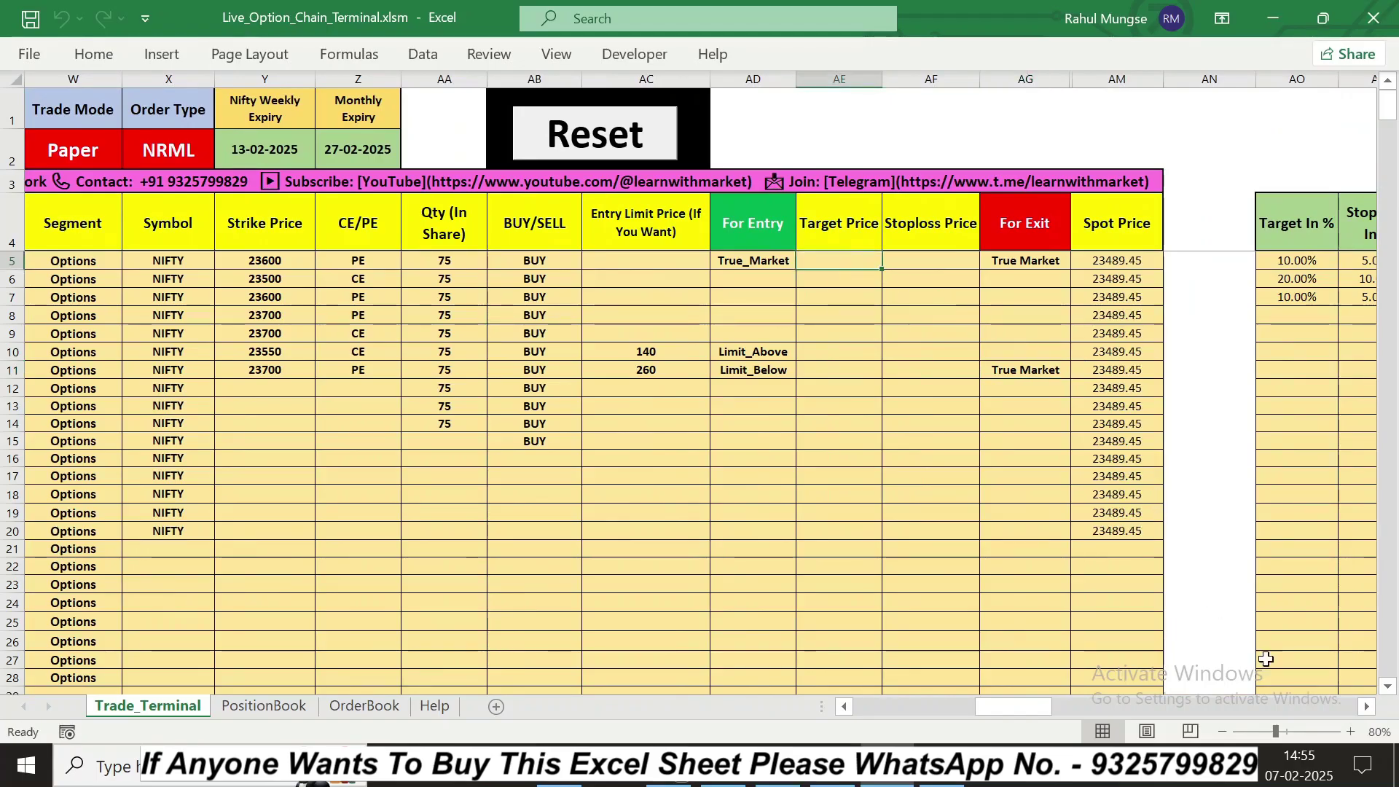
pyautogui.click(1373, 710)
pyautogui.click(1373, 710)
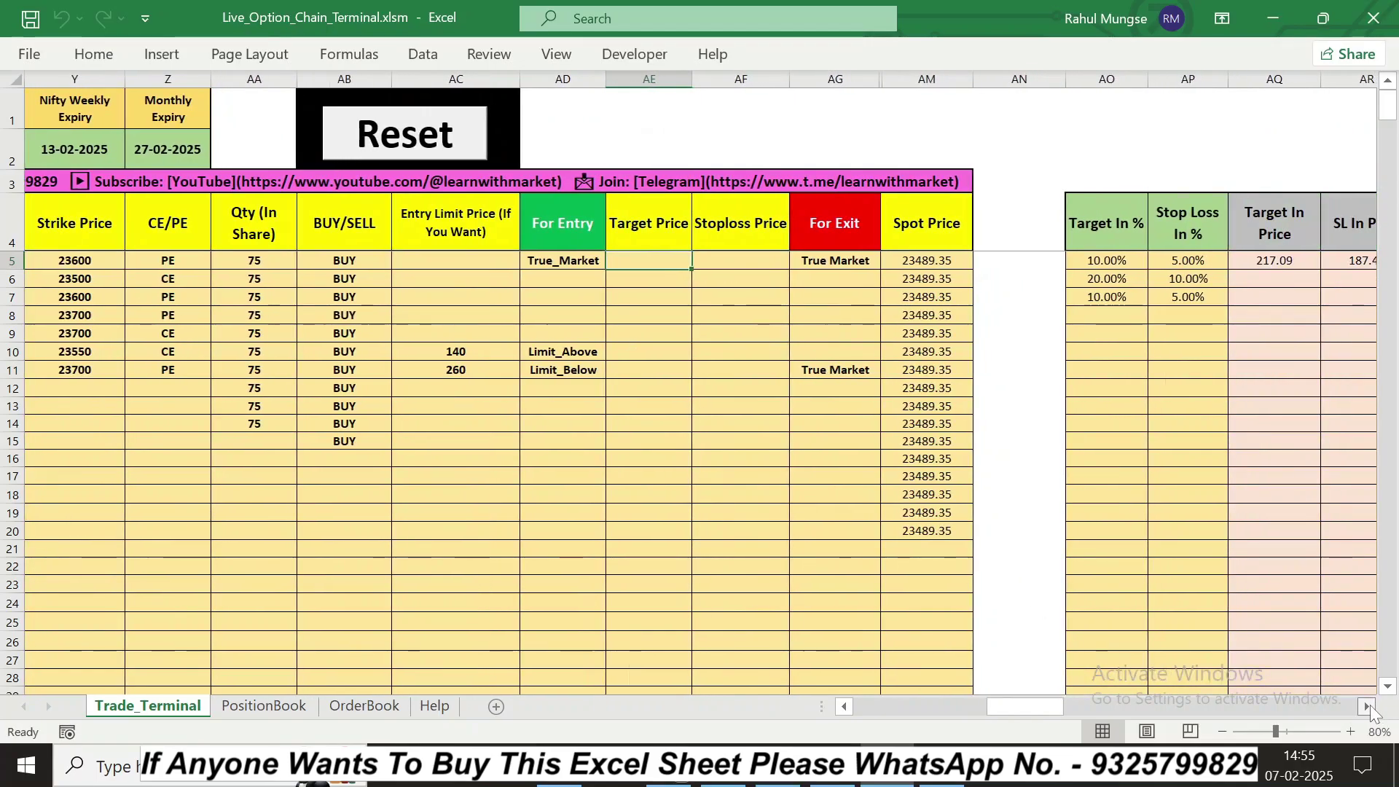
pyautogui.click(1368, 707)
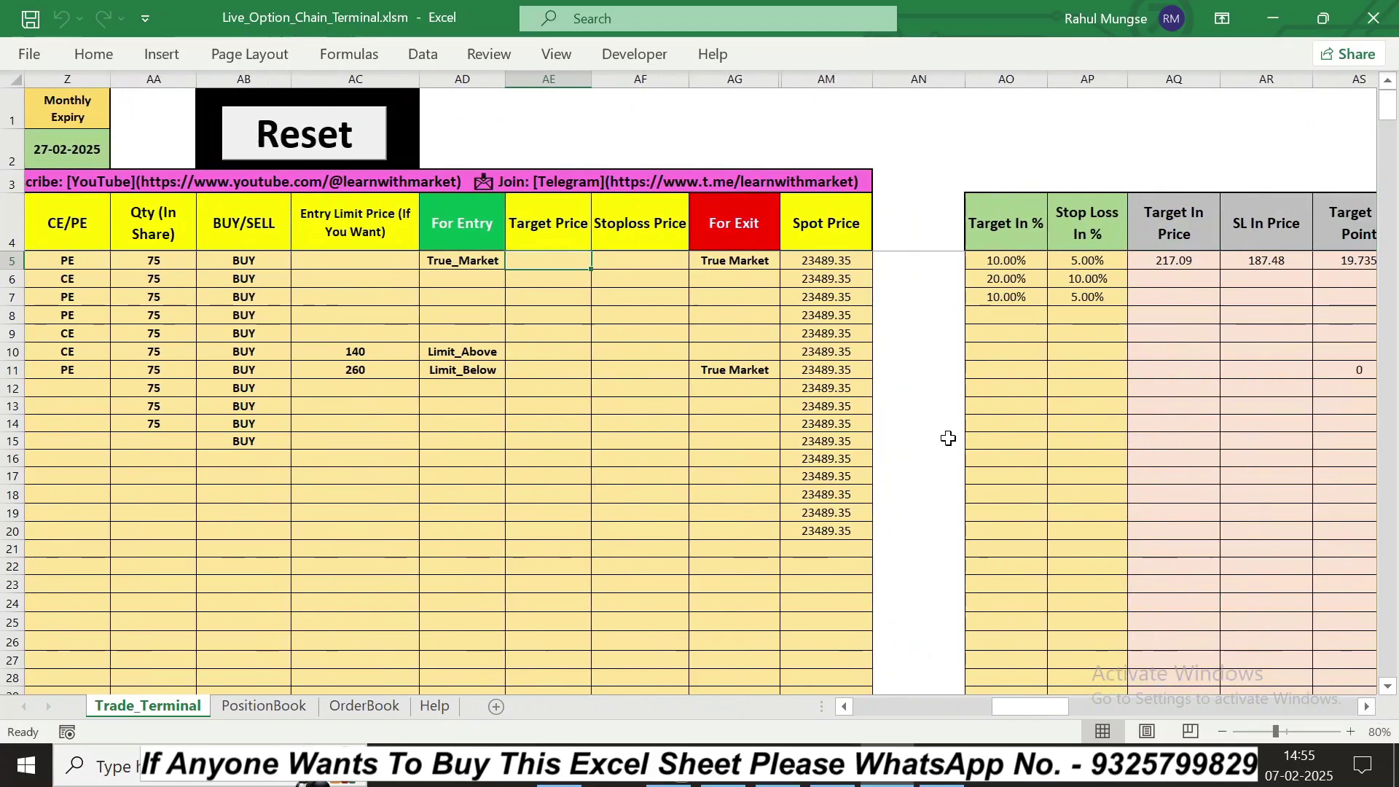
pyautogui.click(642, 262)
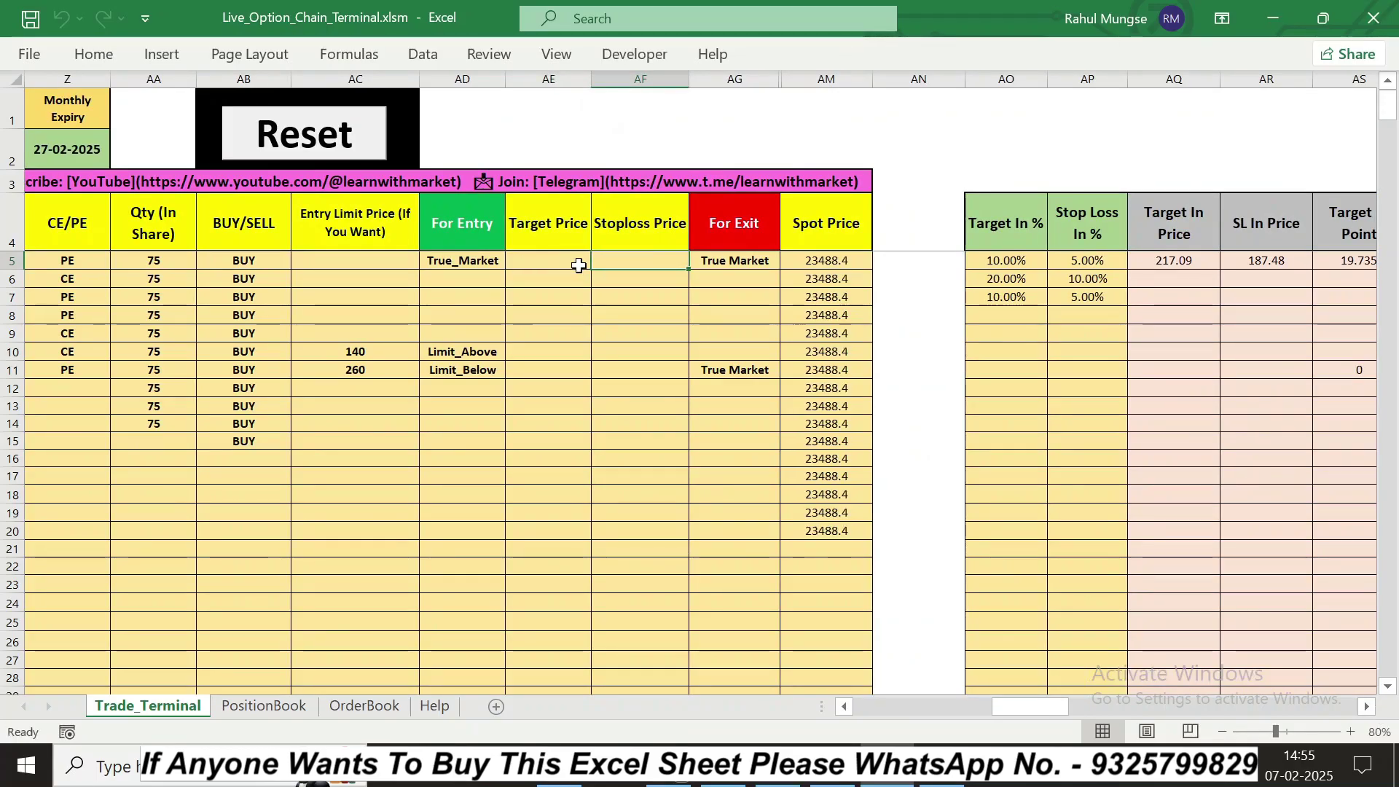
pyautogui.click(847, 707)
pyautogui.click(847, 707)
pyautogui.click(847, 707)
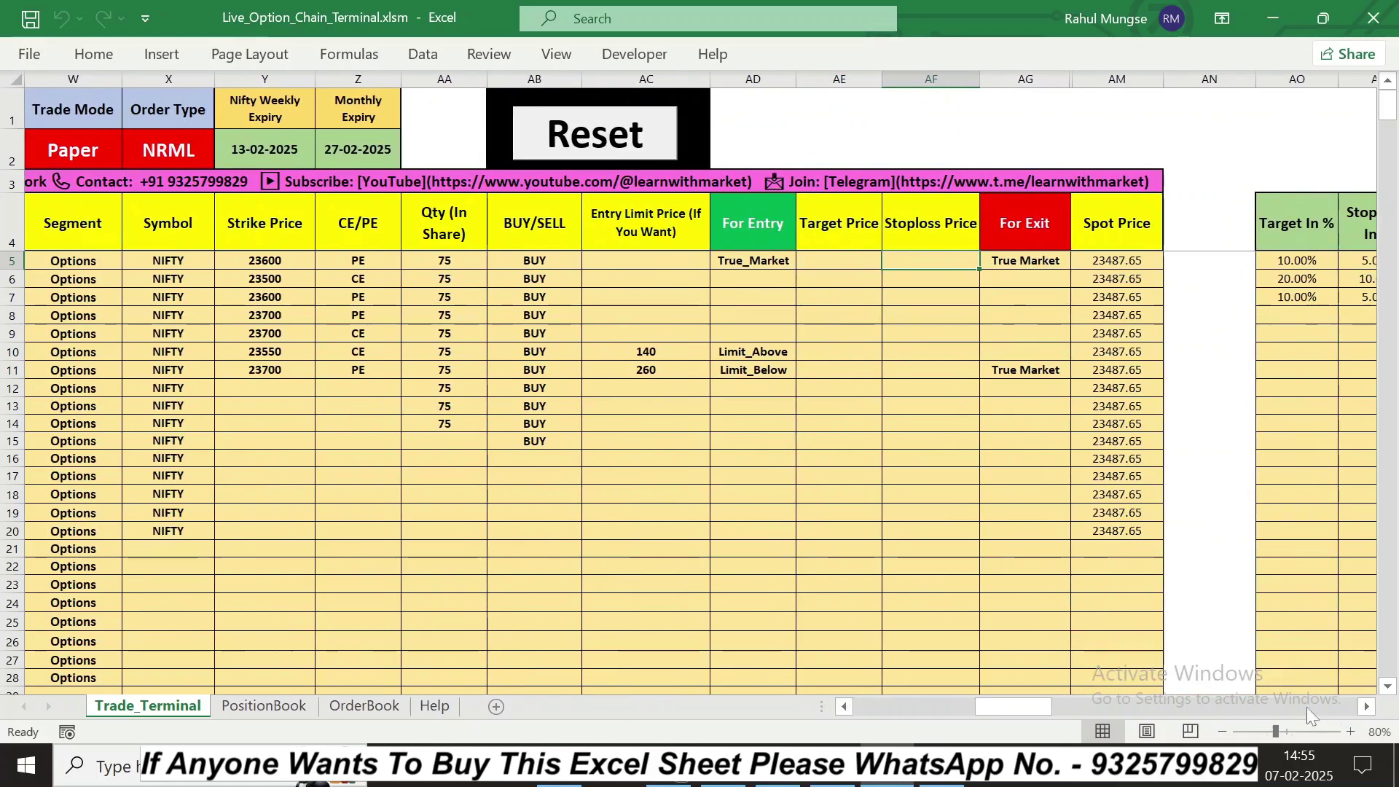
pyautogui.click(1367, 707)
pyautogui.click(1368, 706)
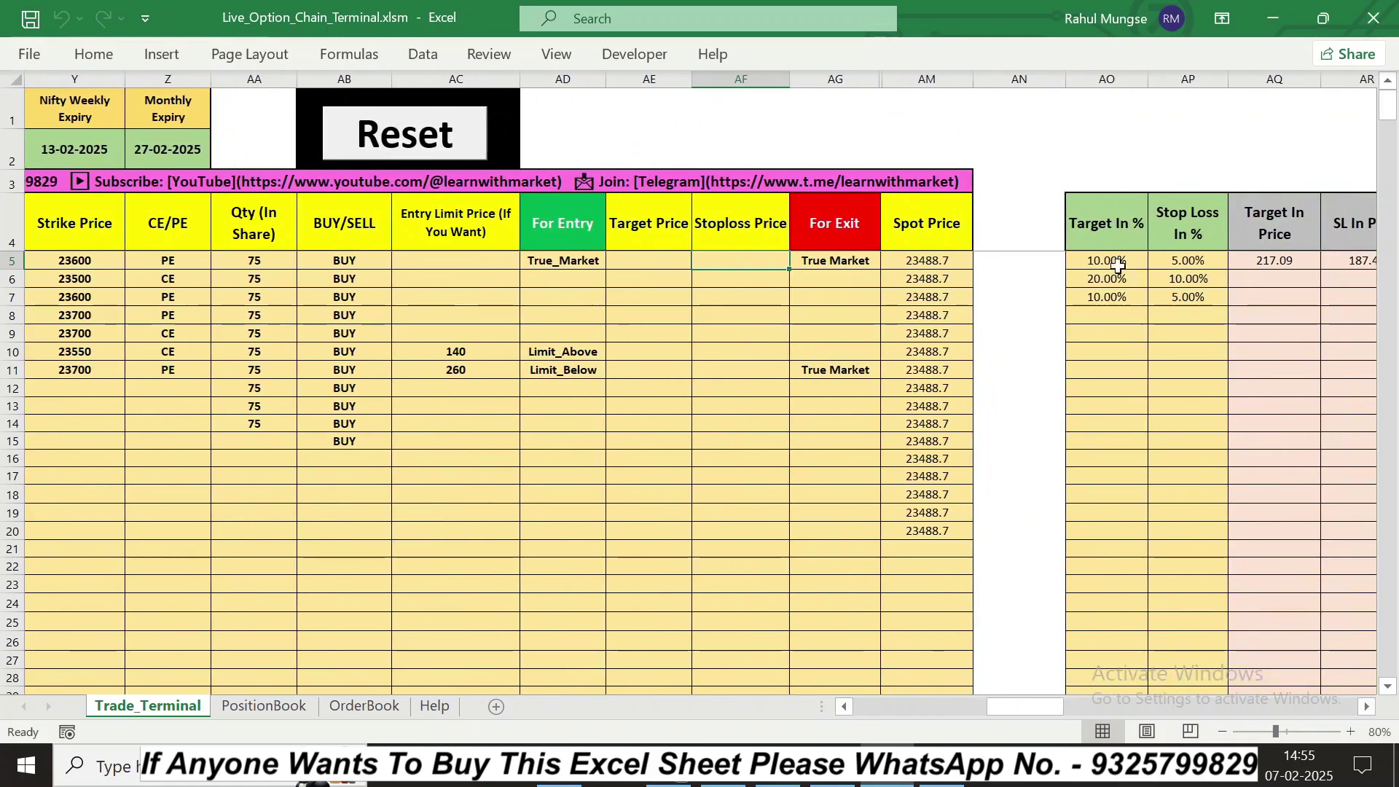
pyautogui.click(1119, 265)
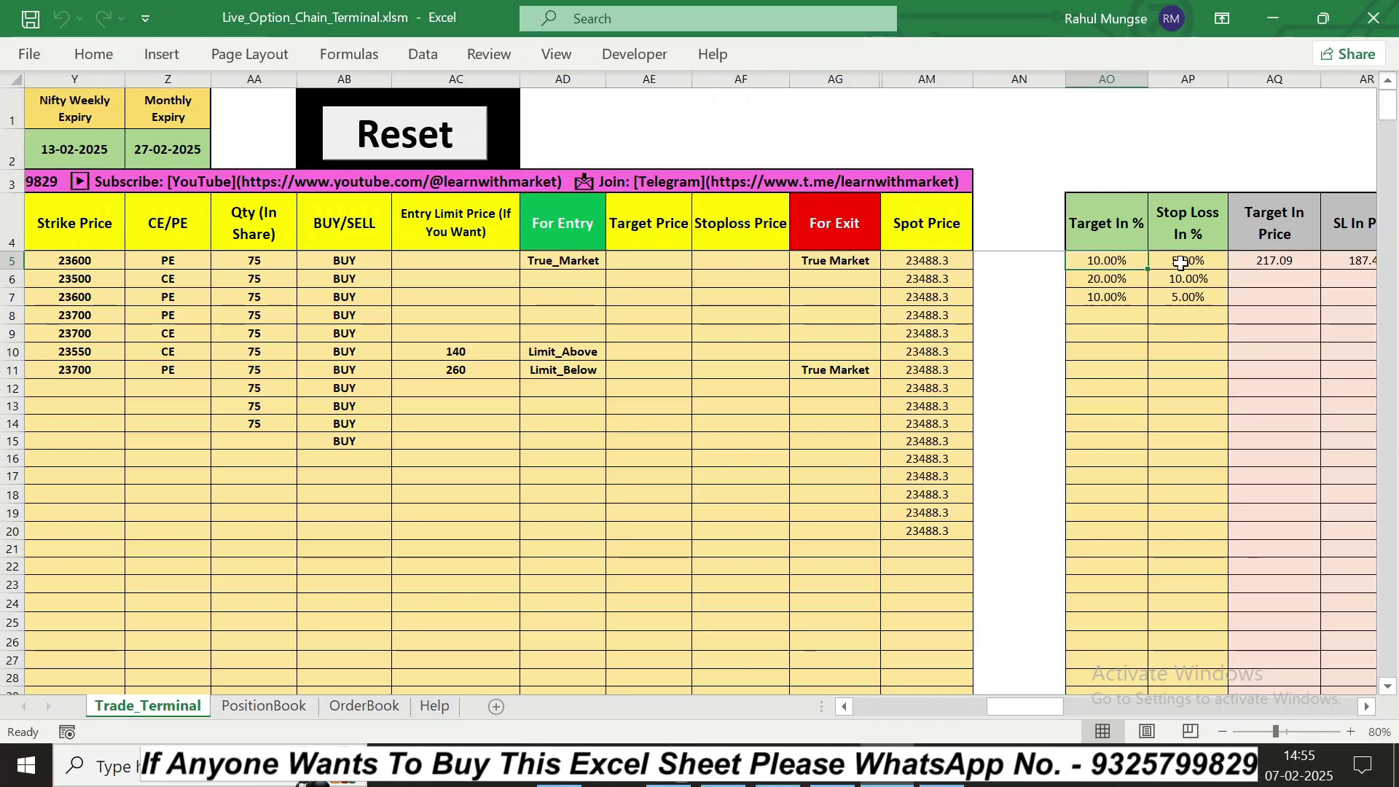
pyautogui.click(1182, 264)
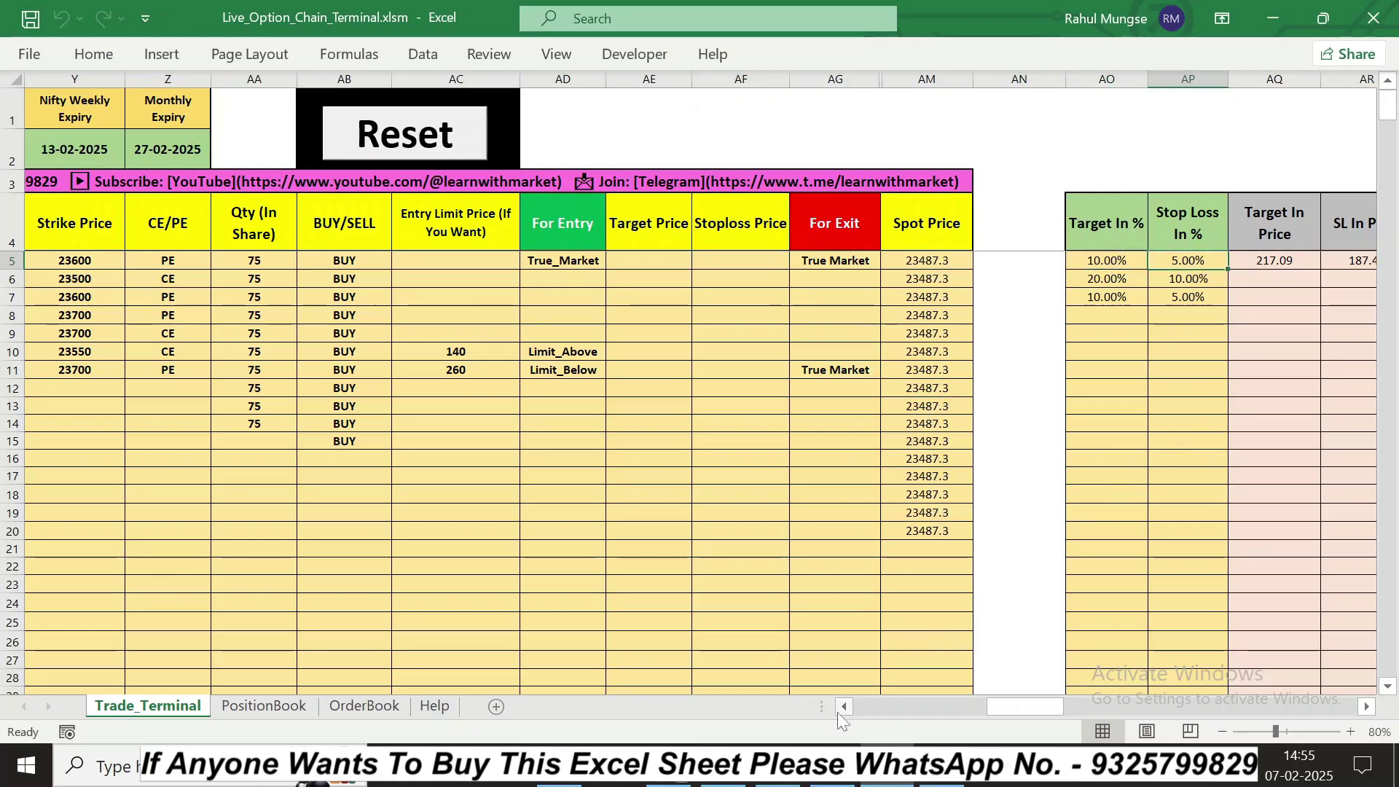
pyautogui.hscroll(-5, 837, 711)
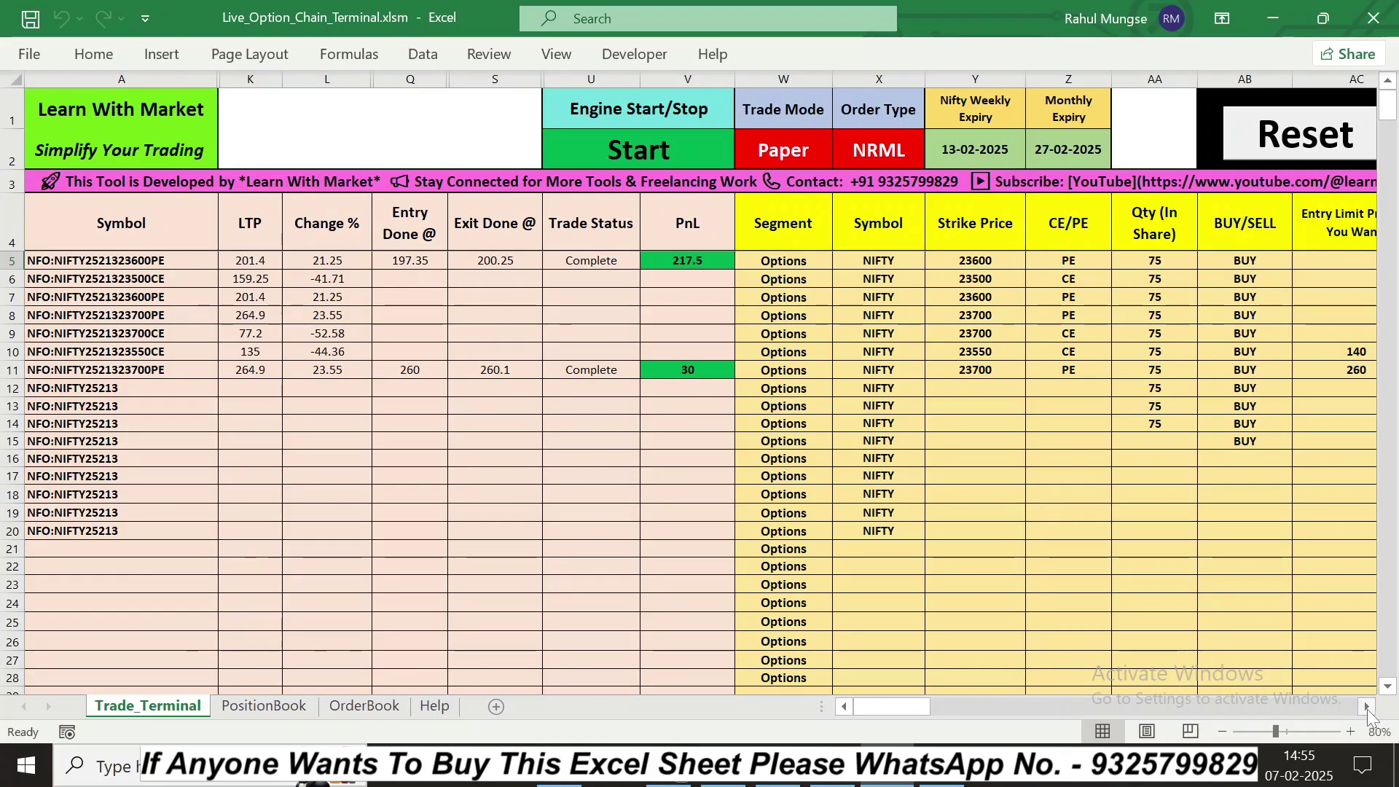
# Step: Delete row 10's 140 entry limit price and Limit_Above entry condition
pyautogui.hscroll(3, 1368, 714)
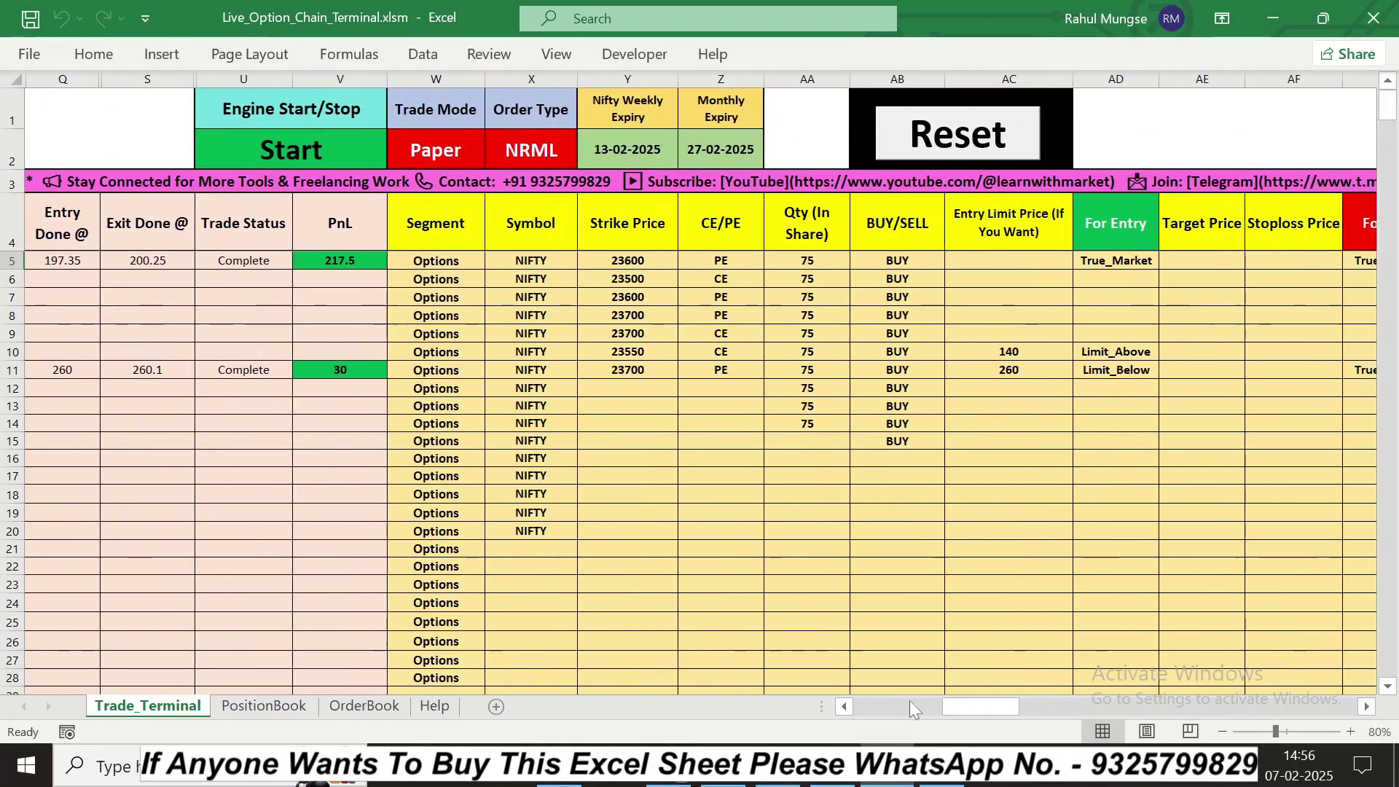
pyautogui.click(844, 707)
pyautogui.click(844, 707)
pyautogui.click(843, 707)
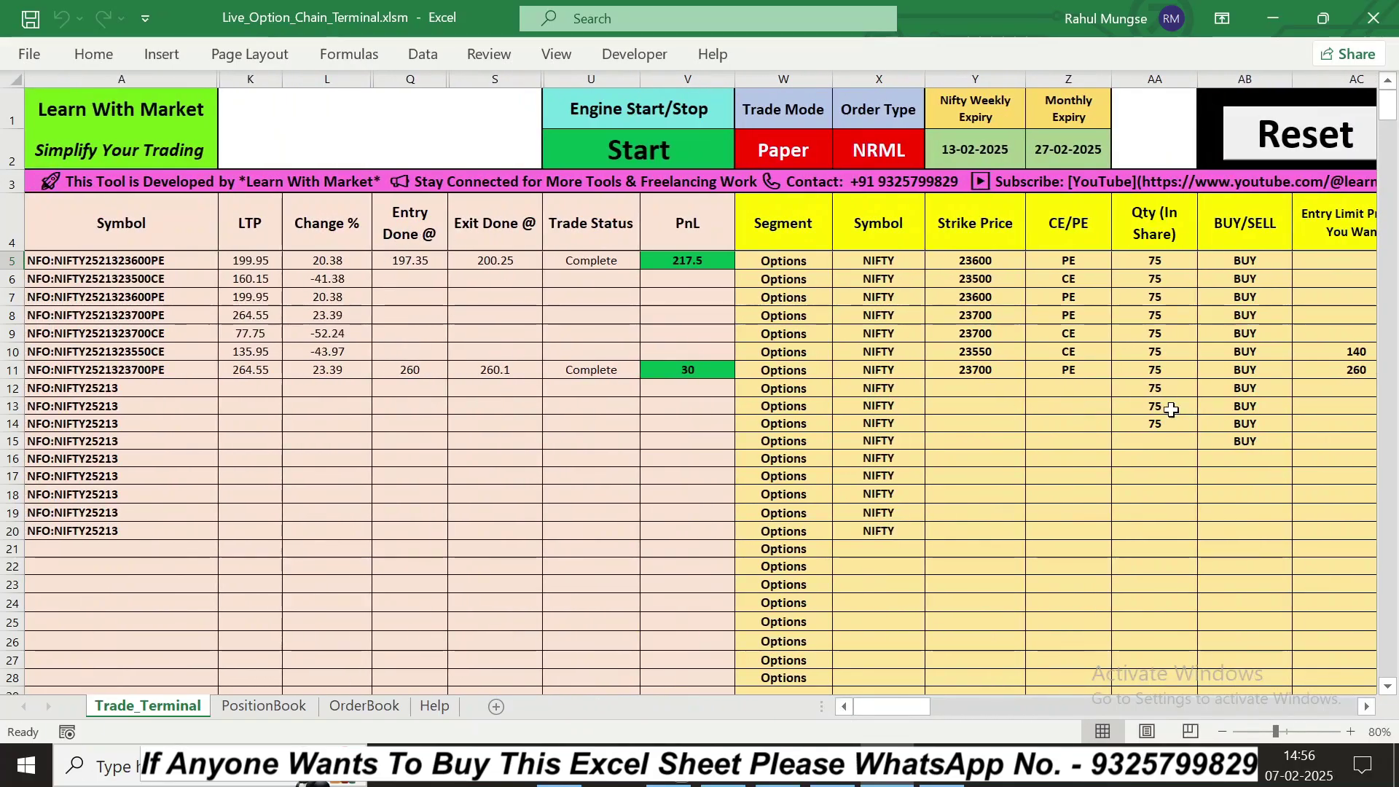
pyautogui.click(1367, 707)
pyautogui.click(1368, 707)
# Step: Move across to the target and stop-loss columns and select row 6's For Entry cell
pyautogui.click(1367, 707)
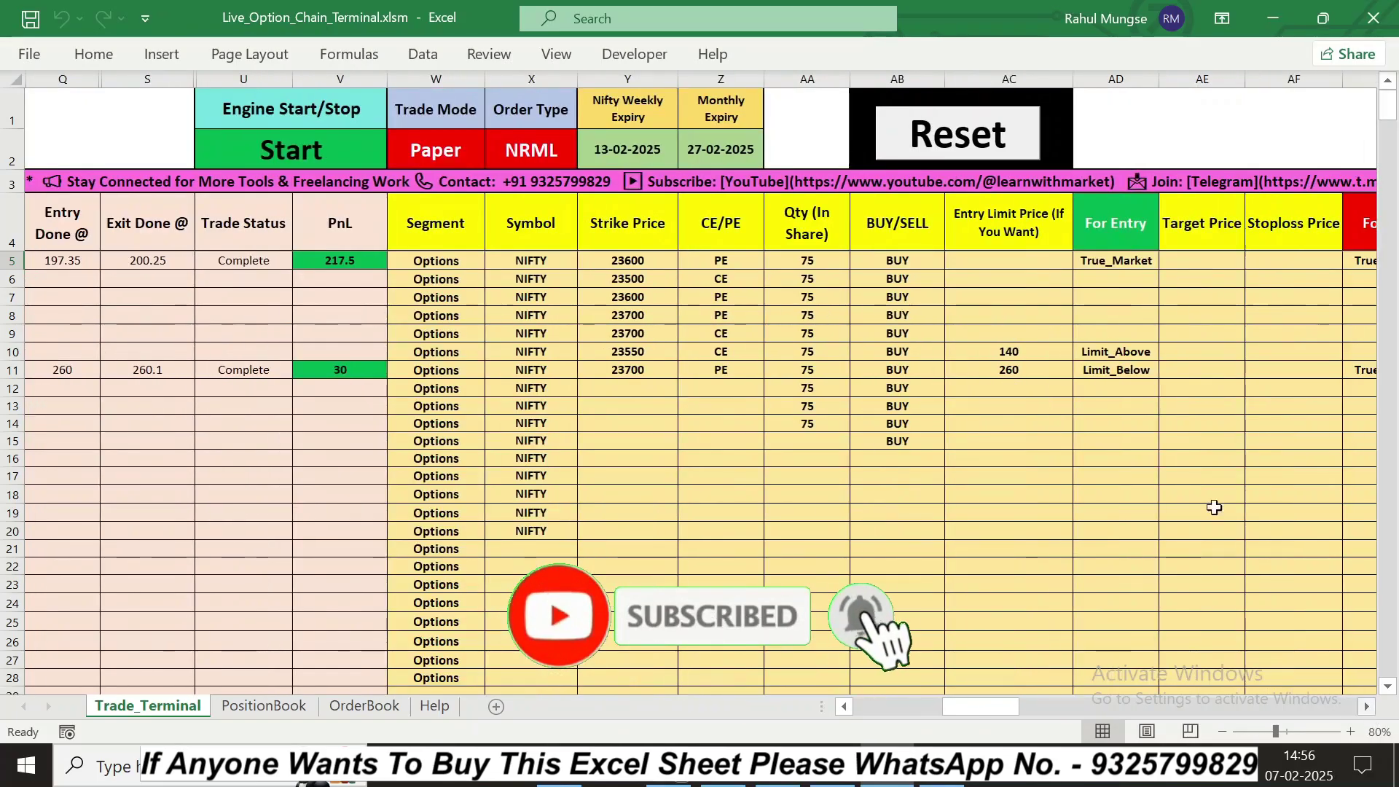
pyautogui.click(1076, 352)
pyautogui.press('Delete')
pyautogui.click(1032, 352)
pyautogui.press('Delete')
pyautogui.click(1367, 707)
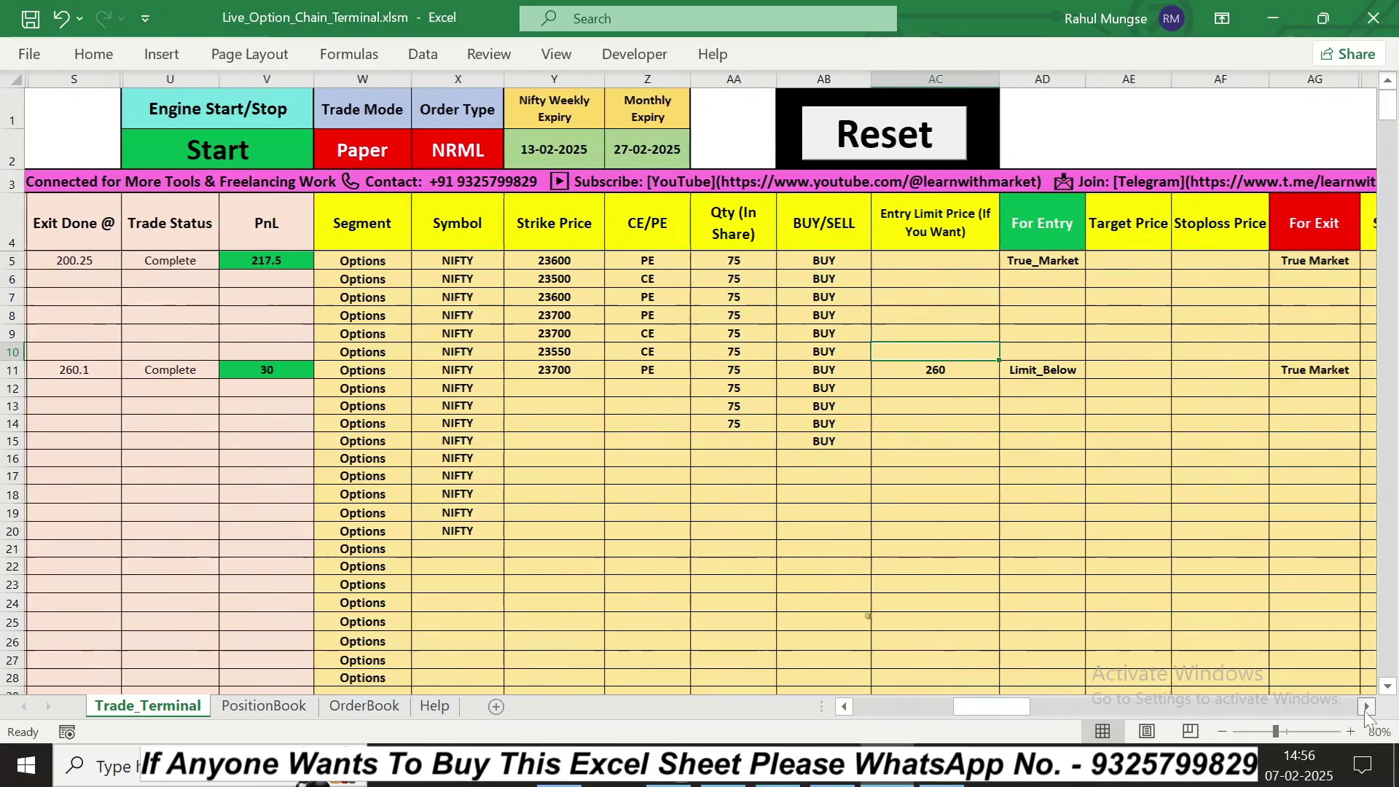
pyautogui.click(1368, 707)
pyautogui.click(1368, 707)
pyautogui.click(1368, 707)
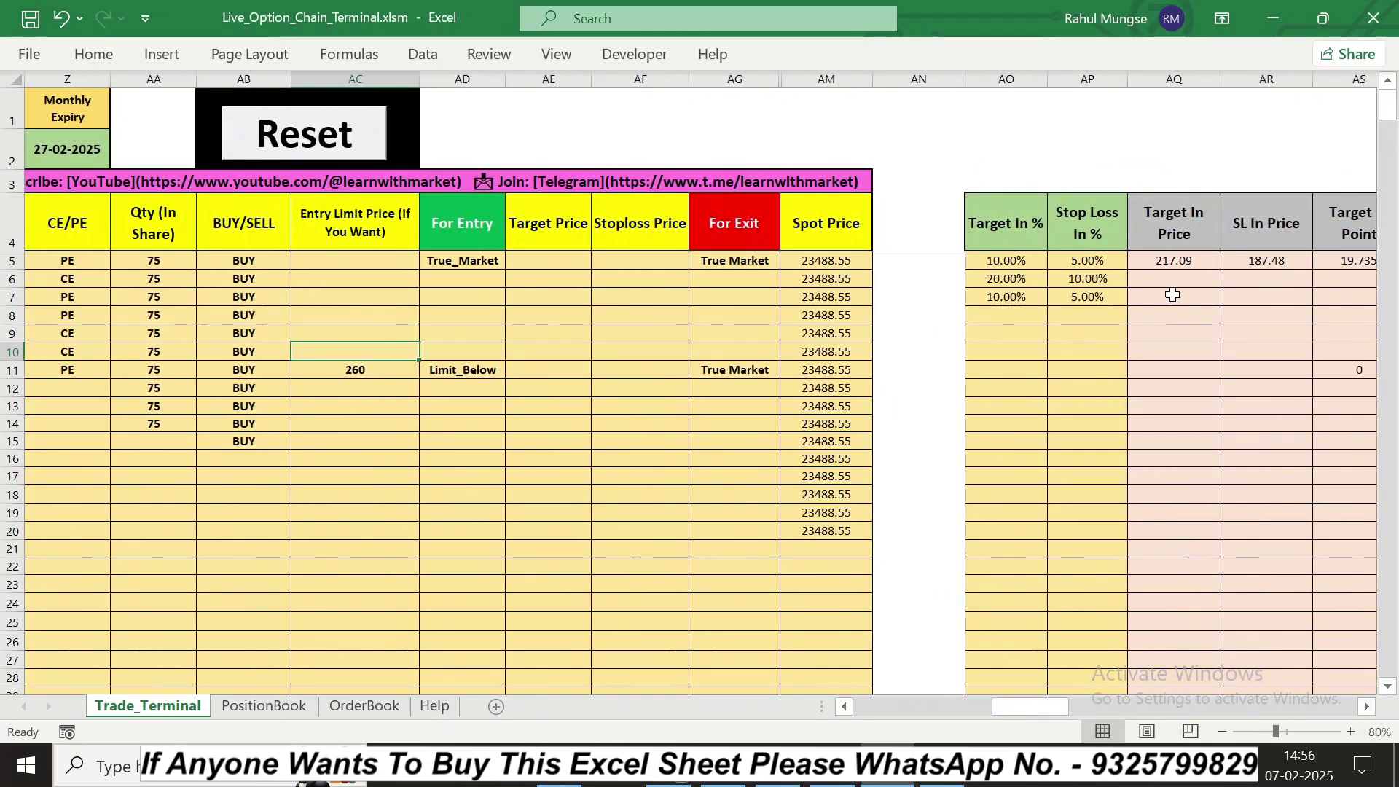
pyautogui.moveTo(1020, 711); pyautogui.dragTo(881, 707)
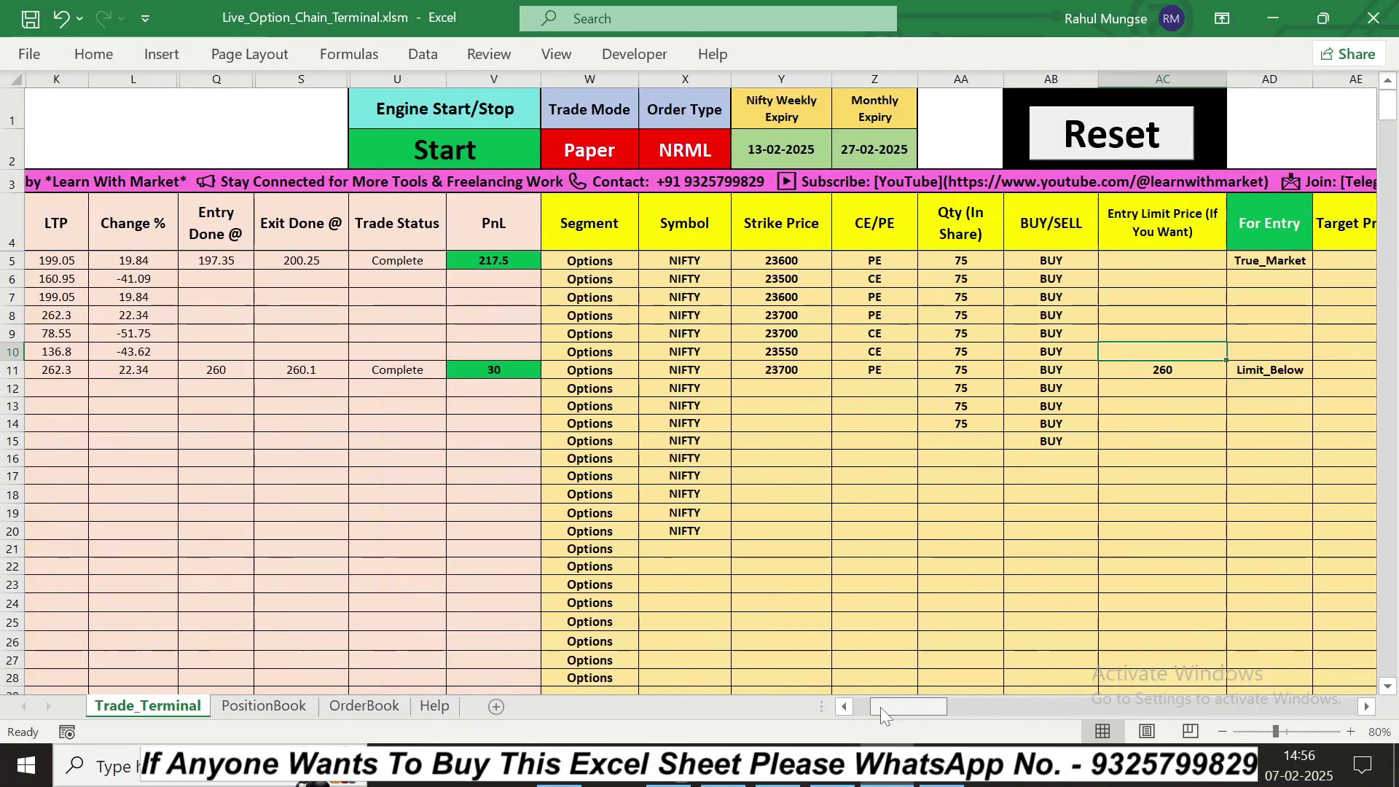
pyautogui.click(1249, 288)
# Step: Enter 100 as the Entry Done @ price in row 6 for the 23500 CE
pyautogui.click(1321, 282)
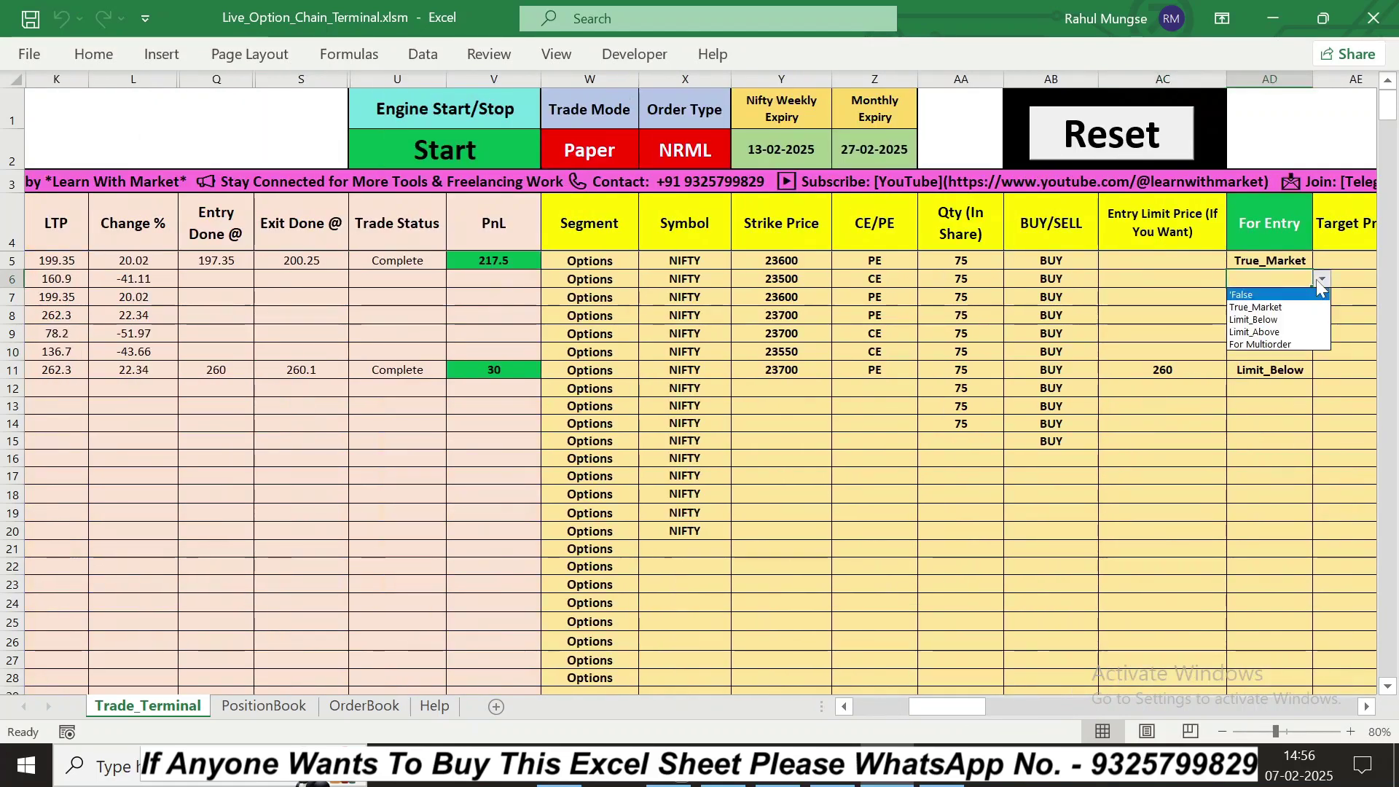
pyautogui.press('Escape')
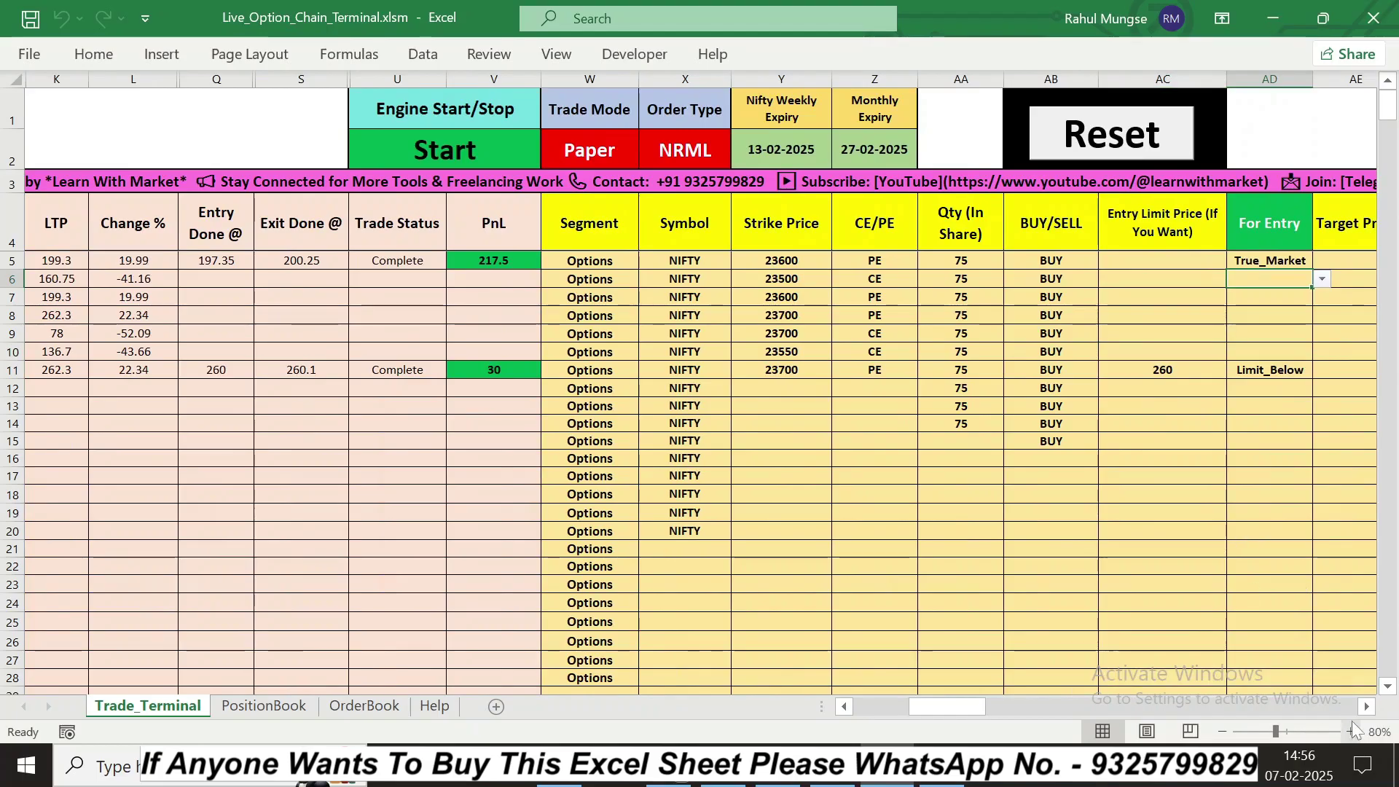
pyautogui.click(1367, 706)
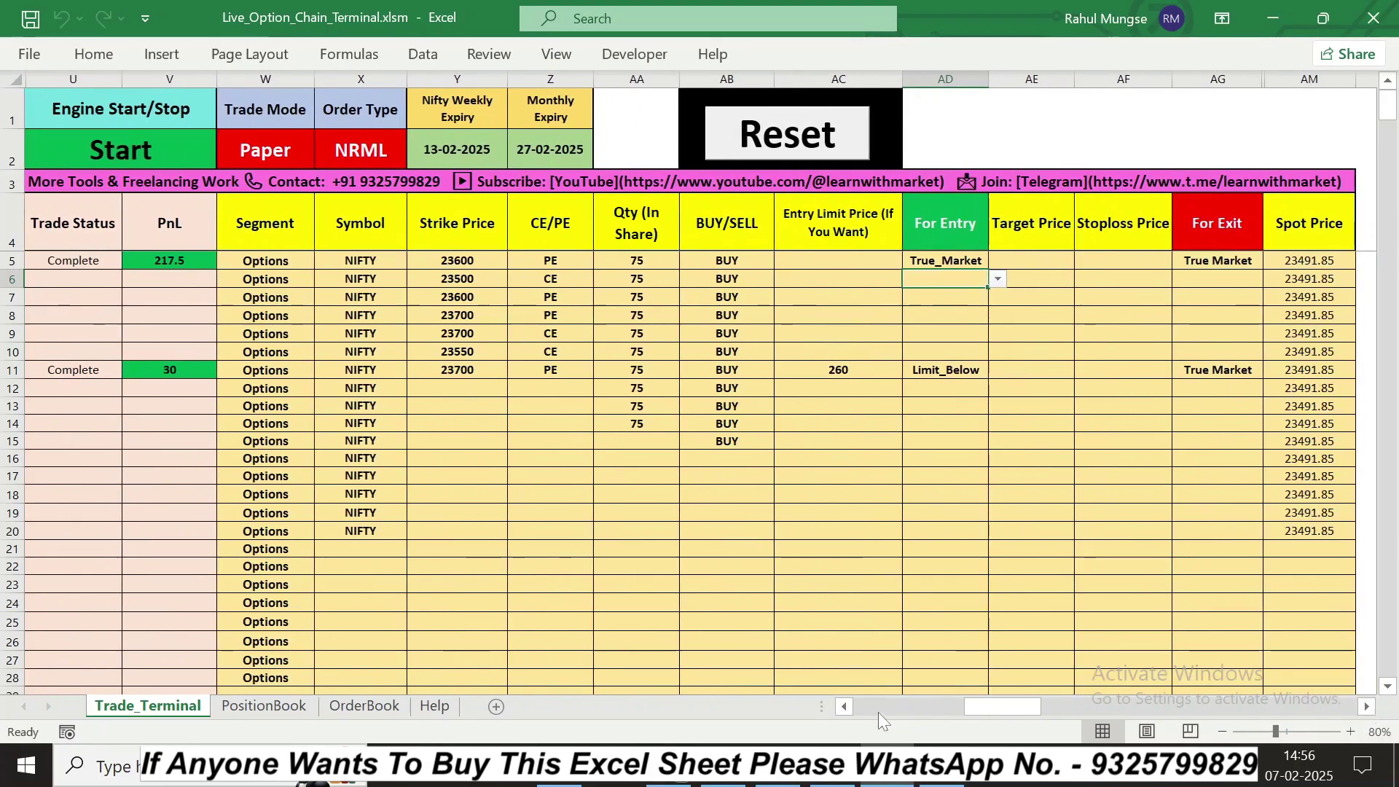
pyautogui.click(845, 706)
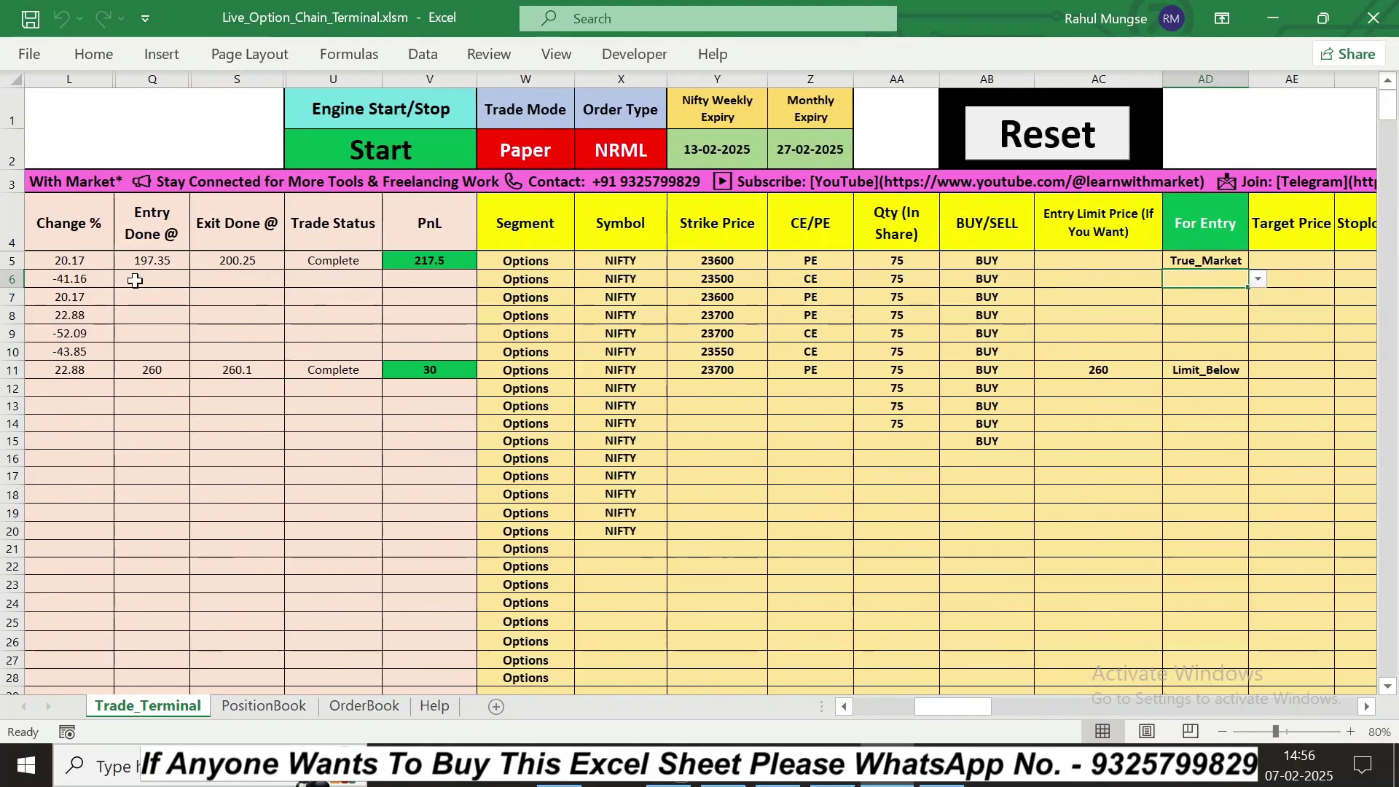
pyautogui.click(138, 279)
pyautogui.write('100')
pyautogui.press('Return')
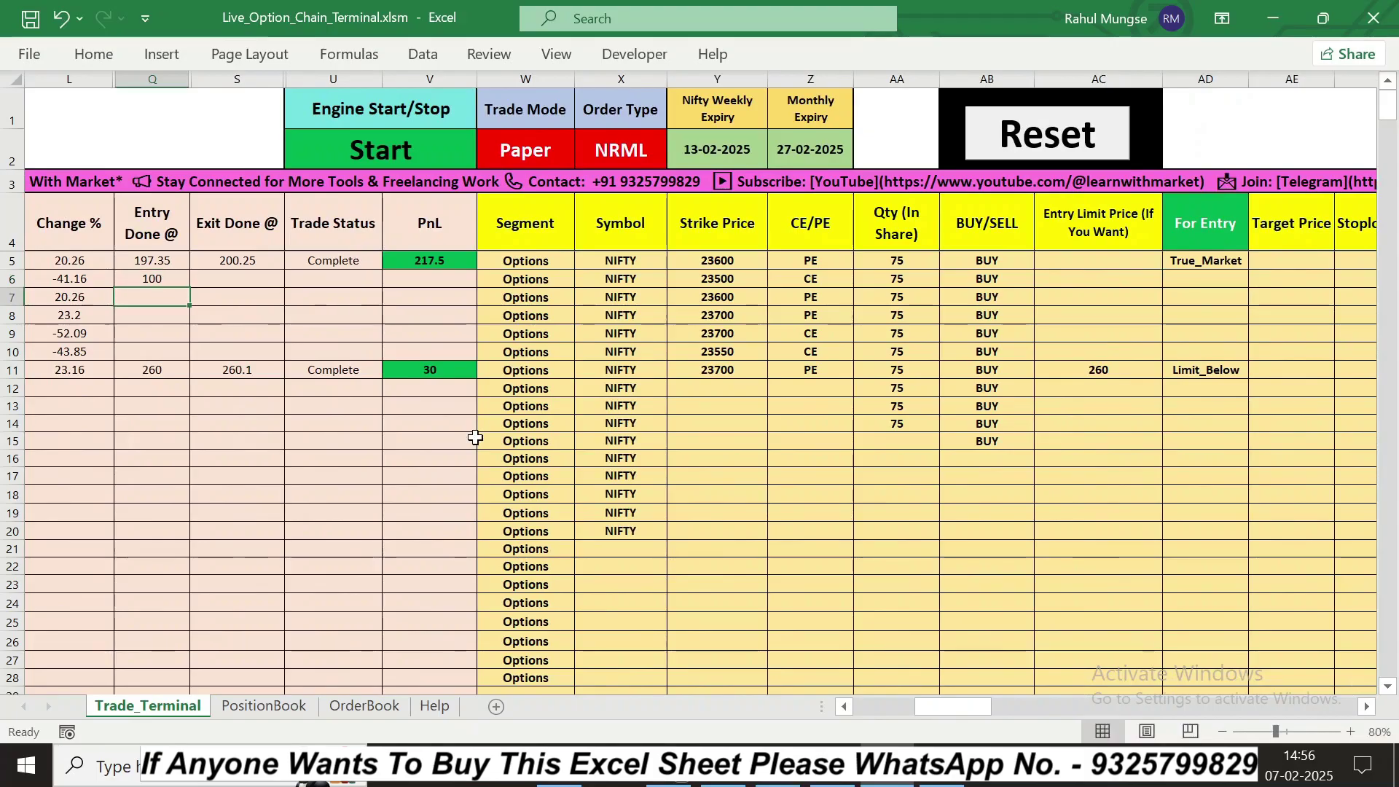
# Step: Set row 6's target percentage to 10 and stop-loss percentage to 5
pyautogui.hscroll(7, 1369, 707)
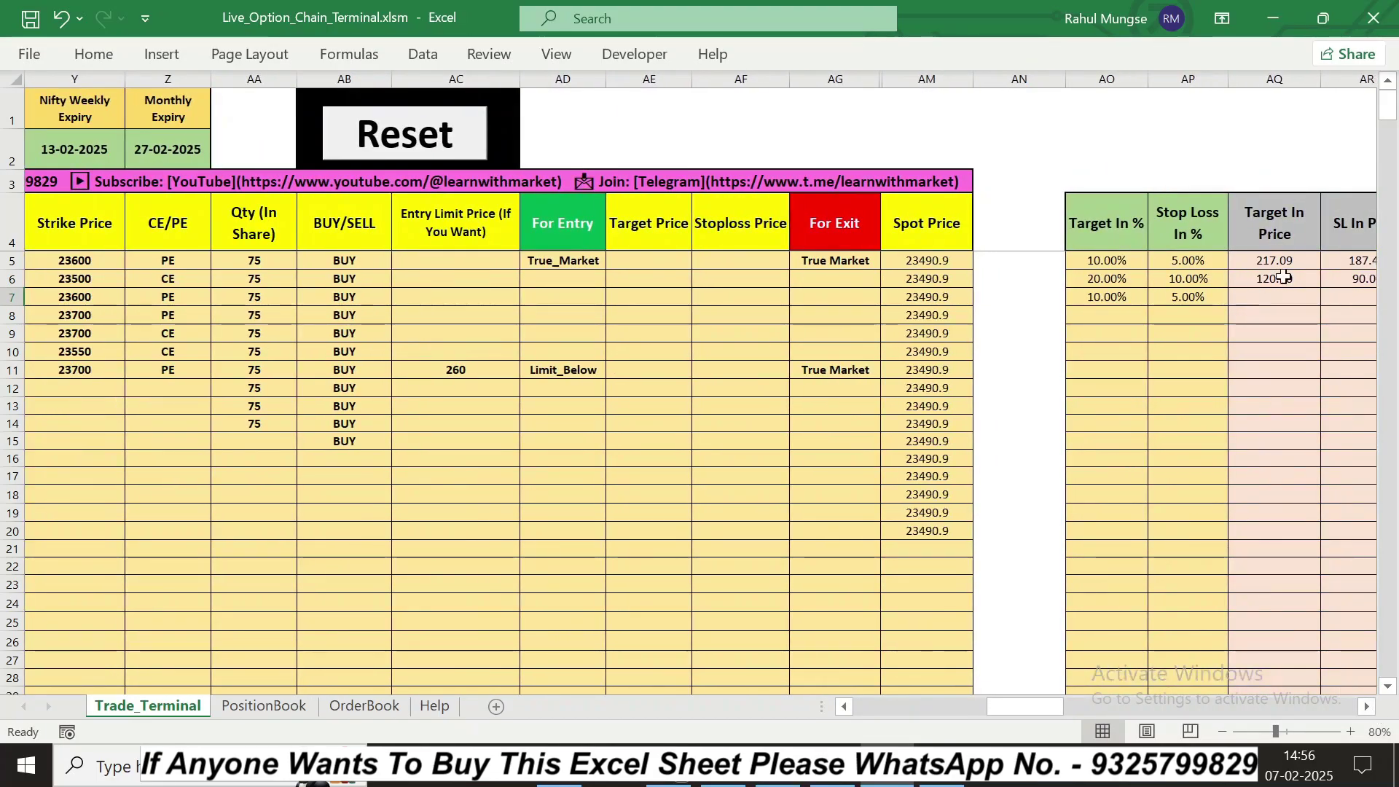
pyautogui.click(1280, 276)
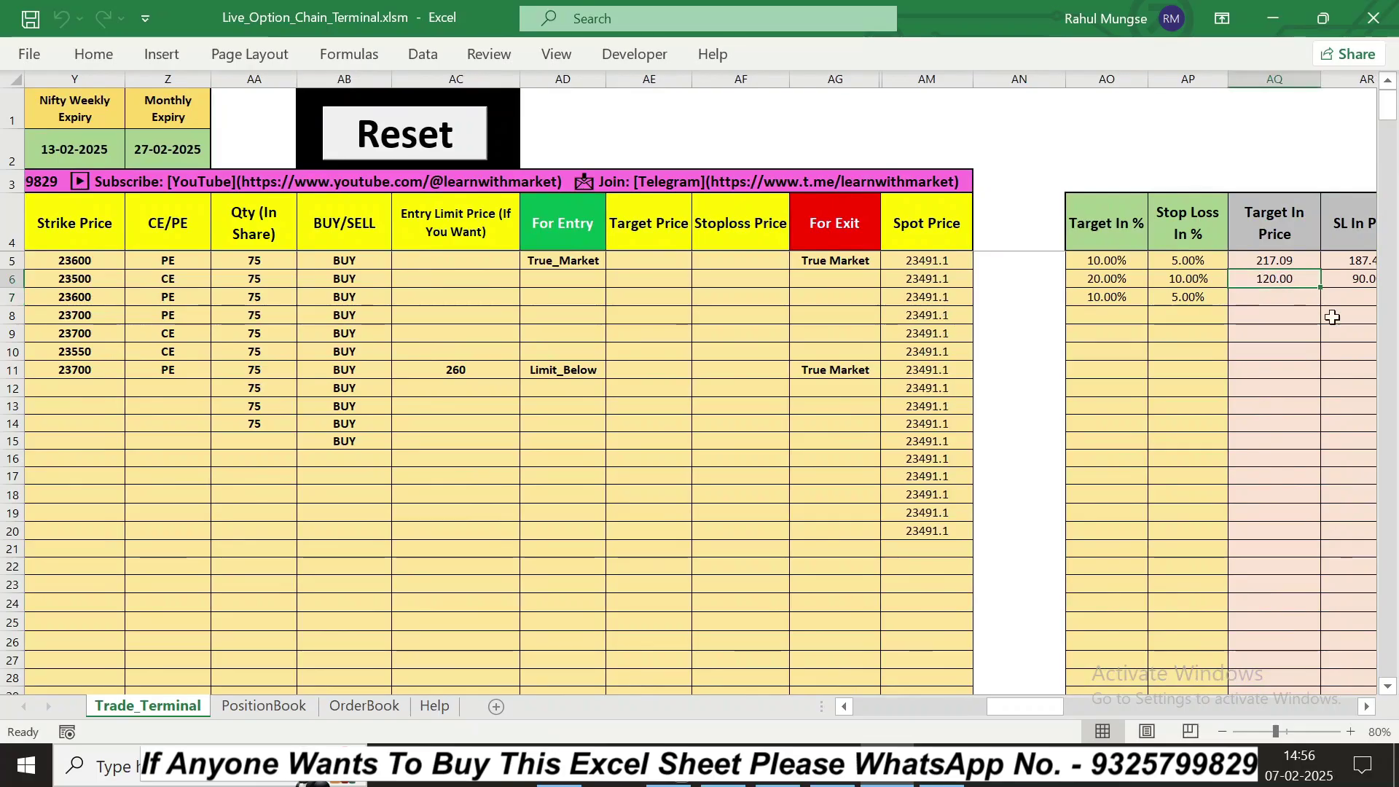
pyautogui.click(1089, 278)
pyautogui.write('10')
pyautogui.hotkey('ctrl', 'Return')
pyautogui.press('Return')
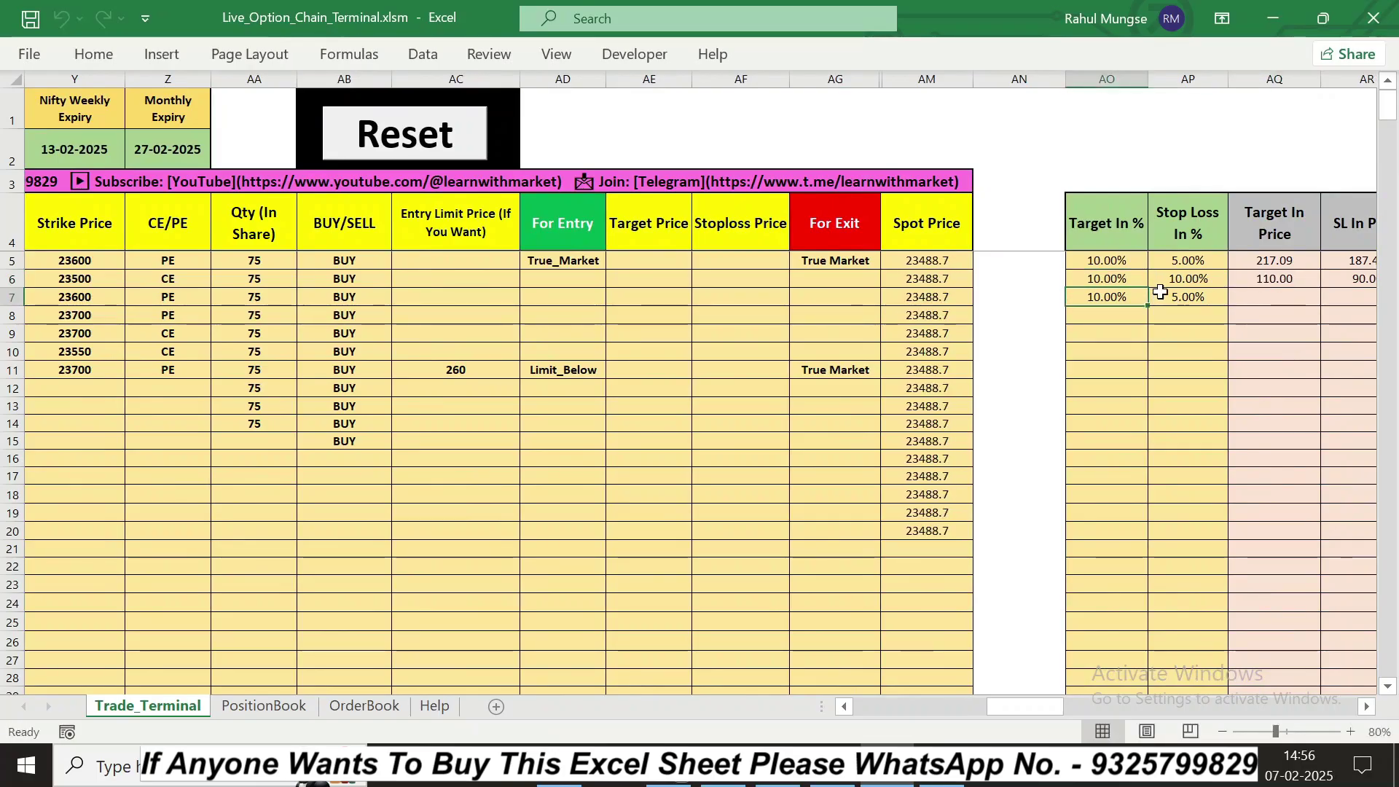
pyautogui.click(1279, 276)
pyautogui.click(1360, 278)
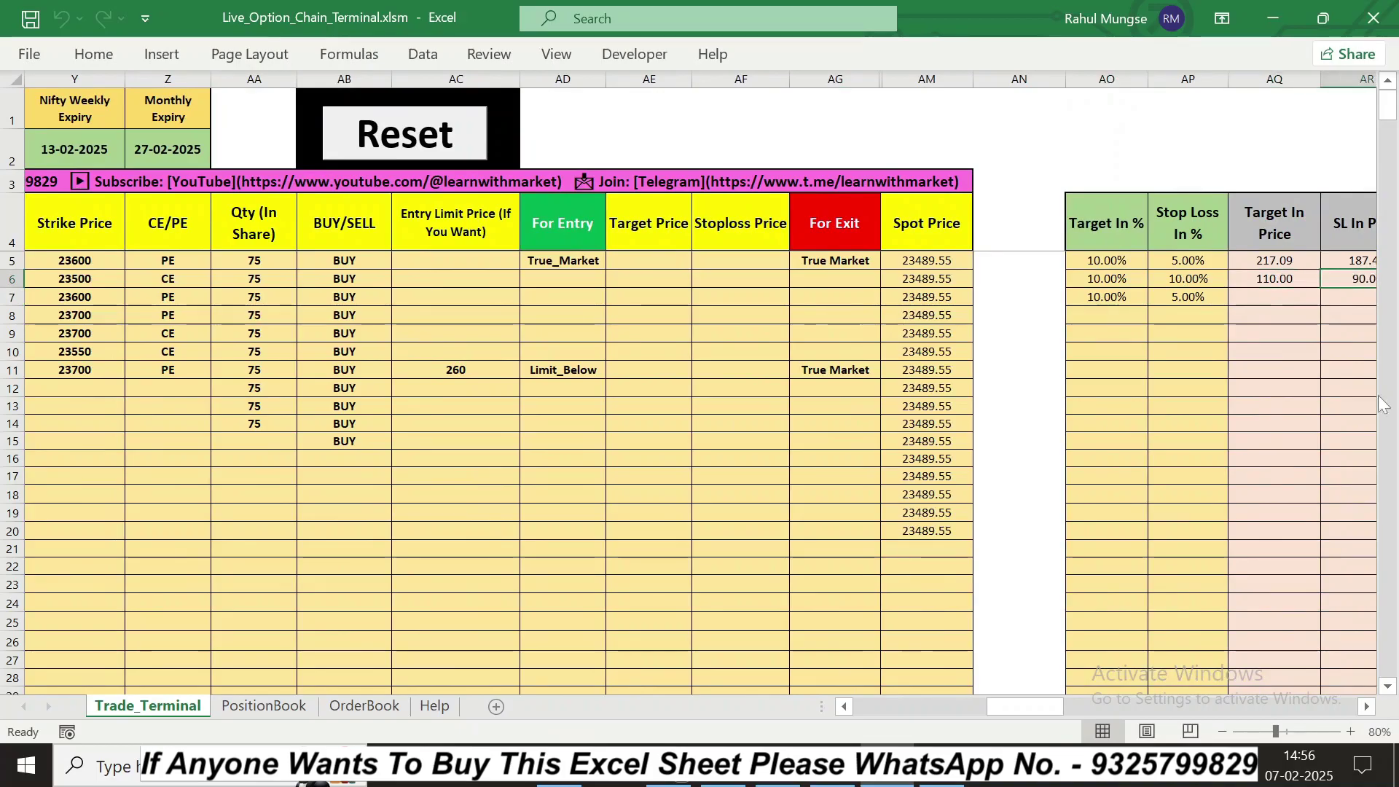
pyautogui.click(1188, 278)
pyautogui.write('5')
pyautogui.press('Return')
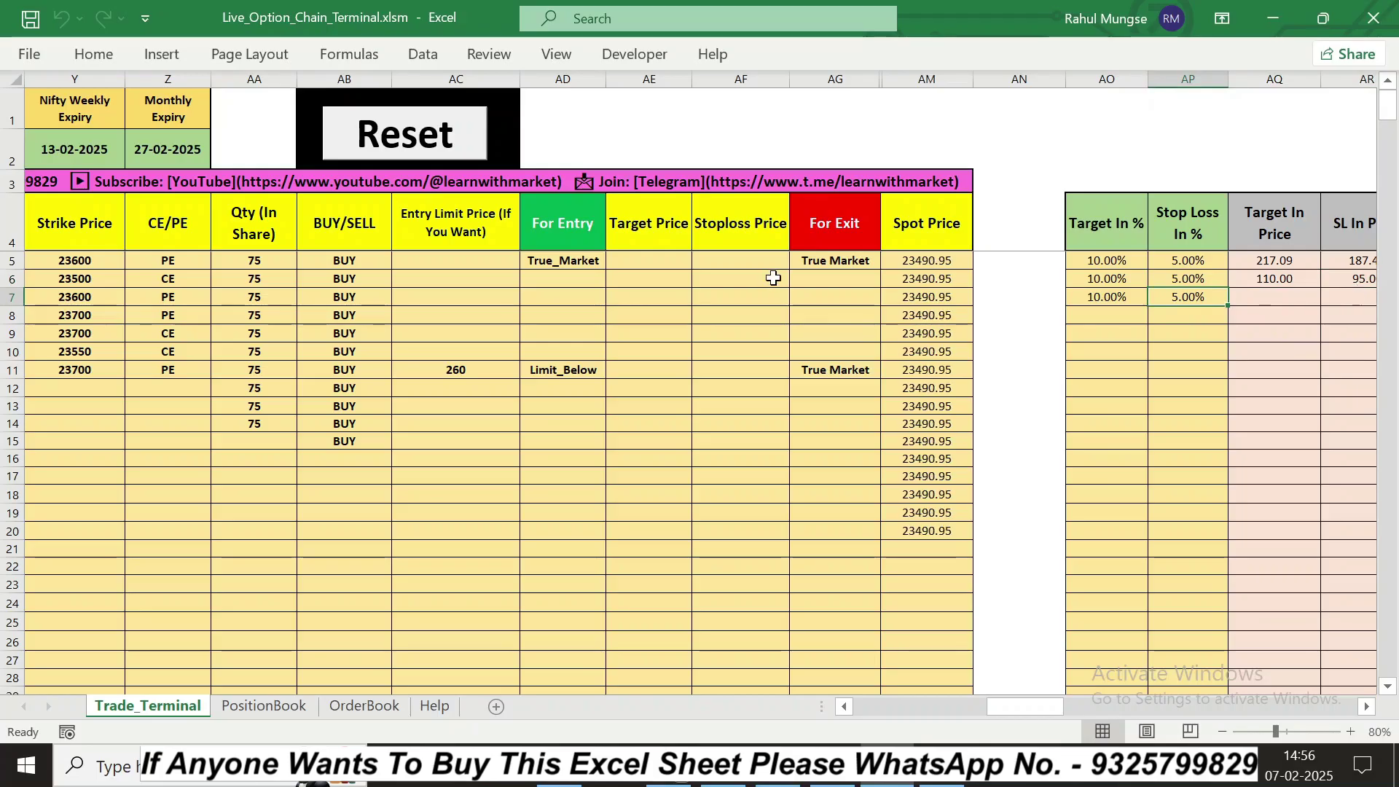
# Step: Link Target Price to =AQ6 (110.00) and Stoploss Price to =AR6 (95.00)
pyautogui.click(644, 278)
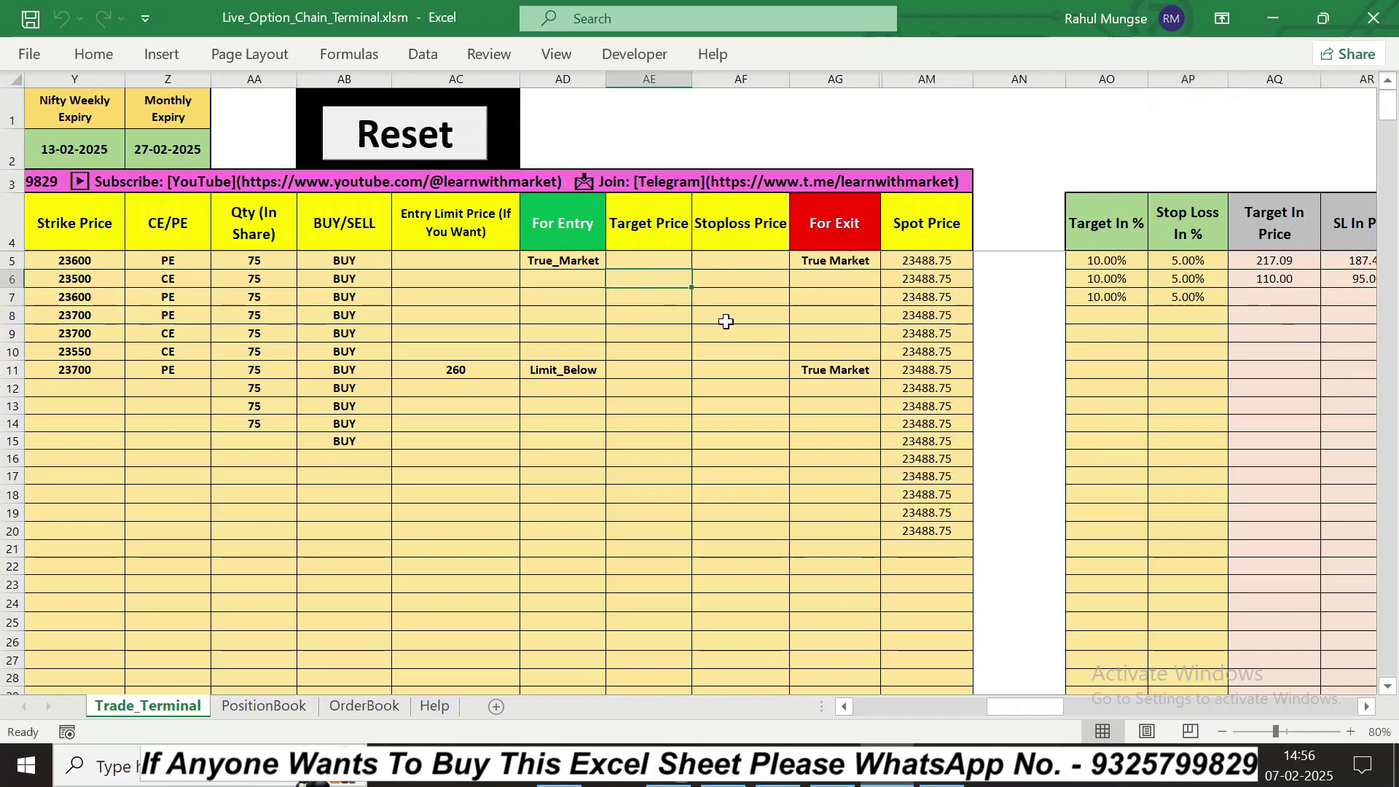
pyautogui.write('=')
pyautogui.click(1272, 280)
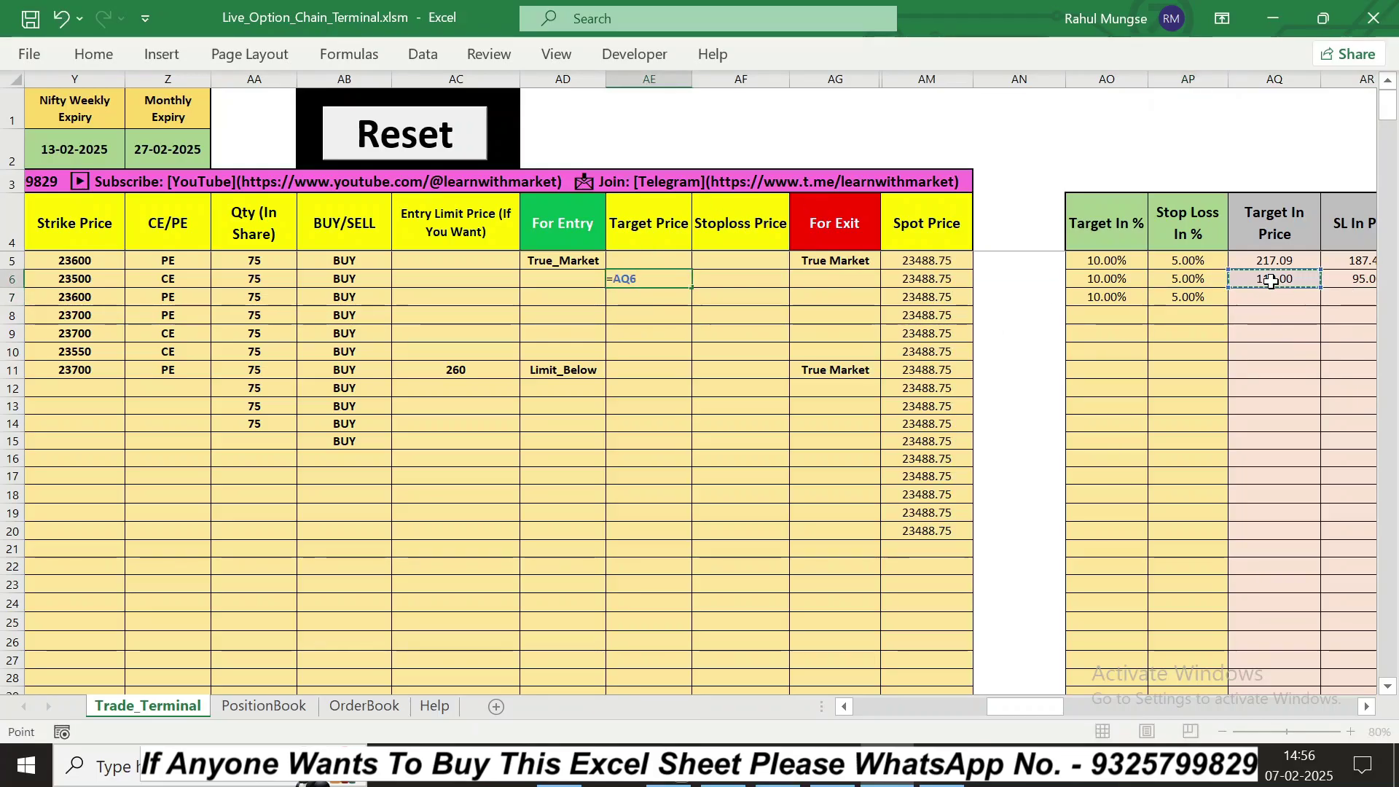
pyautogui.press('Return')
pyautogui.click(708, 281)
pyautogui.write('=')
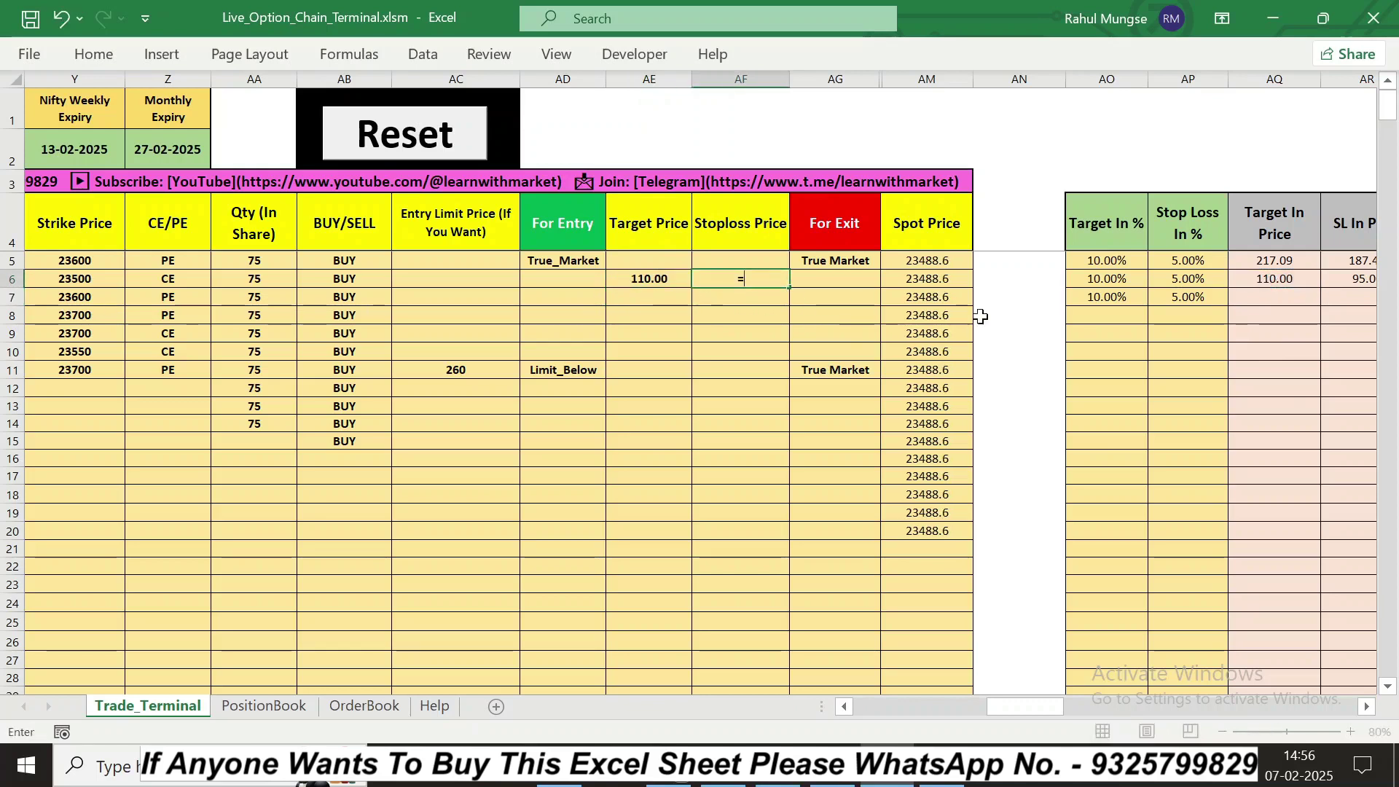
pyautogui.click(1357, 281)
pyautogui.press('Return')
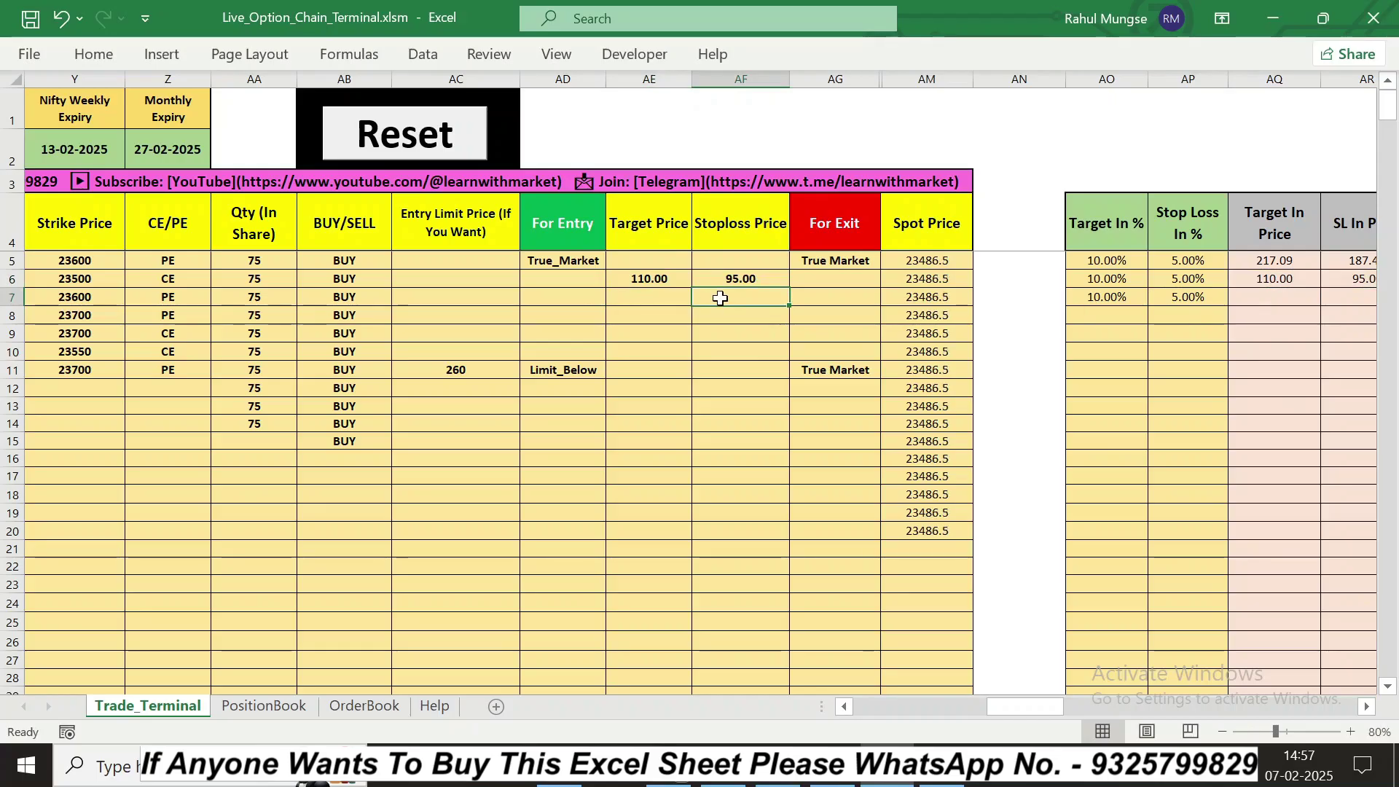
# Step: Clear the 100 Entry Done @ price from row 6
pyautogui.click(842, 705)
pyautogui.click(842, 705)
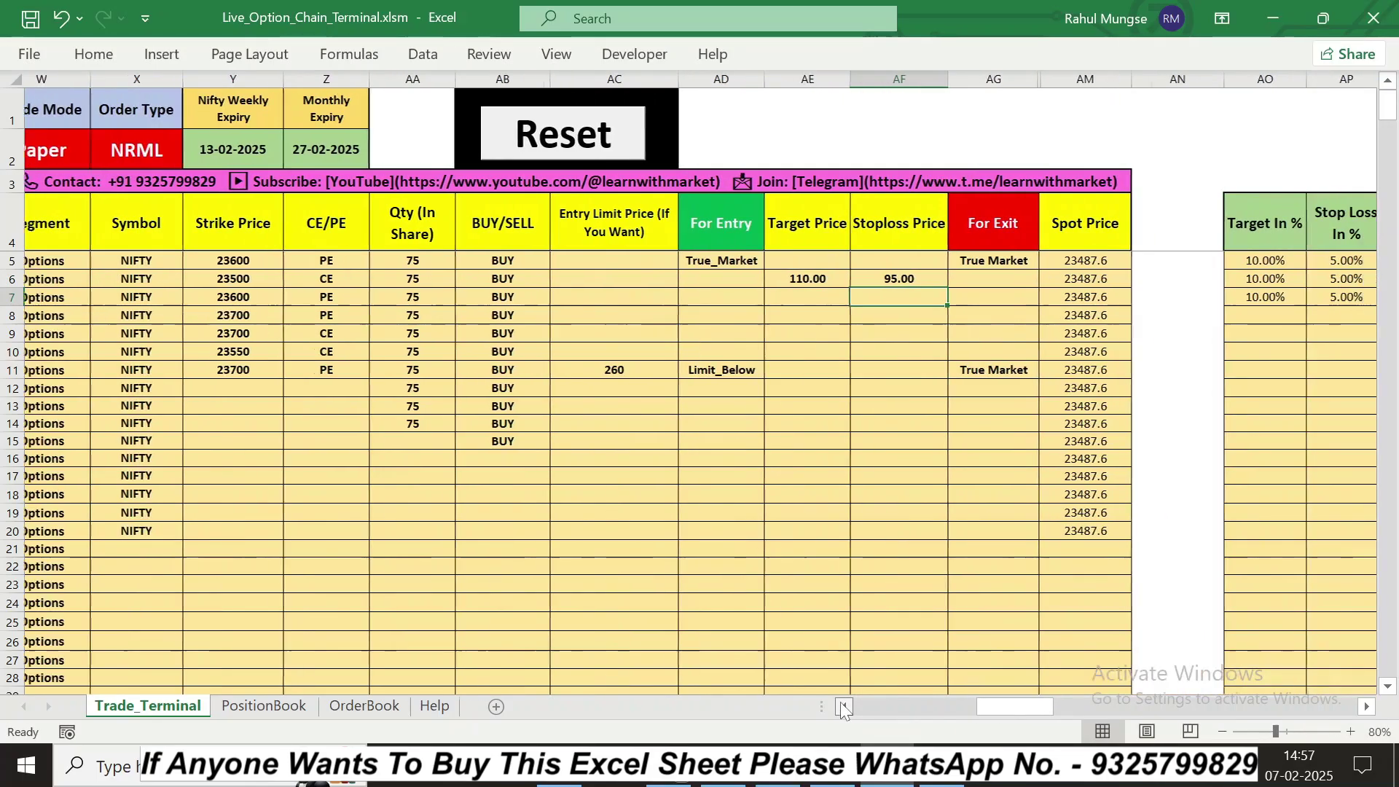
pyautogui.click(842, 705)
pyautogui.click(434, 277)
pyautogui.press('Delete')
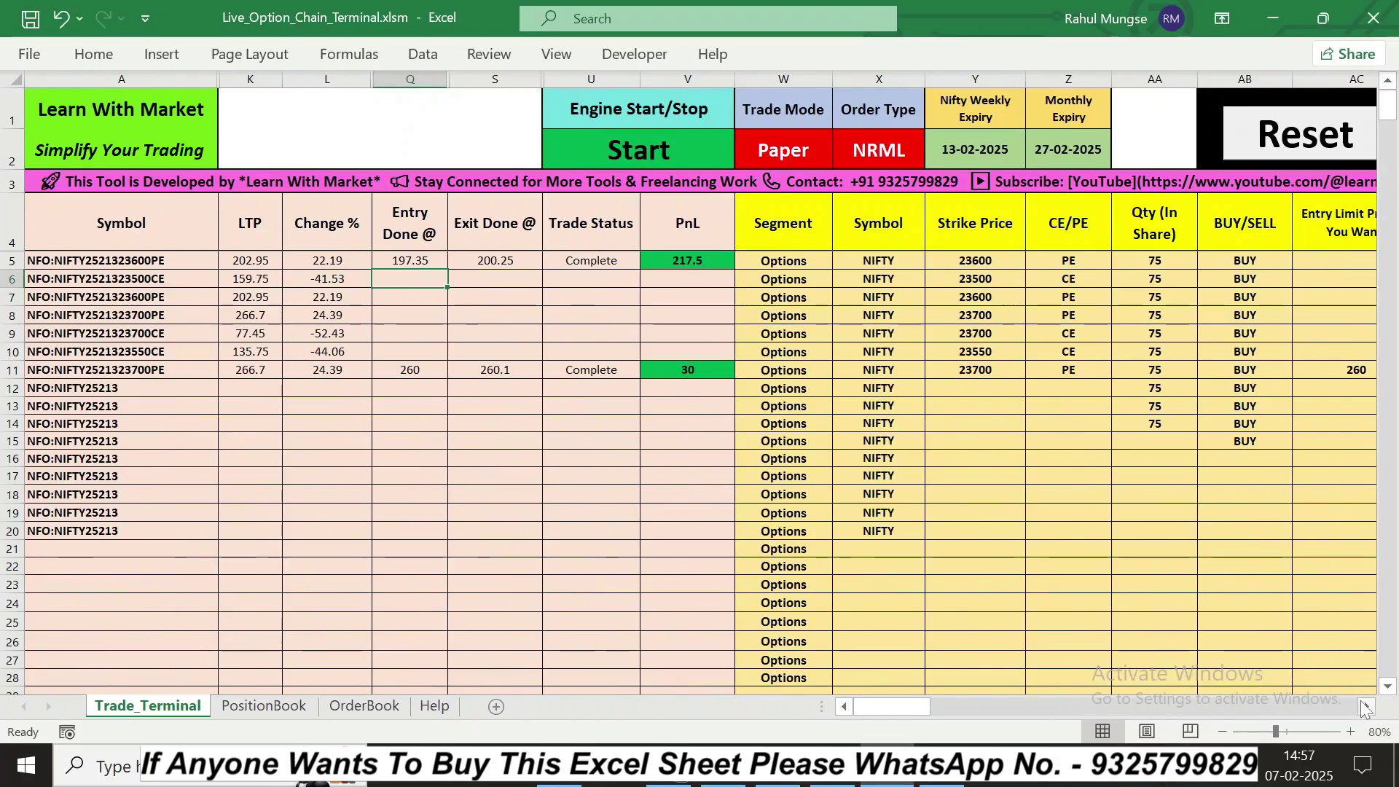
# Step: Choose True_Market as row 6's entry condition, activating the 23500 CE trade at 156.45
pyautogui.click(1366, 706)
pyautogui.click(1366, 705)
pyautogui.click(1366, 707)
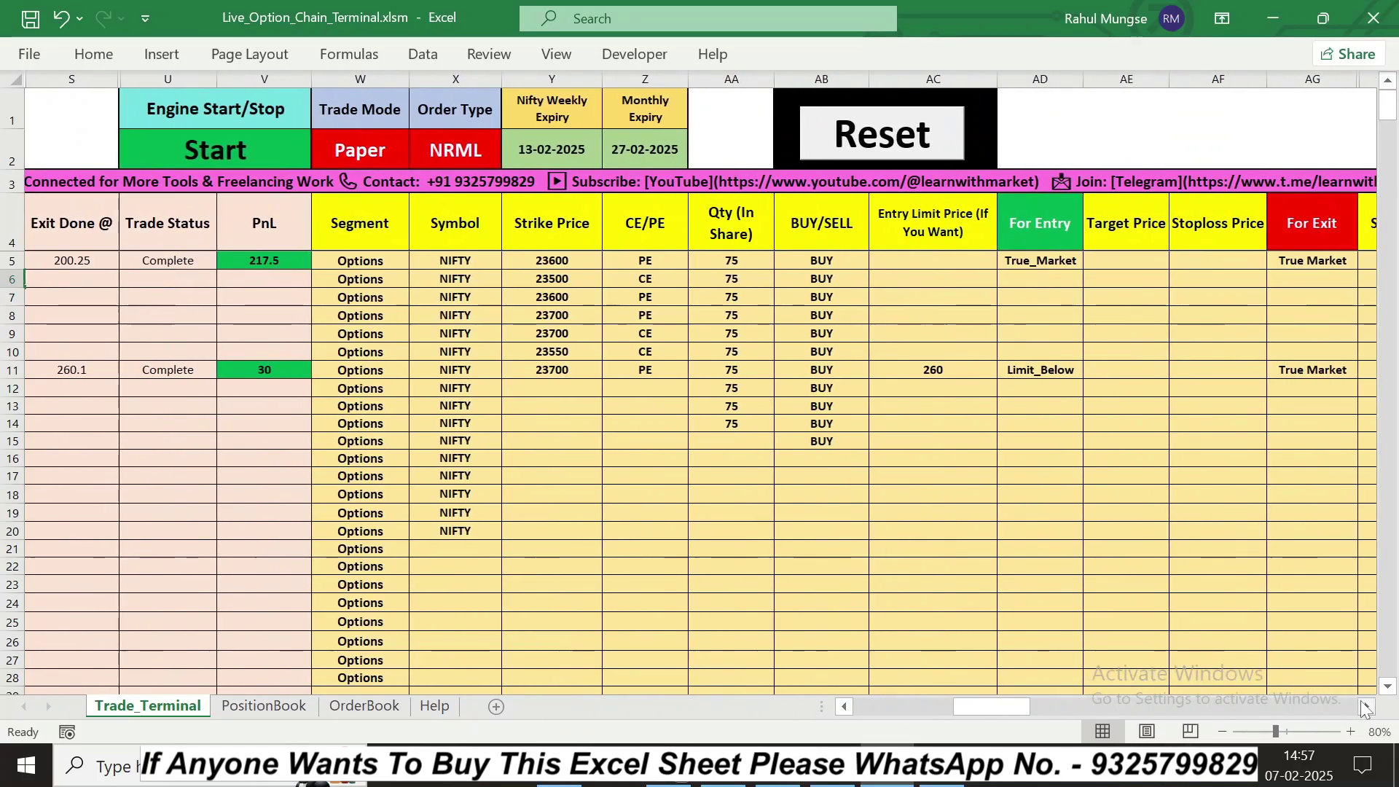
pyautogui.click(1365, 707)
pyautogui.click(1366, 707)
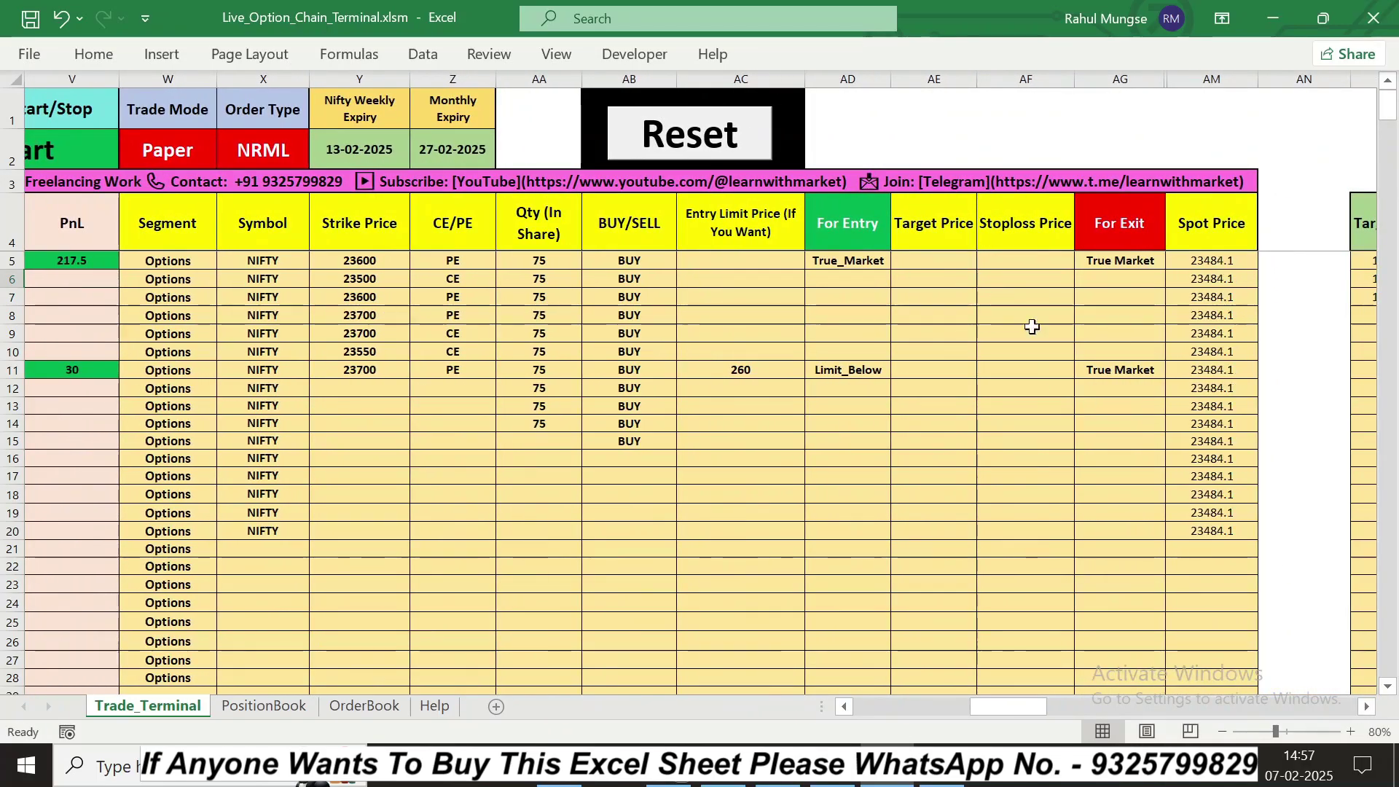
pyautogui.click(853, 703)
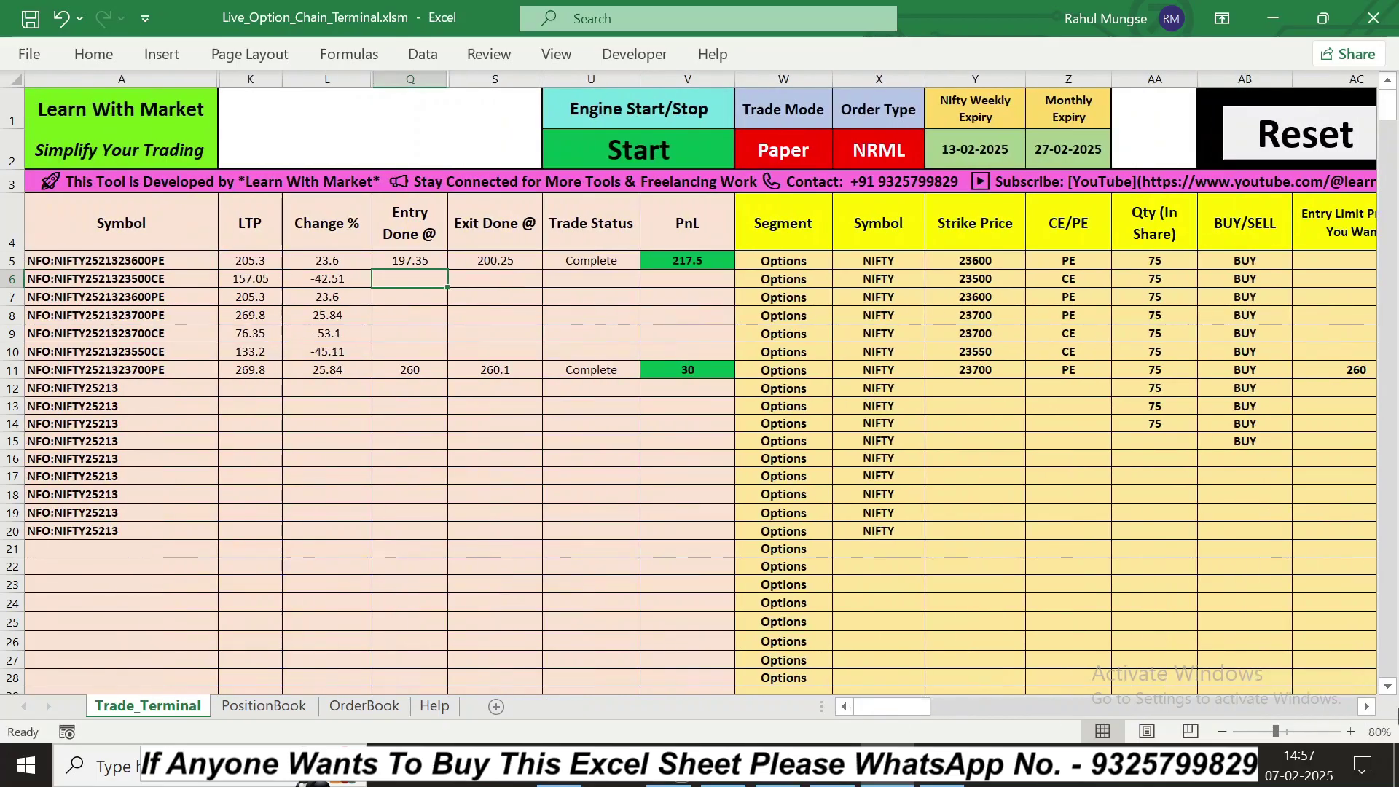
pyautogui.click(1366, 707)
pyautogui.click(1272, 280)
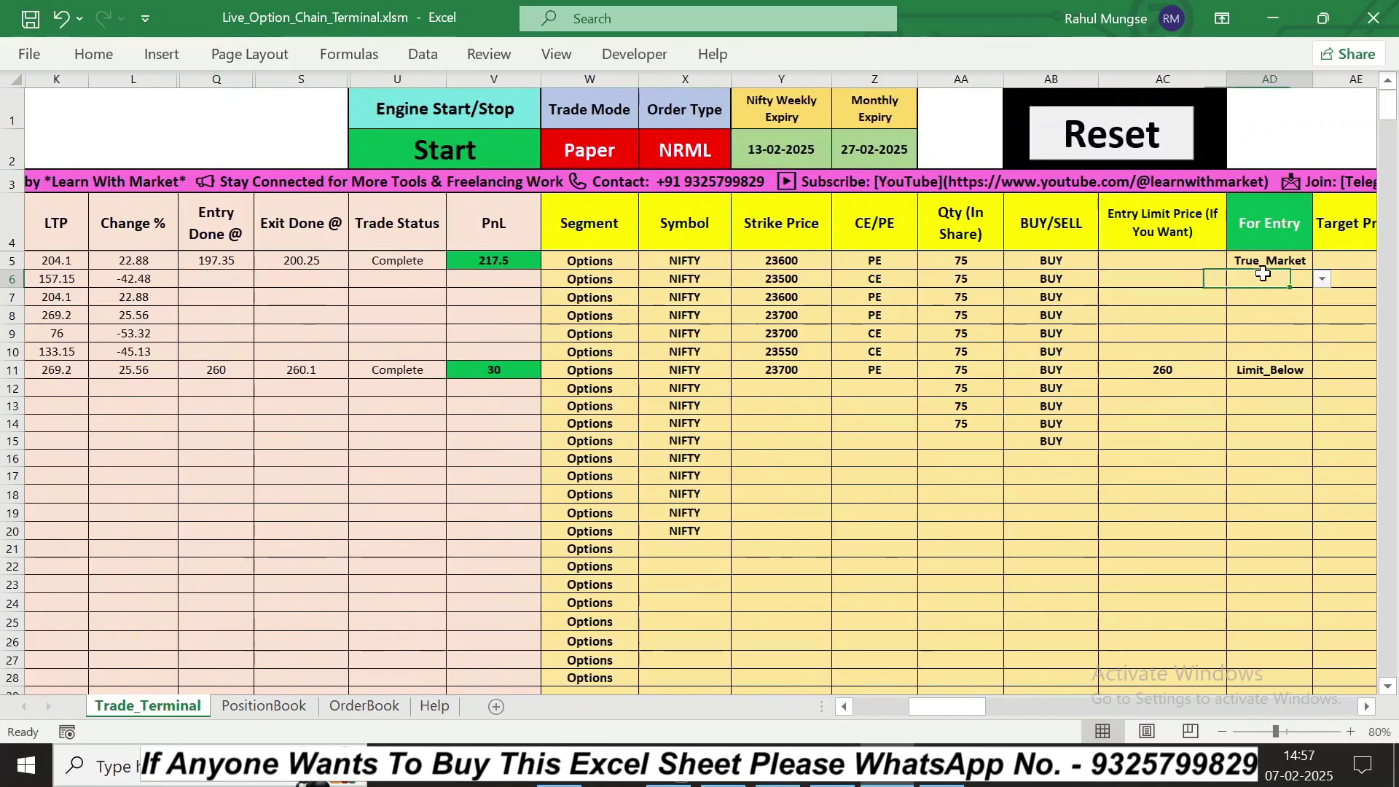
pyautogui.click(1322, 279)
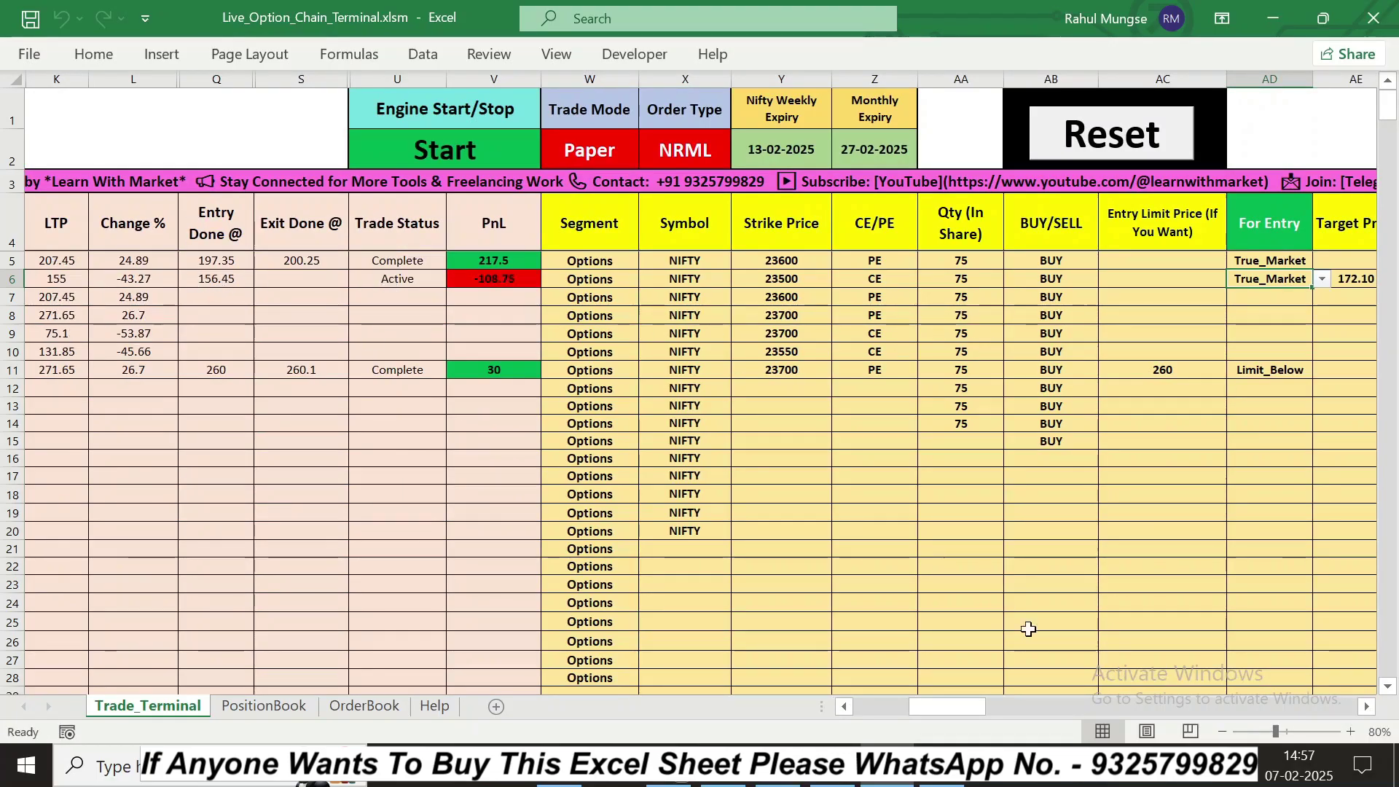
pyautogui.hscroll(4, 1166, 510)
pyautogui.click(1033, 296)
pyautogui.click(1231, 286)
# Step: Pick Target & SL as row 6's exit mode and check the cell's Data Validation list
pyautogui.click(1273, 279)
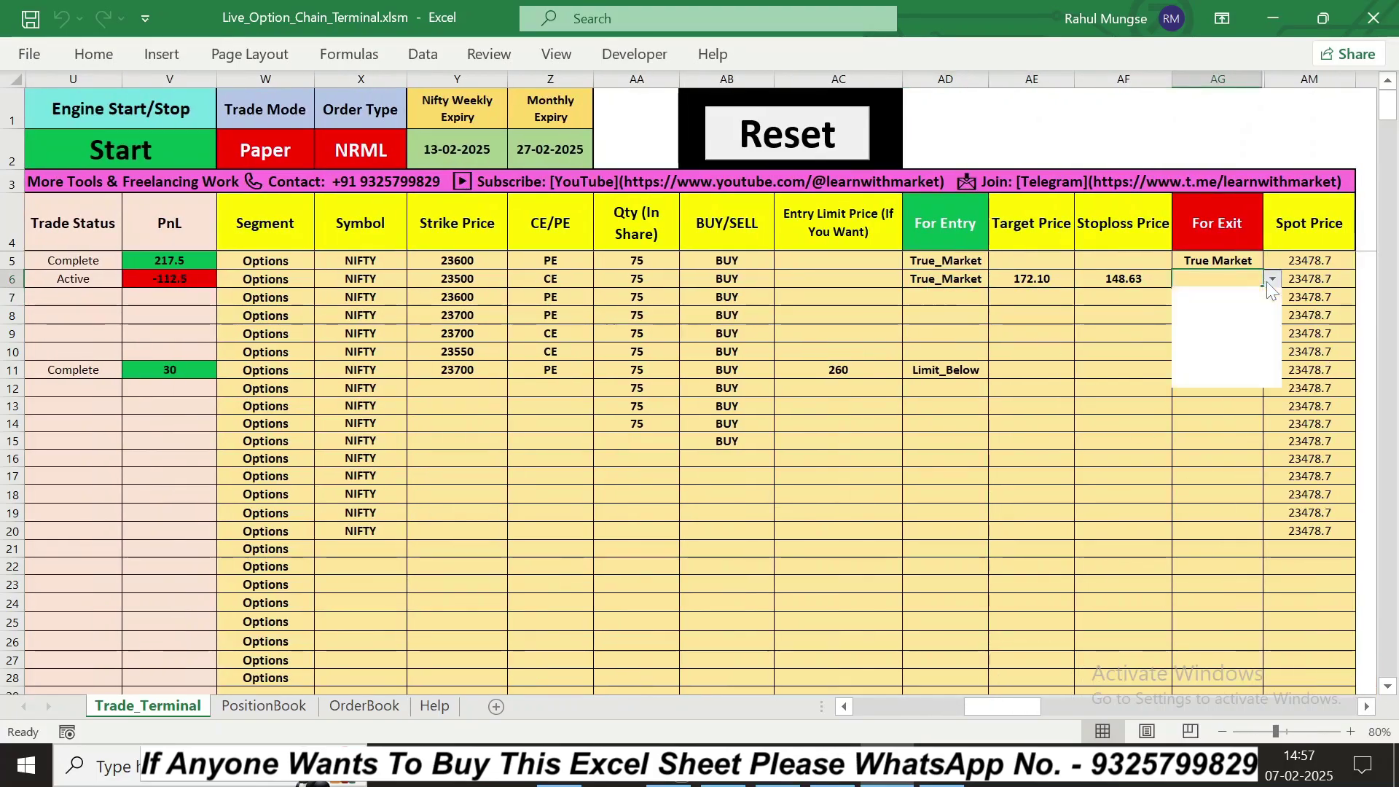
pyautogui.click(1208, 333)
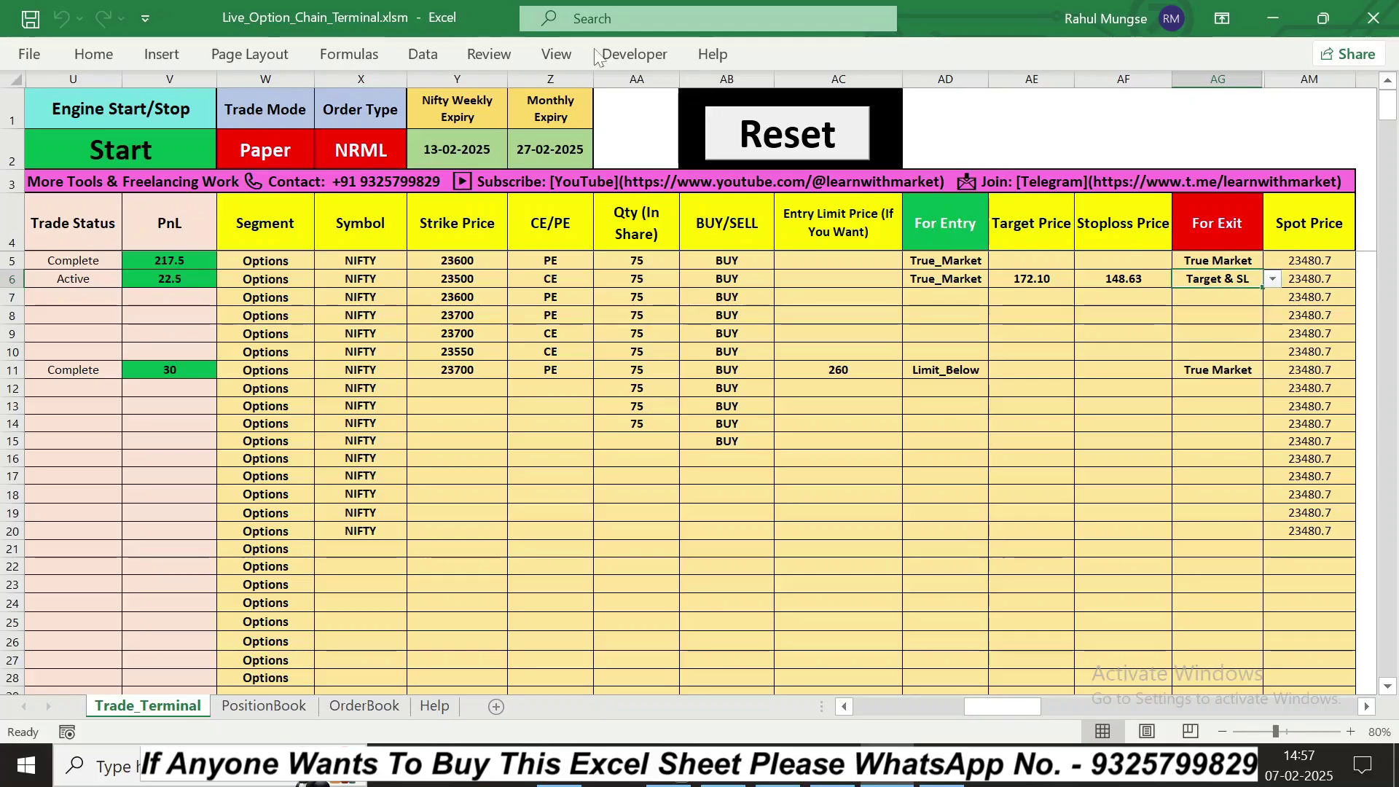
pyautogui.click(422, 54)
pyautogui.click(879, 135)
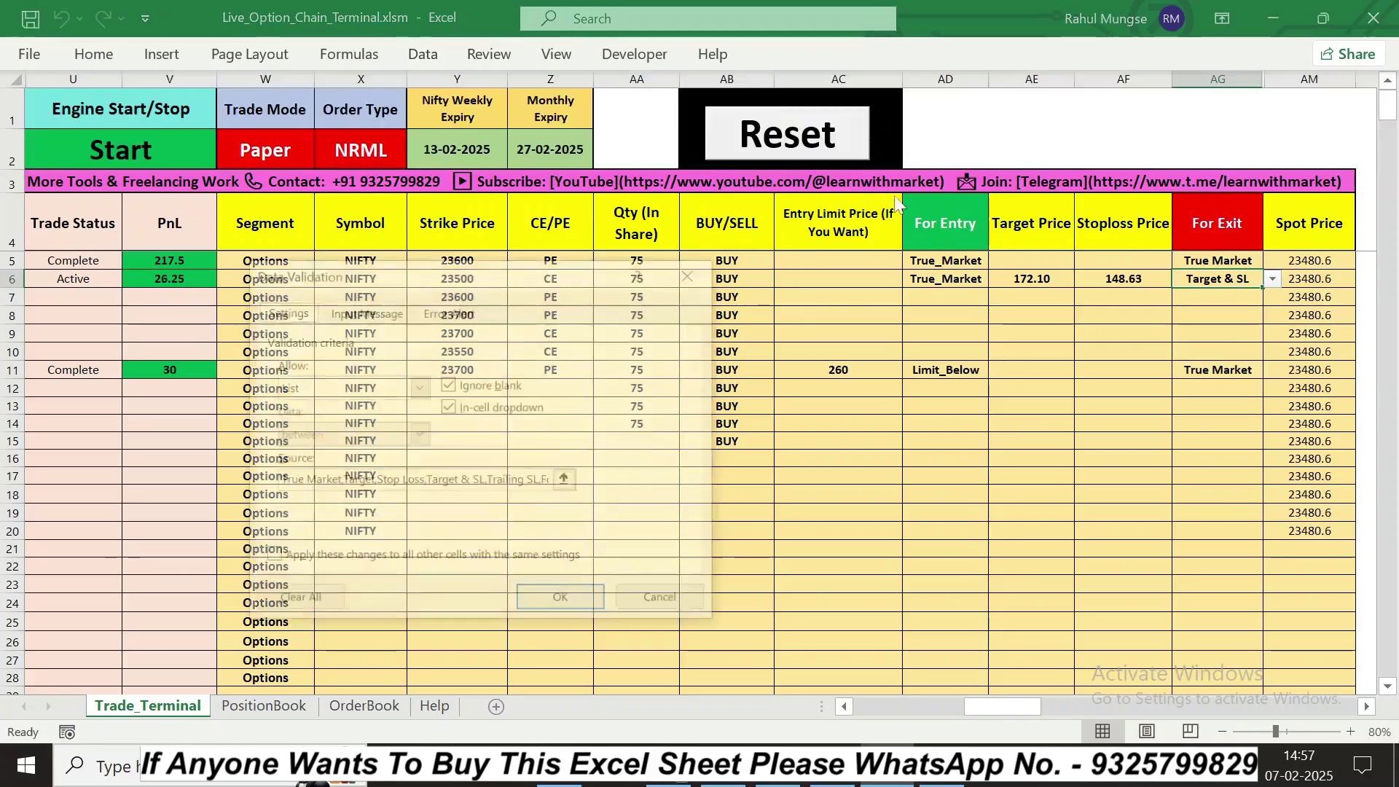
pyautogui.click(291, 602)
pyautogui.click(562, 601)
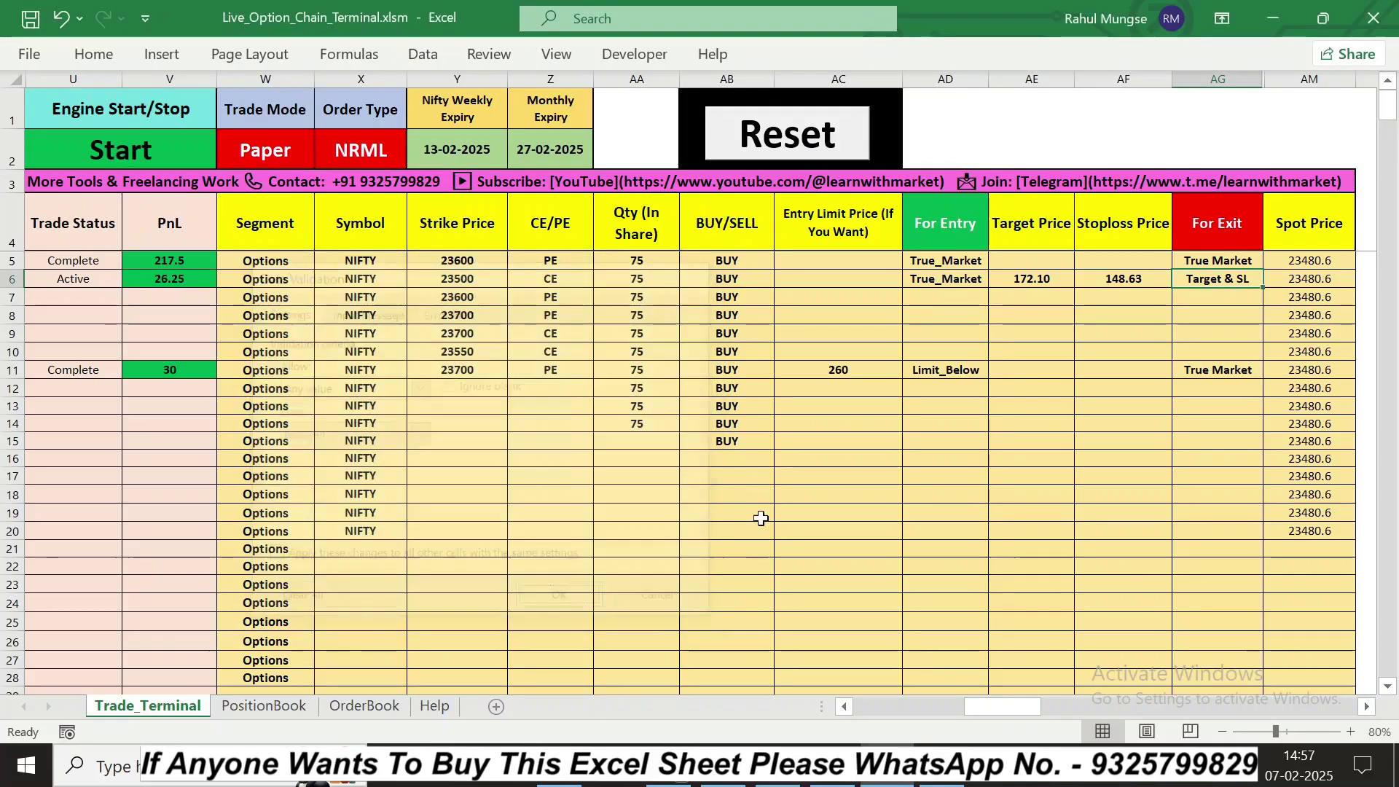
pyautogui.click(1232, 314)
pyautogui.click(1212, 277)
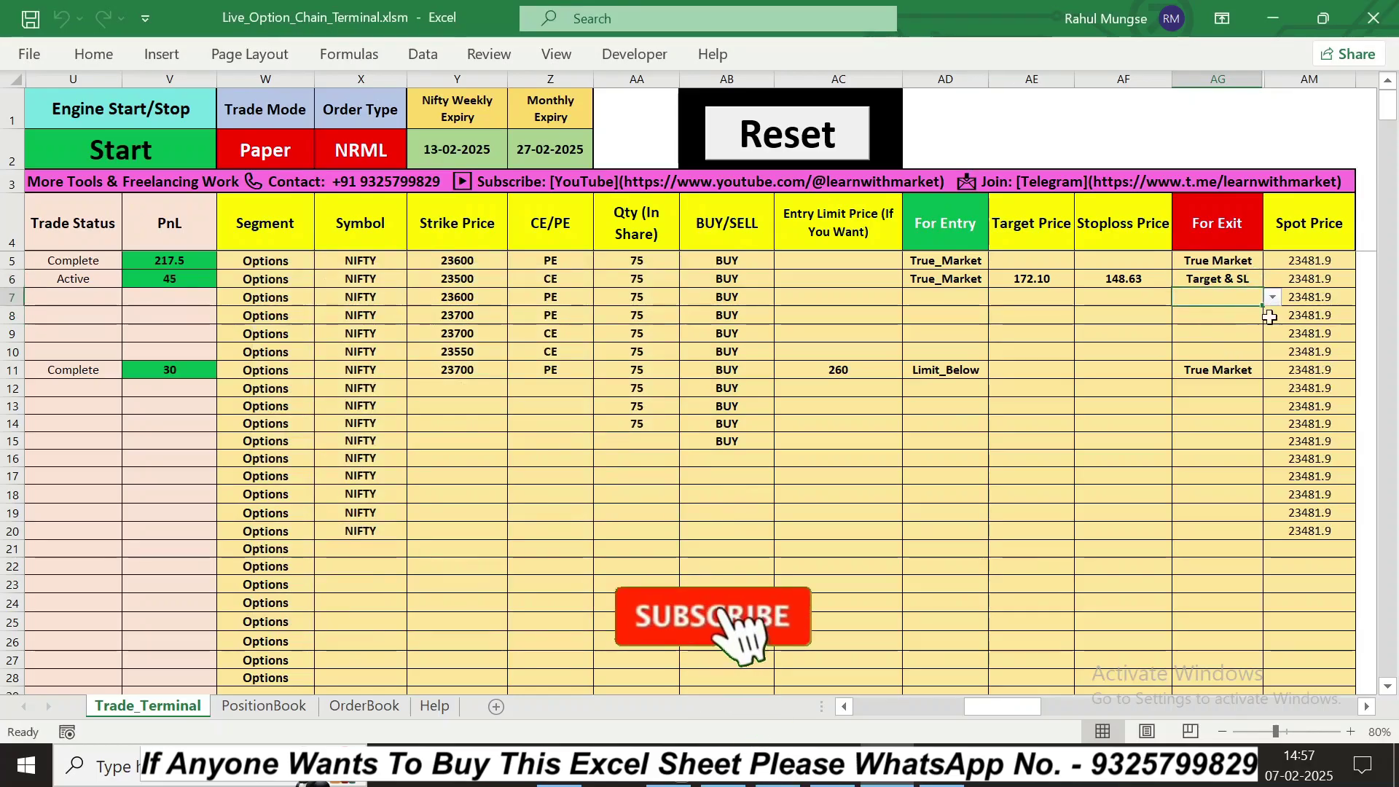
pyautogui.click(1272, 300)
pyautogui.click(1224, 279)
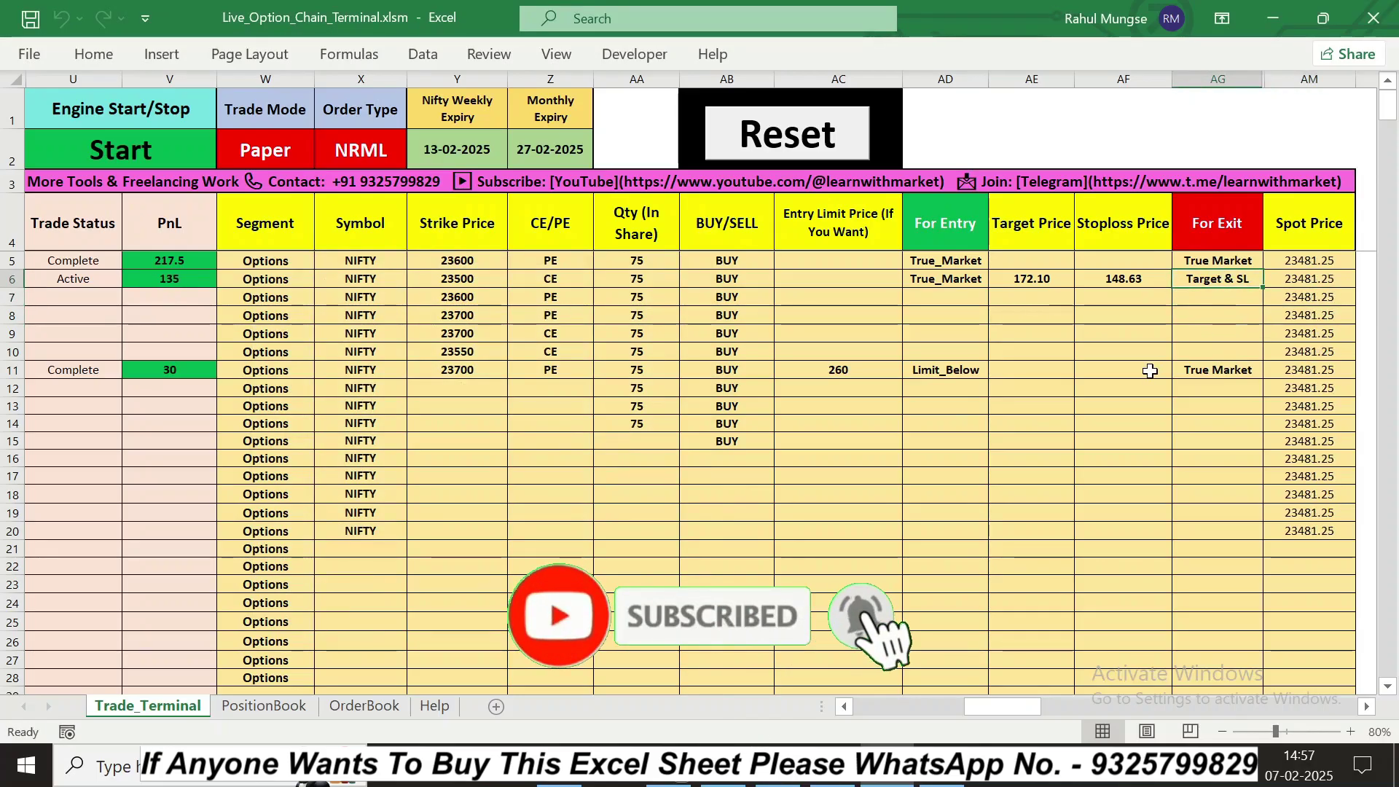
pyautogui.click(1207, 317)
pyautogui.doubleClick(1206, 317)
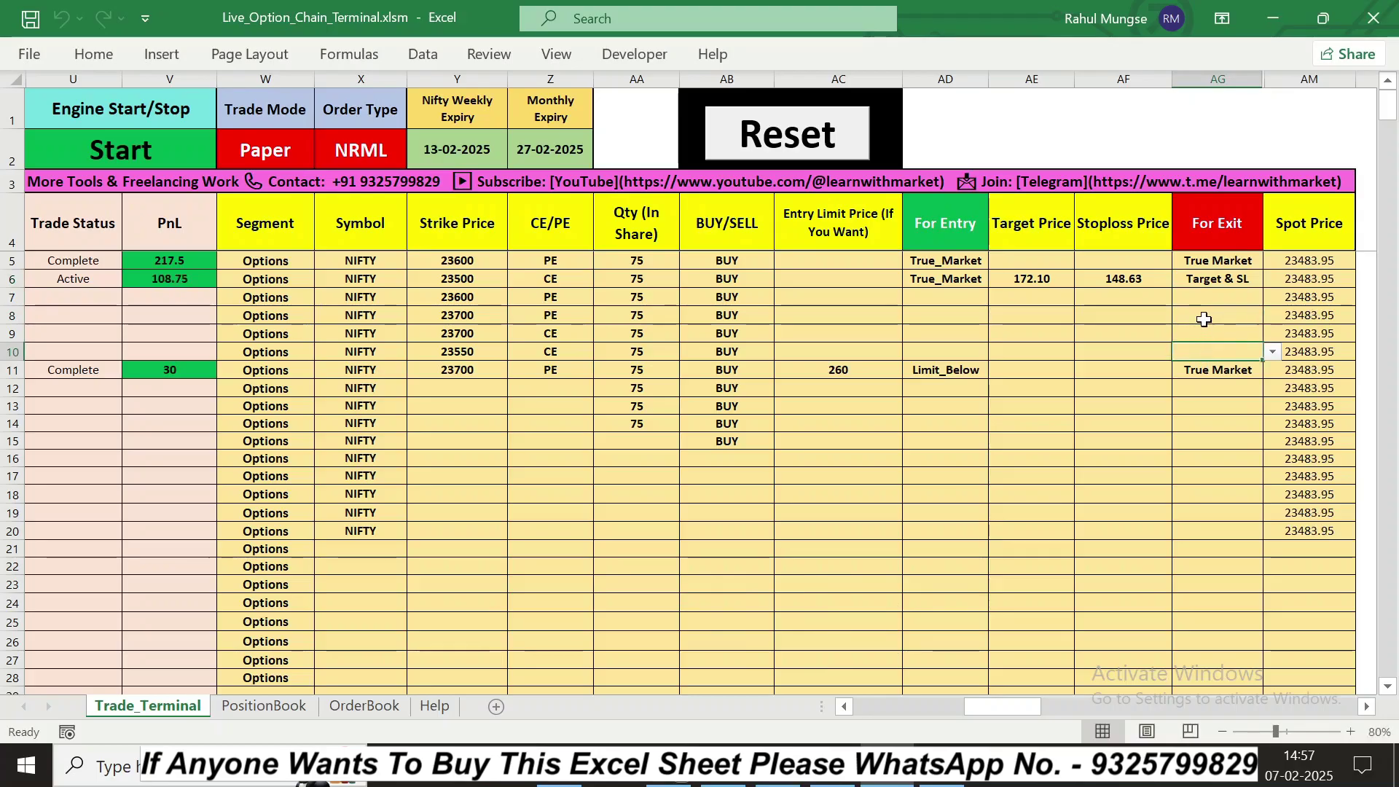
pyautogui.press('Escape')
pyautogui.hotkey('ctrl', 'c')
pyautogui.click(1209, 280)
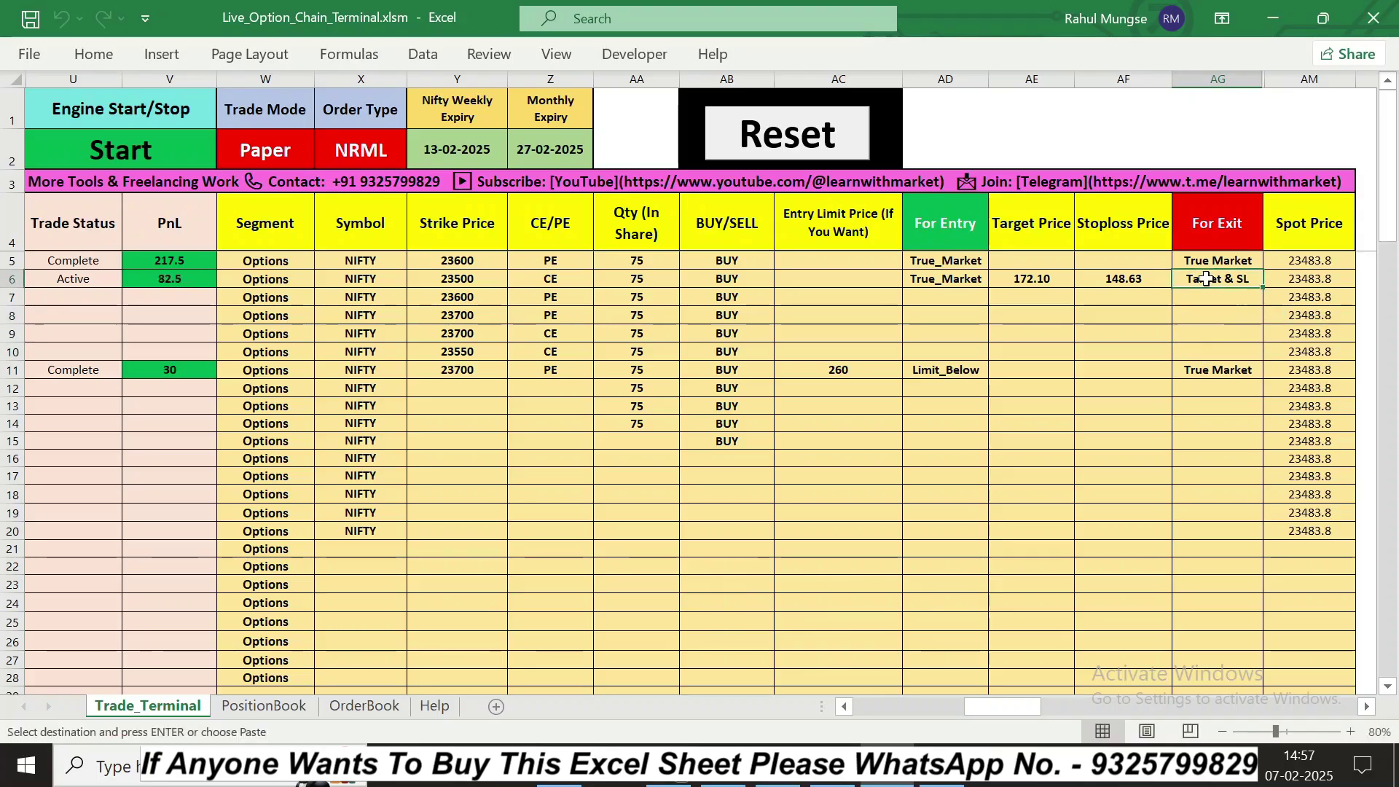
pyautogui.hotkey('ctrl', 'v')
pyautogui.click(1272, 279)
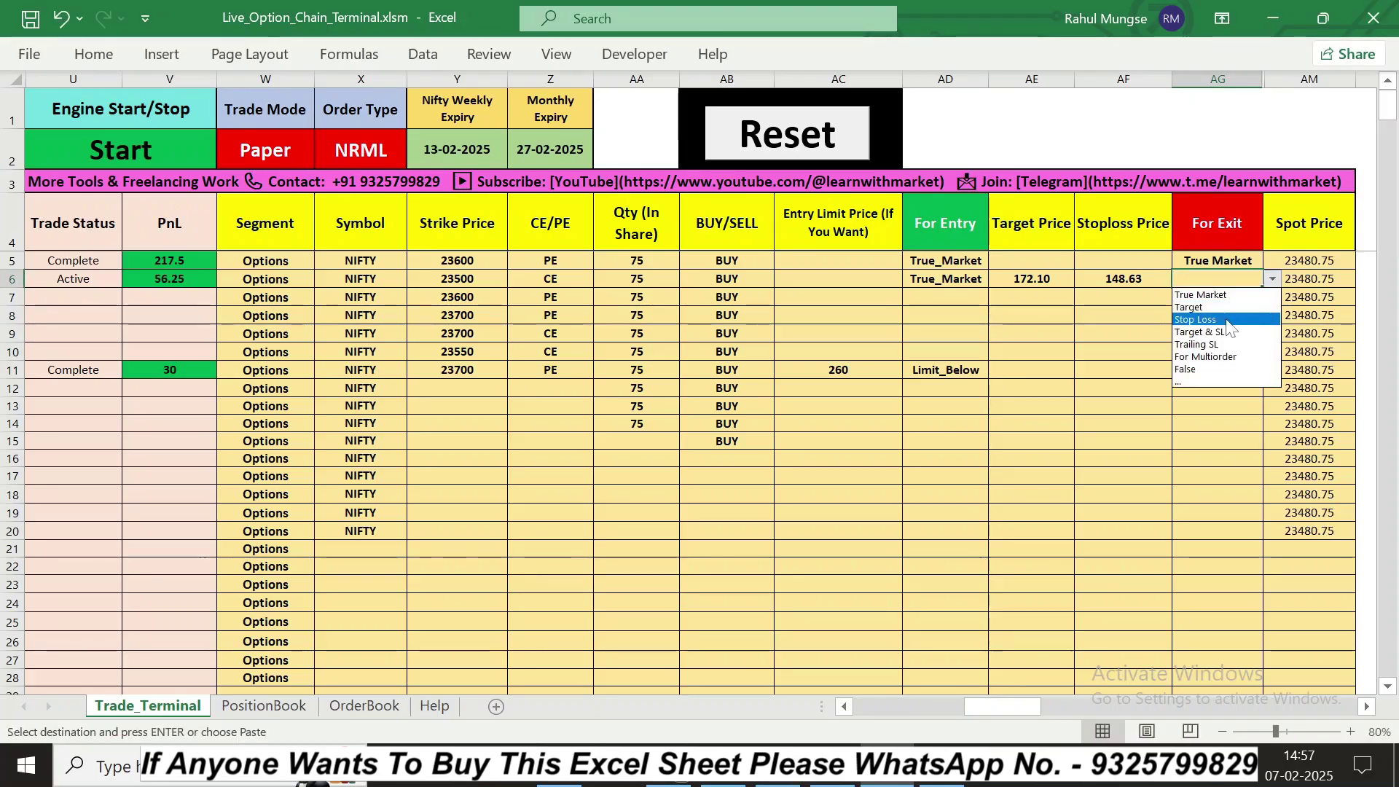
pyautogui.click(1210, 307)
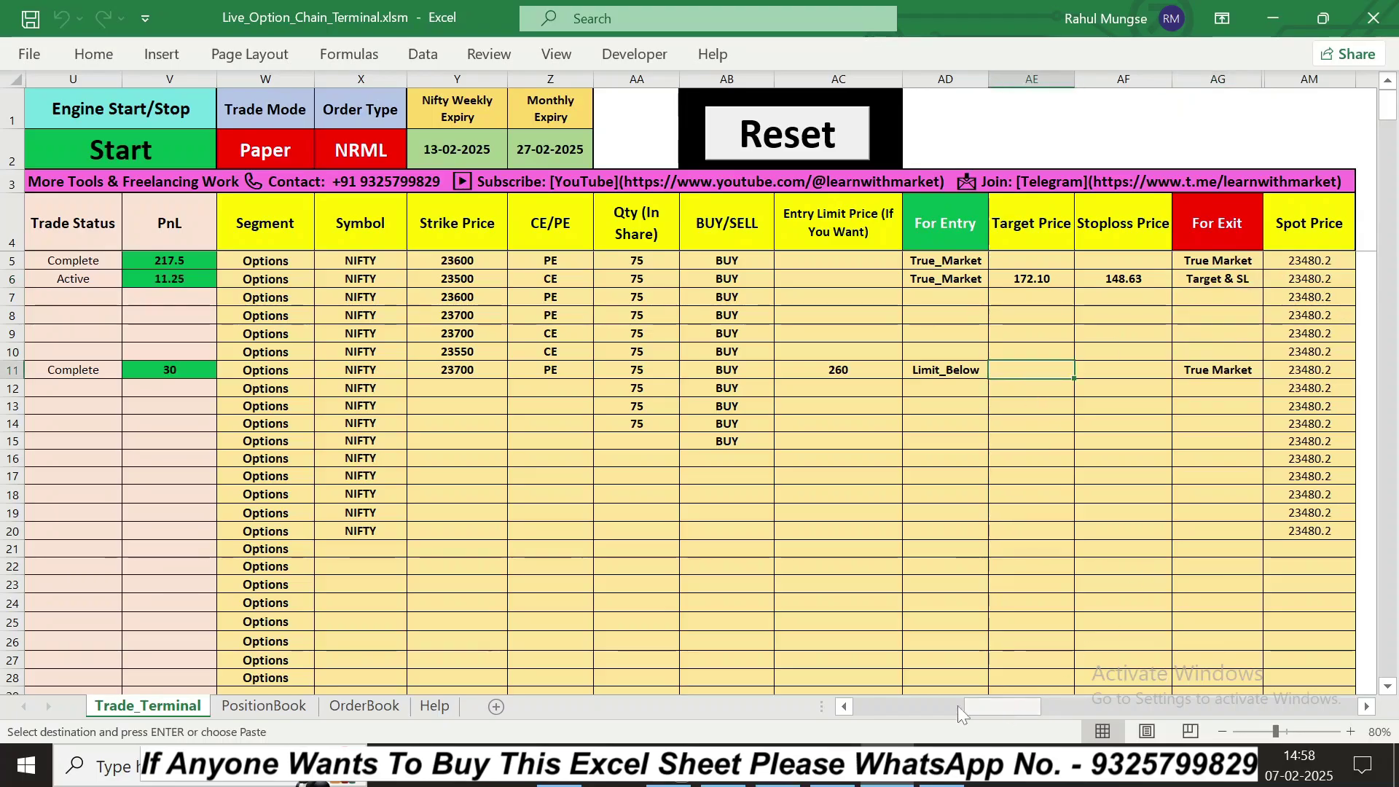
pyautogui.click(850, 707)
pyautogui.click(850, 707)
pyautogui.click(850, 707)
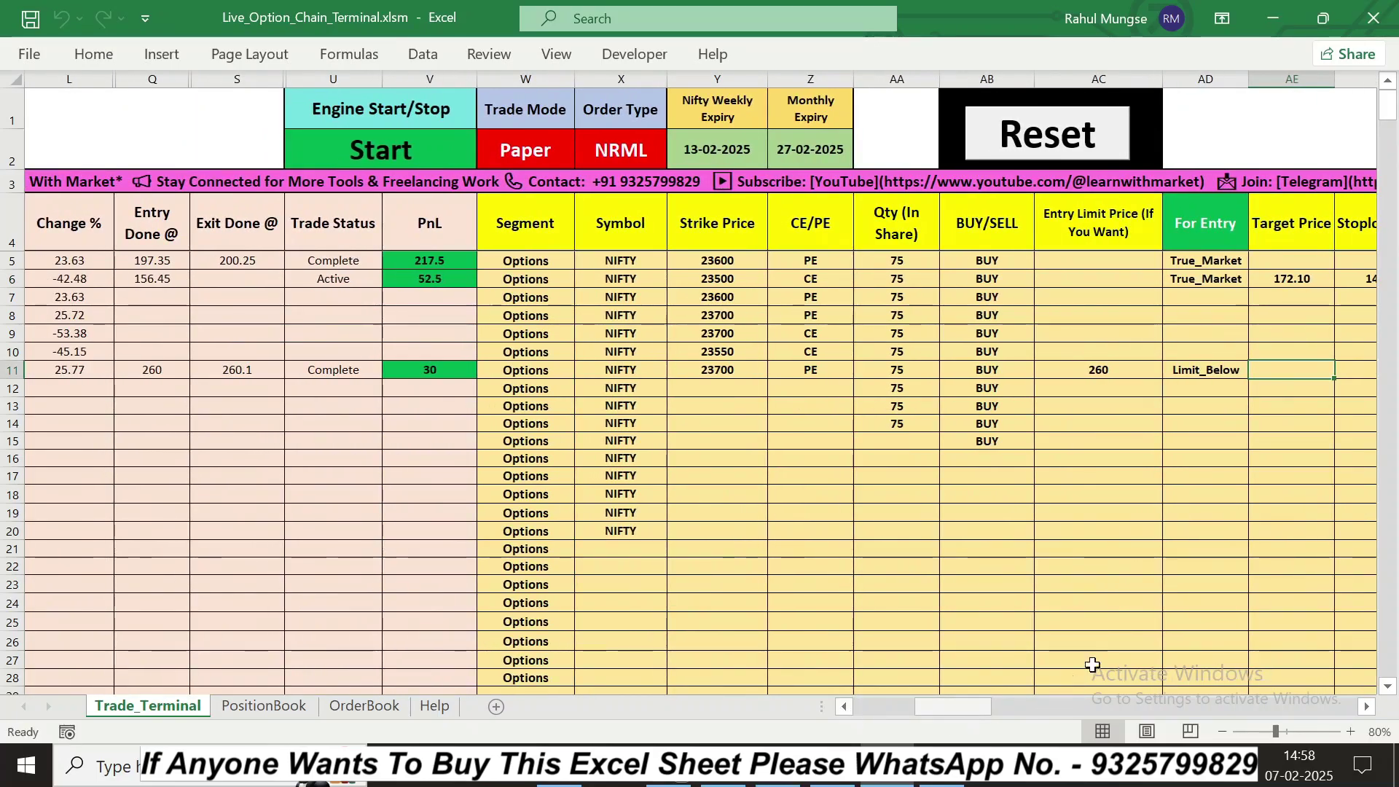
pyautogui.click(1368, 707)
pyautogui.click(1368, 707)
pyautogui.click(1368, 707)
pyautogui.click(1367, 707)
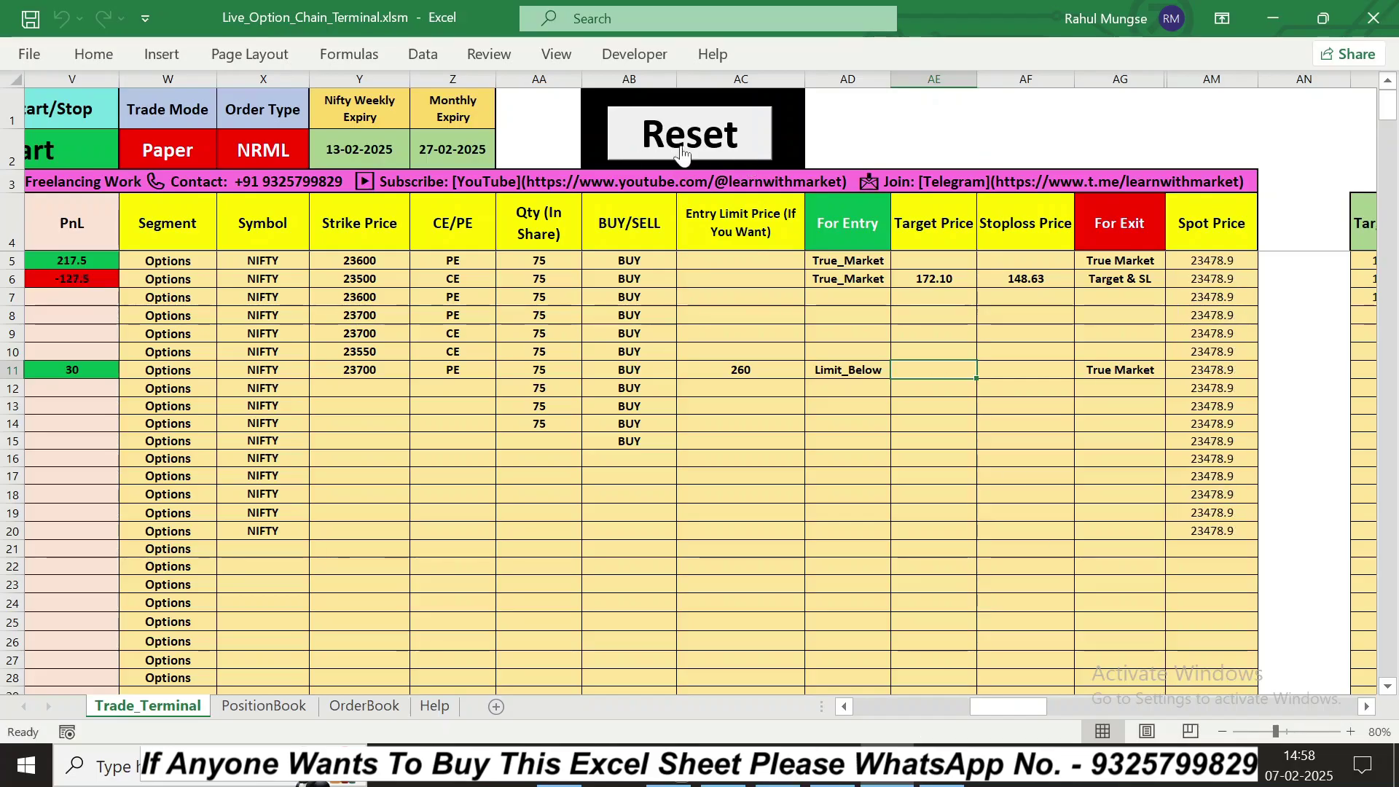
pyautogui.click(845, 706)
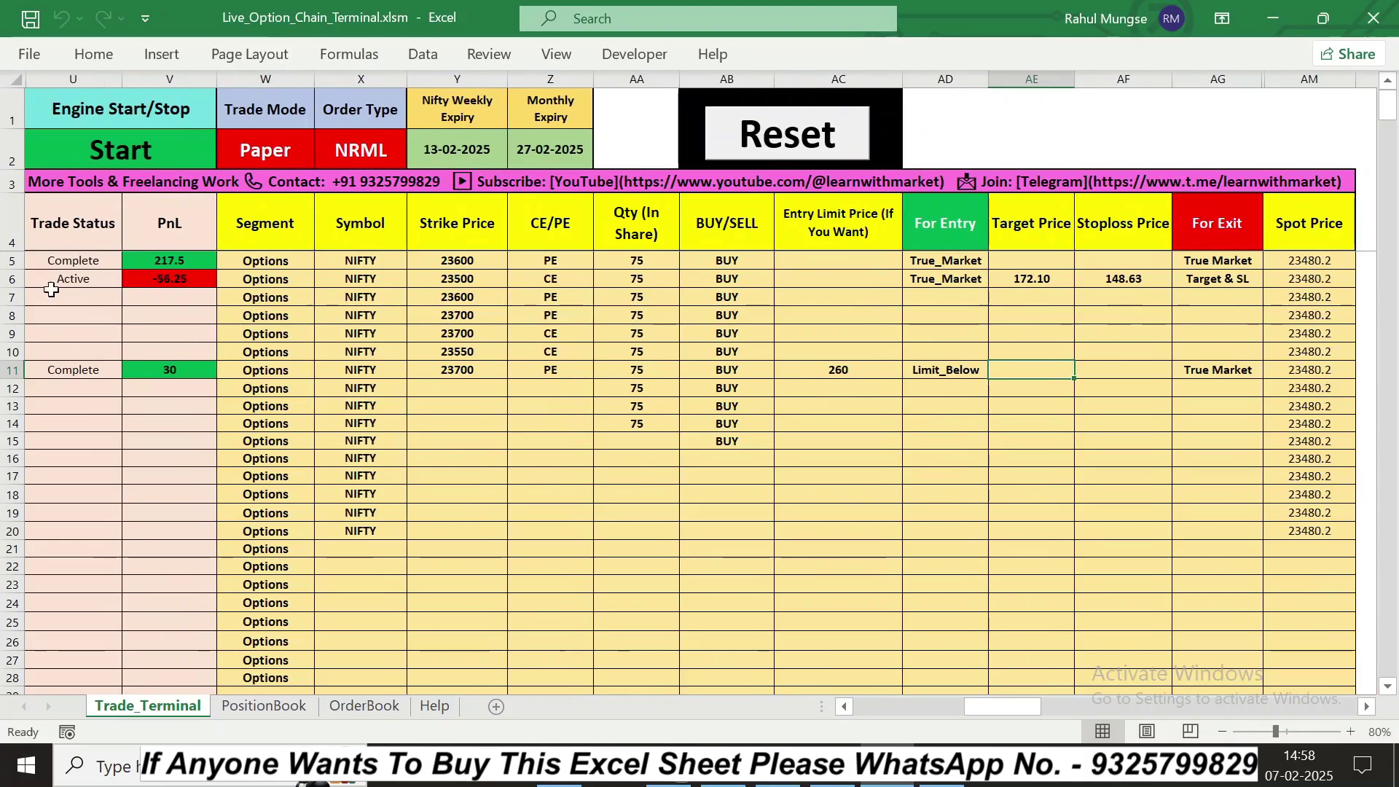
pyautogui.click(842, 706)
pyautogui.click(842, 706)
pyautogui.click(843, 706)
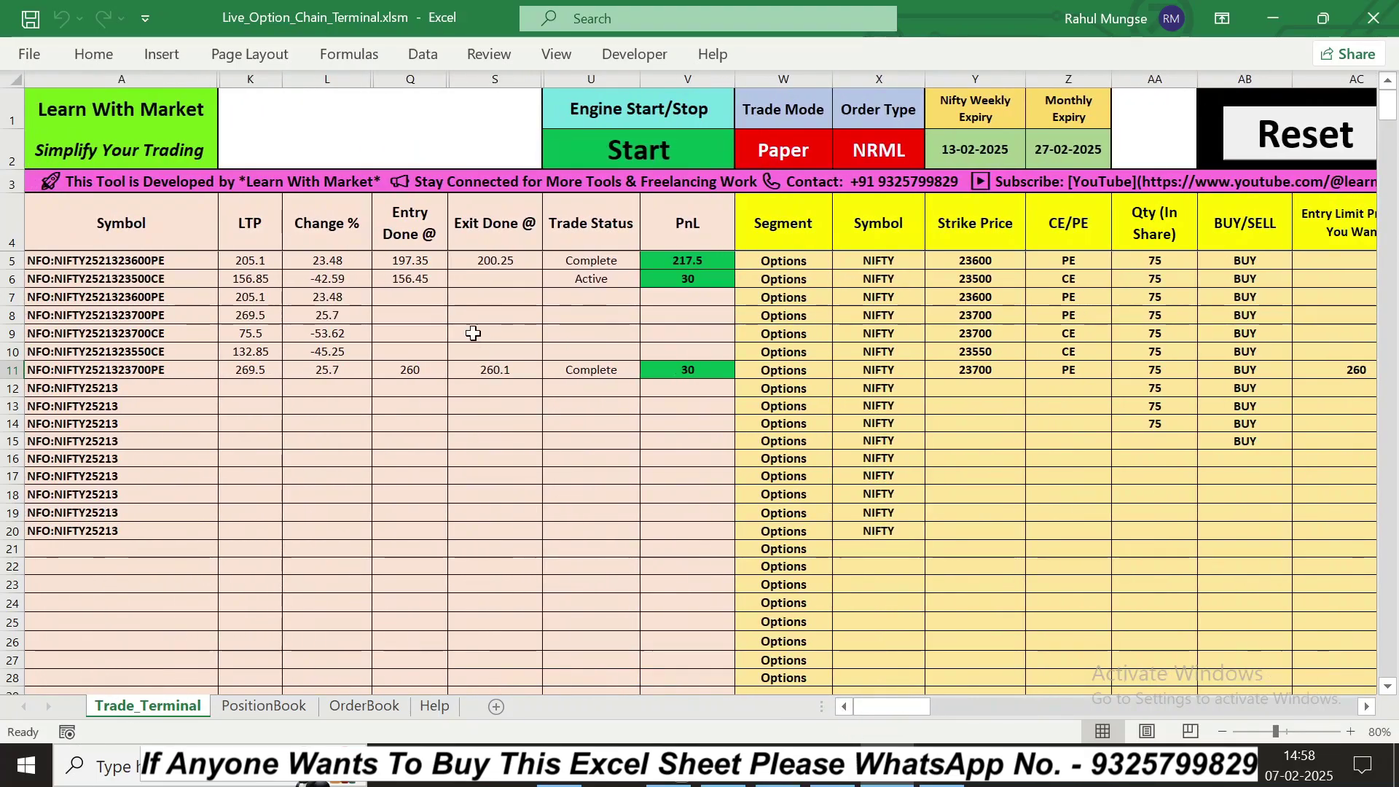
pyautogui.click(1366, 706)
pyautogui.click(1366, 706)
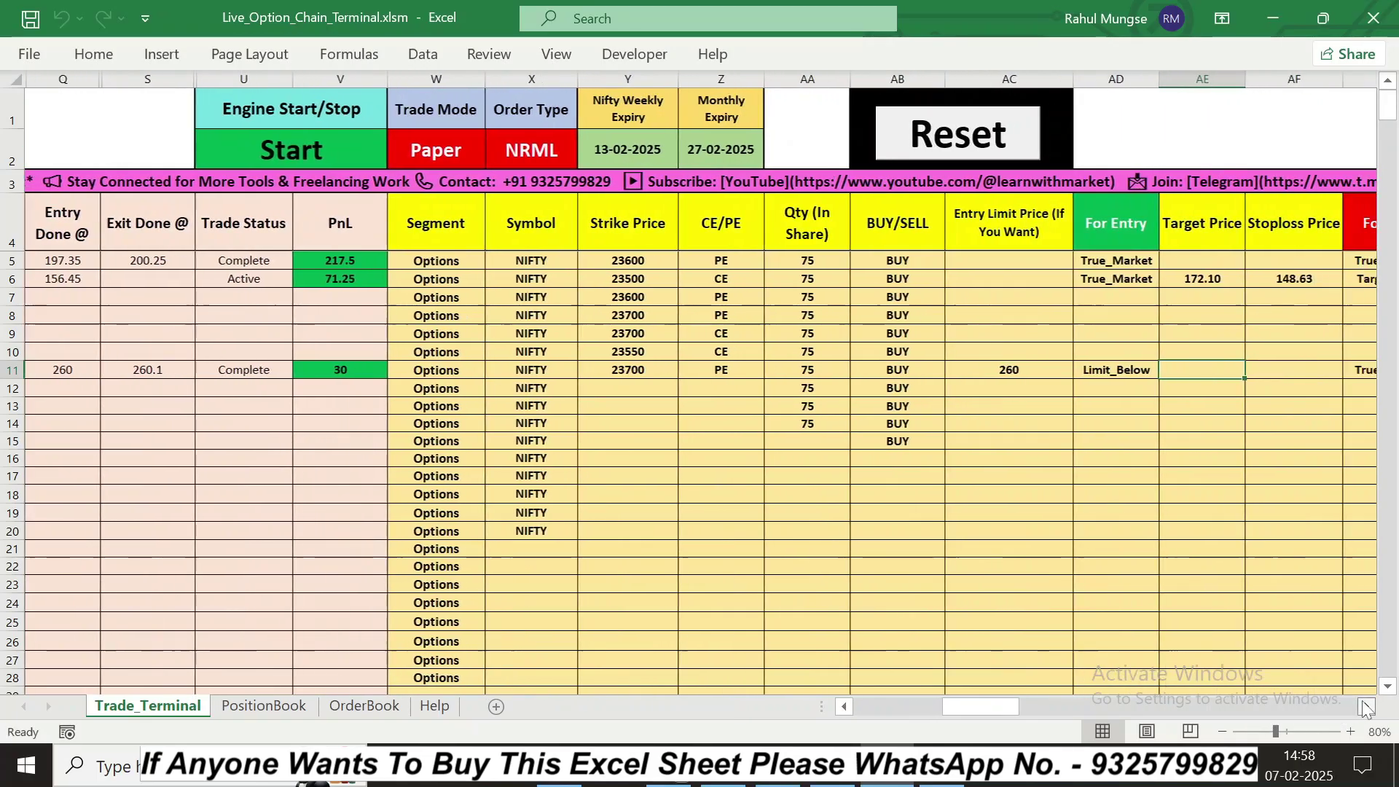
pyautogui.click(1366, 706)
pyautogui.click(1366, 706)
pyautogui.click(1366, 706)
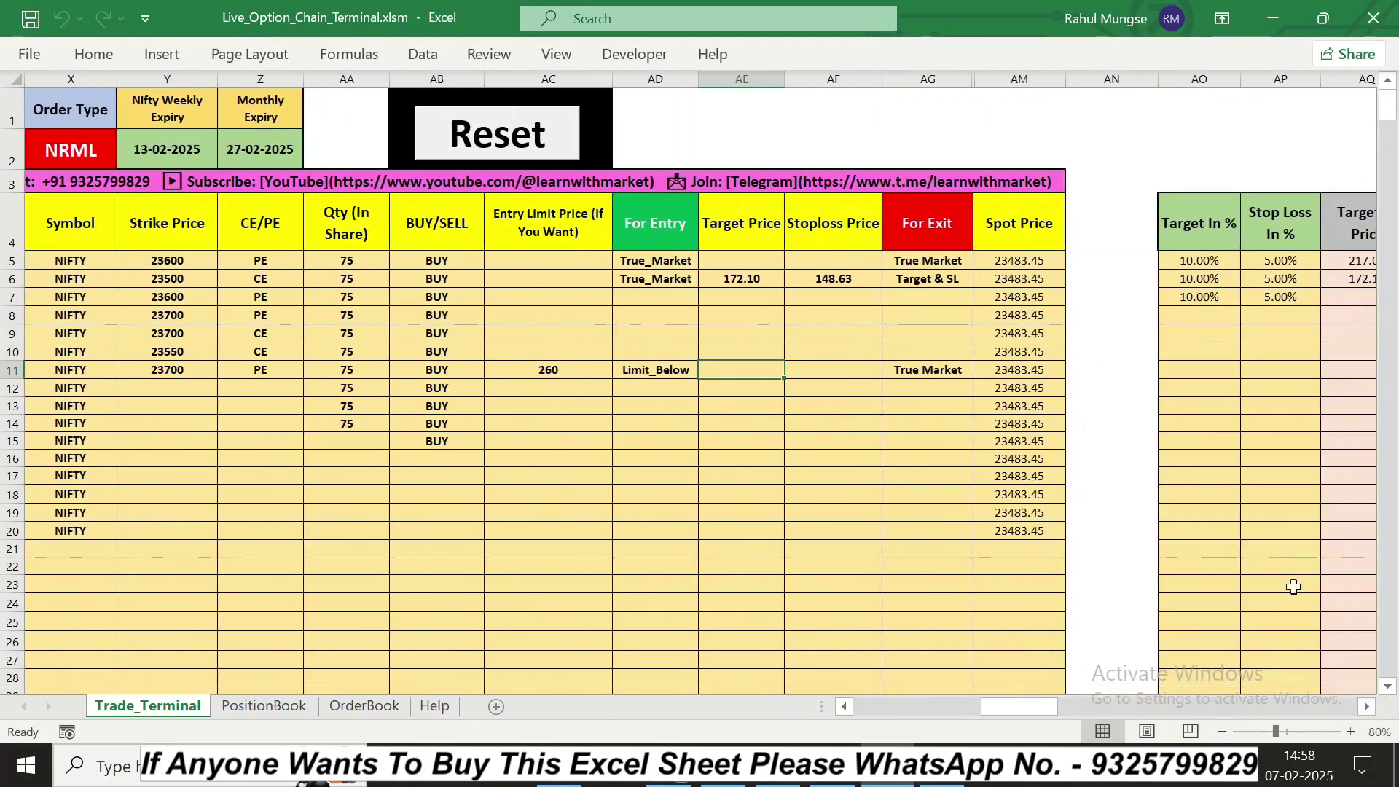
pyautogui.click(1366, 707)
pyautogui.click(1366, 706)
pyautogui.click(1366, 706)
pyautogui.click(1366, 706)
pyautogui.click(1366, 706)
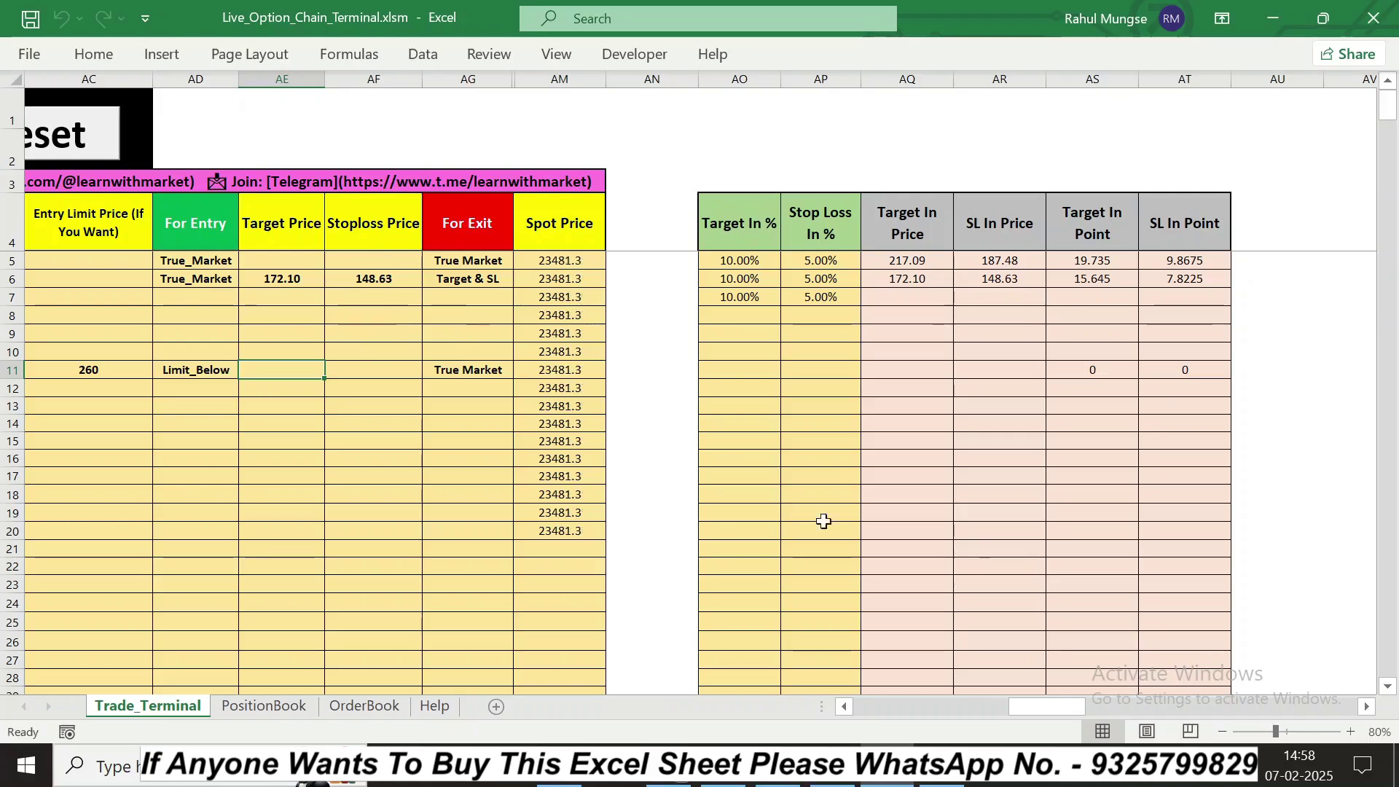
pyautogui.doubleClick(851, 707)
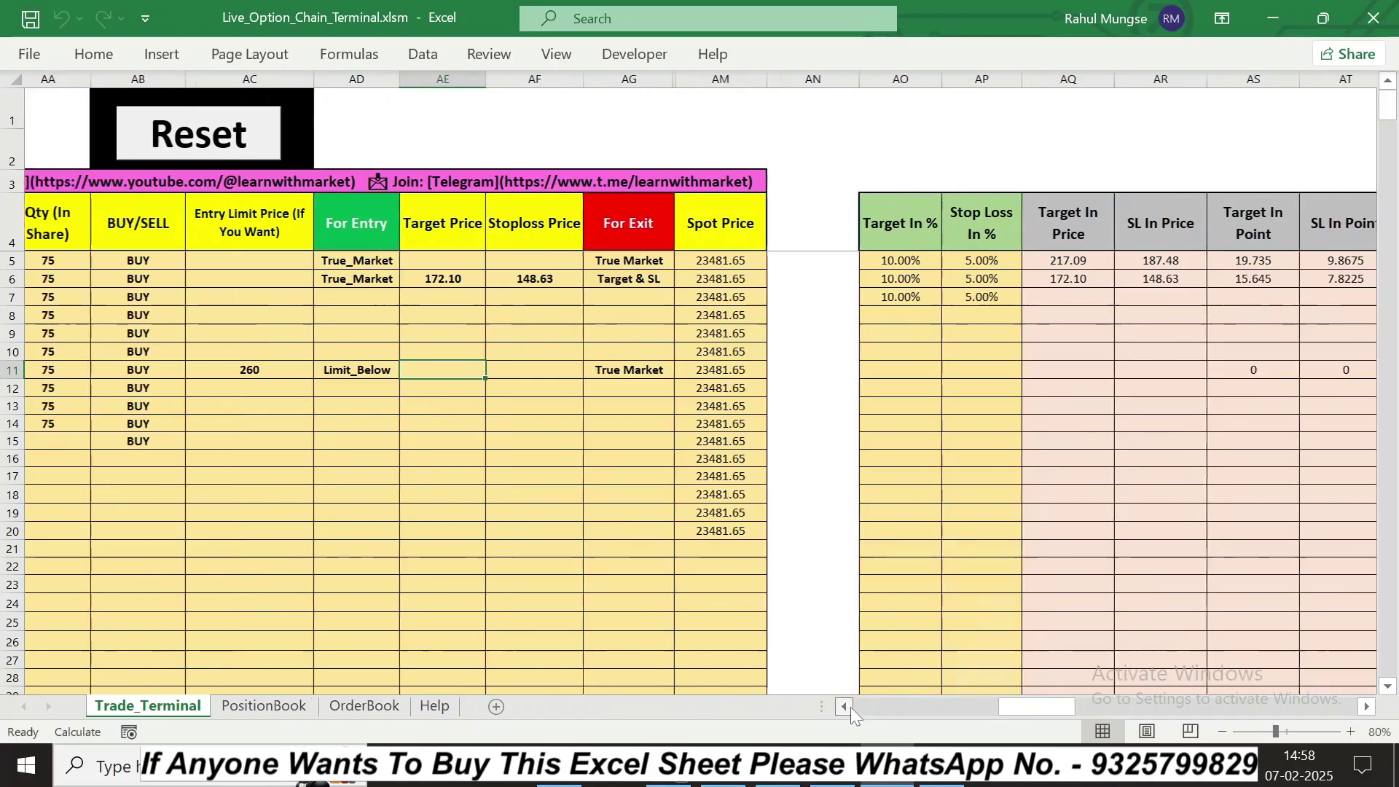
pyautogui.doubleClick(851, 707)
pyautogui.click(546, 265)
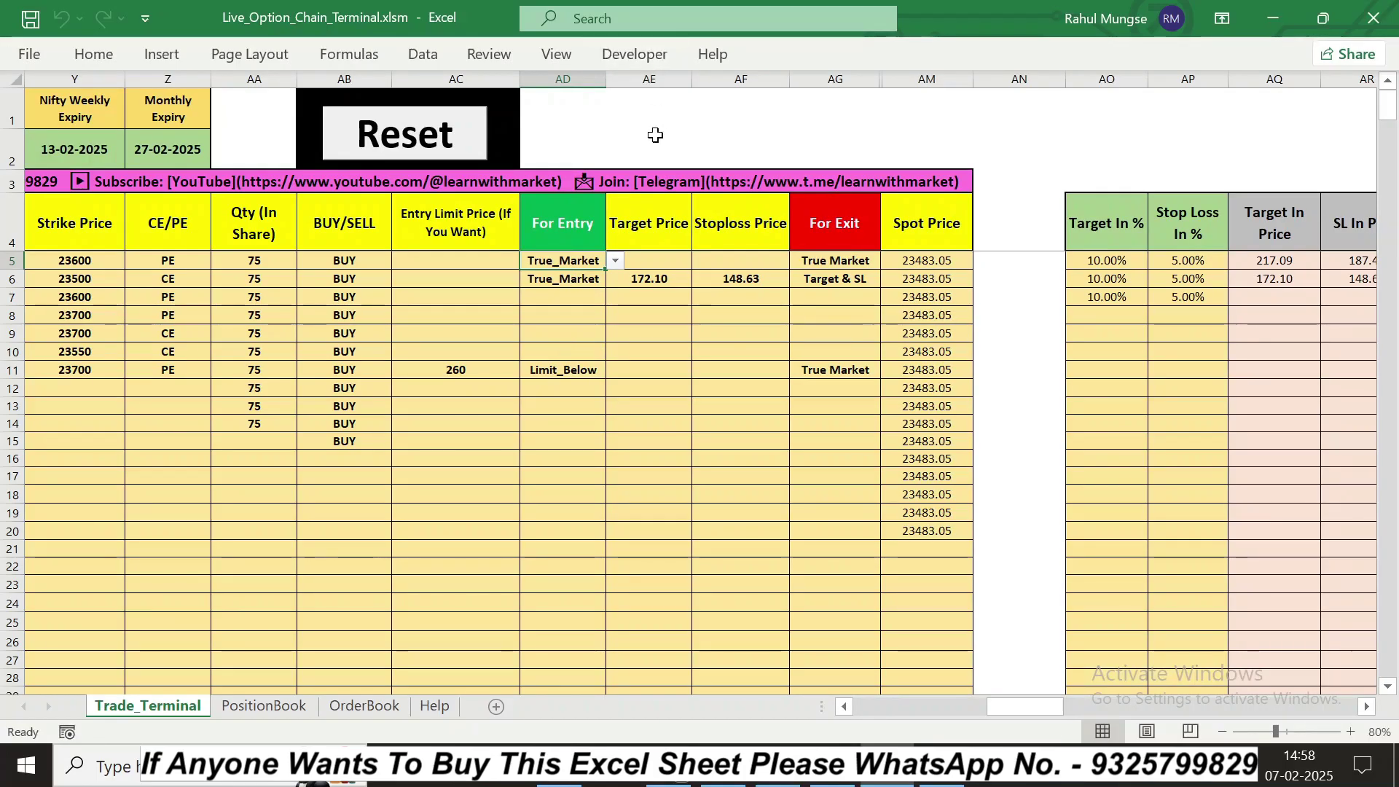
pyautogui.click(633, 52)
pyautogui.click(34, 115)
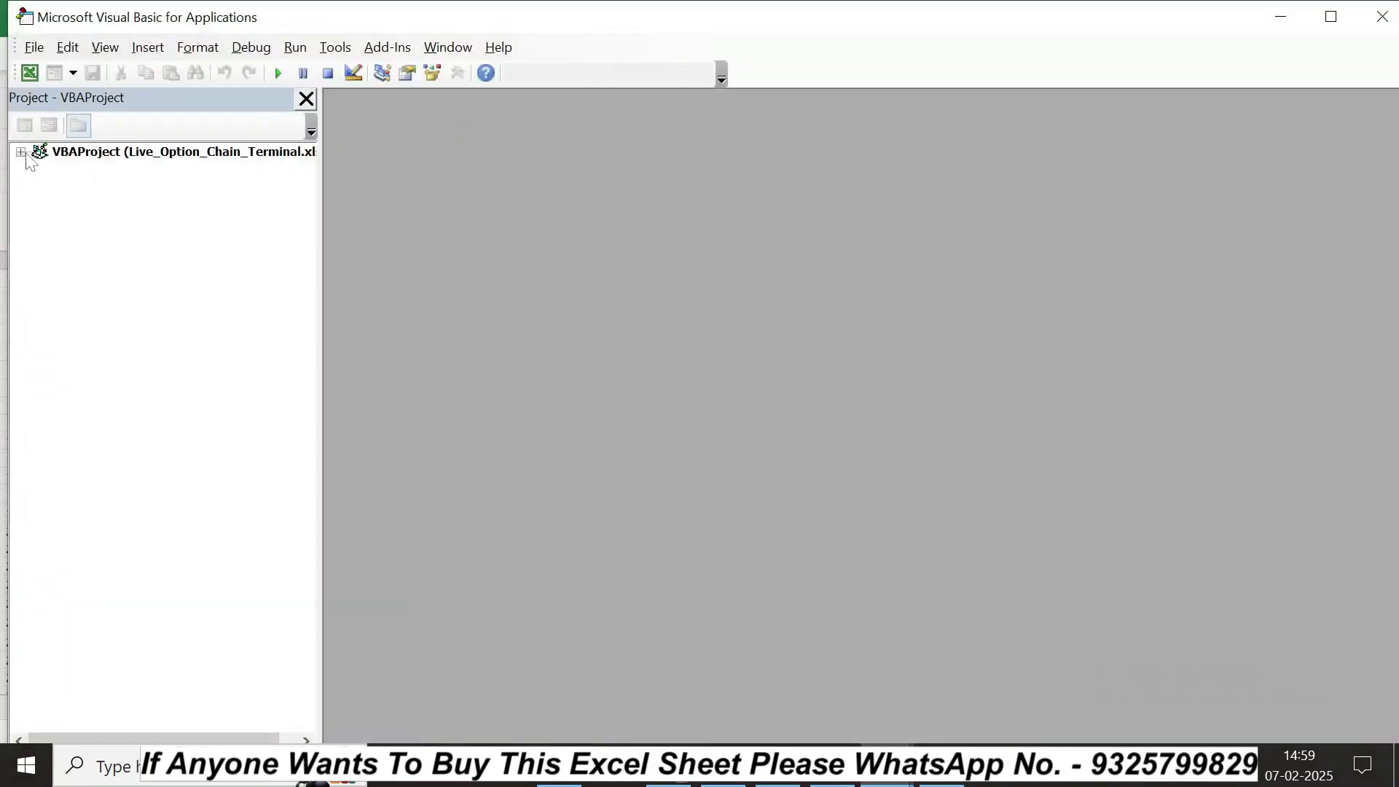
pyautogui.click(1397, 14)
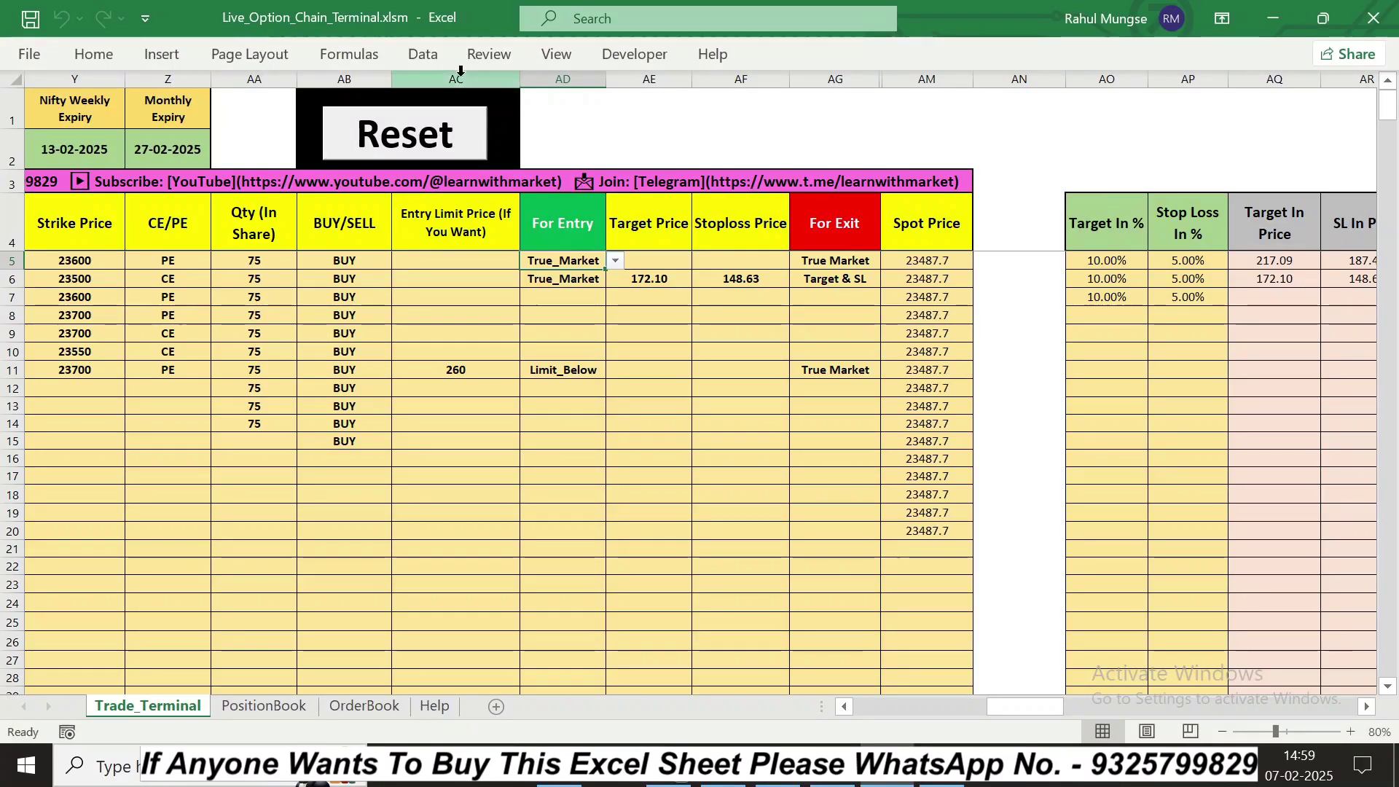
pyautogui.click(493, 55)
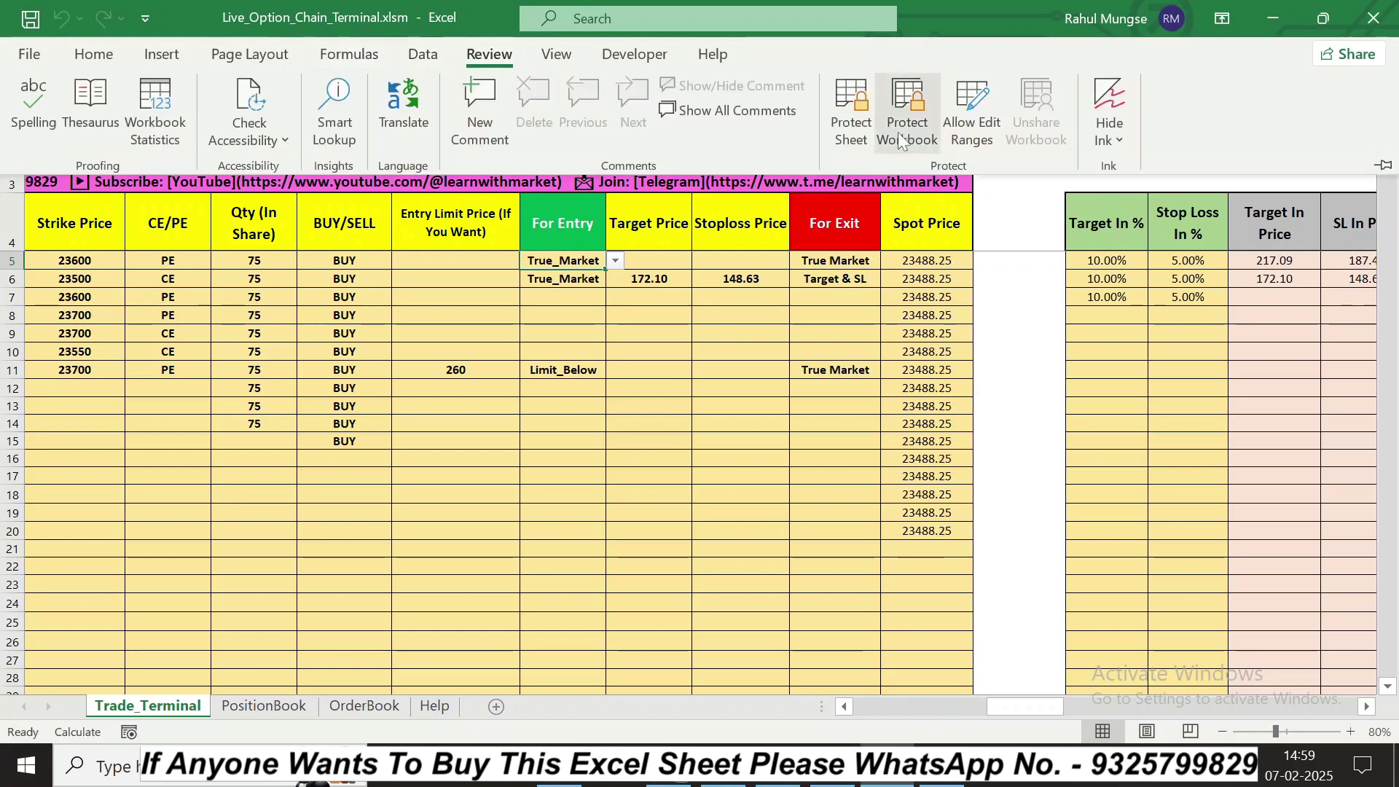
pyautogui.click(992, 318)
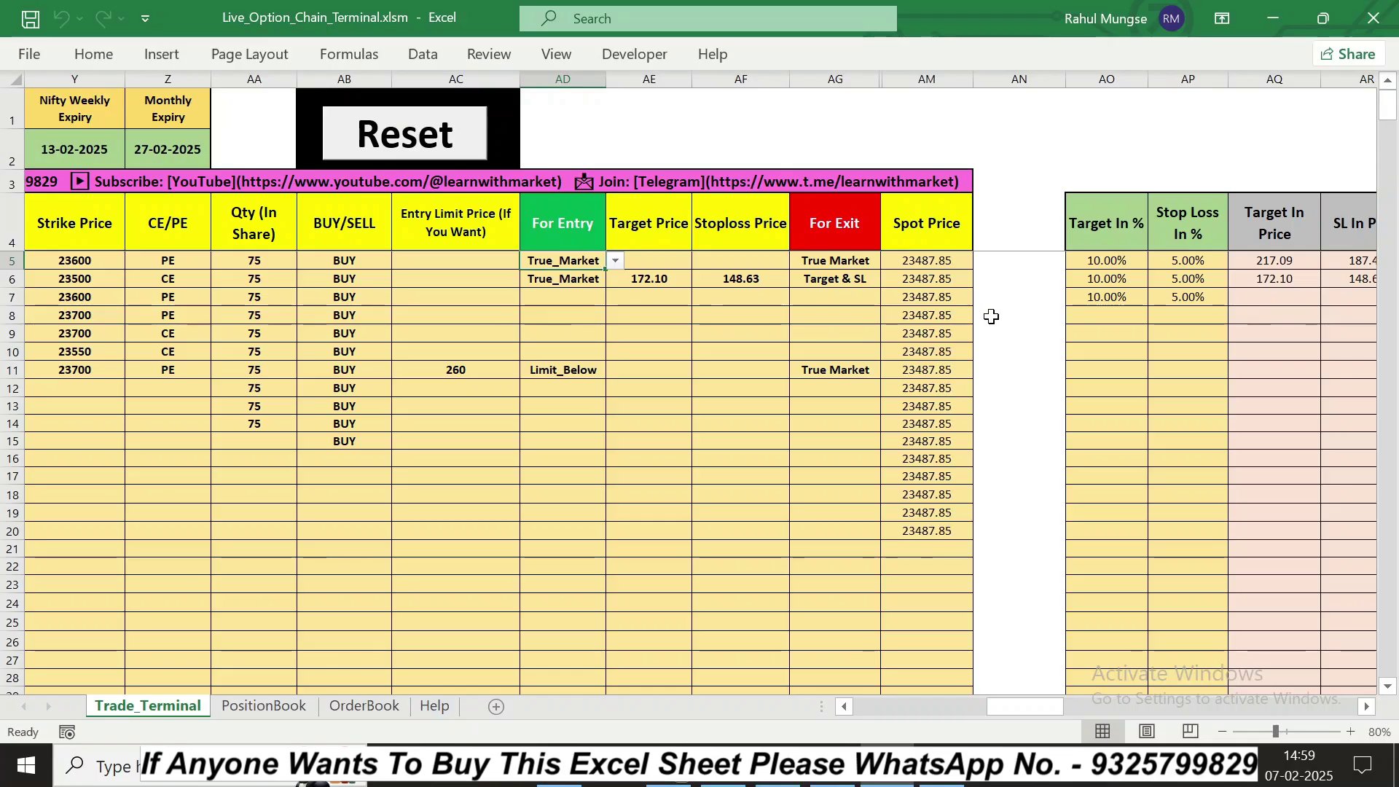
# Step: Review row 6's Trade Mode, PnL, Trade Status, Exit Done @ and Entry Done @ columns
pyautogui.click(840, 707)
pyautogui.click(840, 707)
pyautogui.click(839, 708)
pyautogui.click(840, 707)
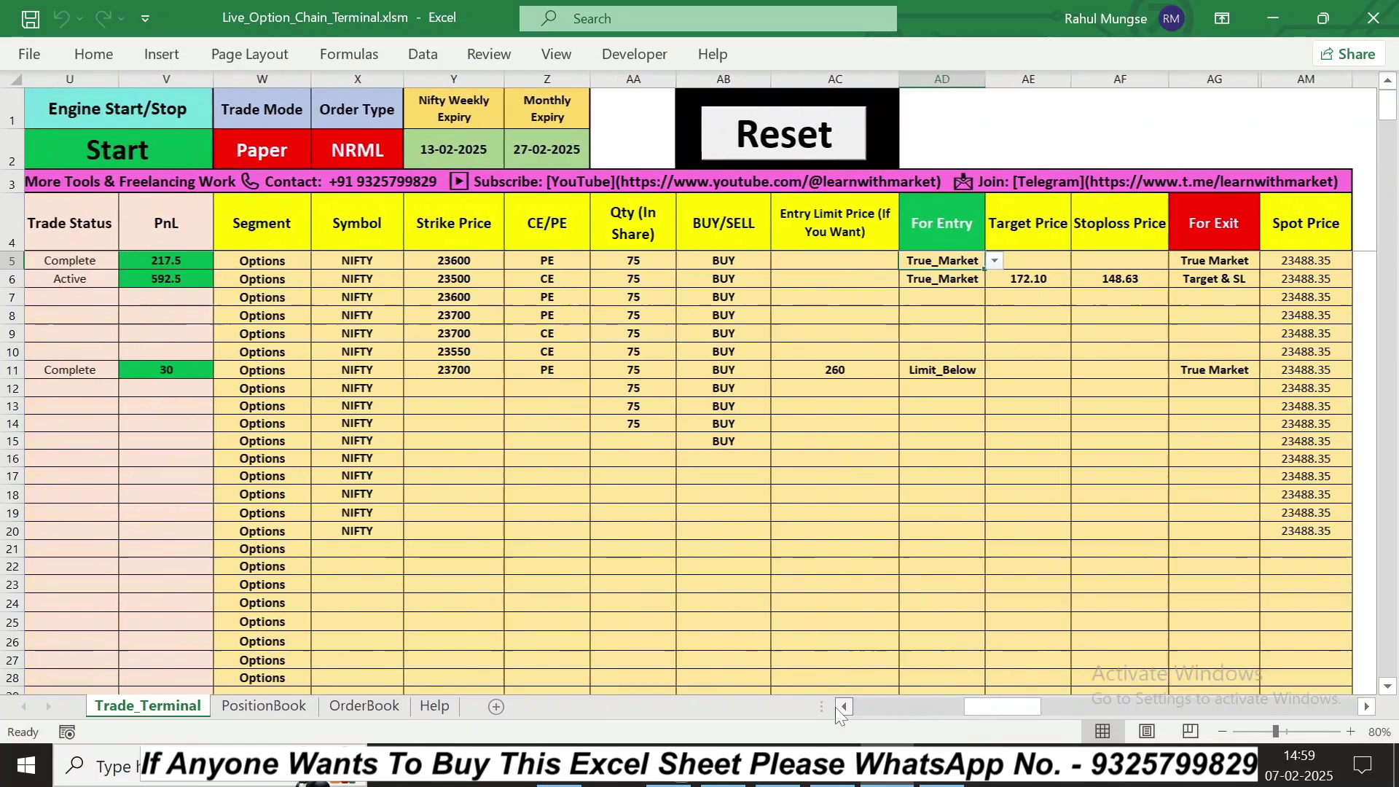
pyautogui.click(839, 707)
pyautogui.click(842, 707)
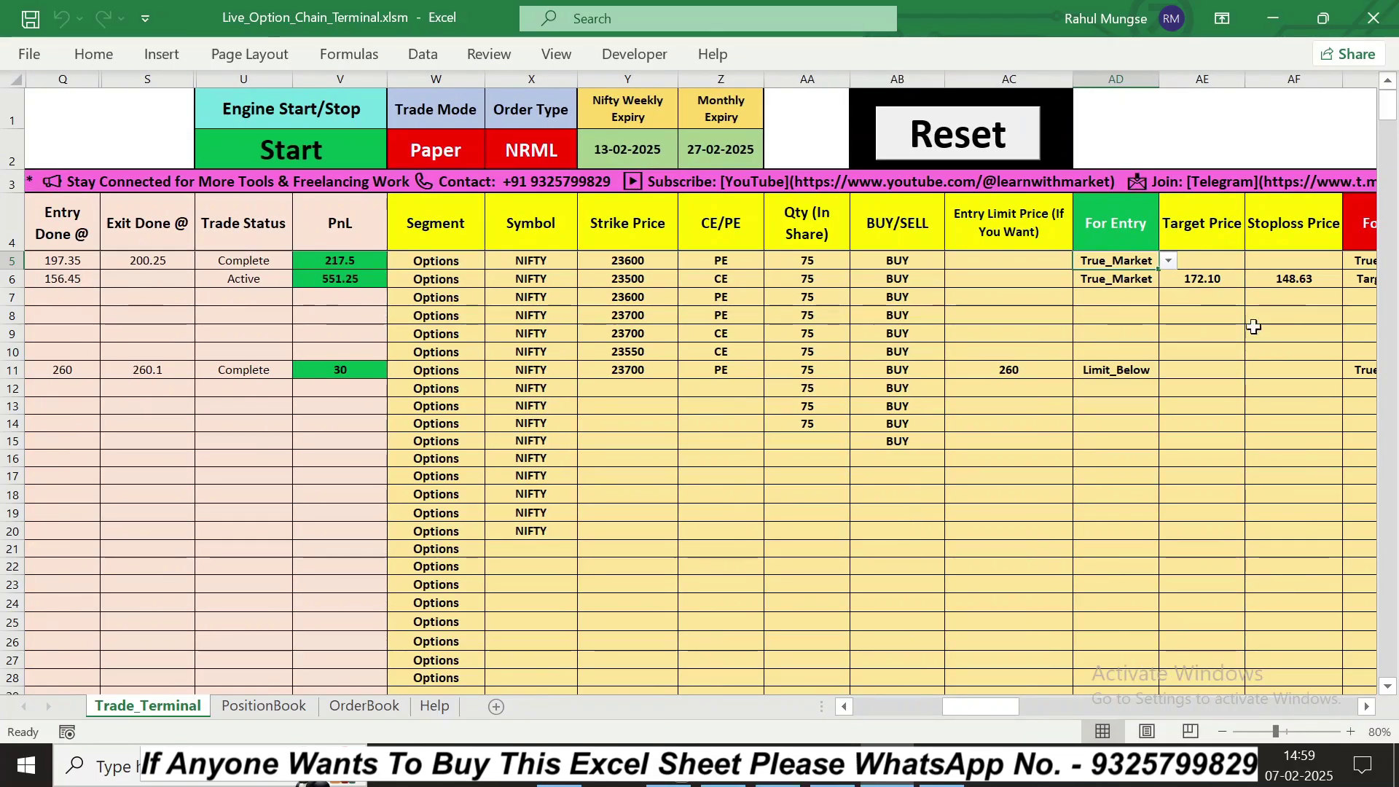
# Step: Change row 6's Target In % to 5, then review its status, PnL and LTP
pyautogui.click(1367, 707)
pyautogui.click(1366, 707)
pyautogui.click(1366, 707)
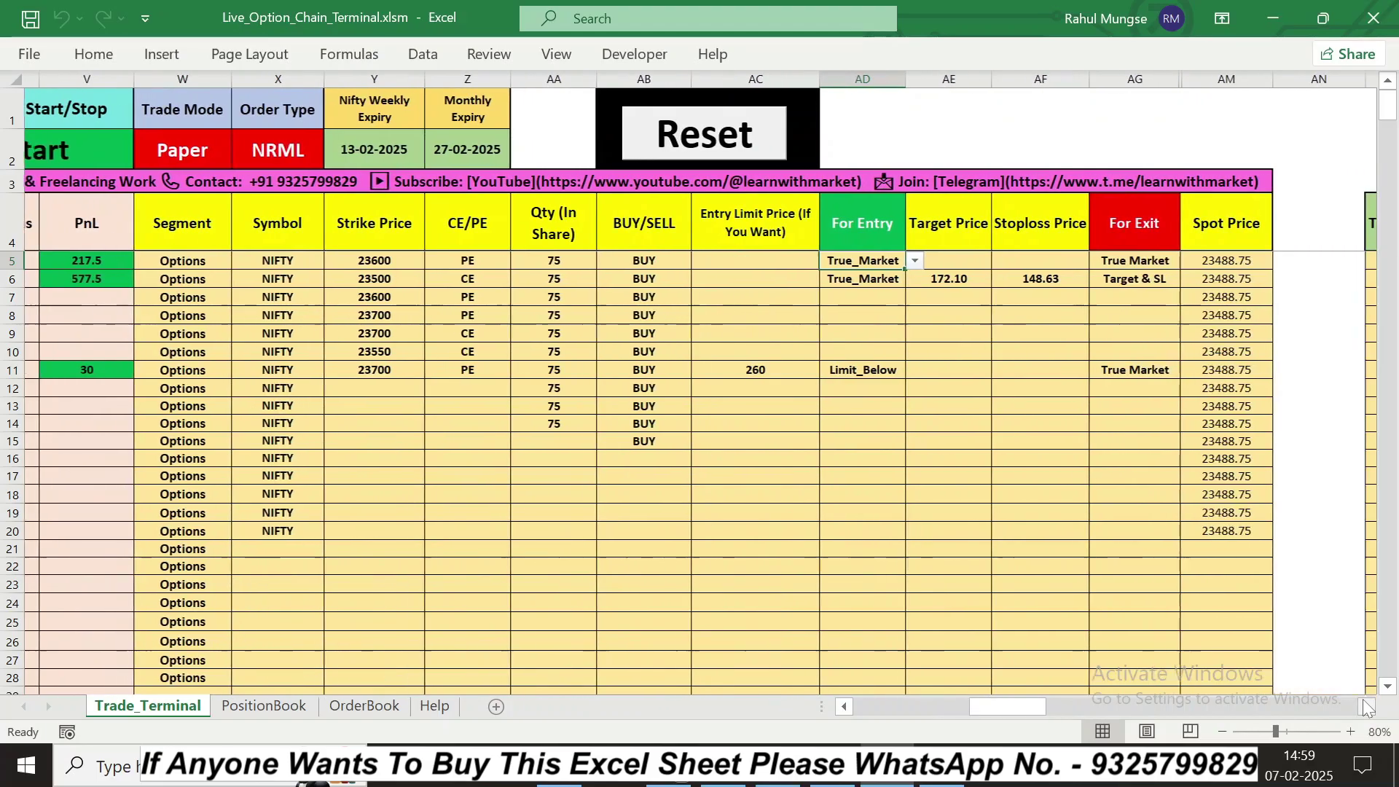
pyautogui.click(1367, 707)
pyautogui.click(1303, 280)
pyautogui.write('5')
pyautogui.press('Return')
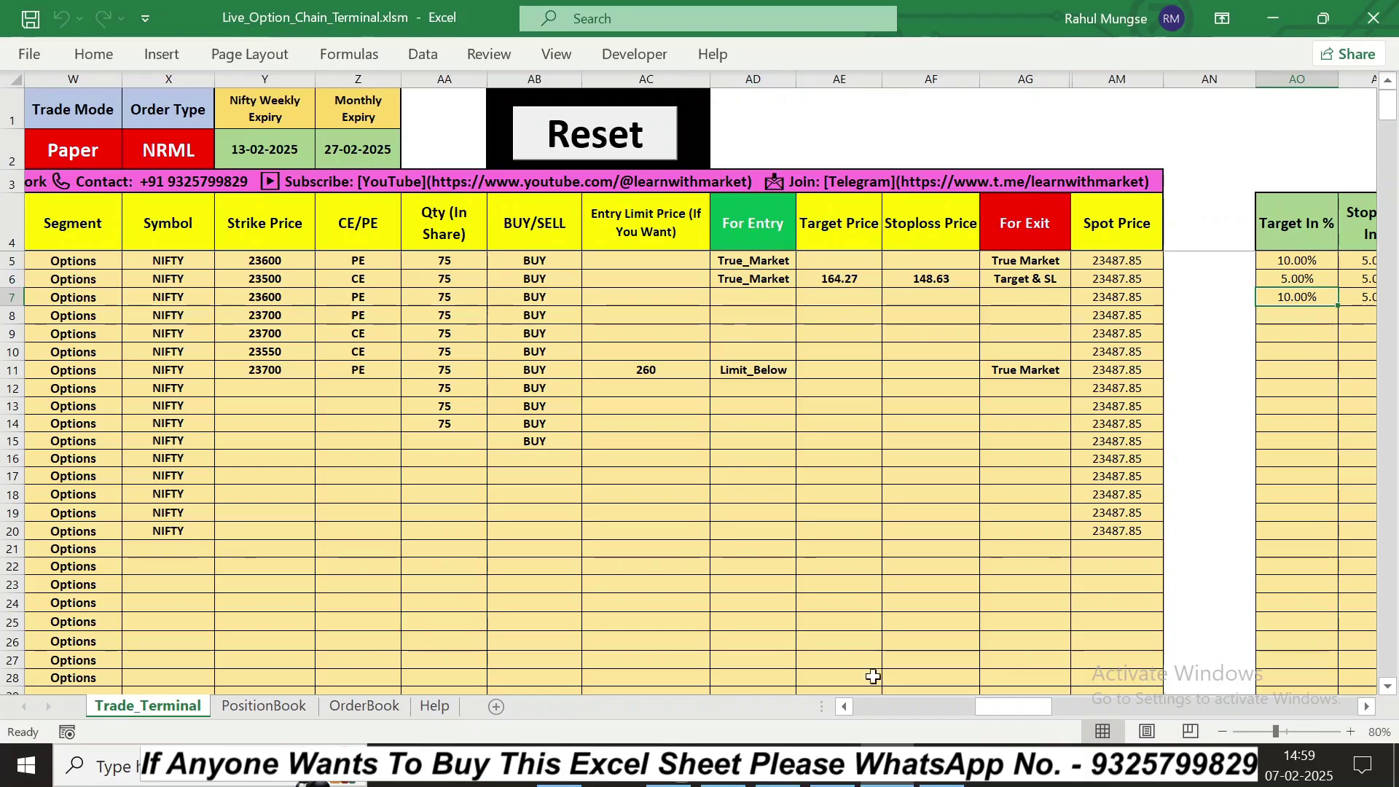
pyautogui.click(844, 707)
pyautogui.click(843, 707)
pyautogui.click(844, 707)
pyautogui.click(837, 710)
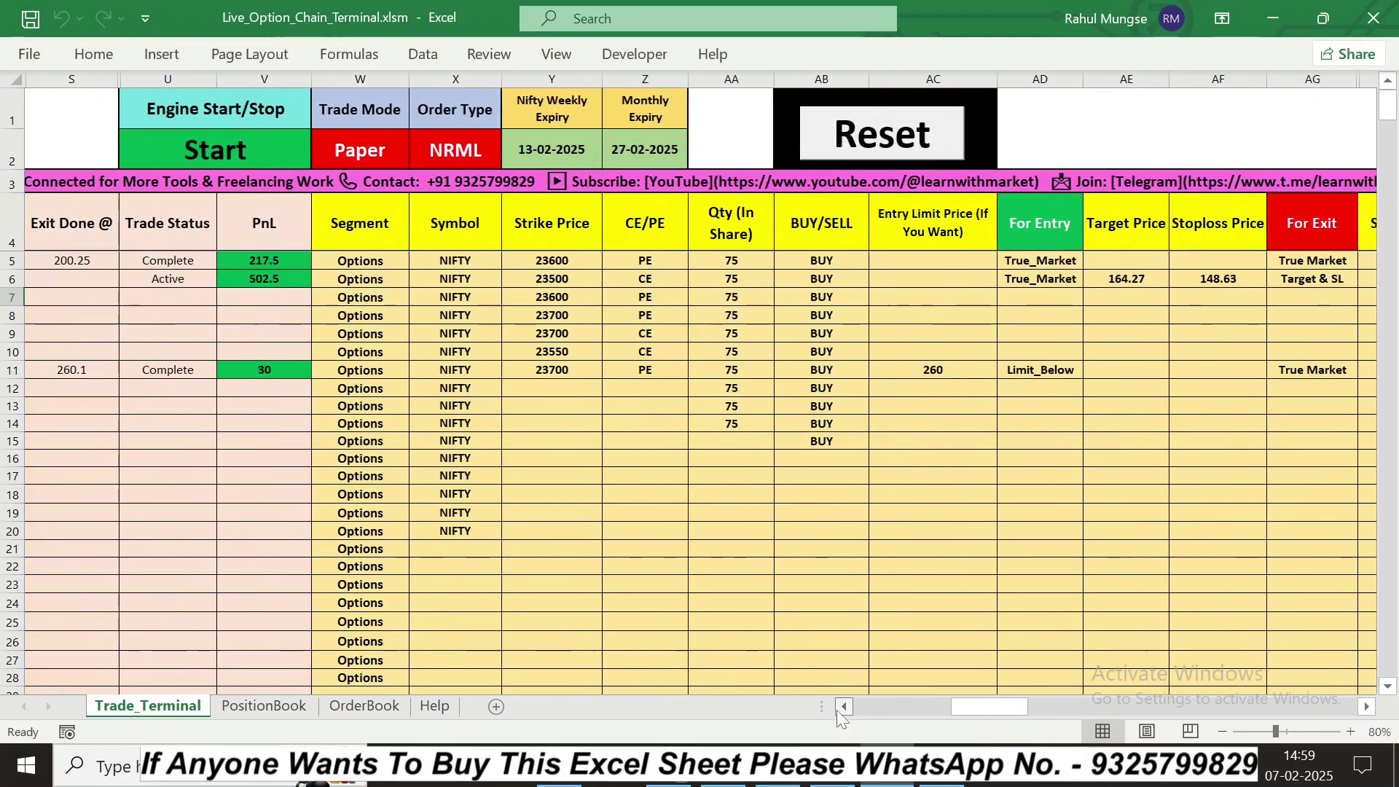
pyautogui.click(837, 710)
pyautogui.click(837, 710)
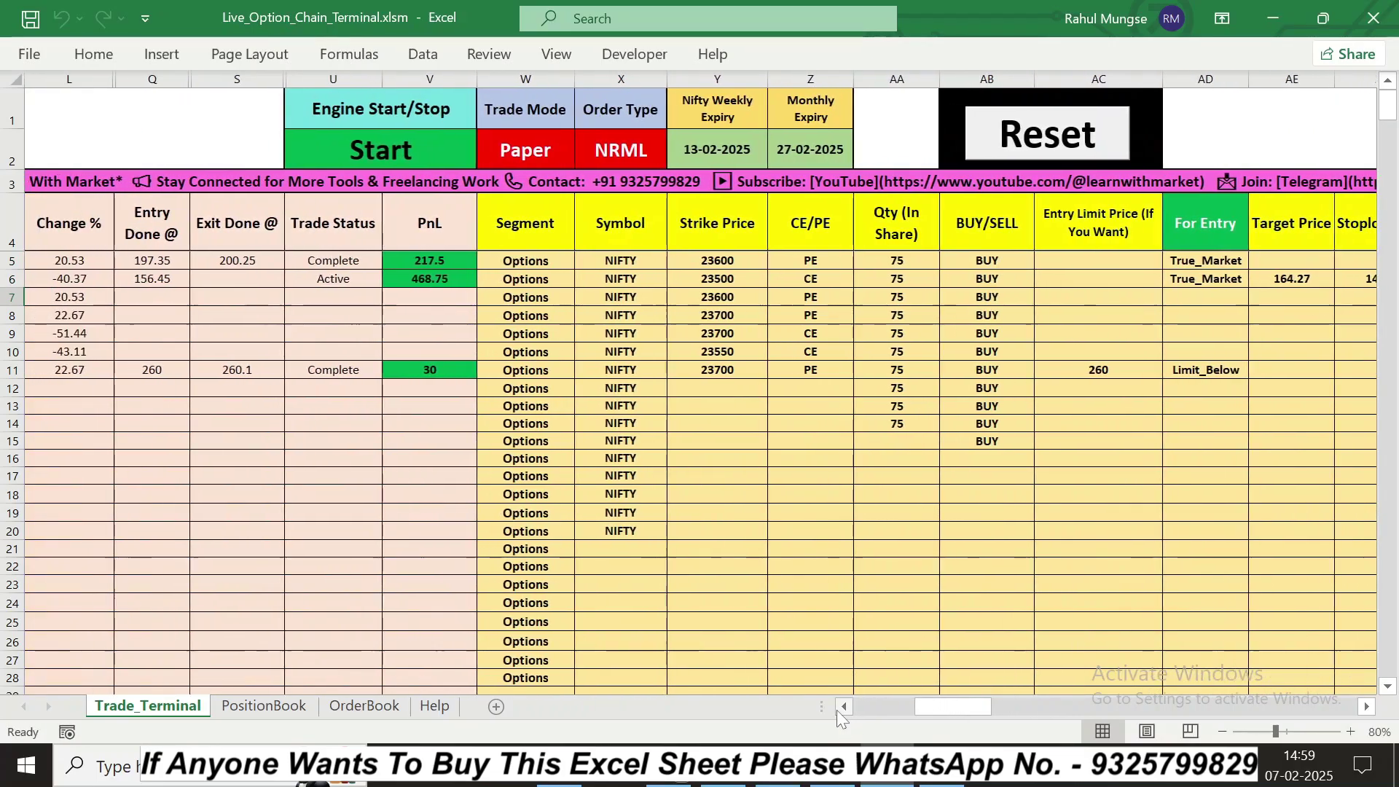
pyautogui.click(837, 710)
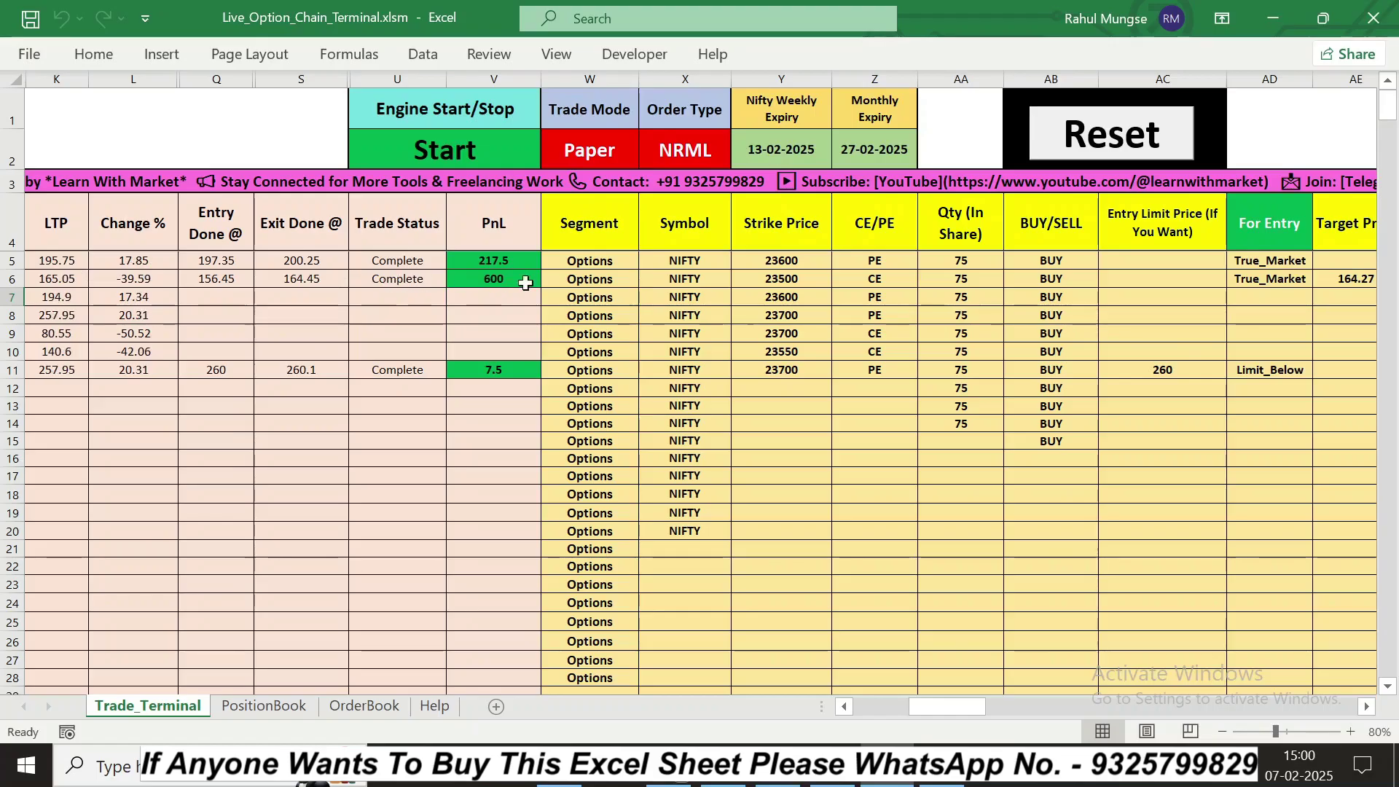
# Step: Switch the W2 Trade Mode from Paper to Real
pyautogui.click(517, 284)
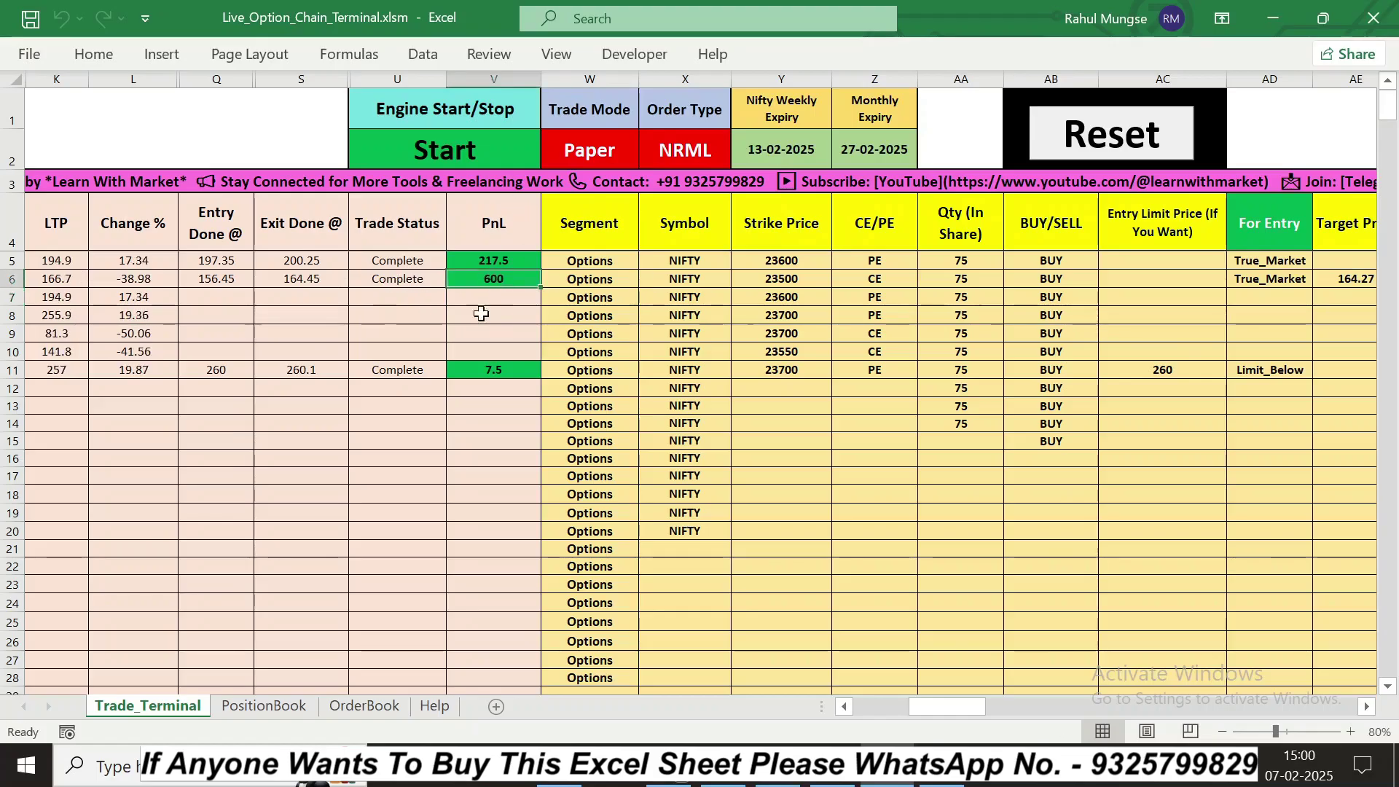
pyautogui.click(1367, 707)
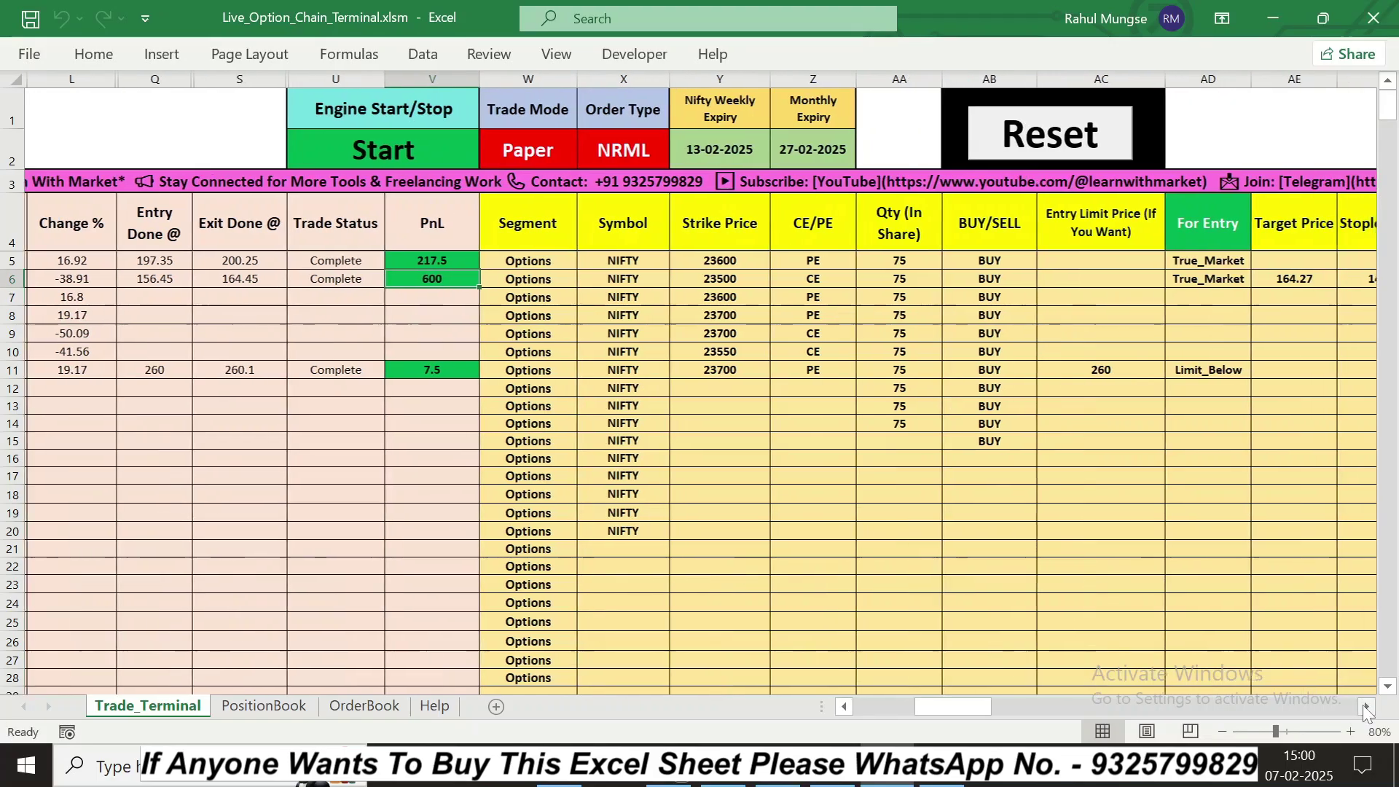
pyautogui.click(1367, 707)
pyautogui.click(1368, 707)
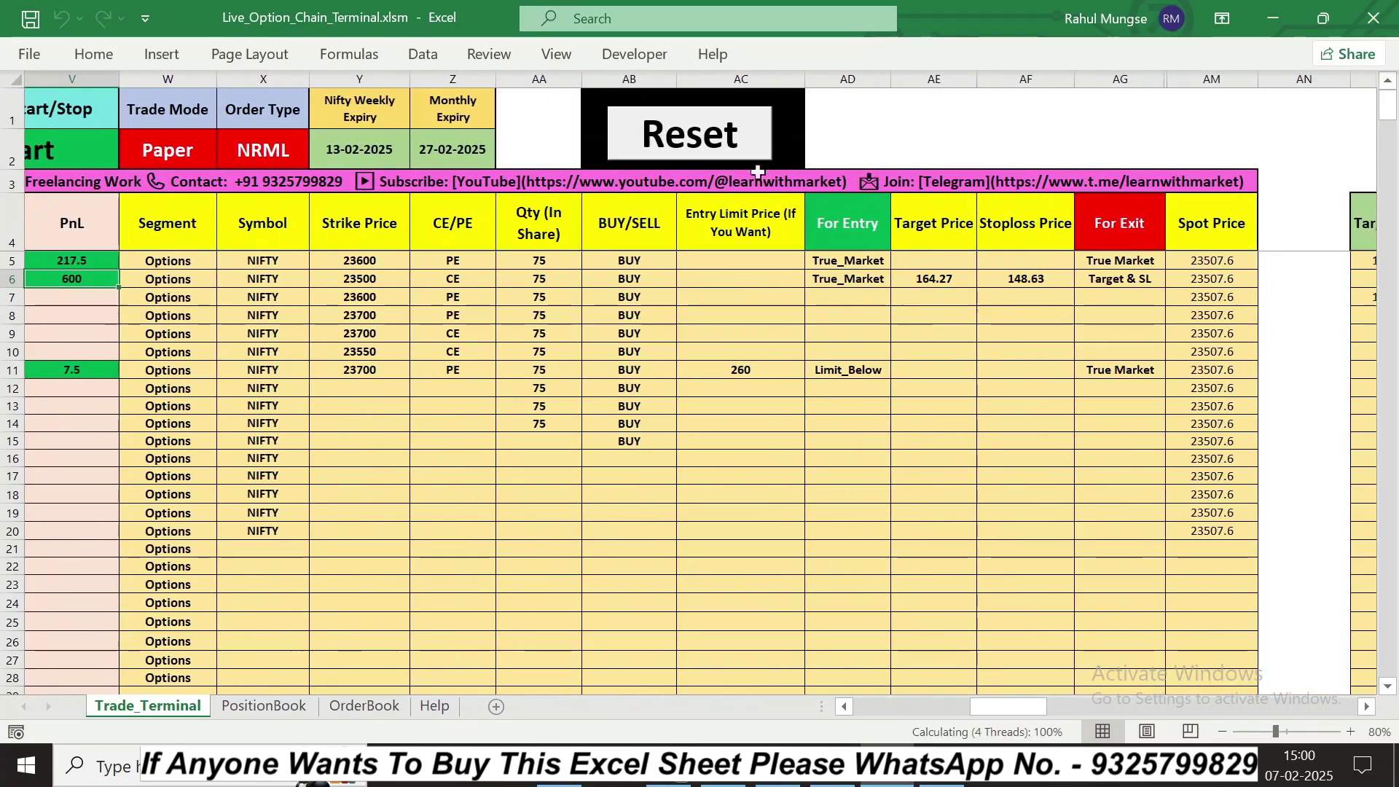
pyautogui.click(844, 707)
pyautogui.click(844, 707)
pyautogui.click(844, 707)
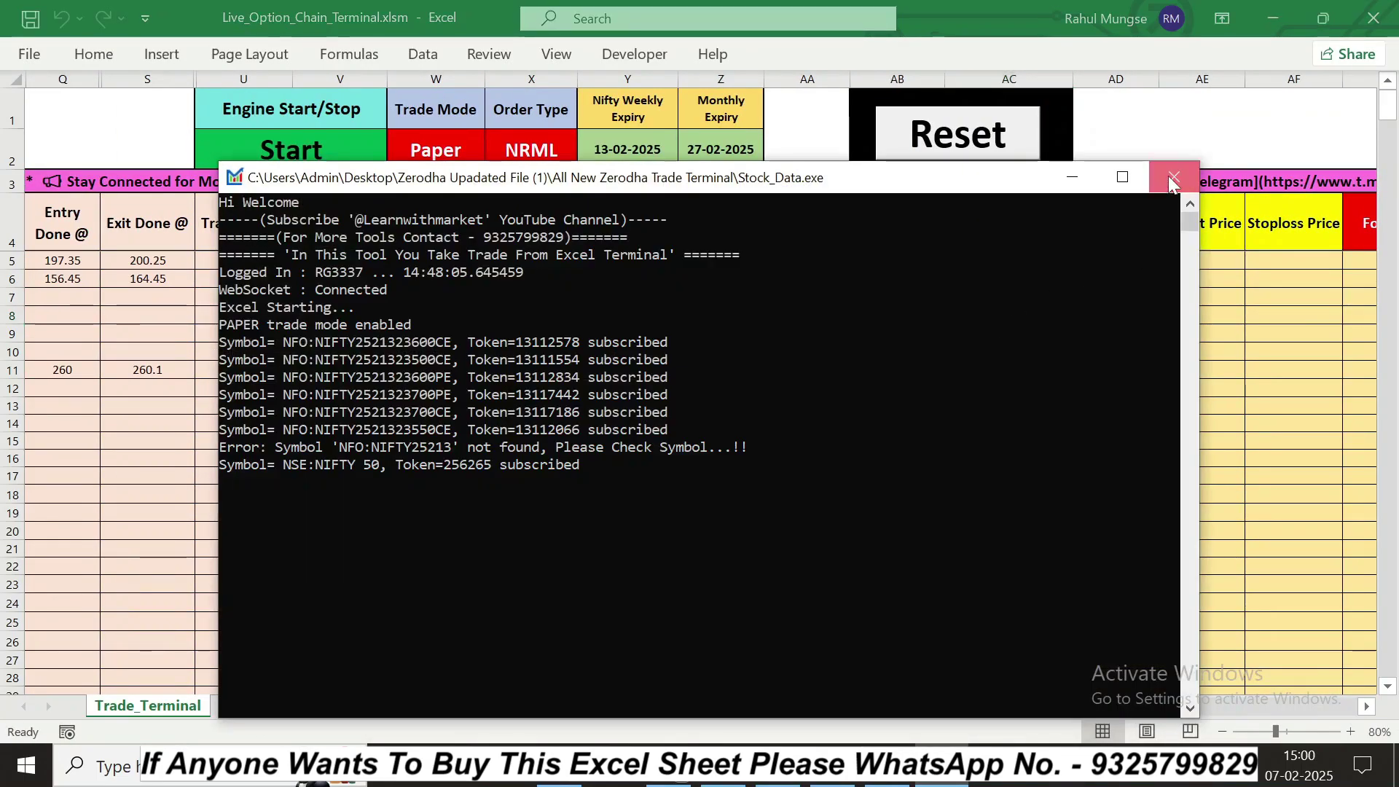
pyautogui.click(1173, 177)
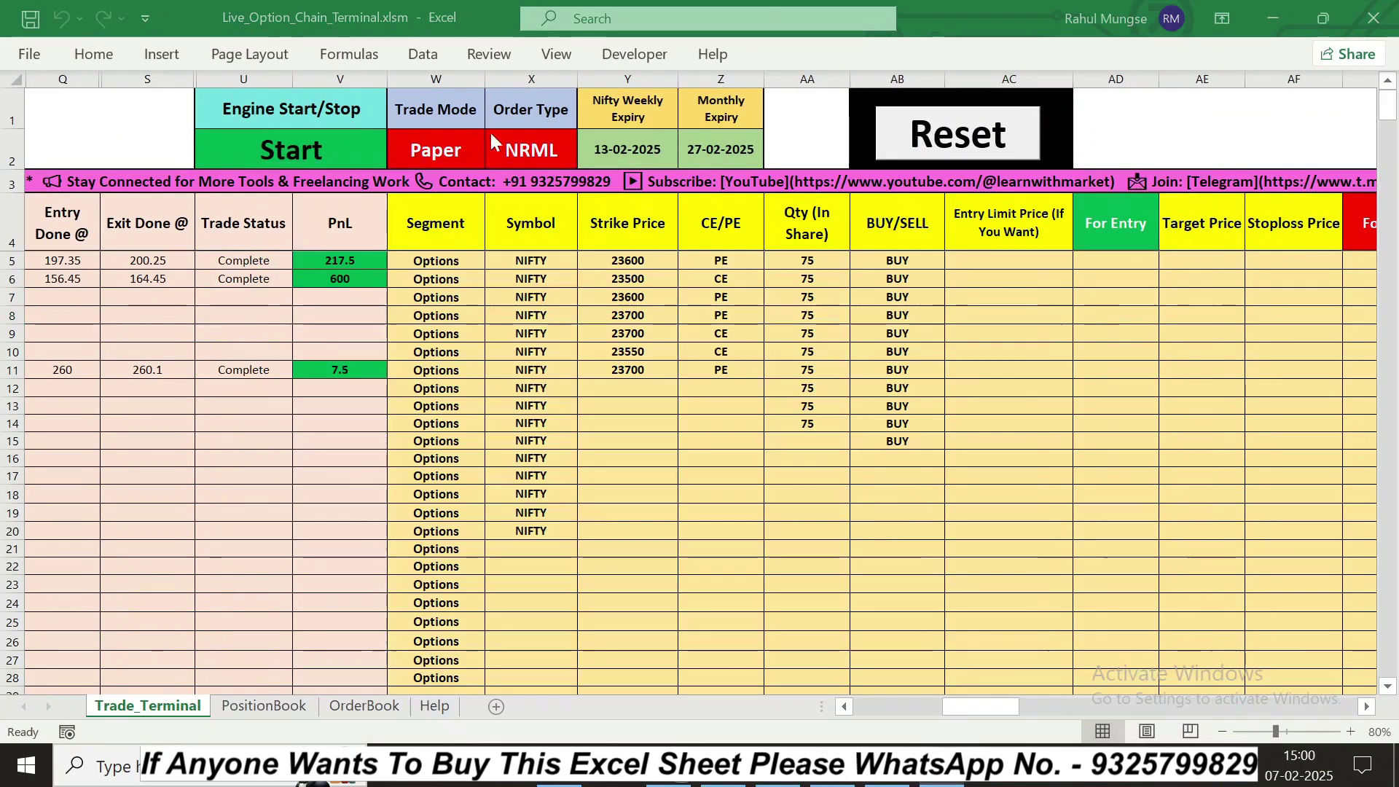
pyautogui.click(443, 147)
pyautogui.click(493, 159)
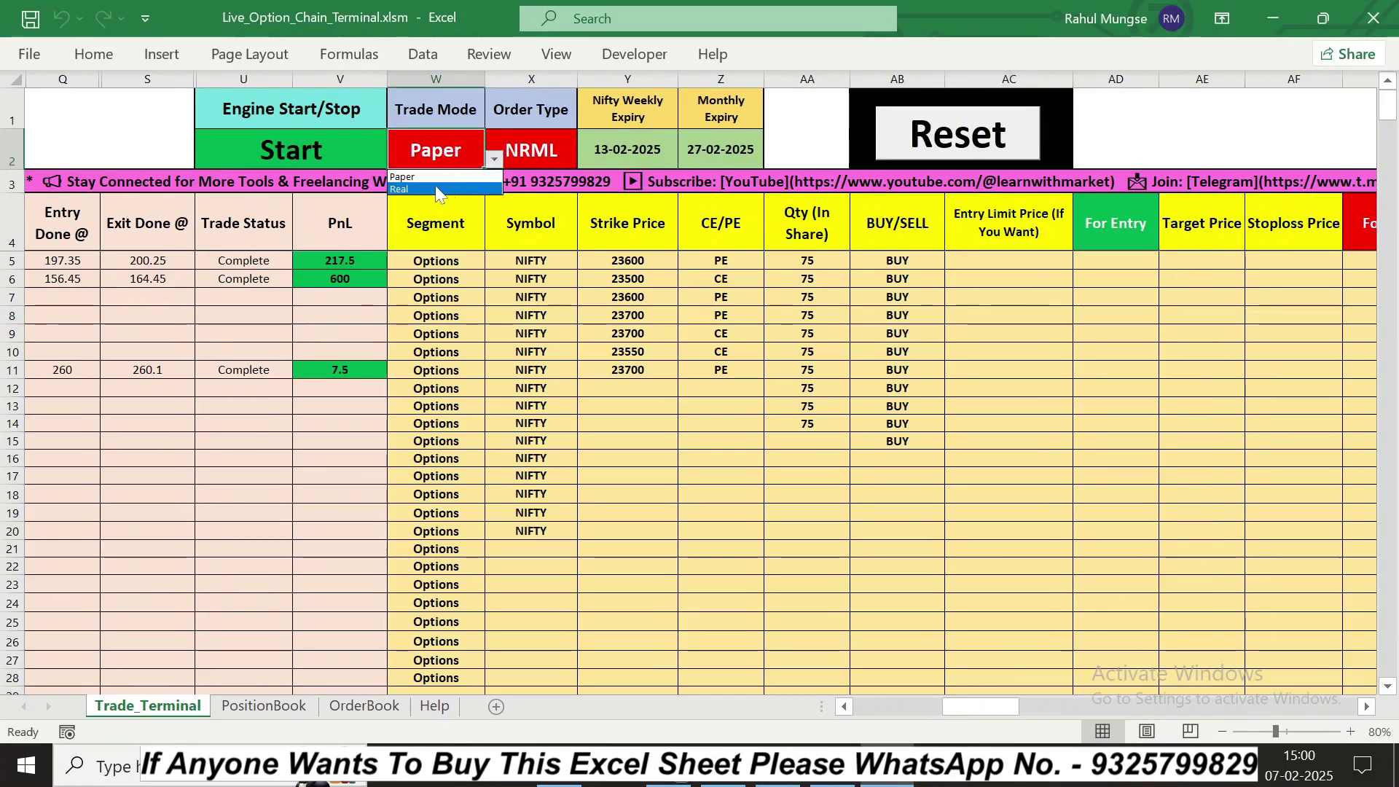
pyautogui.click(423, 188)
# Step: Launch Stock_Data.exe from its folder in File Explorer
pyautogui.click(565, 782)
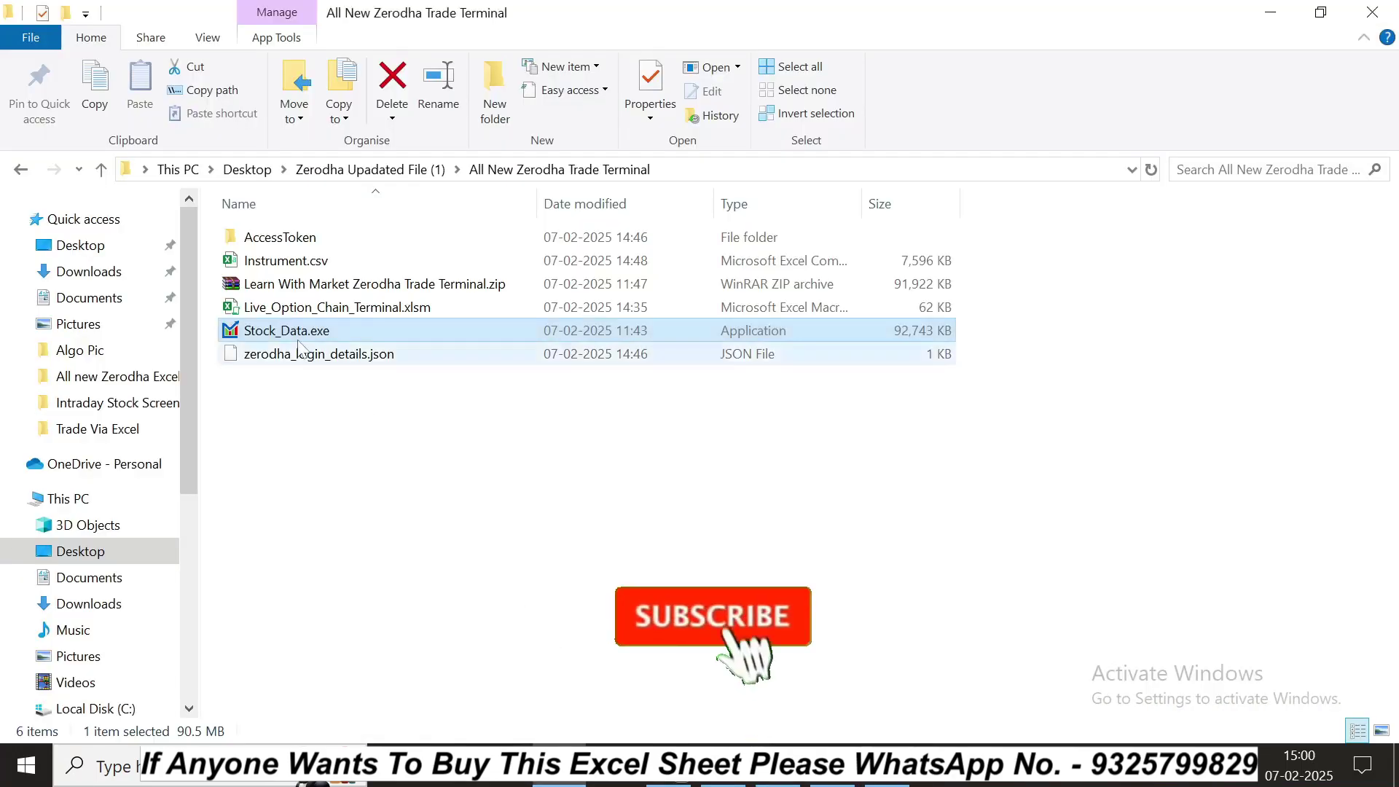
pyautogui.press('F2')
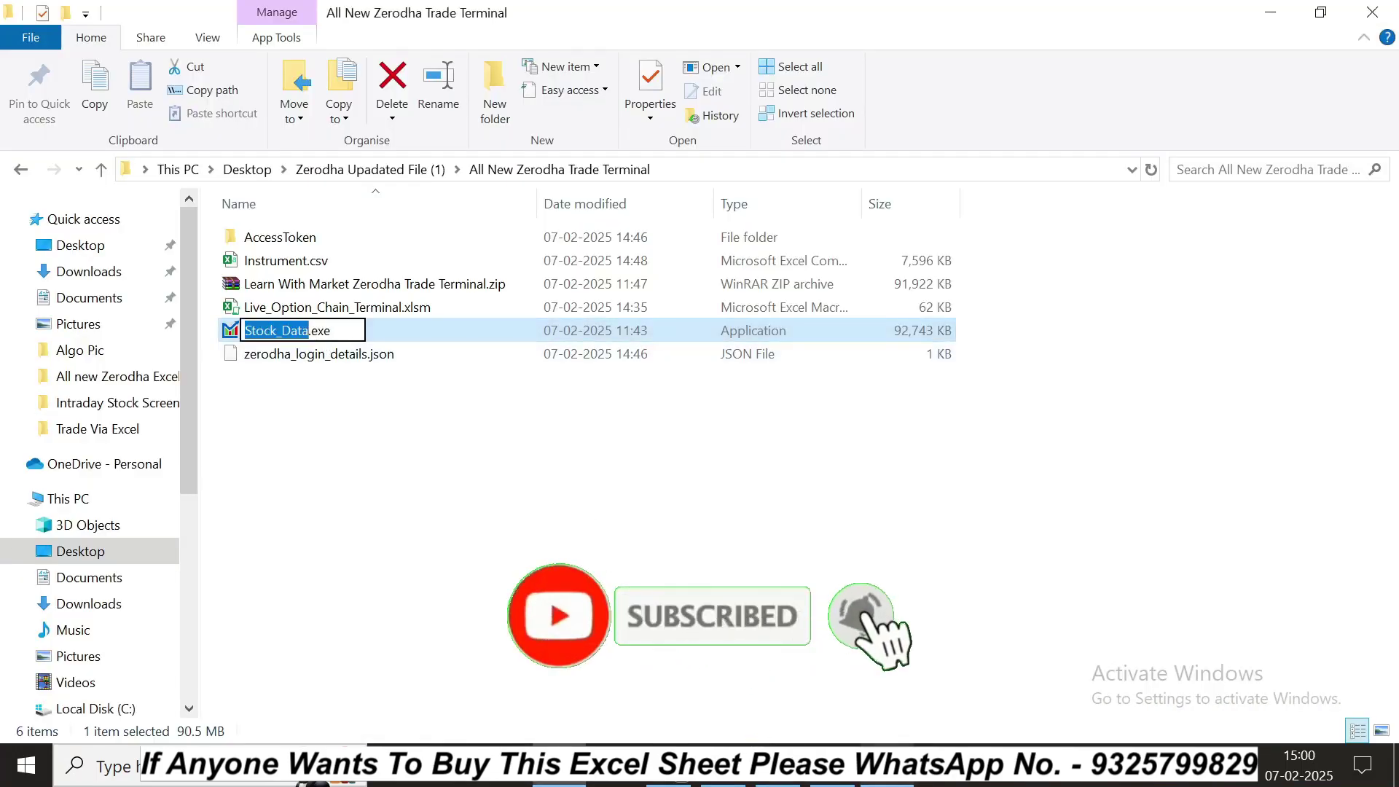
pyautogui.press('Escape')
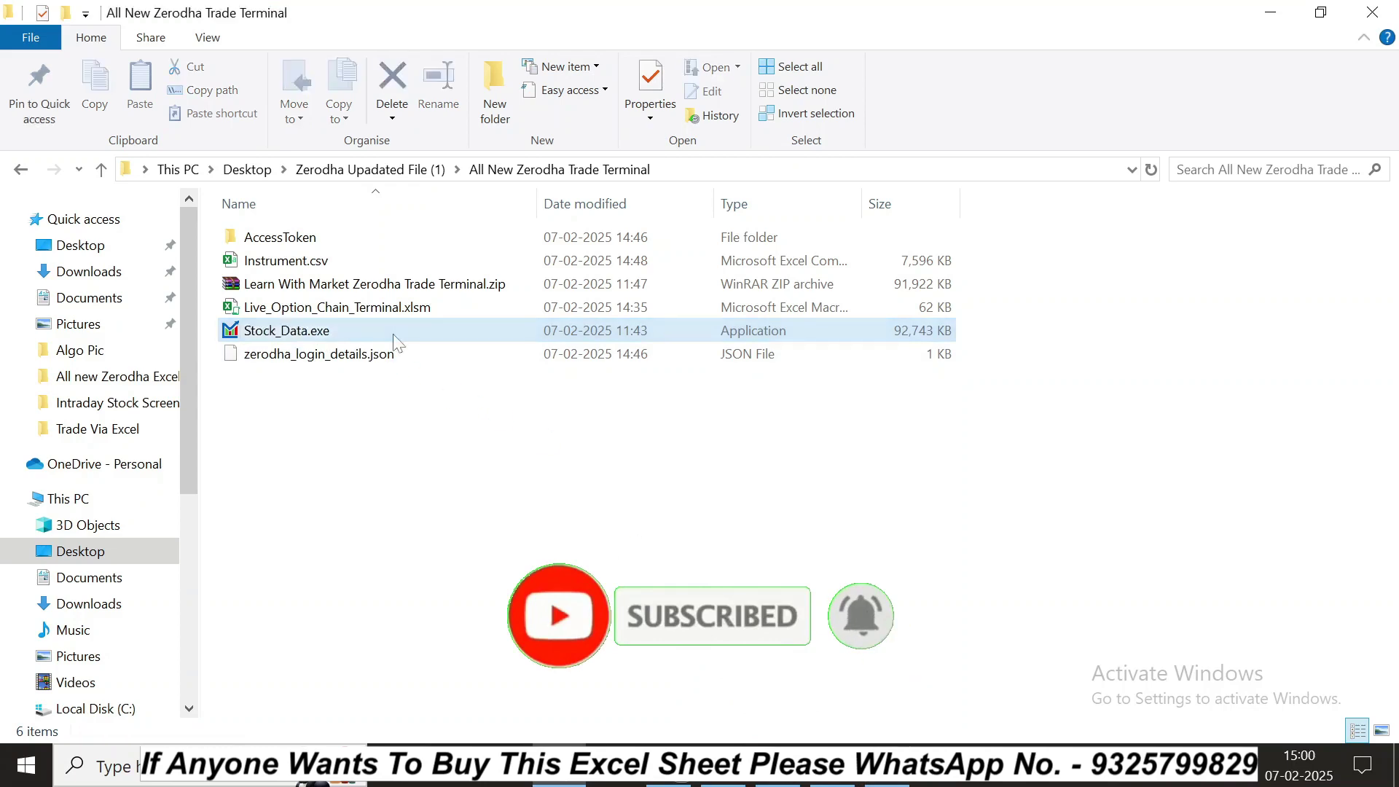
pyautogui.press('Return')
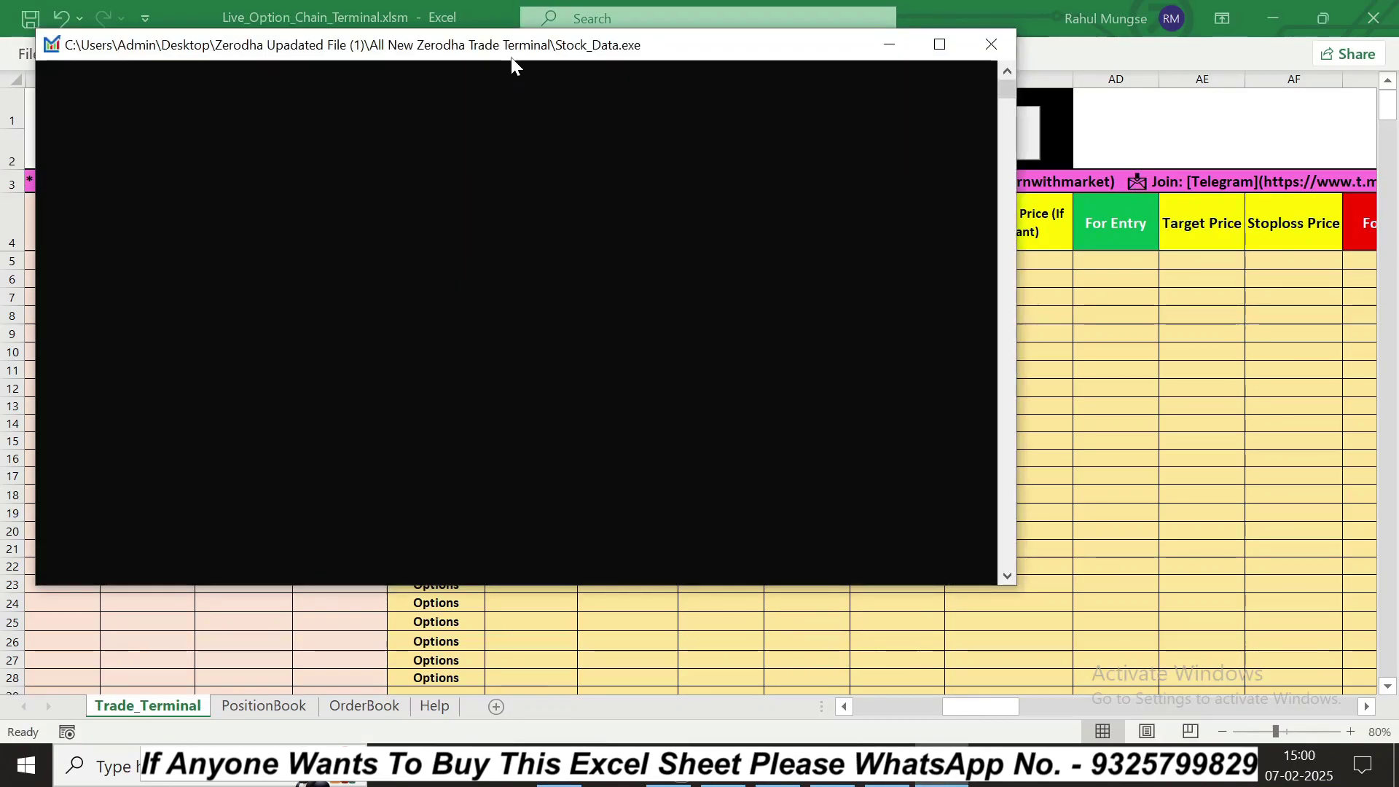
# Step: Maximize and then restore the Stock_Data.exe console window
pyautogui.doubleClick(510, 57)
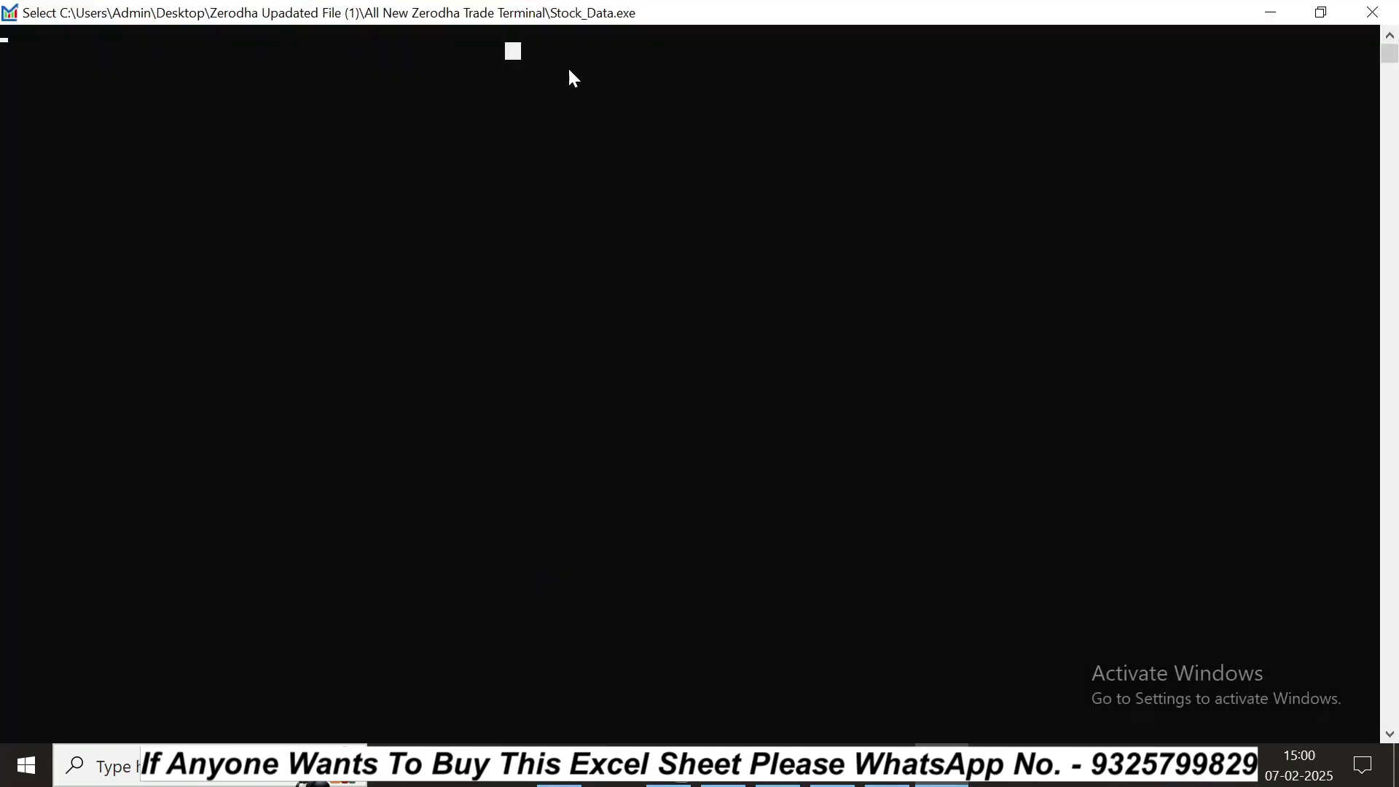
pyautogui.doubleClick(596, 23)
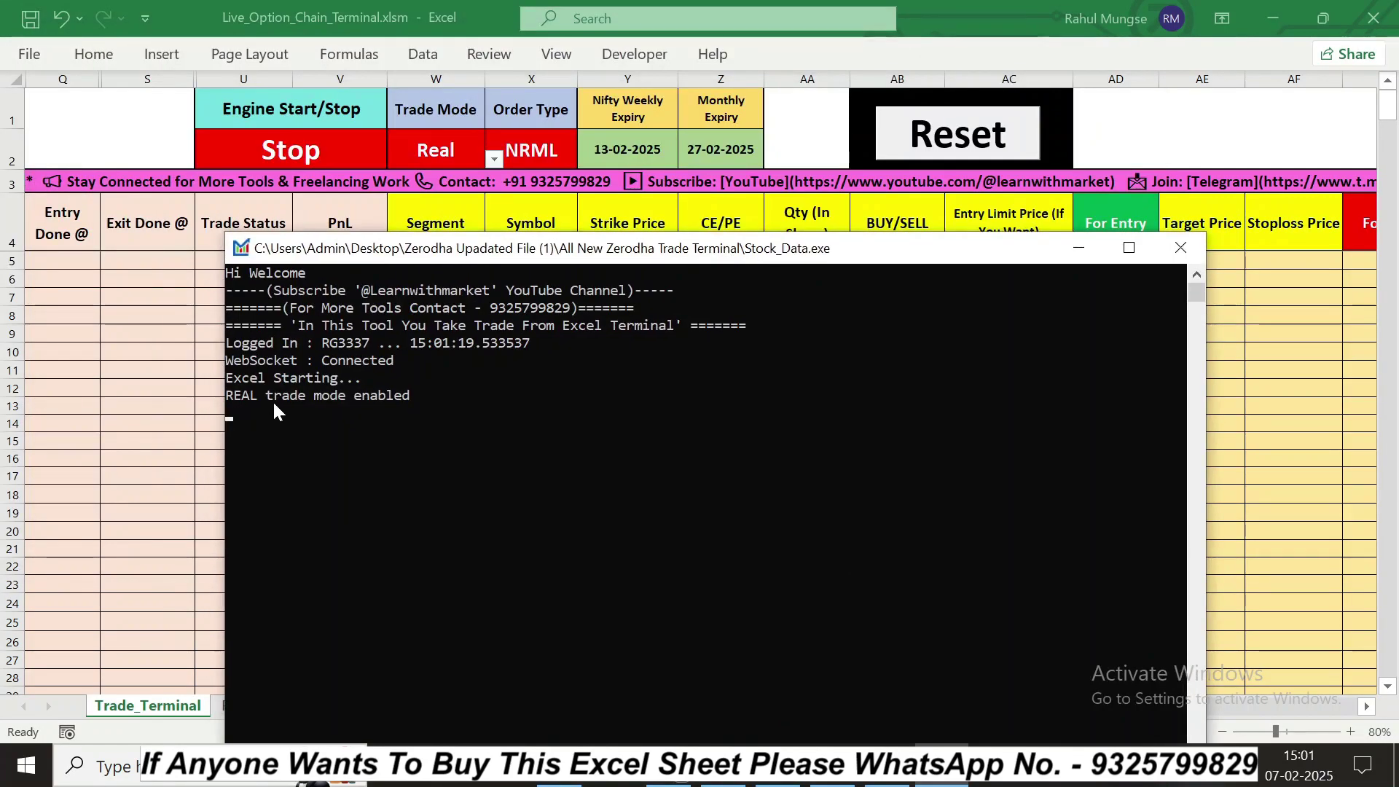
# Step: Compare the console's symbol subscriptions with the live LTP and Change % values in the sheet
pyautogui.click(1081, 254)
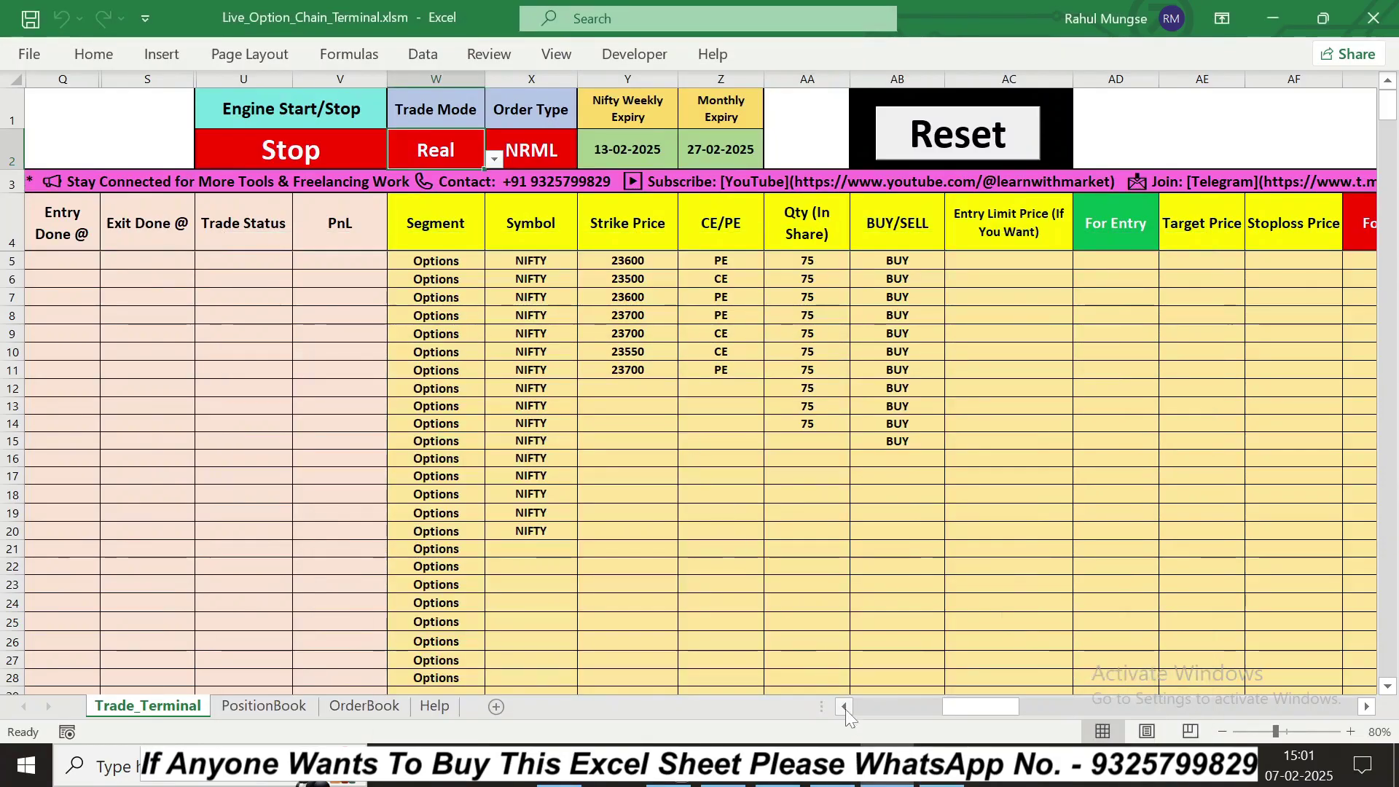
pyautogui.click(845, 710)
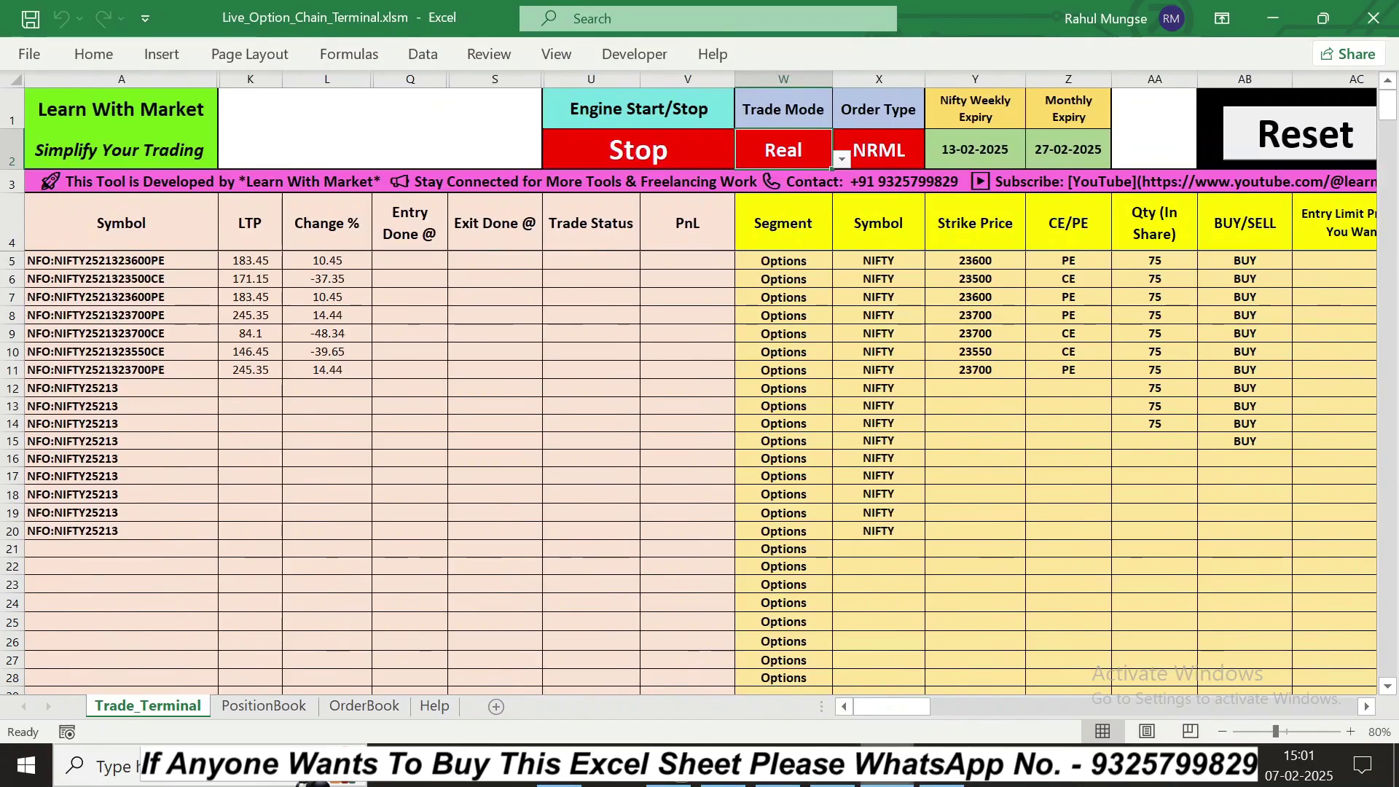
pyautogui.click(949, 782)
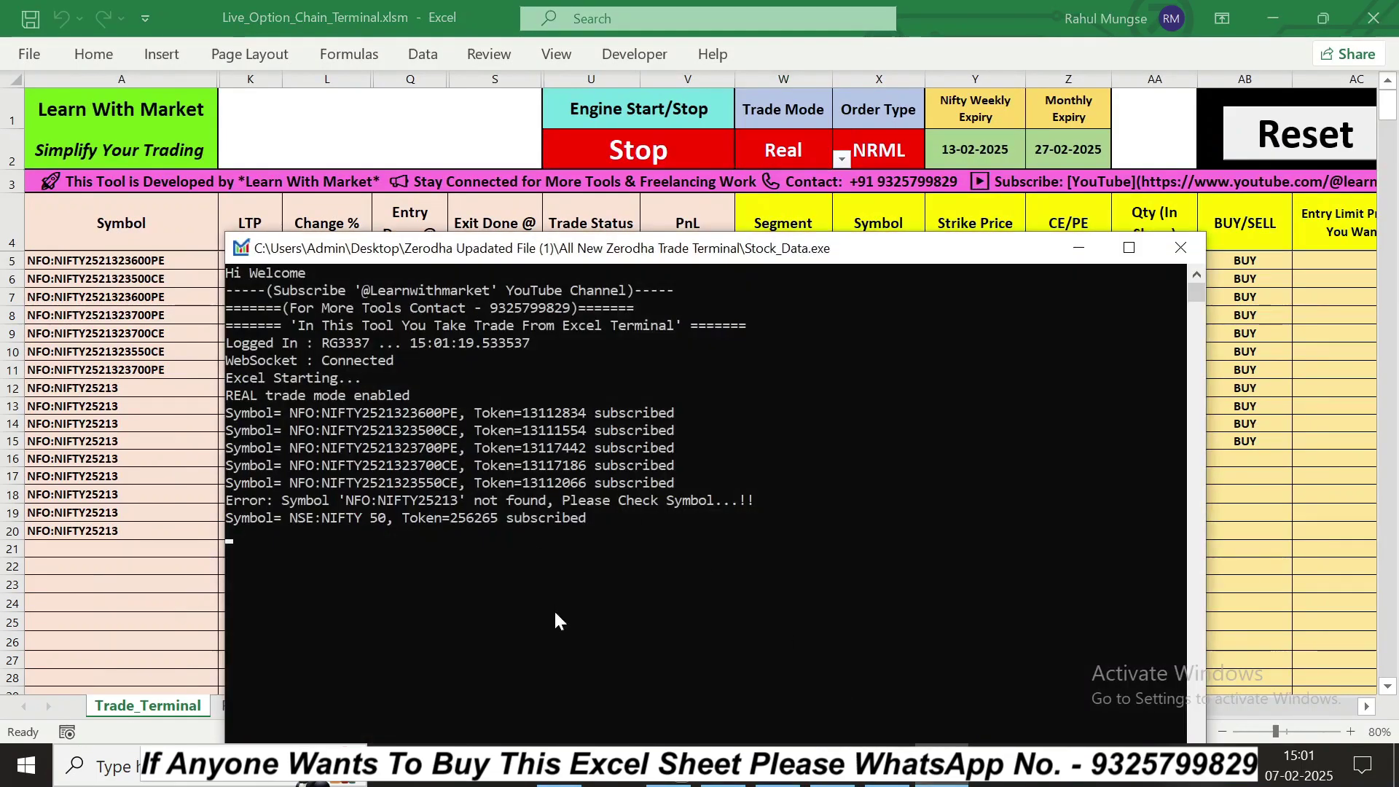
pyautogui.click(1080, 249)
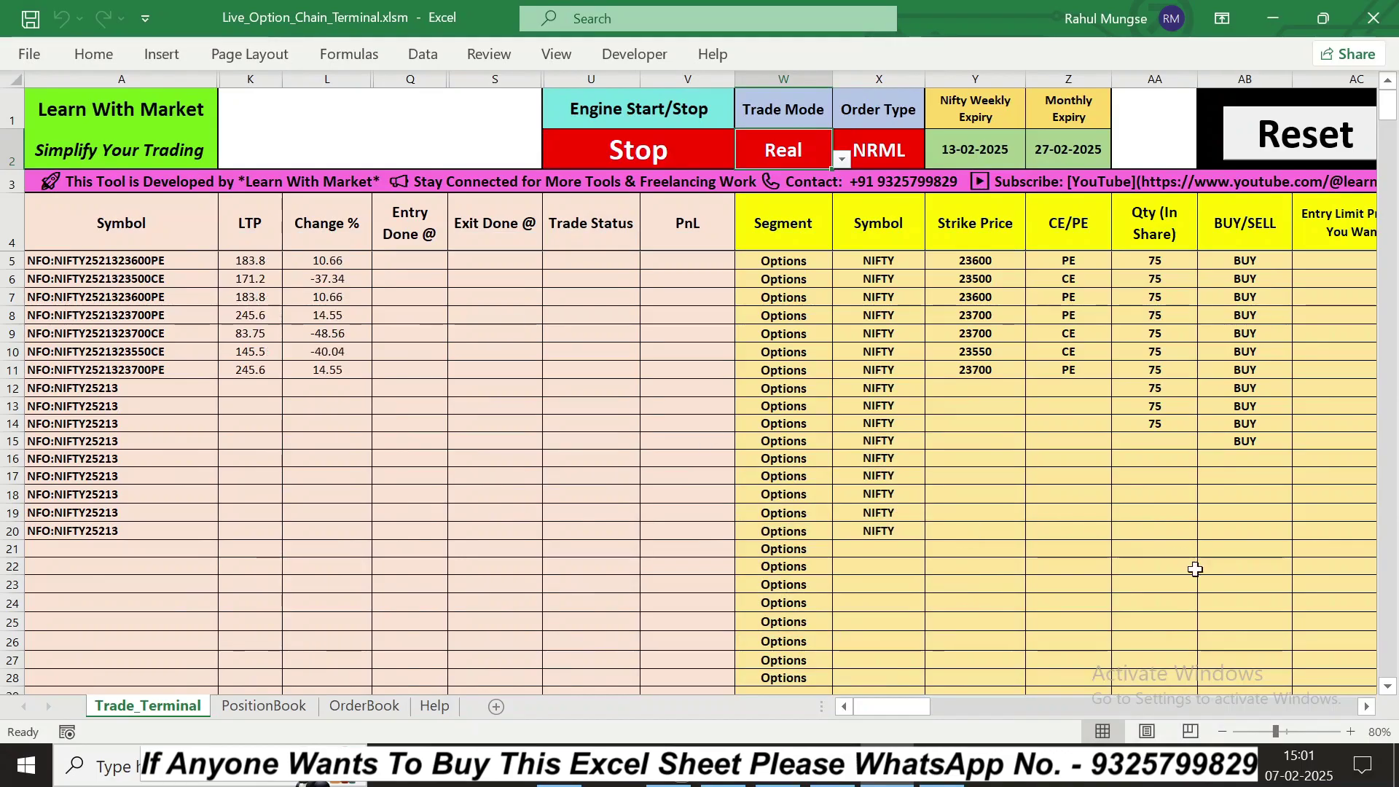
pyautogui.click(1367, 707)
# Step: Select row 6's 23500 CE strike and For Entry cell, then switch to Kite's Orders page
pyautogui.click(1367, 707)
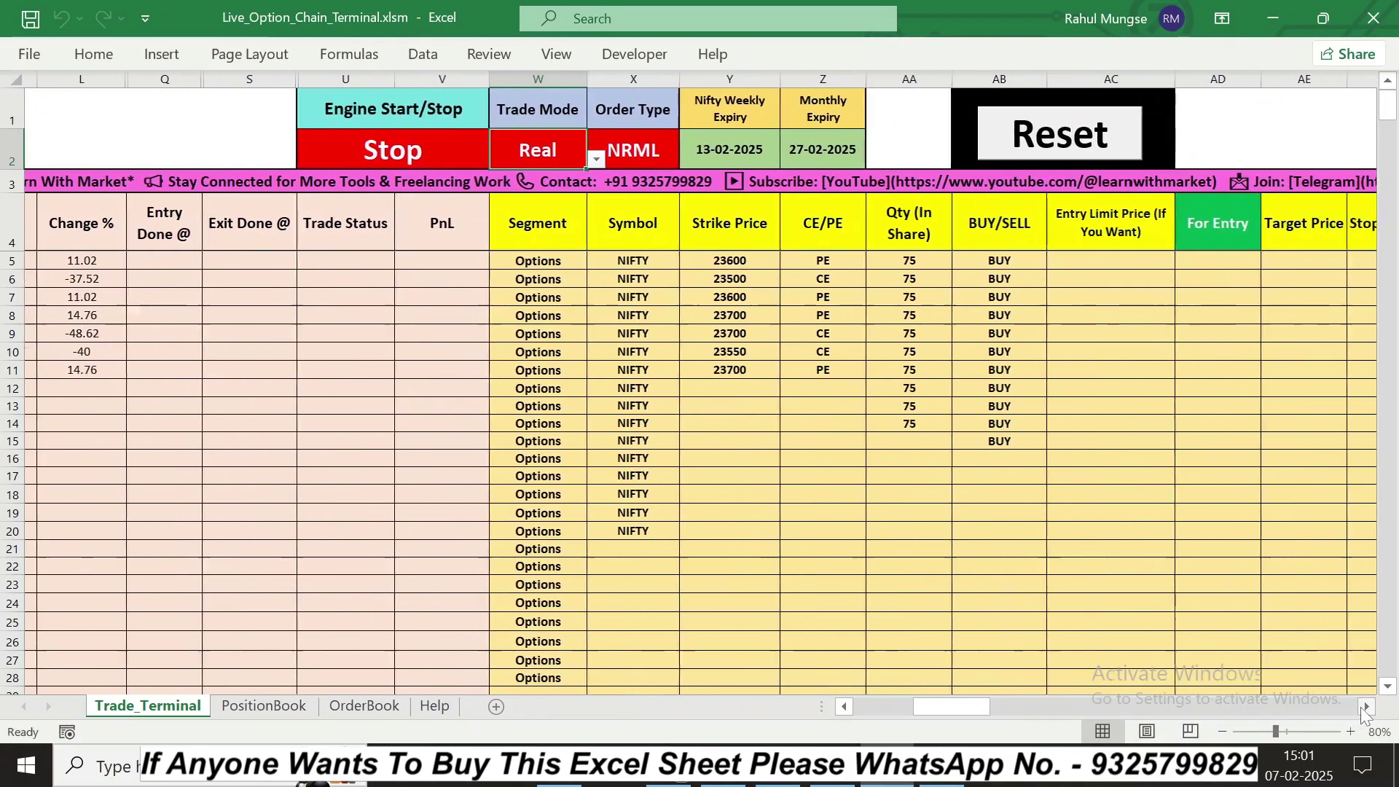
pyautogui.click(706, 285)
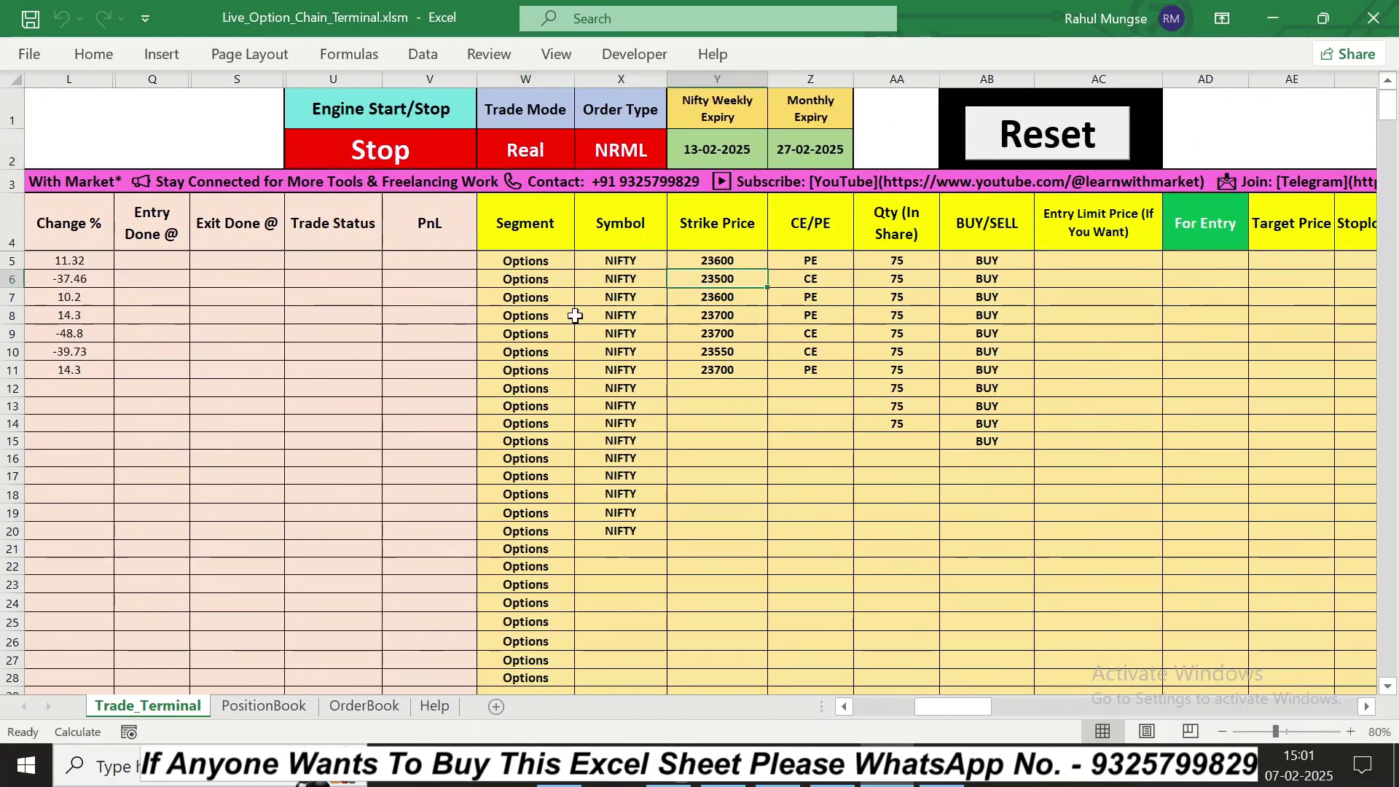
pyautogui.click(847, 706)
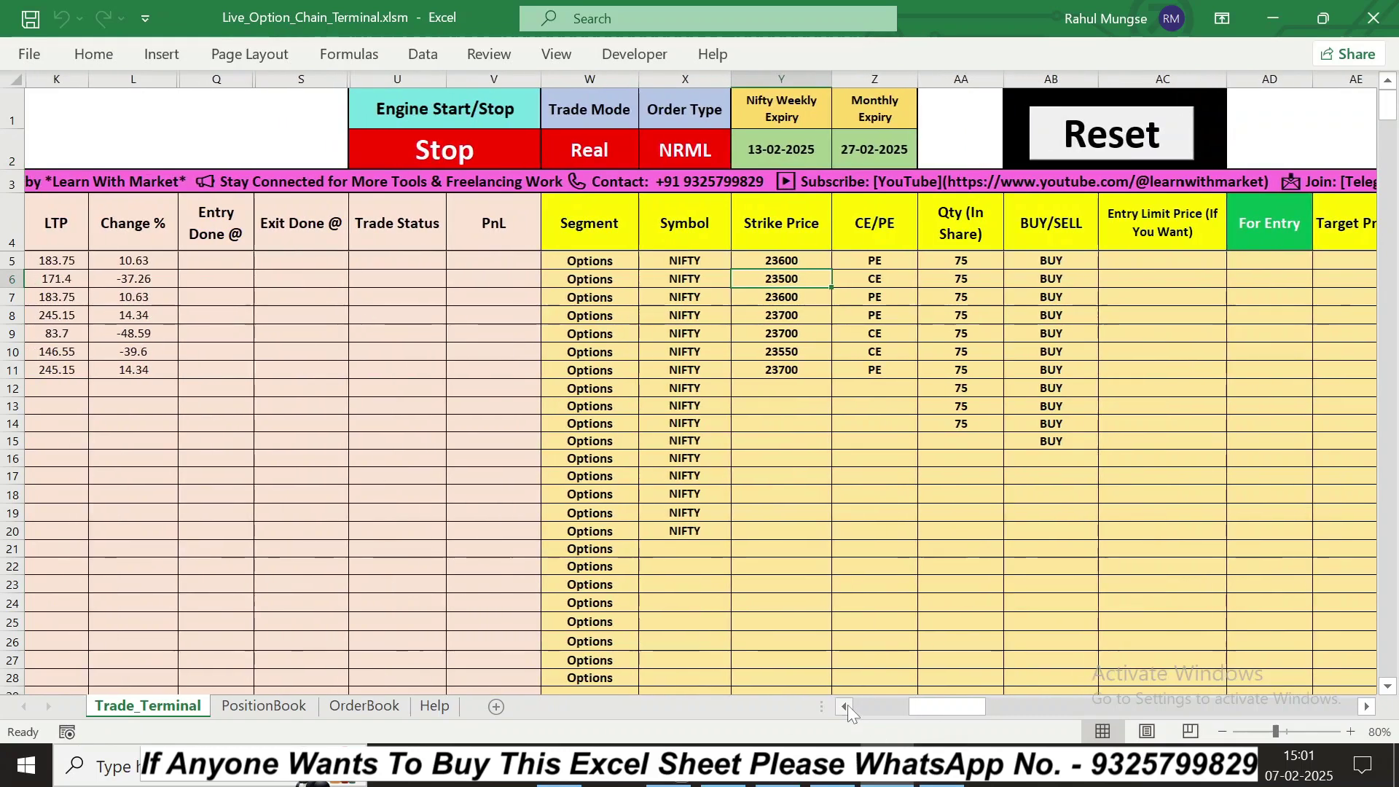
pyautogui.click(1244, 281)
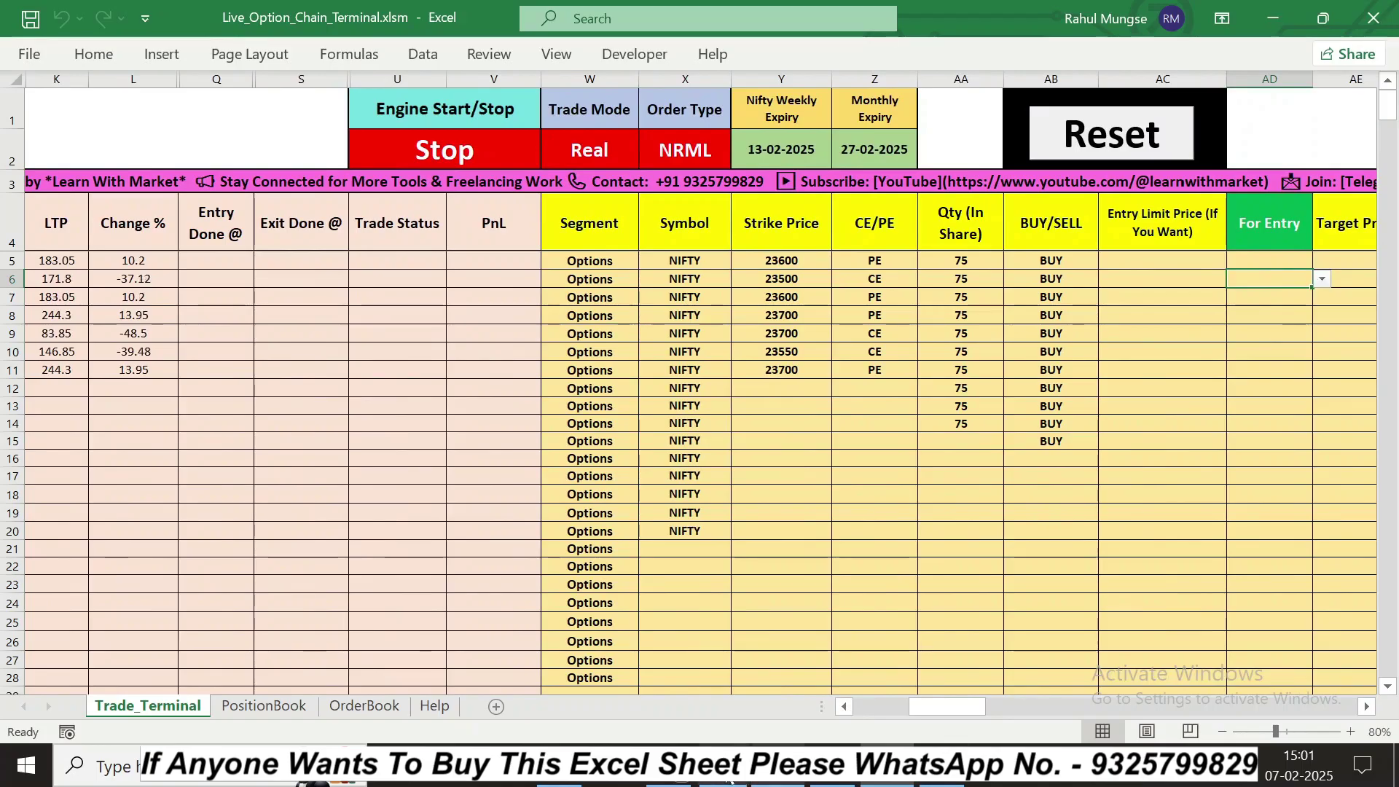
pyautogui.hotkey('alt', 'Tab')
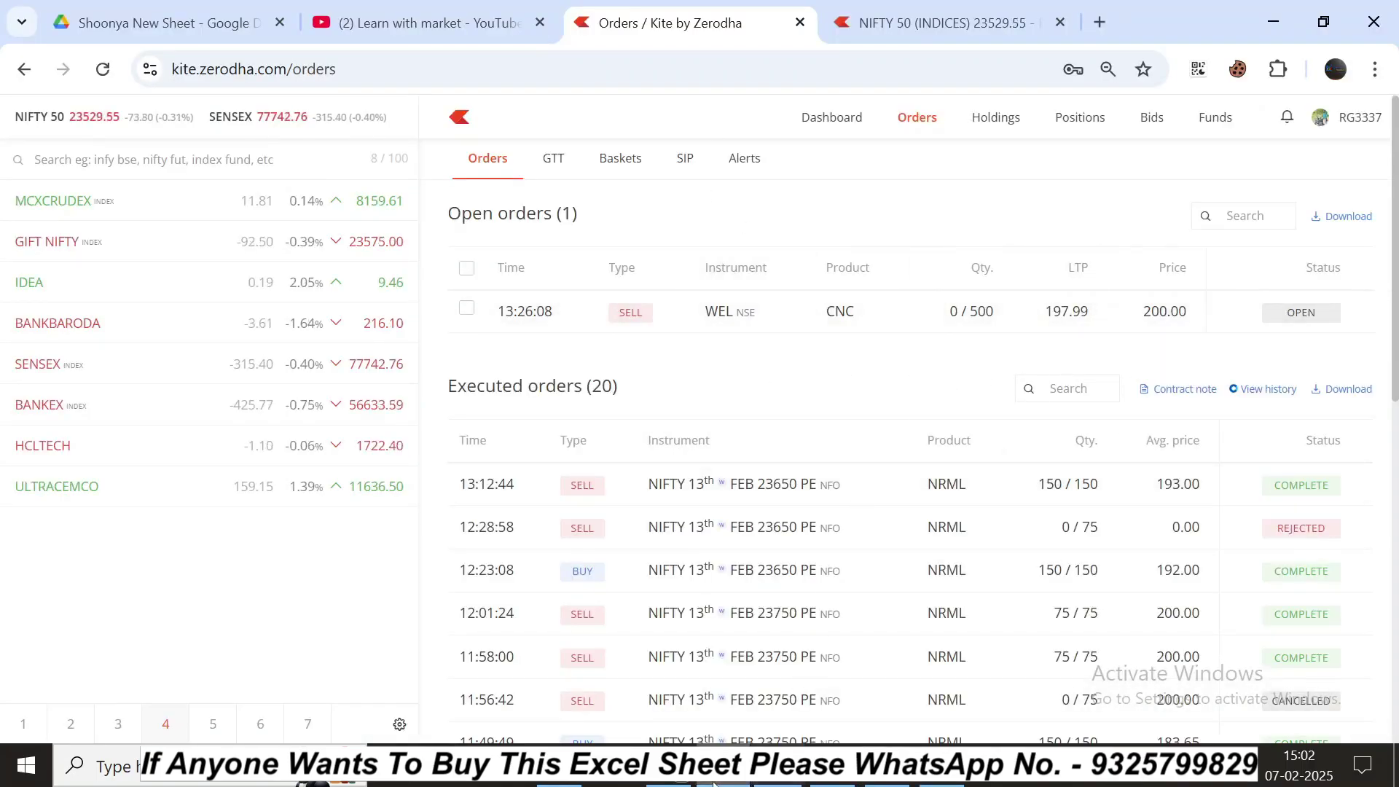
# Step: Back in Excel, set row 6's (23500 CE) For Entry cell AD6 to True_Market
pyautogui.click(778, 777)
pyautogui.click(1322, 279)
pyautogui.click(1305, 293)
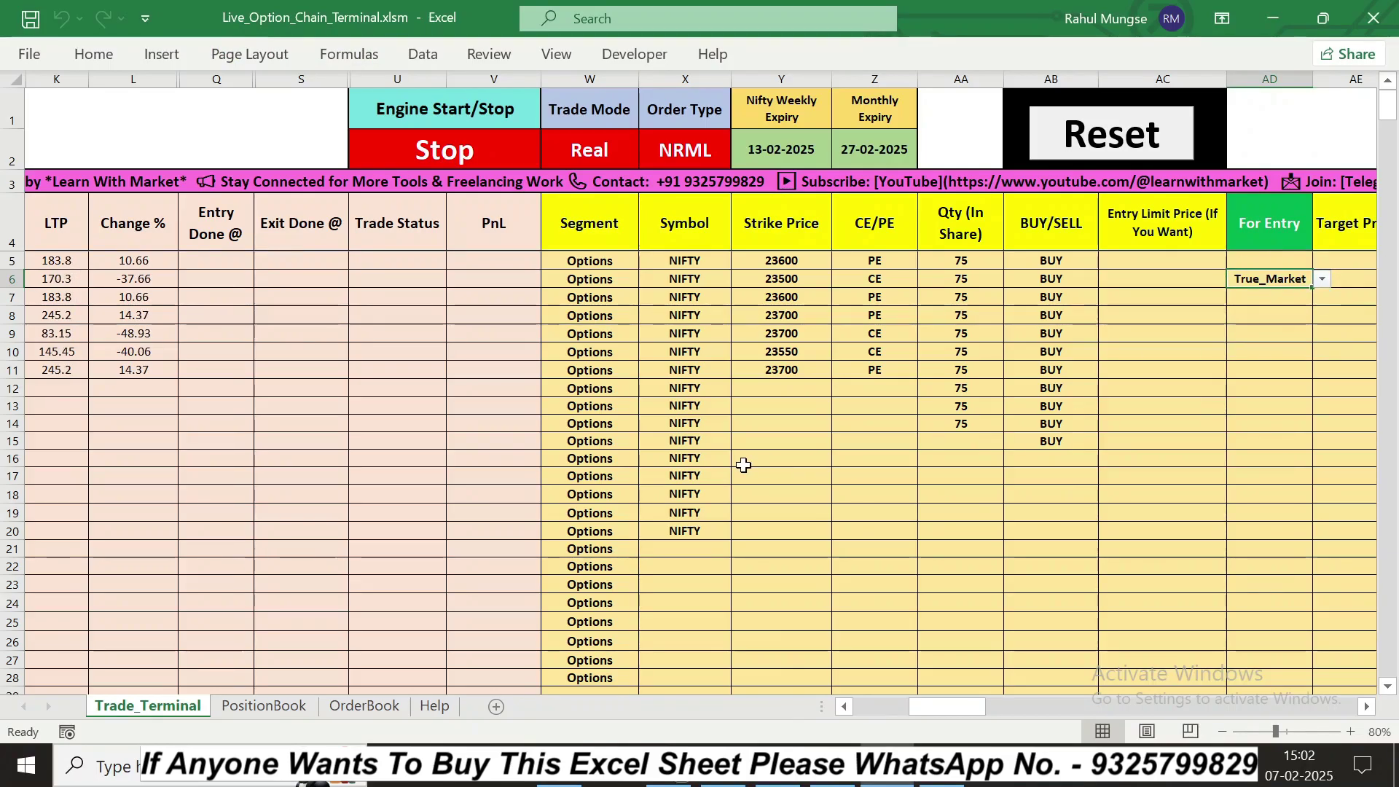
# Step: Reset row 6's For Entry to False and toggle the Engine Start/Stop cell U2
pyautogui.click(1322, 279)
pyautogui.click(1283, 304)
pyautogui.click(503, 160)
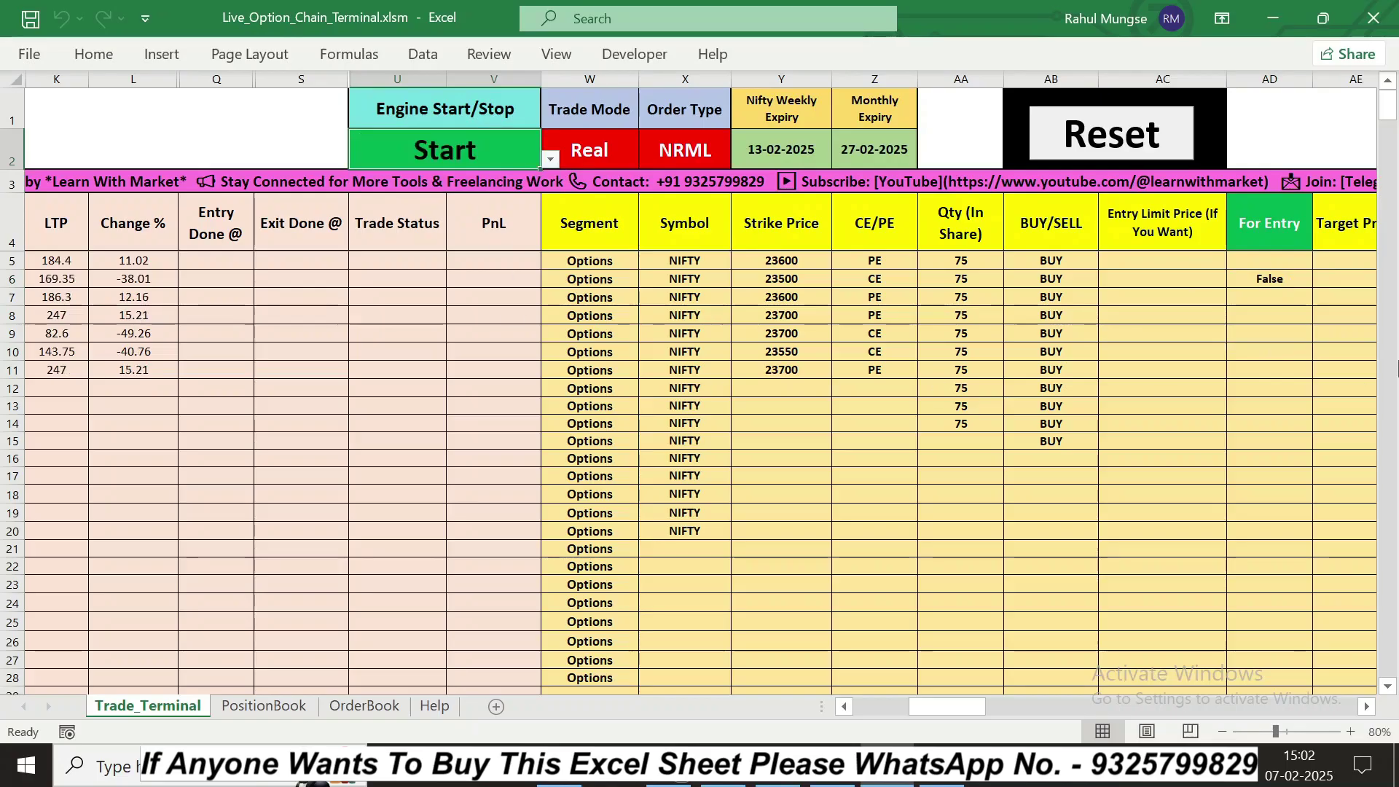
pyautogui.click(1284, 277)
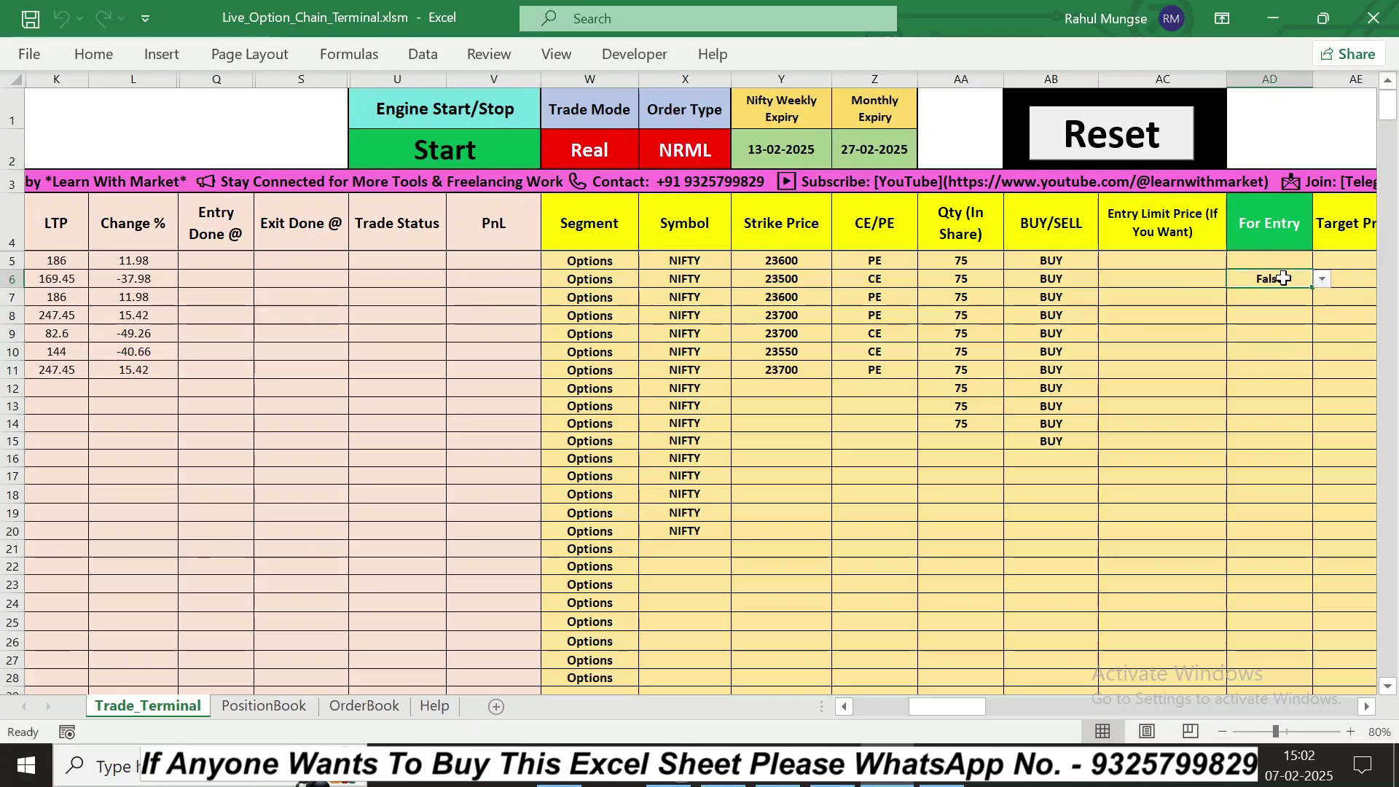
pyautogui.click(1325, 279)
pyautogui.click(1294, 280)
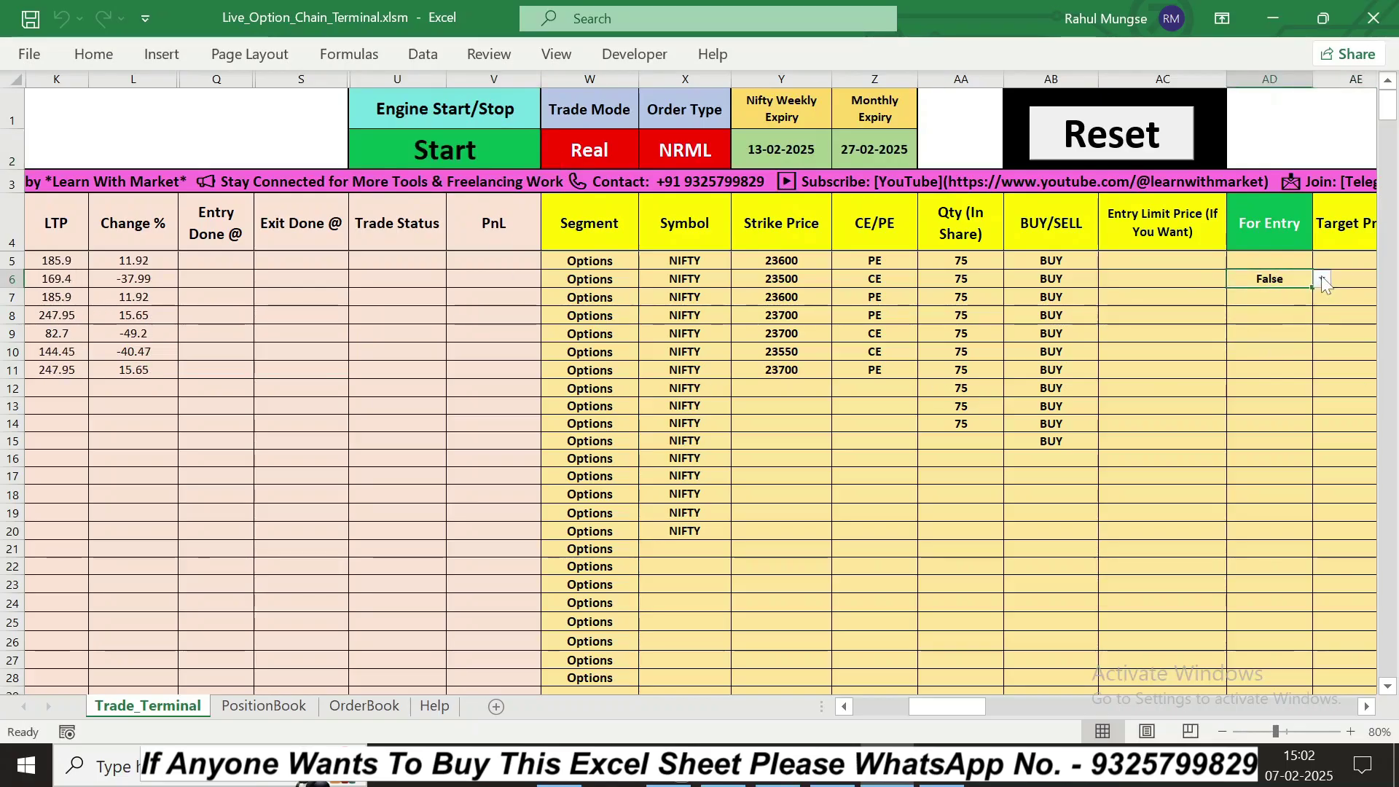
pyautogui.click(1322, 278)
pyautogui.click(1282, 307)
# Step: Fire the 23500 CE market entry with True_Market in AD6, filling at 168.5, and view the BUY in Kite
pyautogui.click(1324, 283)
pyautogui.click(1272, 305)
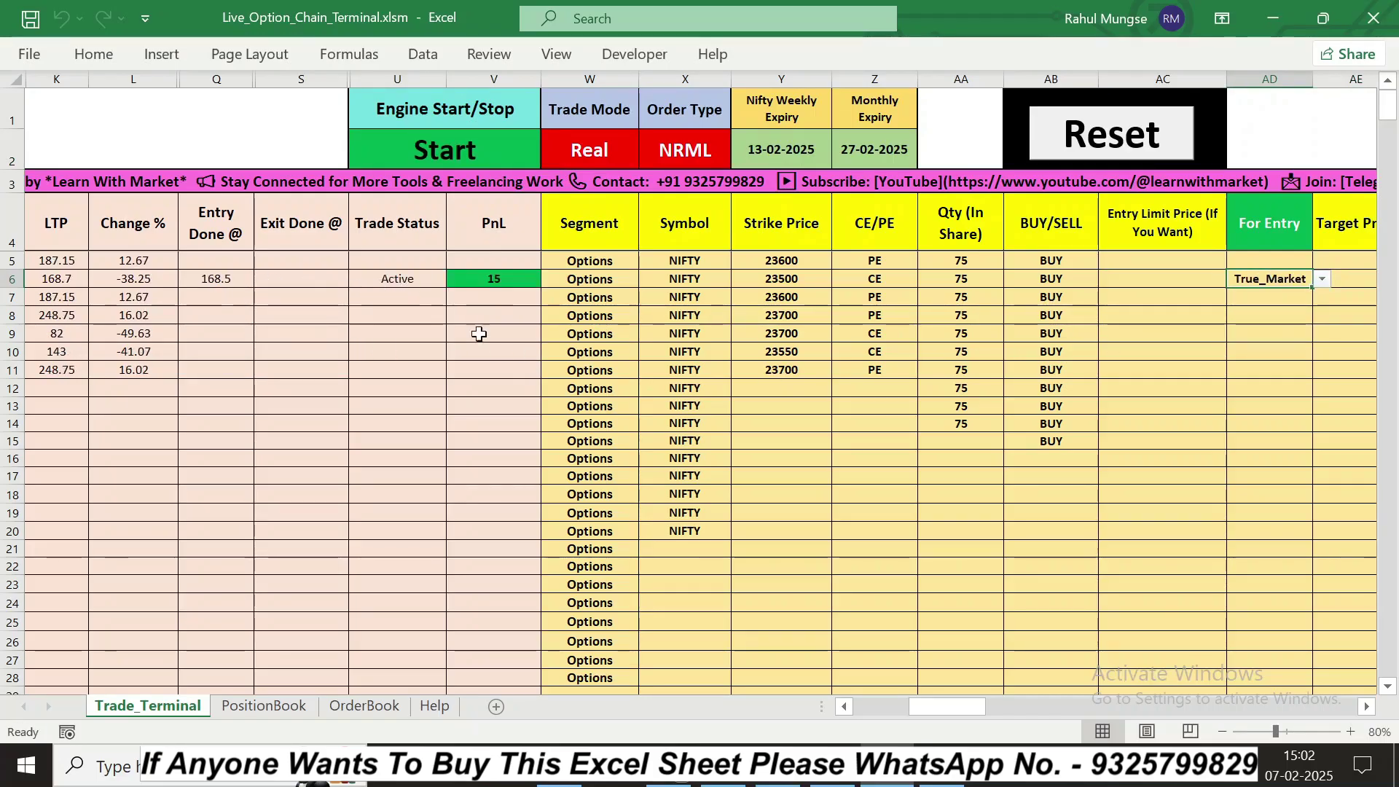
pyautogui.click(723, 766)
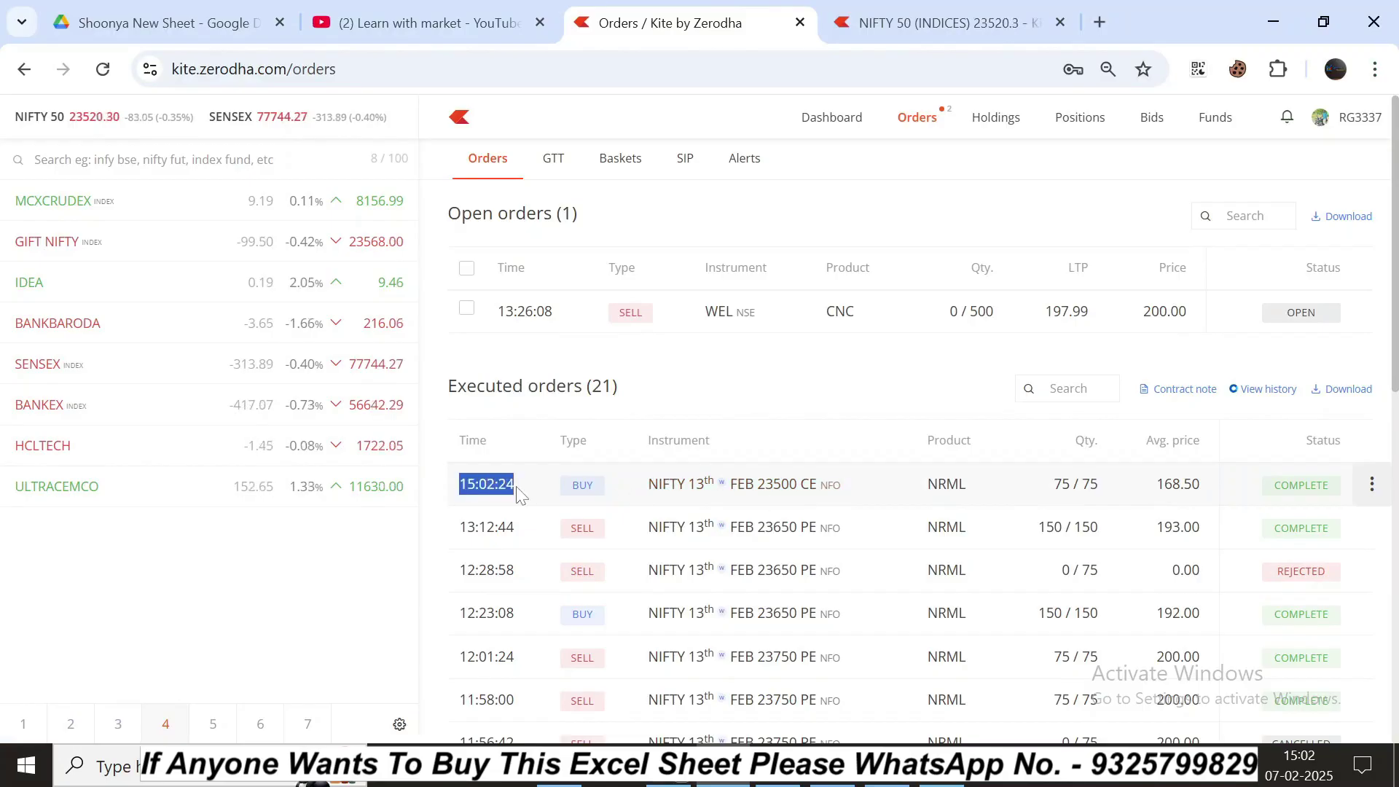
# Step: Compare the 15:02:24 Kite buy time against the system clock, then return to Excel
pyautogui.click(1290, 771)
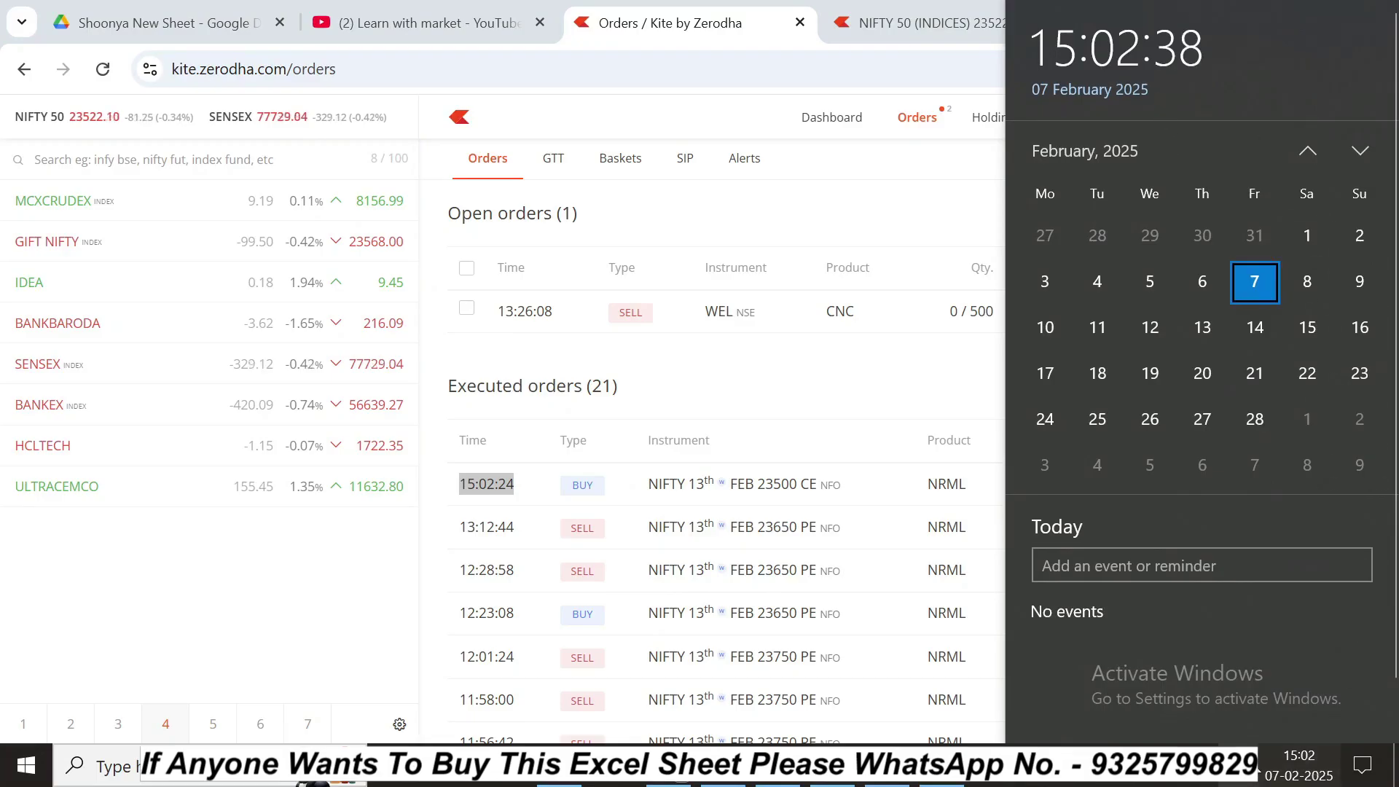
pyautogui.click(1297, 768)
pyautogui.click(629, 497)
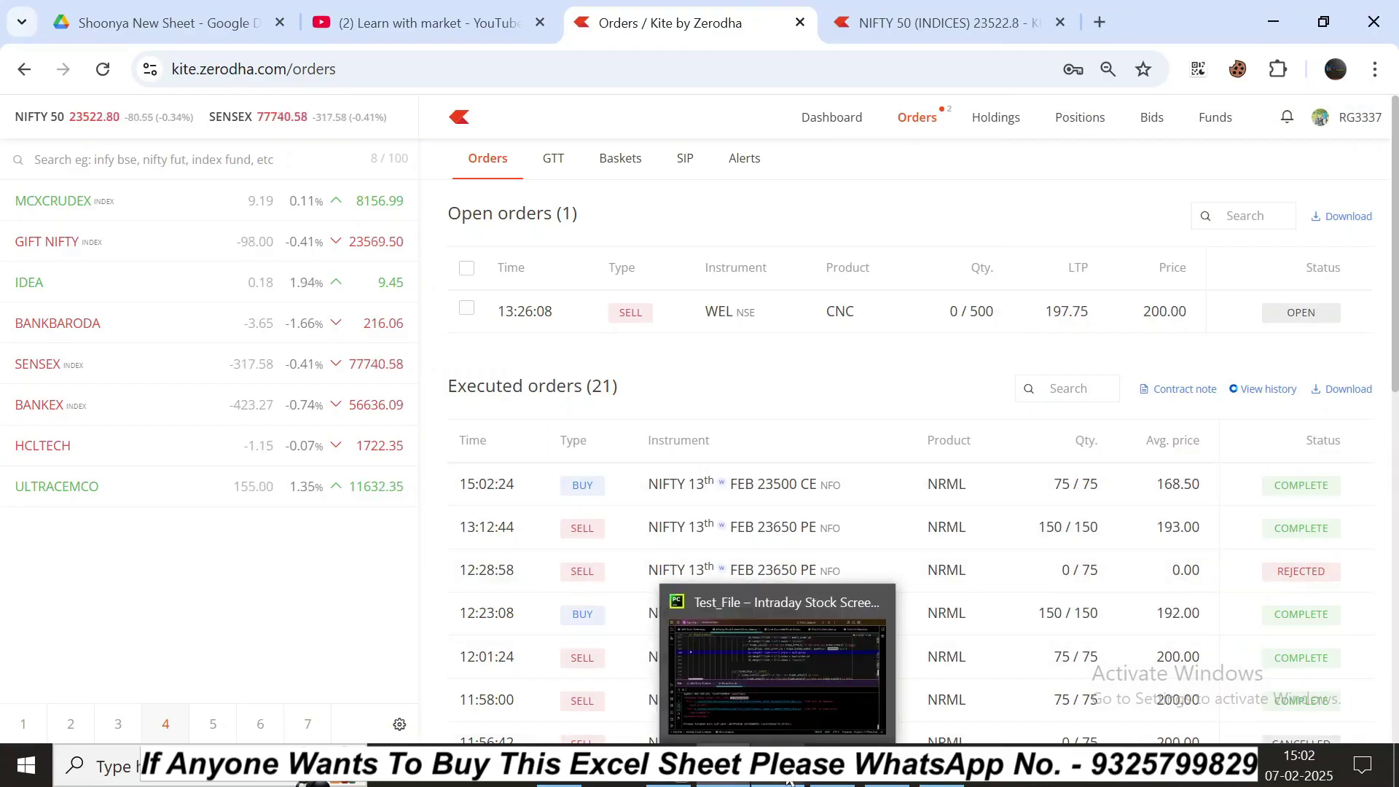
pyautogui.click(884, 782)
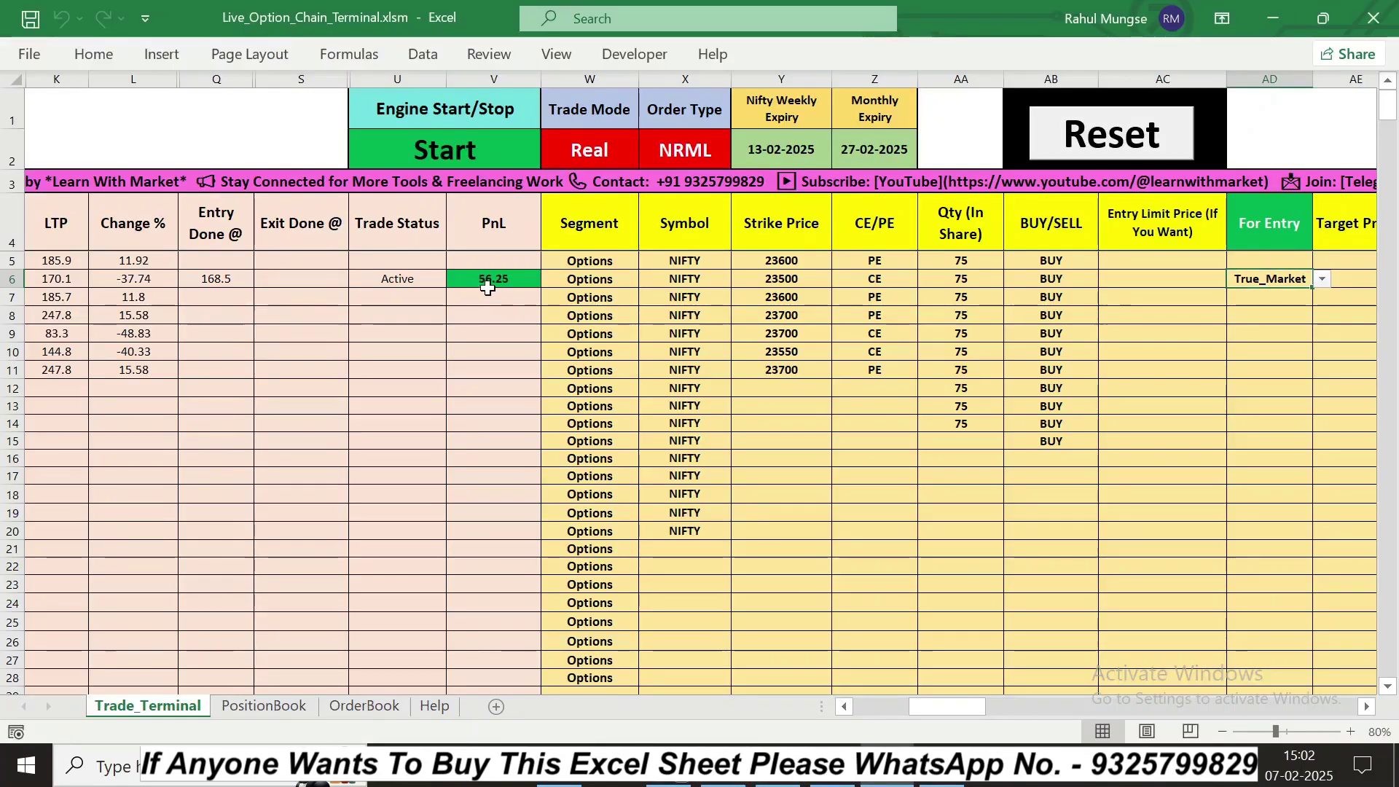
# Step: Enter a 170 target price in AE6 for the 23500 CE row
pyautogui.click(1365, 707)
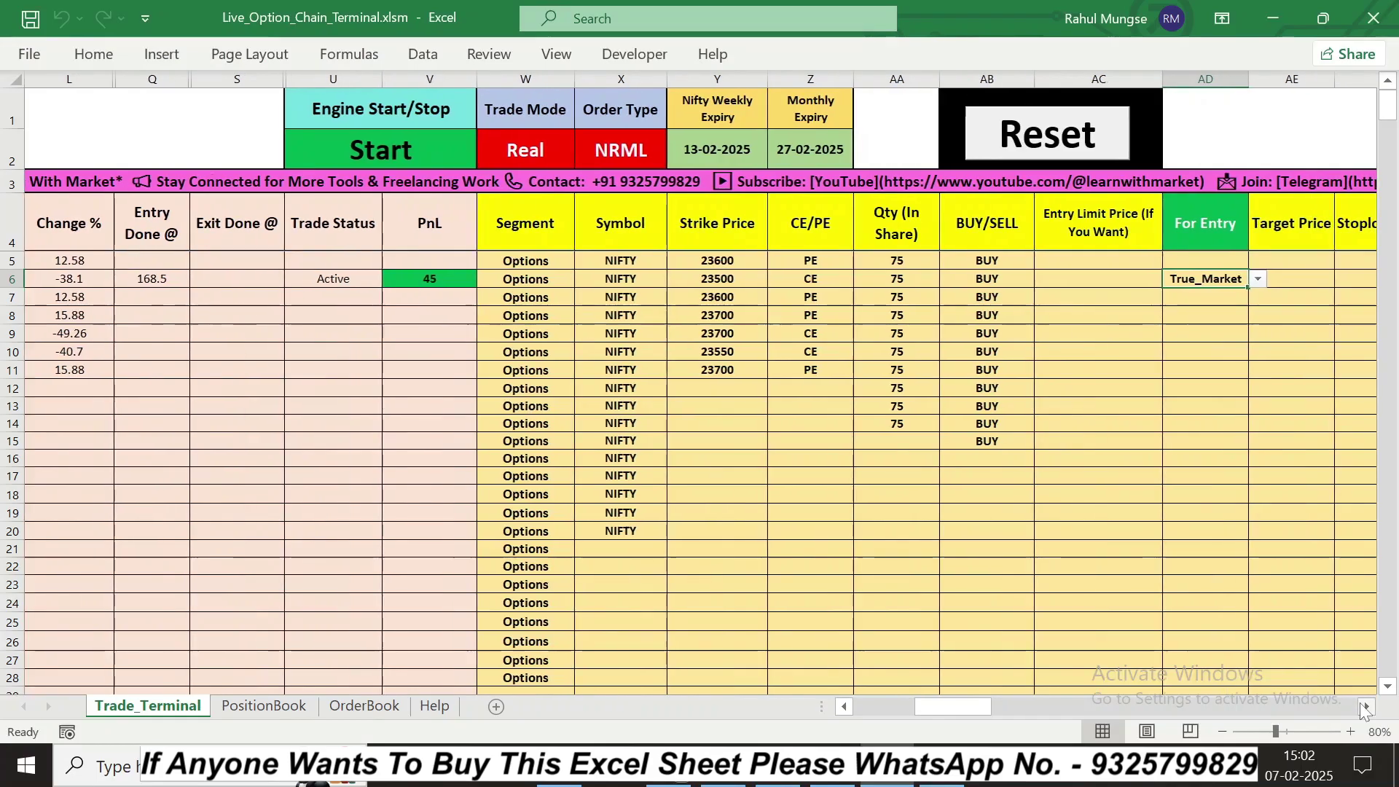
pyautogui.click(1365, 707)
pyautogui.click(1365, 707)
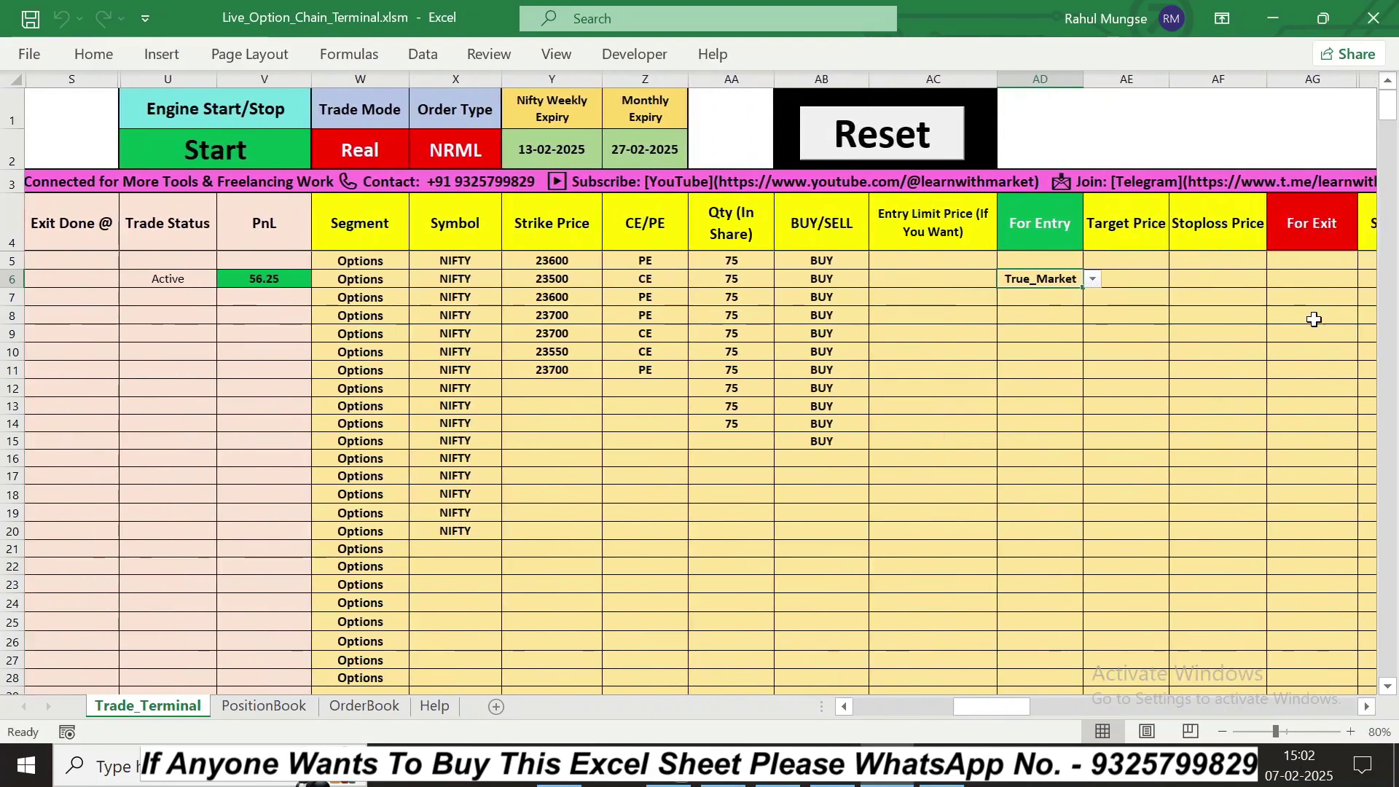
pyautogui.click(843, 706)
pyautogui.click(843, 706)
pyautogui.click(844, 707)
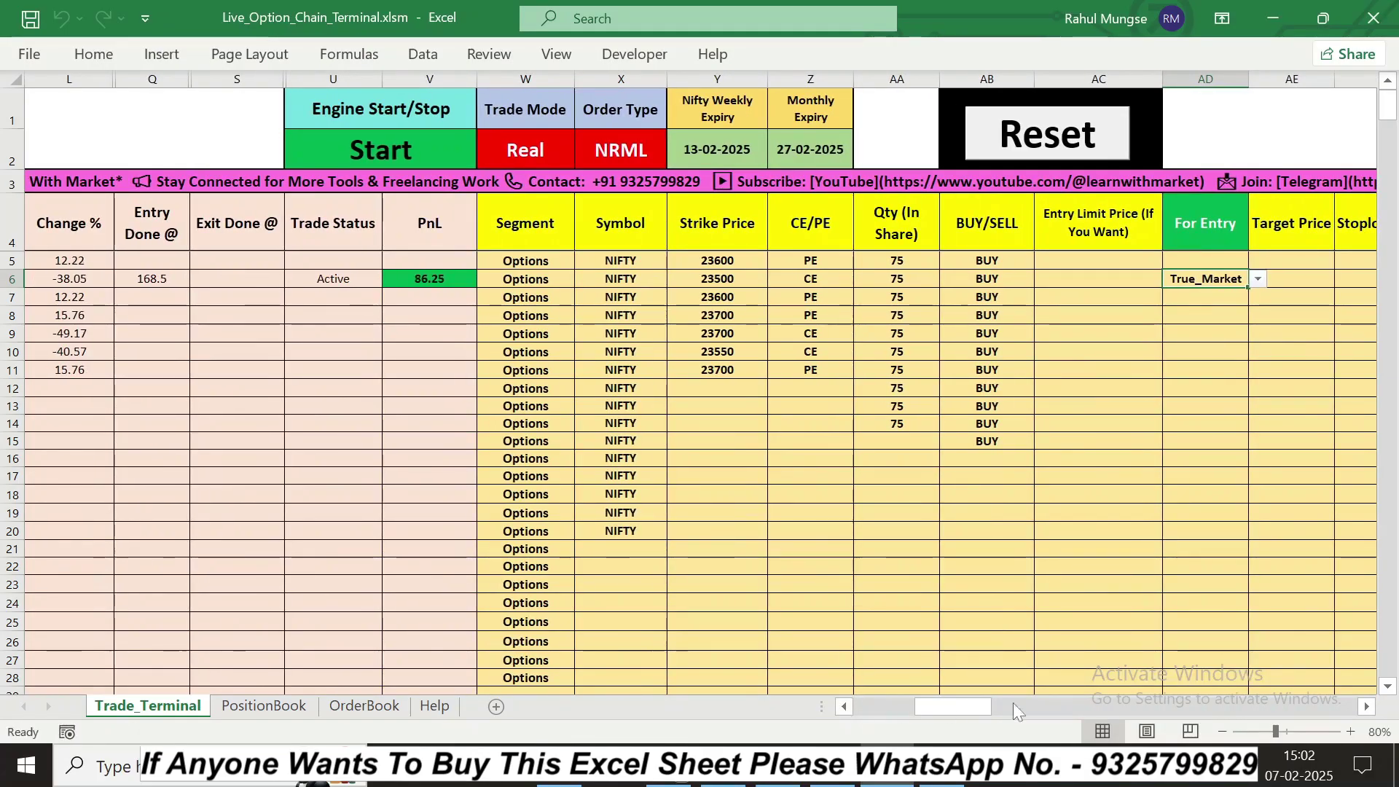
pyautogui.click(1366, 707)
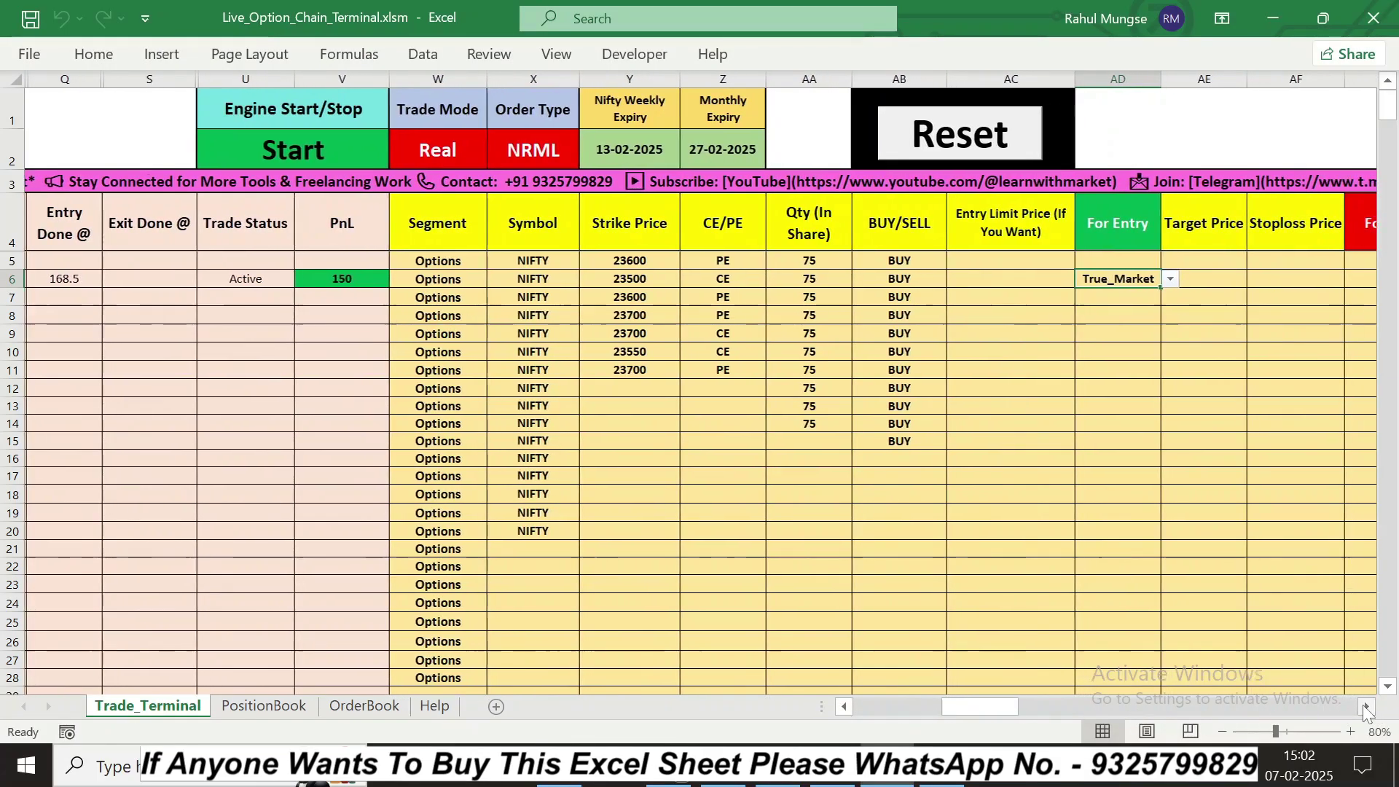
pyautogui.click(1365, 707)
pyautogui.click(844, 709)
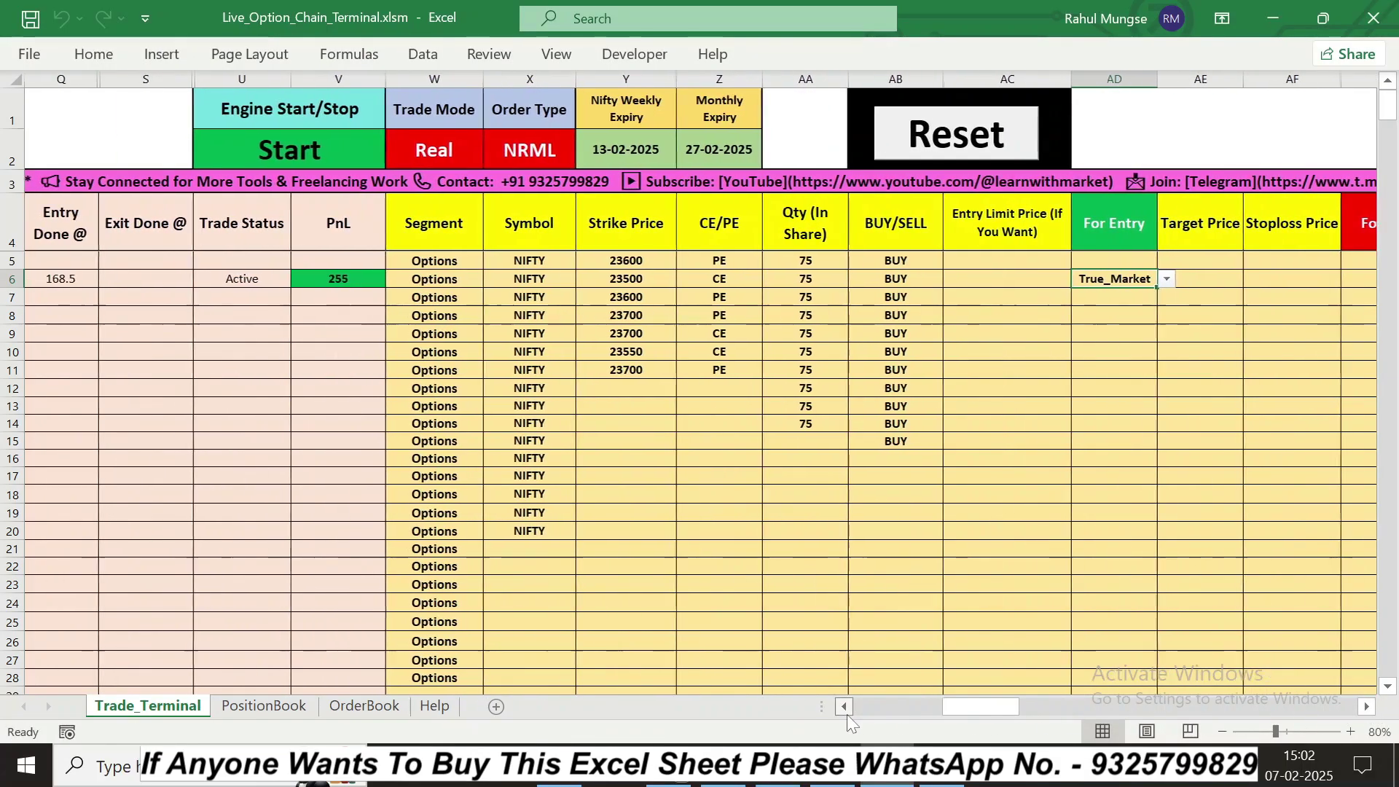
pyautogui.click(847, 714)
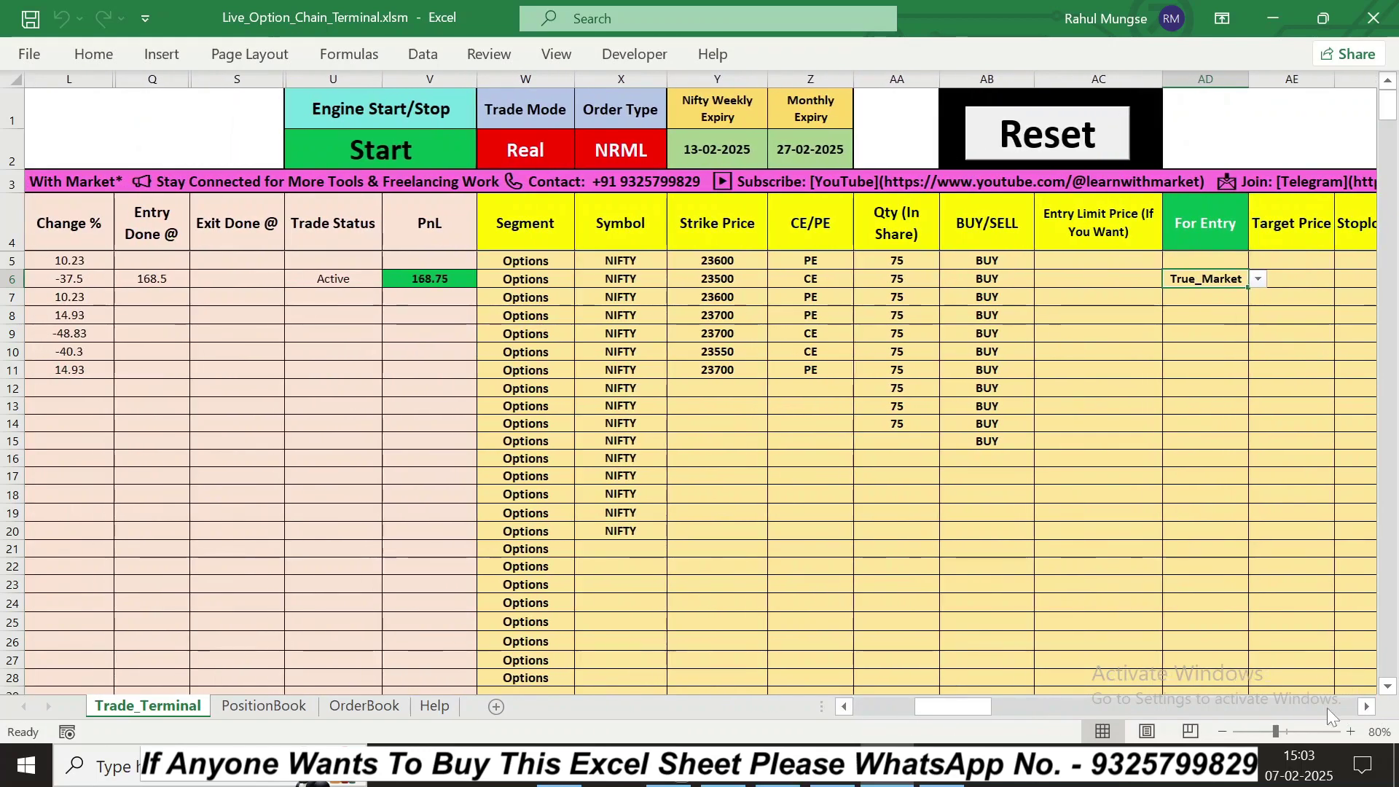
pyautogui.click(1366, 707)
pyautogui.click(1365, 707)
pyautogui.click(1365, 707)
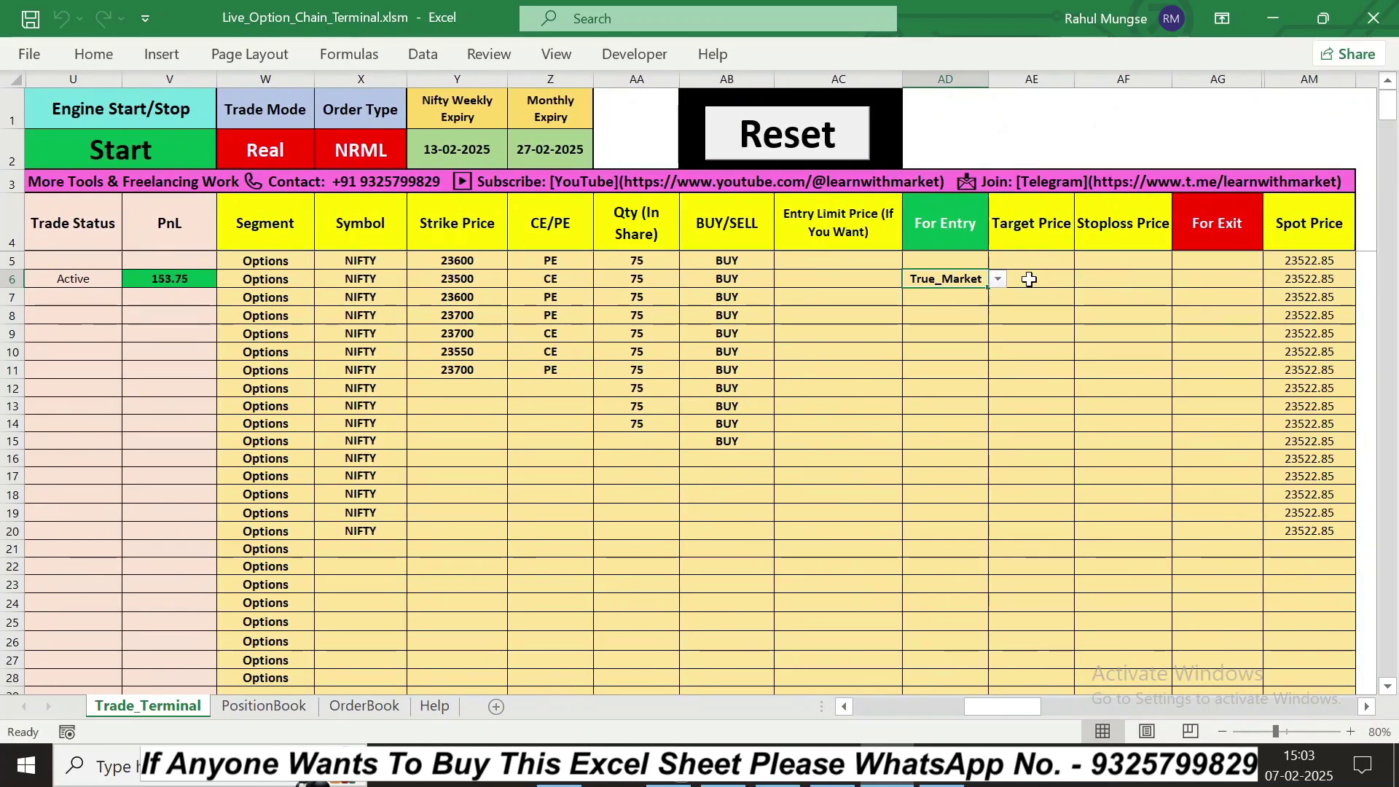
pyautogui.click(1057, 280)
pyautogui.write('170')
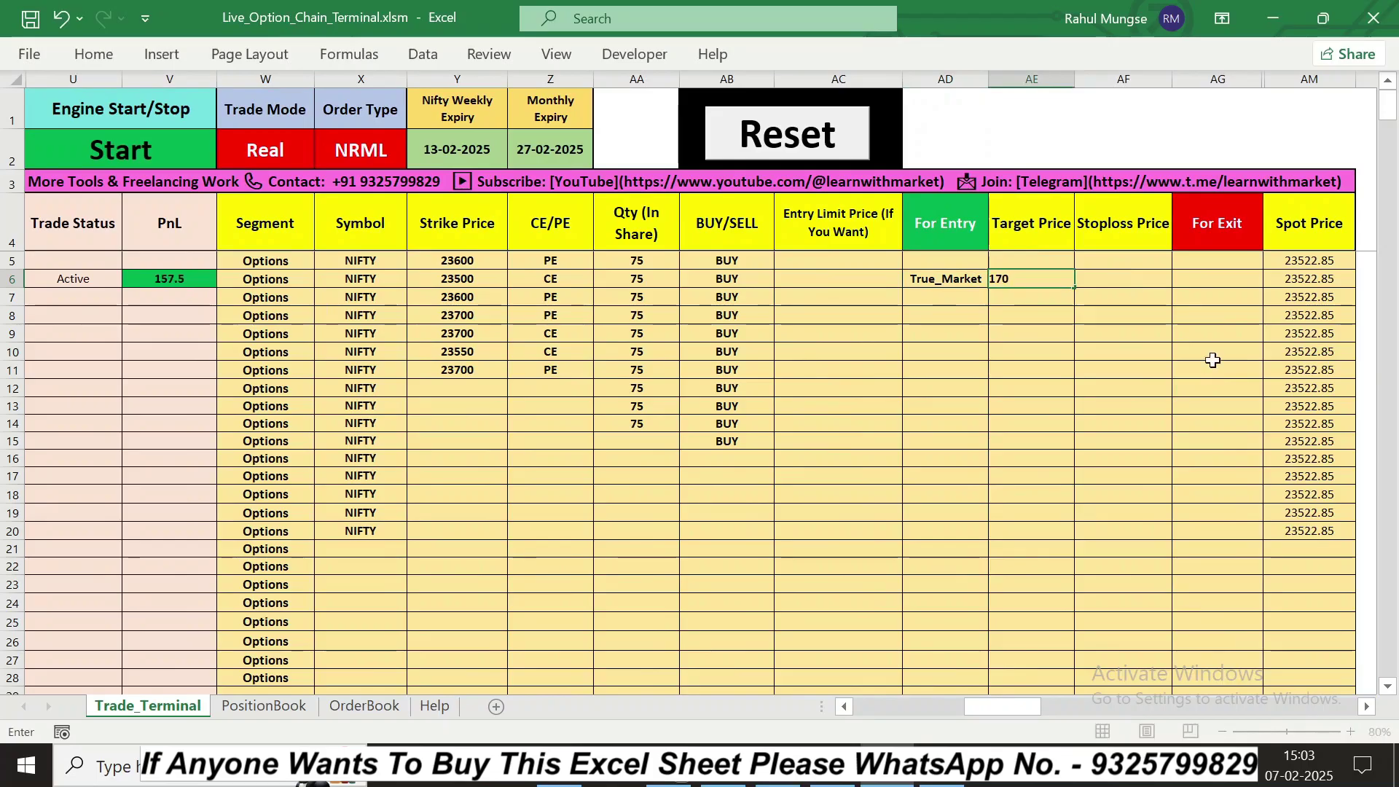
pyautogui.click(1230, 285)
# Step: Set row 6's exit condition in AG6 to Target and return to the Symbol column
pyautogui.click(1273, 279)
pyautogui.click(1238, 316)
pyautogui.click(1150, 366)
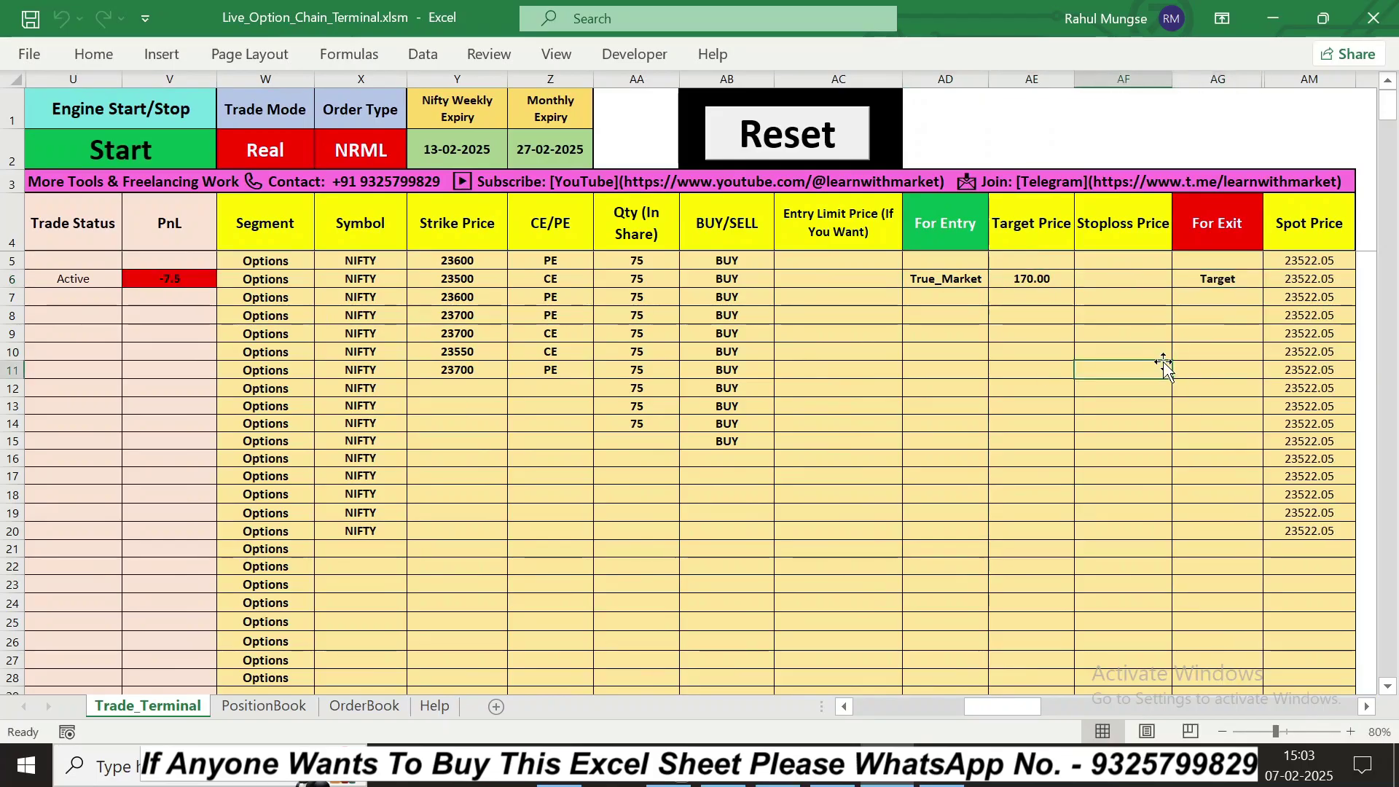
pyautogui.click(844, 707)
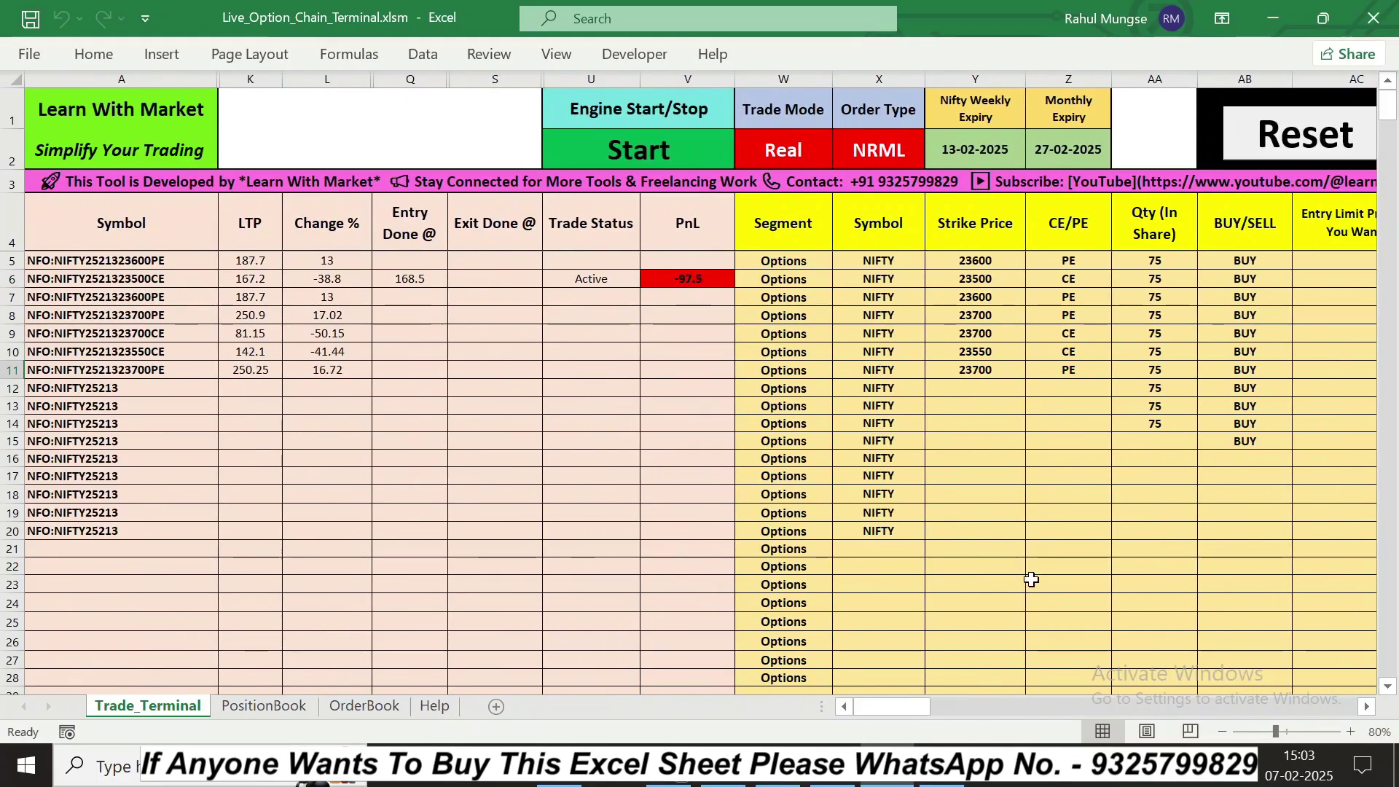
# Step: Watch the trade exit on target at 171.55 for 228.75 PnL, then open Kite Orders
pyautogui.click(1367, 707)
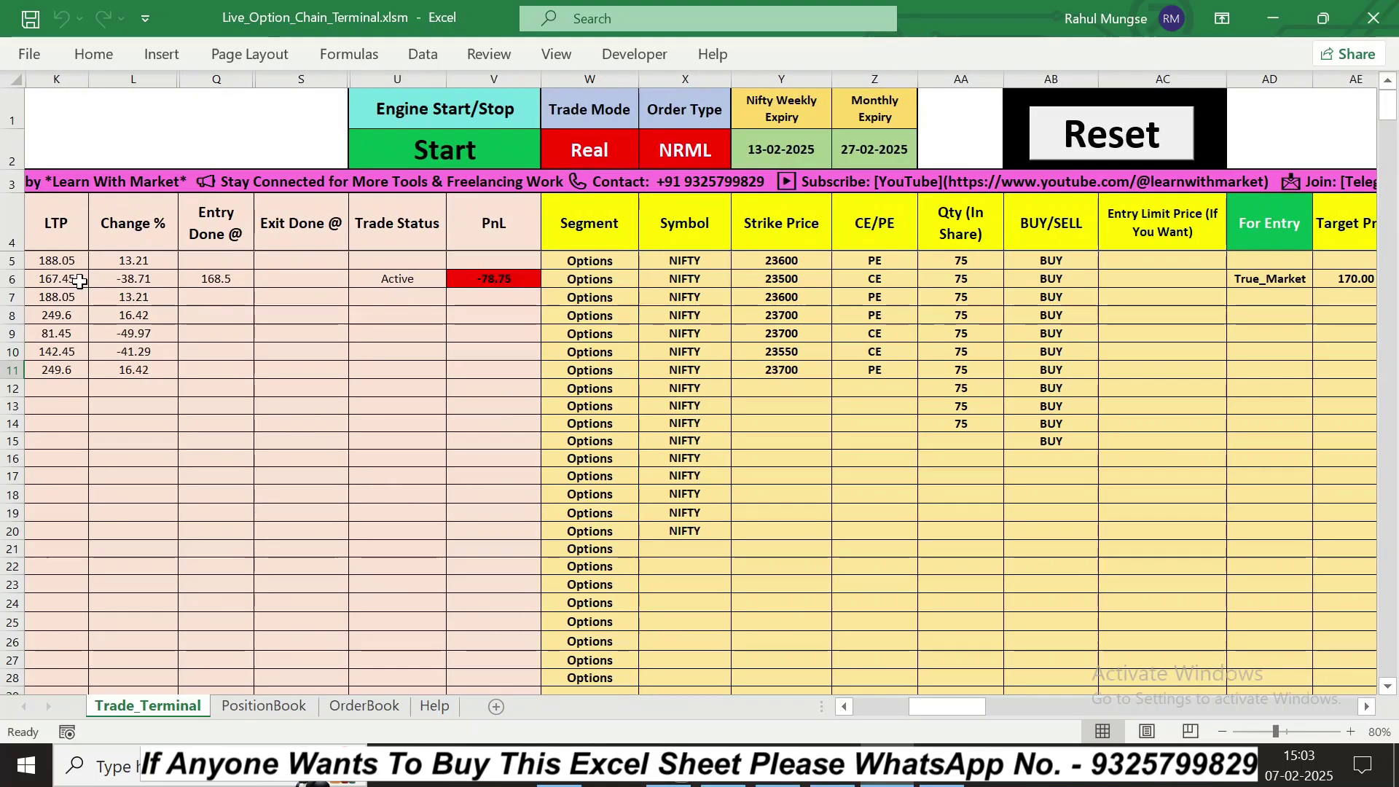
pyautogui.click(1368, 707)
pyautogui.click(1368, 707)
pyautogui.click(1367, 707)
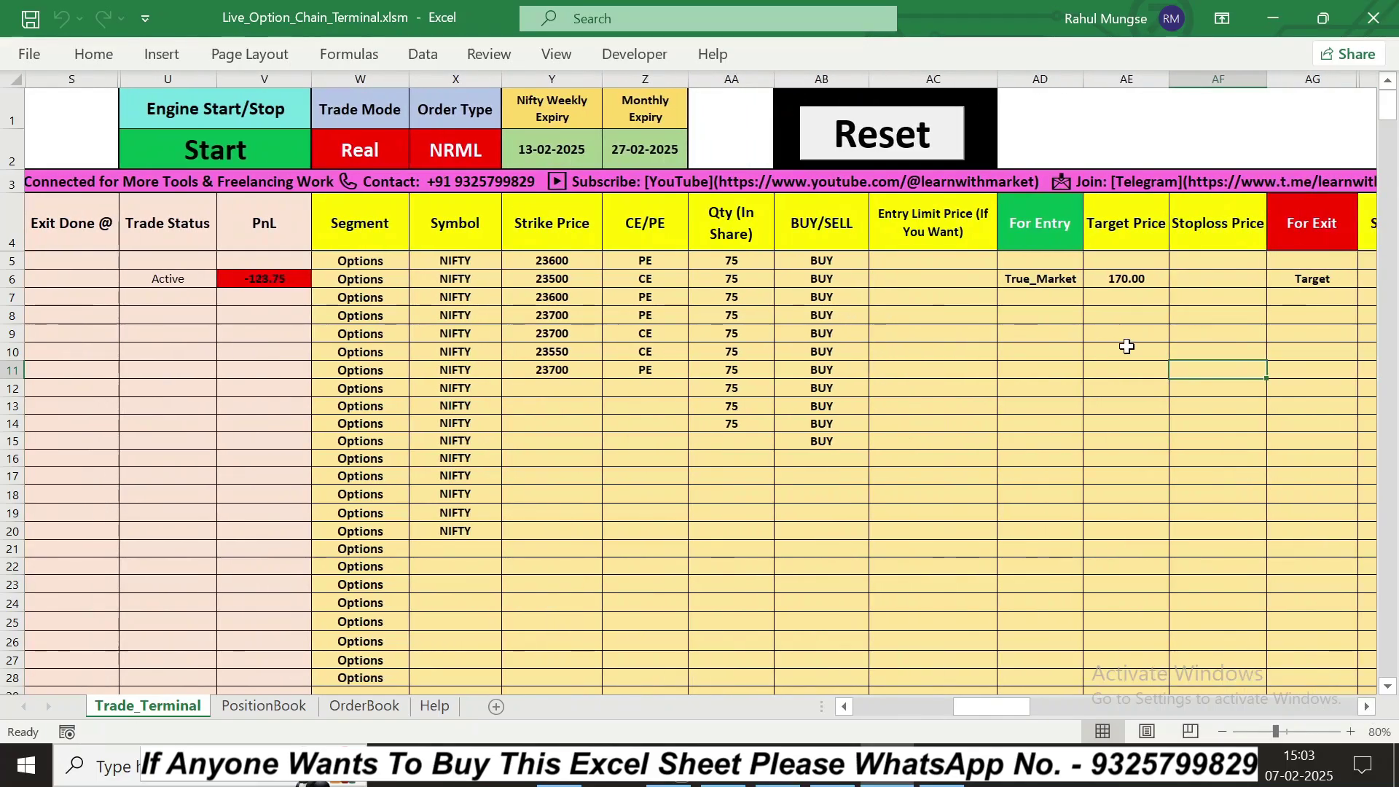
pyautogui.click(844, 707)
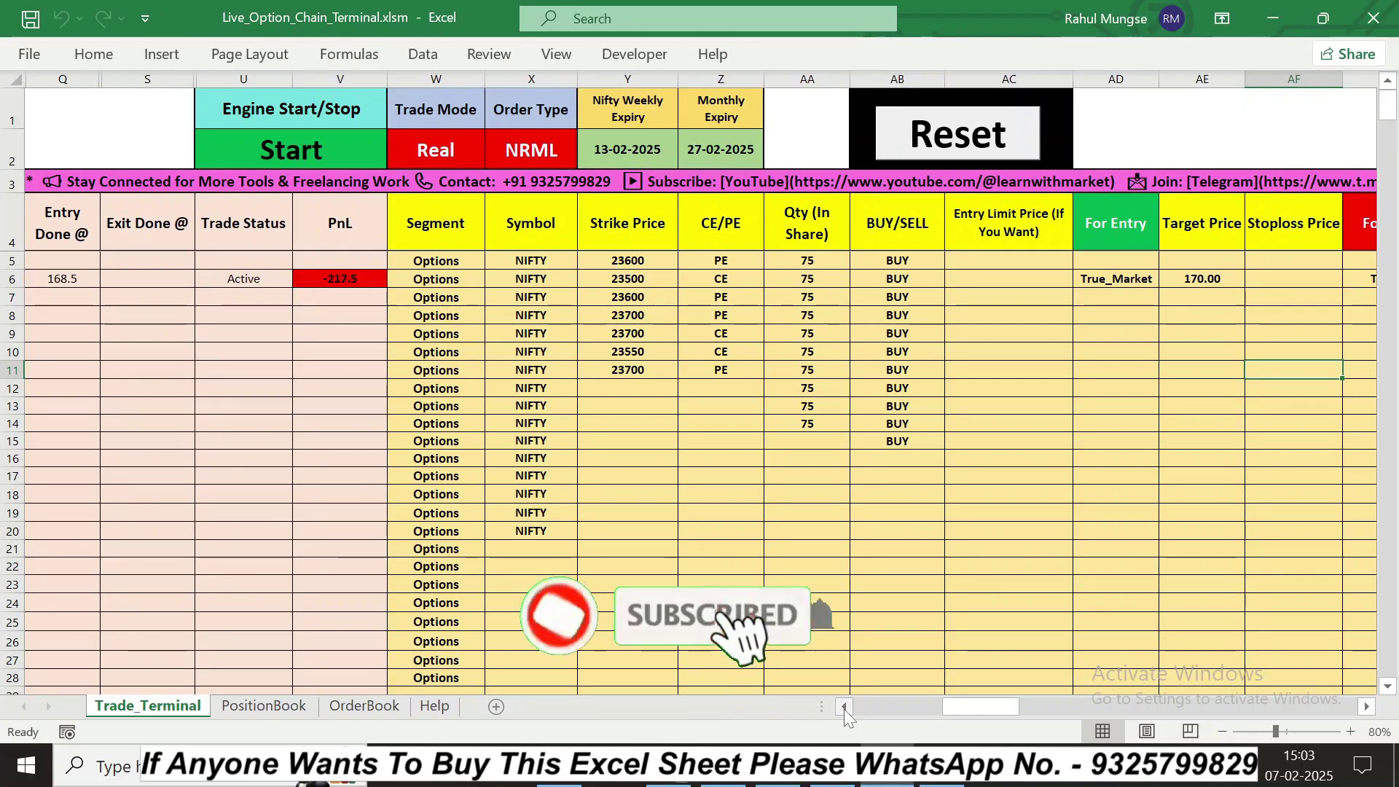
pyautogui.click(845, 707)
pyautogui.click(844, 707)
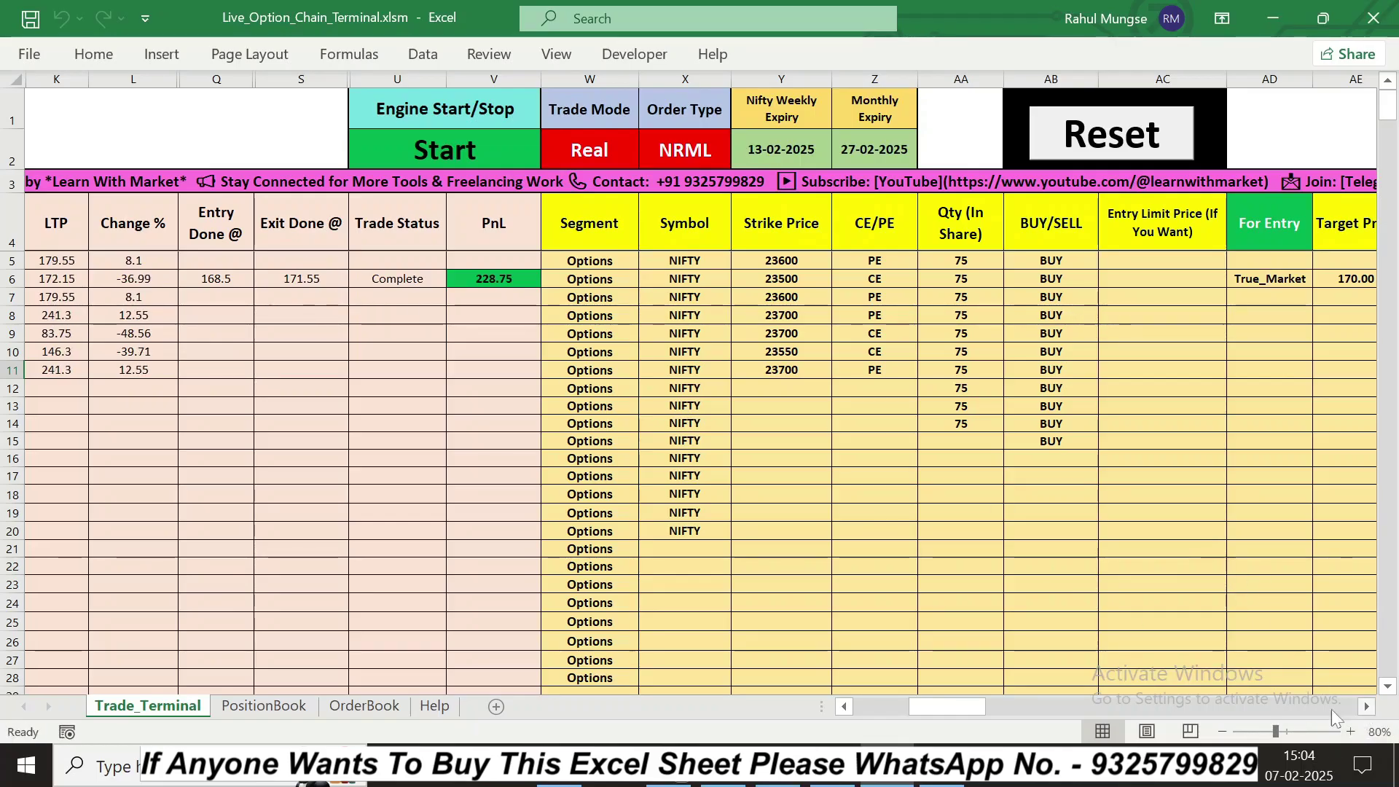
pyautogui.click(723, 766)
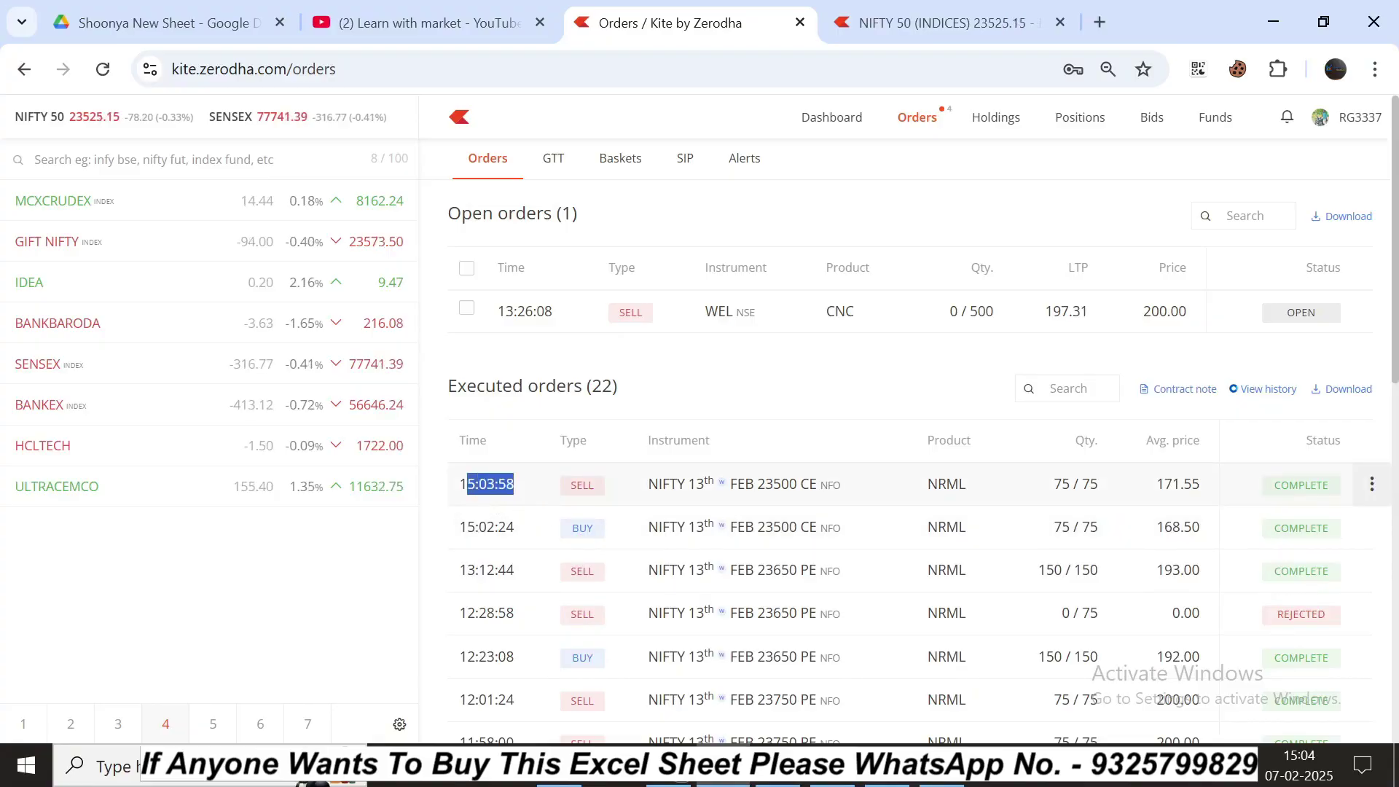
# Step: Verify Kite's 168.50 BUY and 171.55 SELL fills for 23500 CE, then return to Excel
pyautogui.click(509, 503)
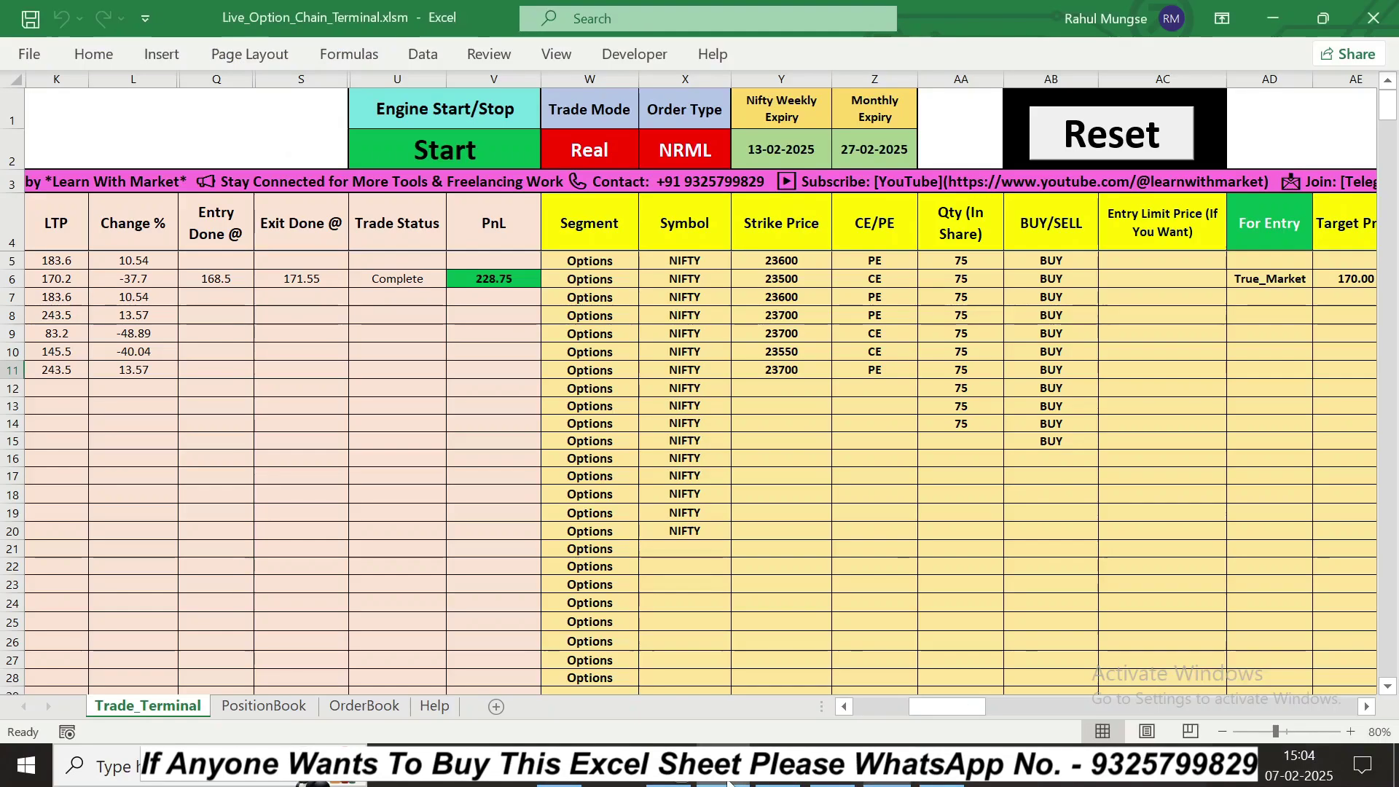
pyautogui.hotkey('alt', 'Tab')
pyautogui.click(215, 279)
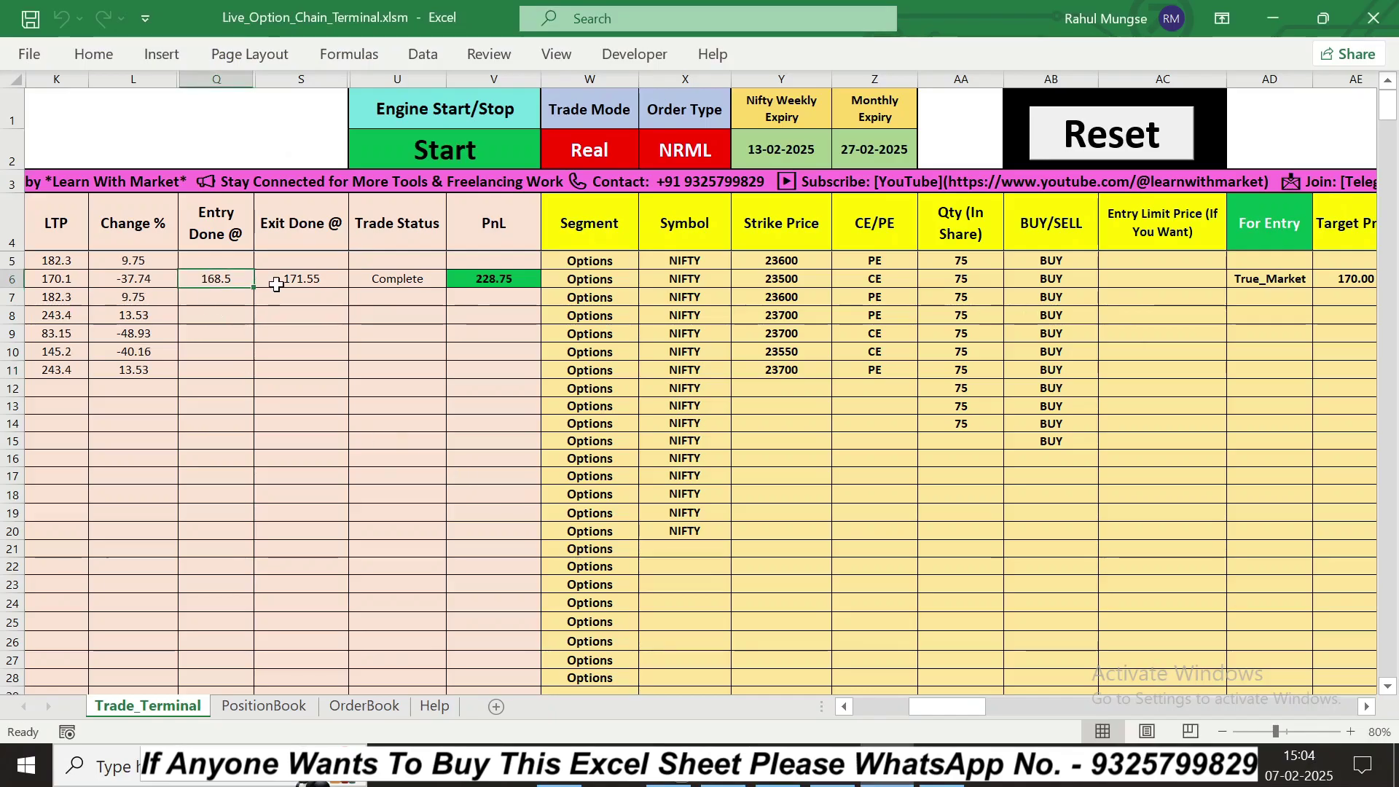
pyautogui.click(300, 279)
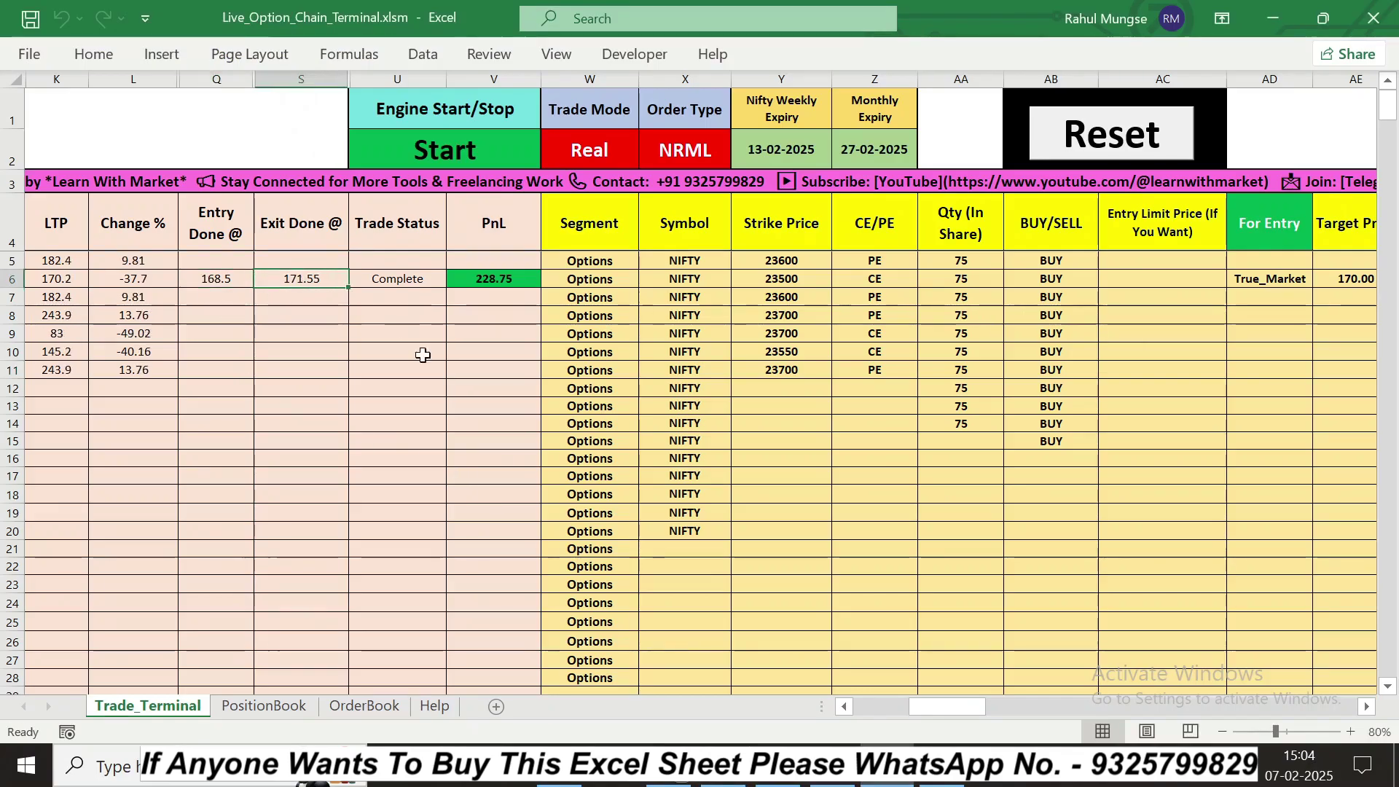
pyautogui.click(737, 782)
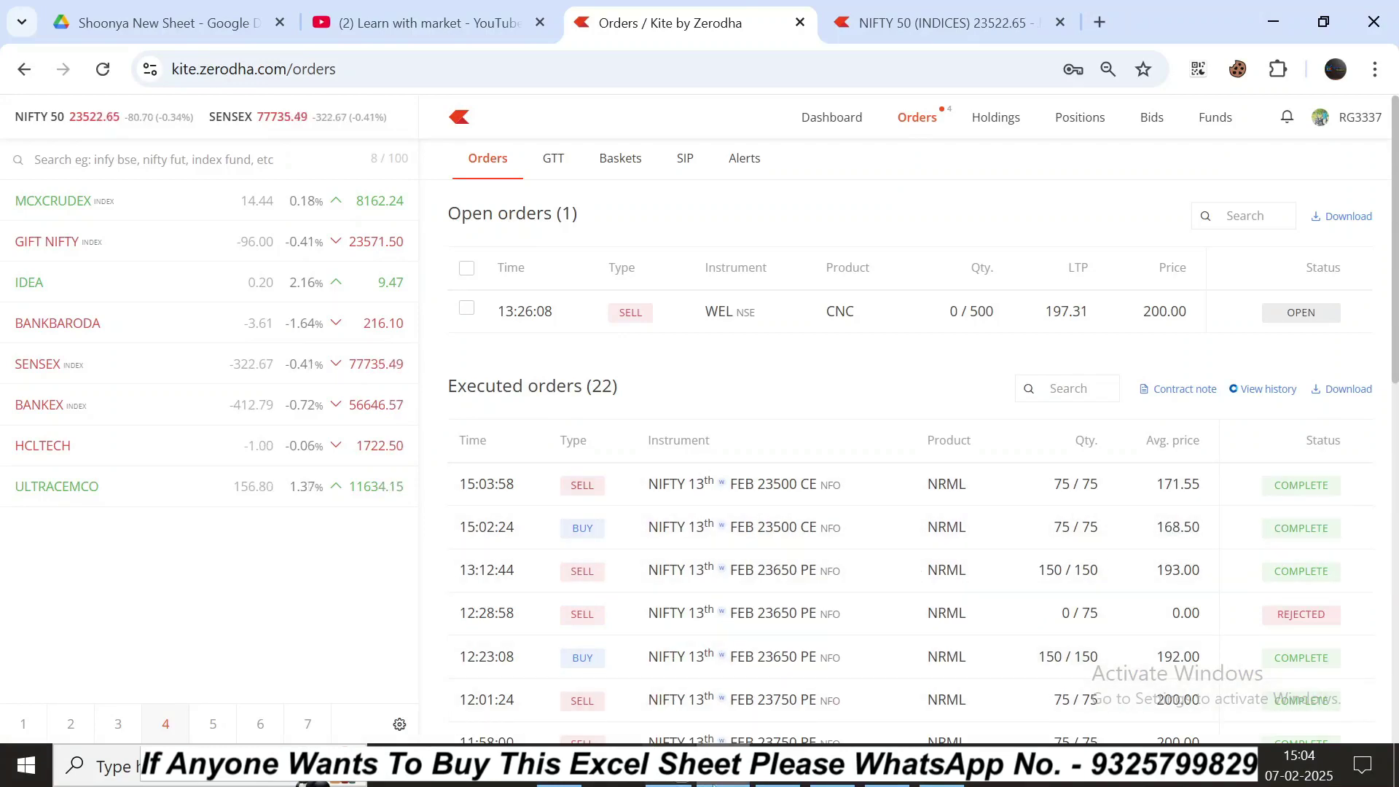
pyautogui.click(718, 780)
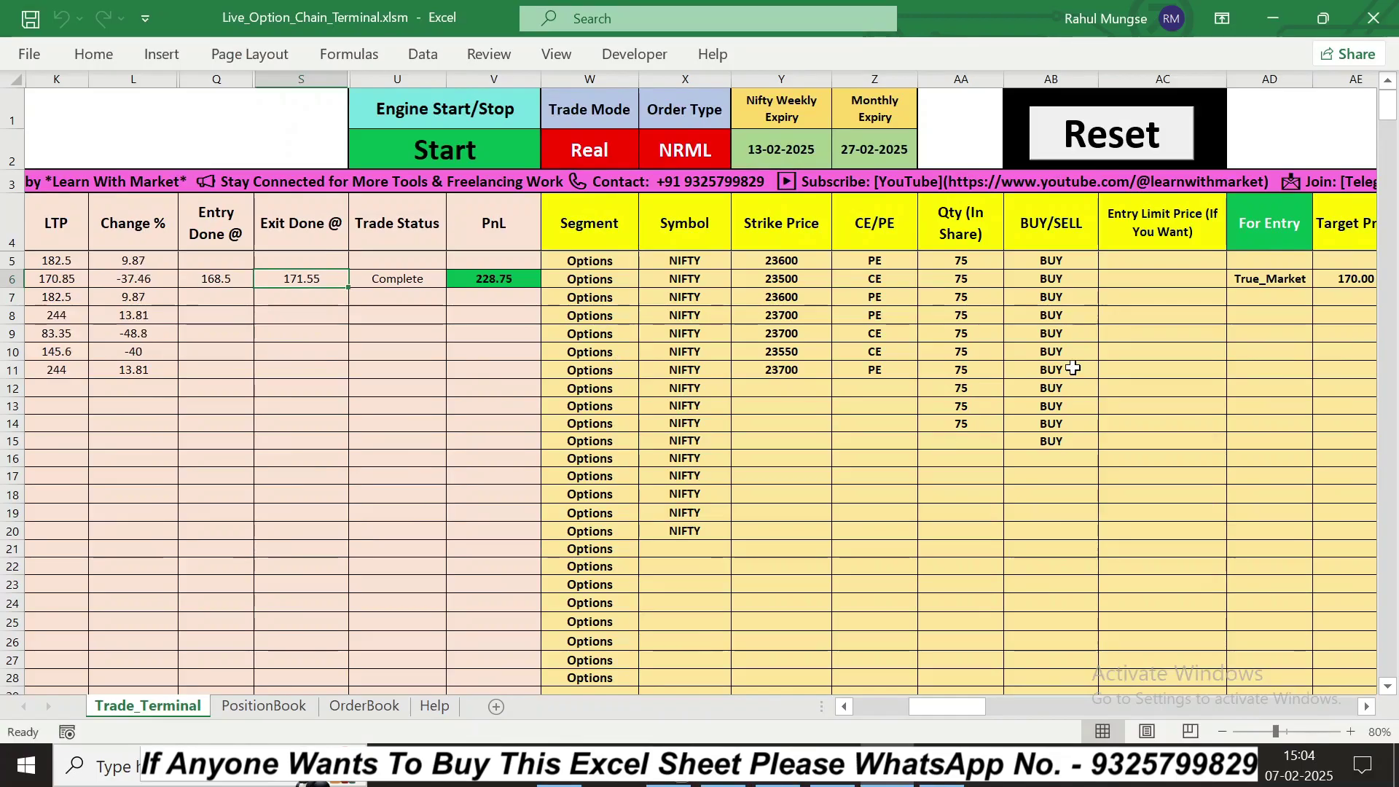
pyautogui.click(262, 707)
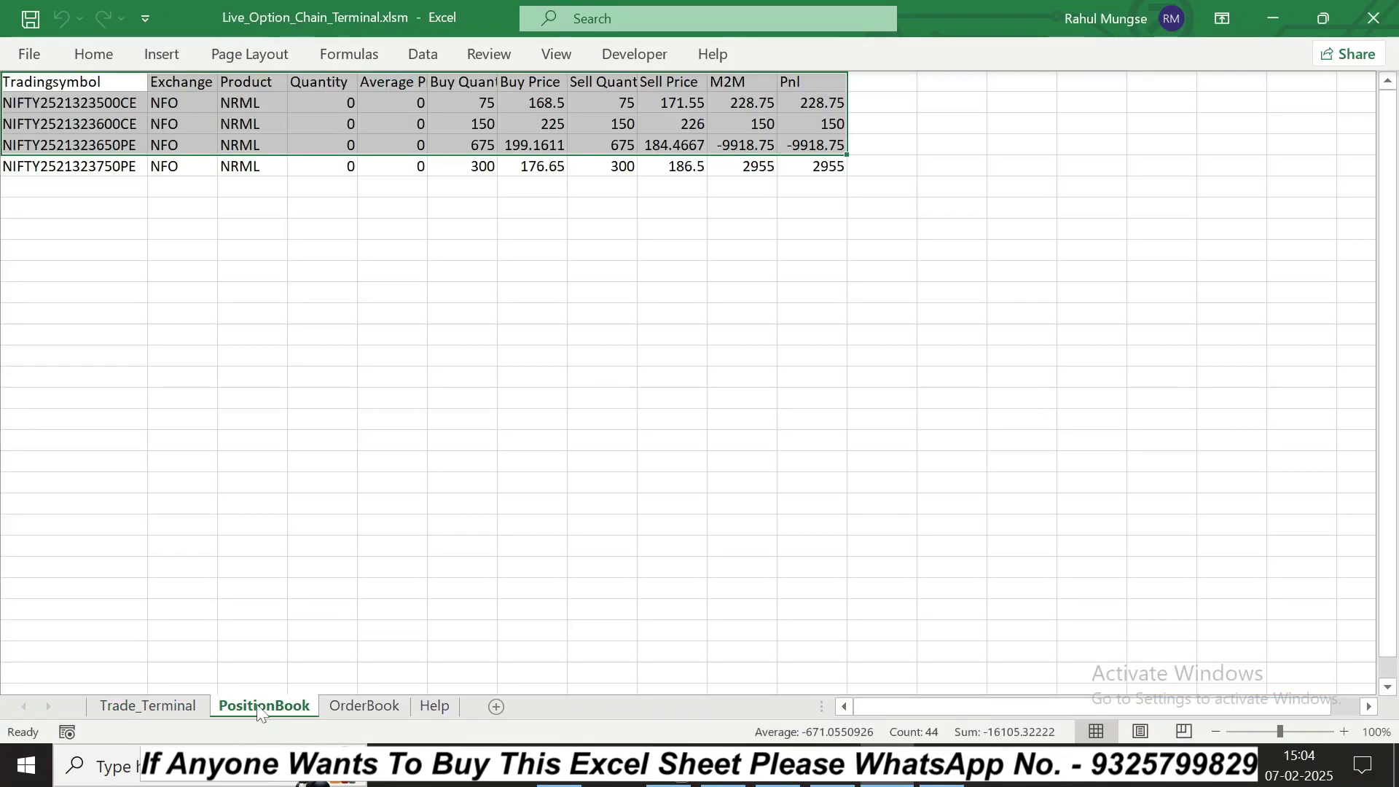
pyautogui.click(318, 335)
pyautogui.click(364, 705)
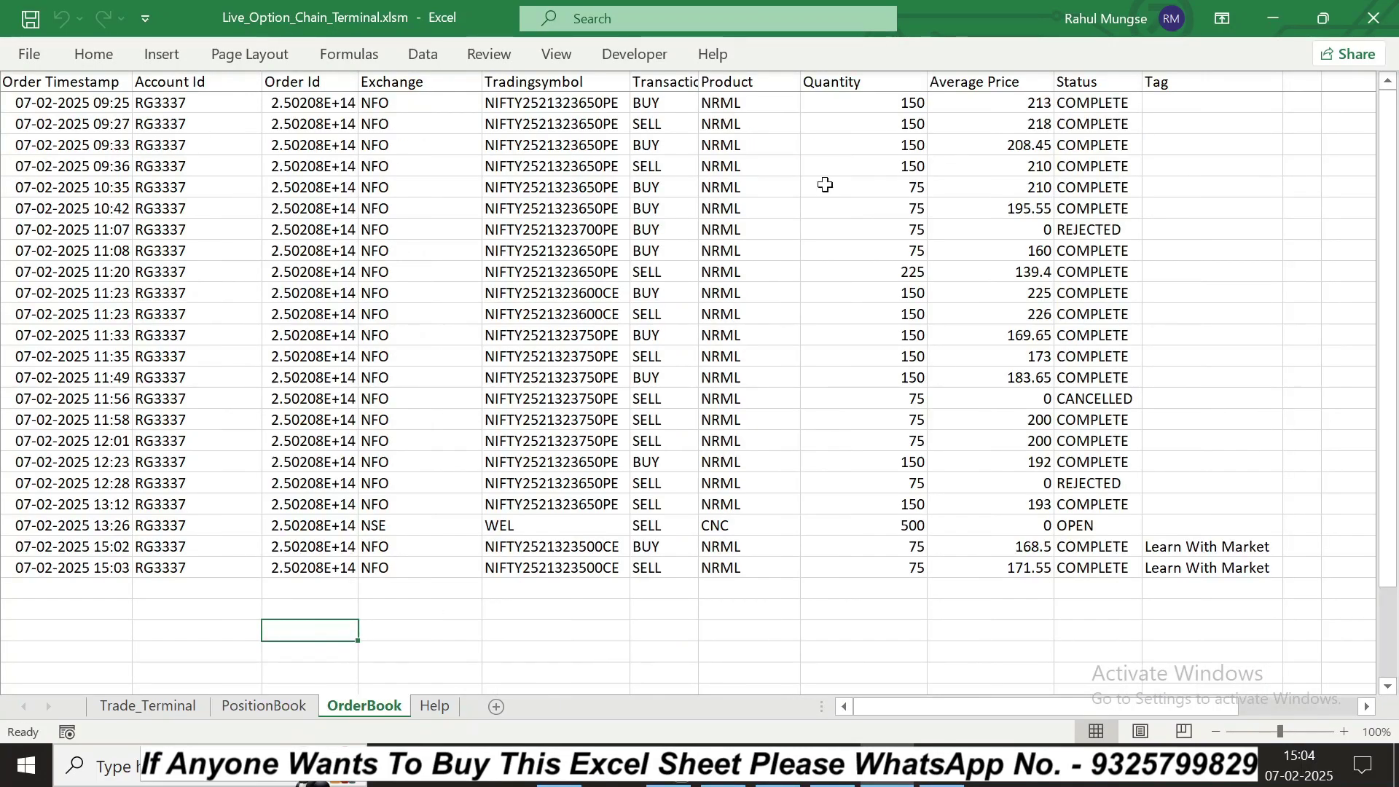
pyautogui.click(146, 708)
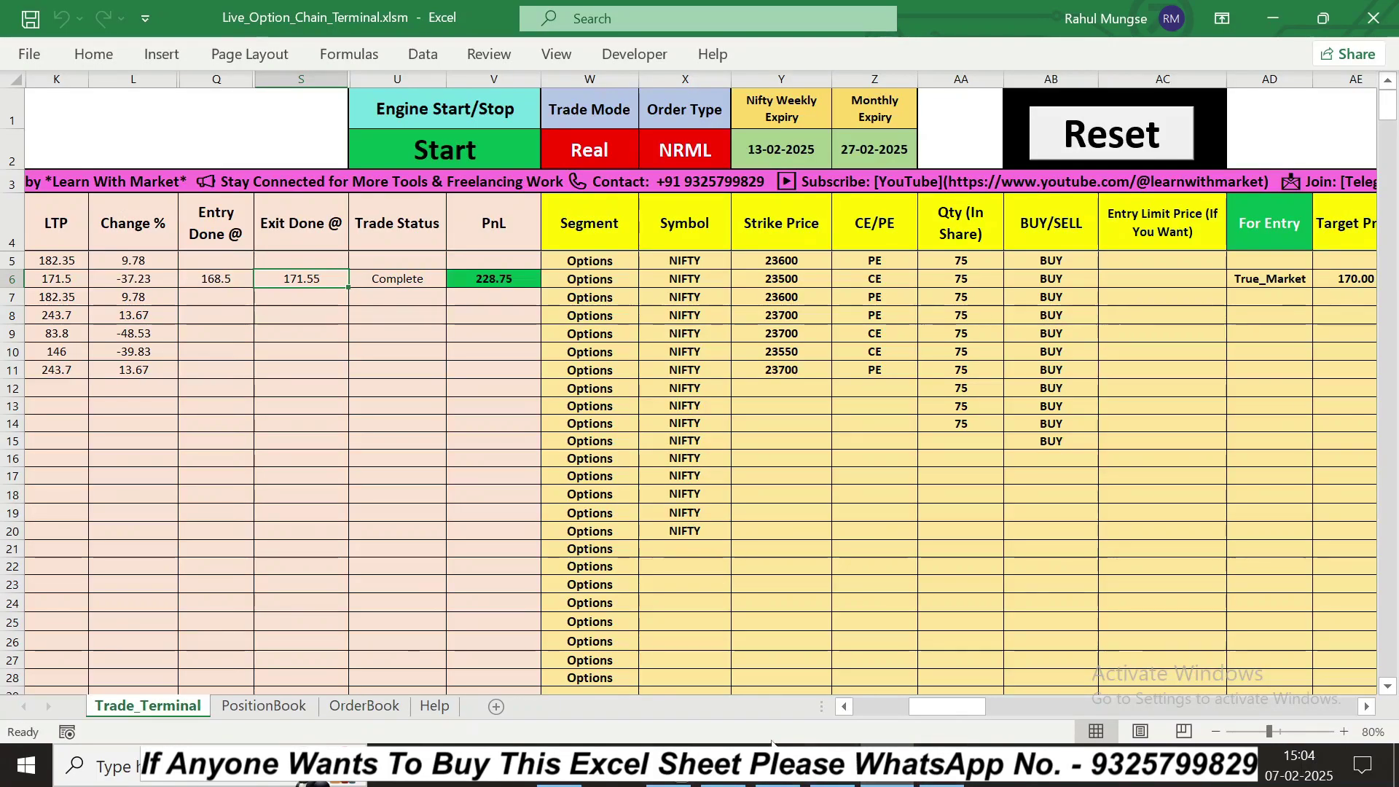
pyautogui.hscroll(10, 1369, 718)
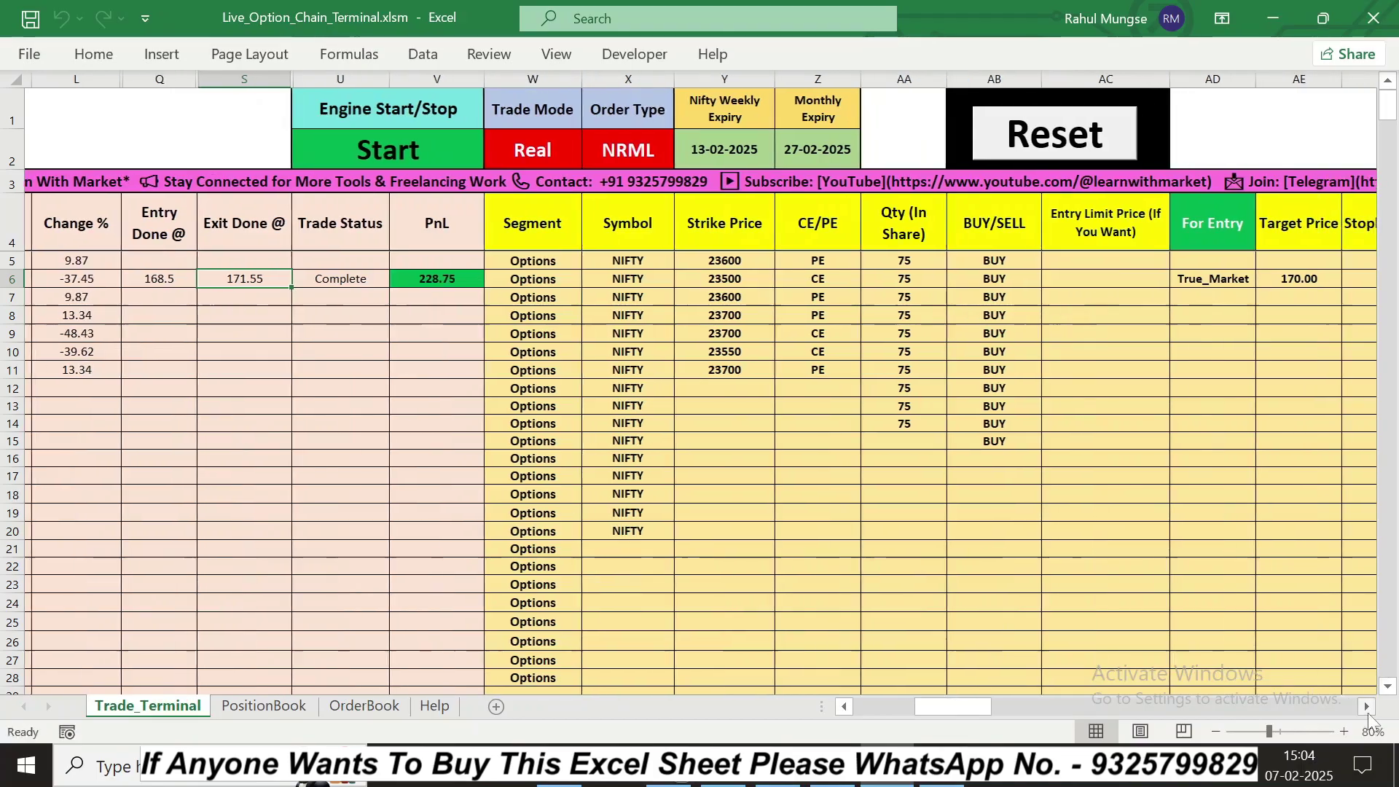
pyautogui.hscroll(2, 1369, 718)
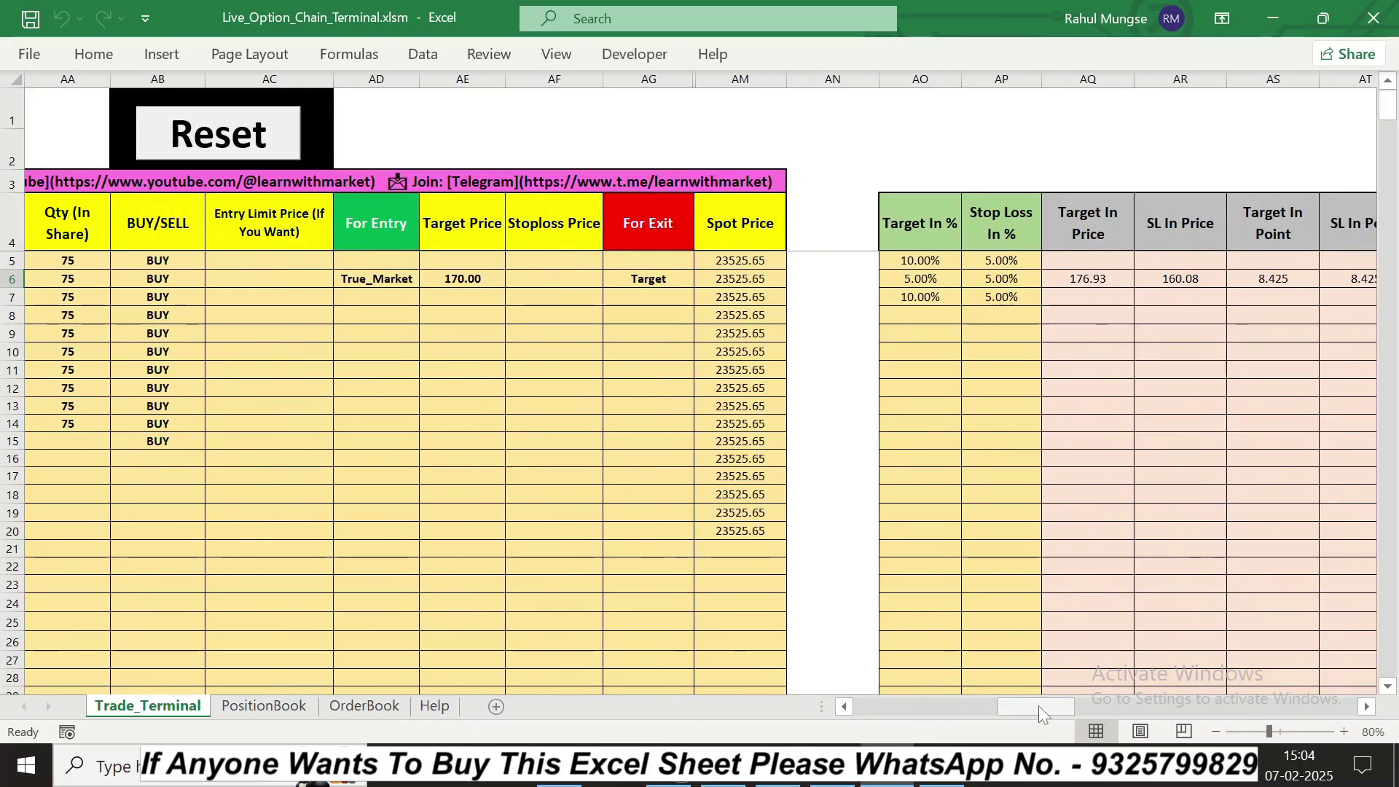
pyautogui.moveTo(1038, 704); pyautogui.dragTo(851, 711)
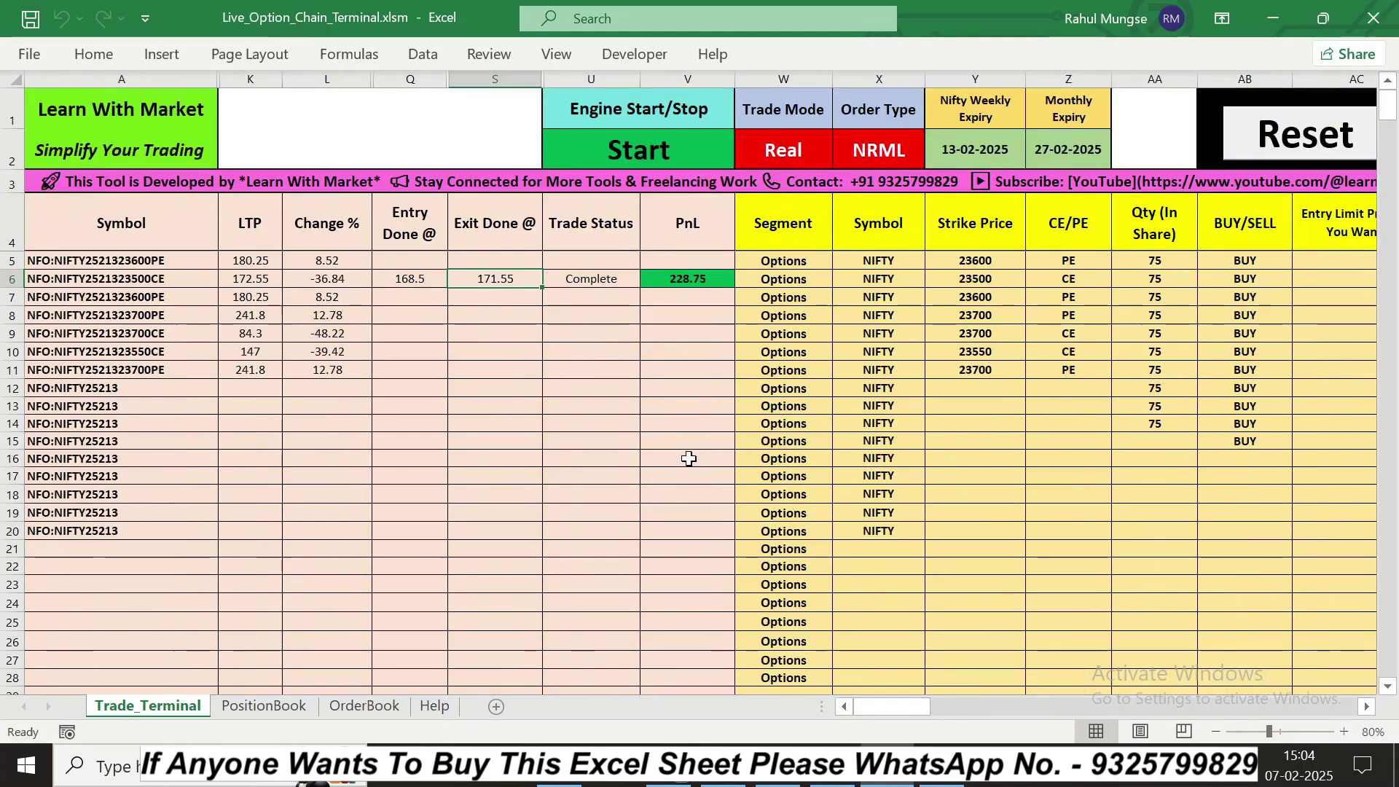